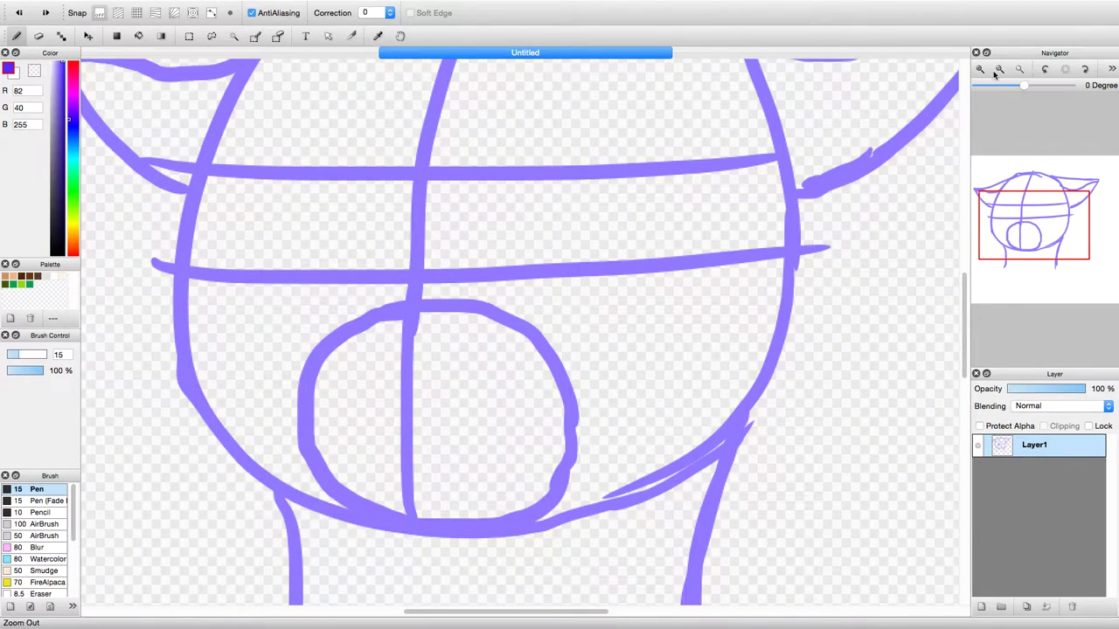
- Set the pen size to 5.9 and outline the nose with a notched top edge and curved underside in the upper muzzle circle
{"action": "left_click", "coordinate": [999, 69]}
{"action": "left_click", "coordinate": [999, 69]}
{"action": "left_click_drag", "start_coordinate": [518, 332], "coordinate": [489, 332]}
{"action": "mouse_move", "coordinate": [1006, 239]}
{"action": "left_click_drag", "start_coordinate": [1005, 239], "coordinate": [993, 241]}
{"action": "mouse_move", "coordinate": [402, 162]}
{"action": "left_mouse_down"}
{"action": "mouse_move", "coordinate": [550, 179]}
{"action": "mouse_move", "coordinate": [529, 178]}
{"action": "mouse_move", "coordinate": [601, 160]}
{"action": "mouse_move", "coordinate": [590, 160]}
{"action": "mouse_move", "coordinate": [691, 163]}
{"action": "mouse_move", "coordinate": [667, 216]}
{"action": "mouse_move", "coordinate": [578, 259]}
{"action": "mouse_move", "coordinate": [601, 252]}
{"action": "mouse_move", "coordinate": [542, 261]}
{"action": "left_mouse_up"}
{"action": "mouse_move", "coordinate": [403, 165]}
{"action": "left_mouse_down"}
{"action": "mouse_move", "coordinate": [459, 221]}
{"action": "mouse_move", "coordinate": [517, 255]}
{"action": "mouse_move", "coordinate": [566, 261]}
{"action": "left_mouse_up"}
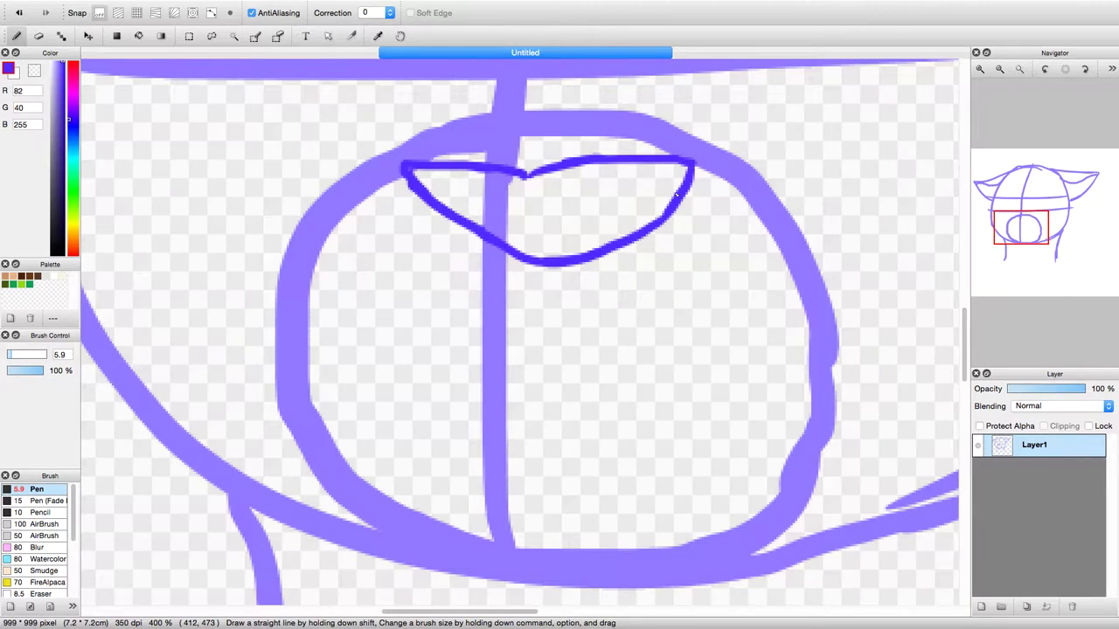
- Add filled nostrils on both sides of the nose, a shallow V-shaped line across it and a short vertical divider
{"action": "mouse_move", "coordinate": [656, 210]}
{"action": "left_mouse_down"}
{"action": "mouse_move", "coordinate": [619, 222]}
{"action": "mouse_move", "coordinate": [595, 256]}
{"action": "mouse_move", "coordinate": [658, 215]}
{"action": "mouse_move", "coordinate": [614, 232]}
{"action": "mouse_move", "coordinate": [611, 247]}
{"action": "mouse_move", "coordinate": [662, 214]}
{"action": "left_mouse_up"}
{"action": "mouse_move", "coordinate": [438, 206]}
{"action": "left_mouse_down"}
{"action": "mouse_move", "coordinate": [503, 242]}
{"action": "mouse_move", "coordinate": [458, 215]}
{"action": "left_mouse_up"}
{"action": "left_click_drag", "start_coordinate": [685, 164], "coordinate": [558, 197]}
{"action": "mouse_move", "coordinate": [408, 169]}
{"action": "left_mouse_down"}
{"action": "mouse_move", "coordinate": [569, 197]}
{"action": "mouse_move", "coordinate": [548, 214]}
{"action": "mouse_move", "coordinate": [551, 259]}
{"action": "left_mouse_up"}
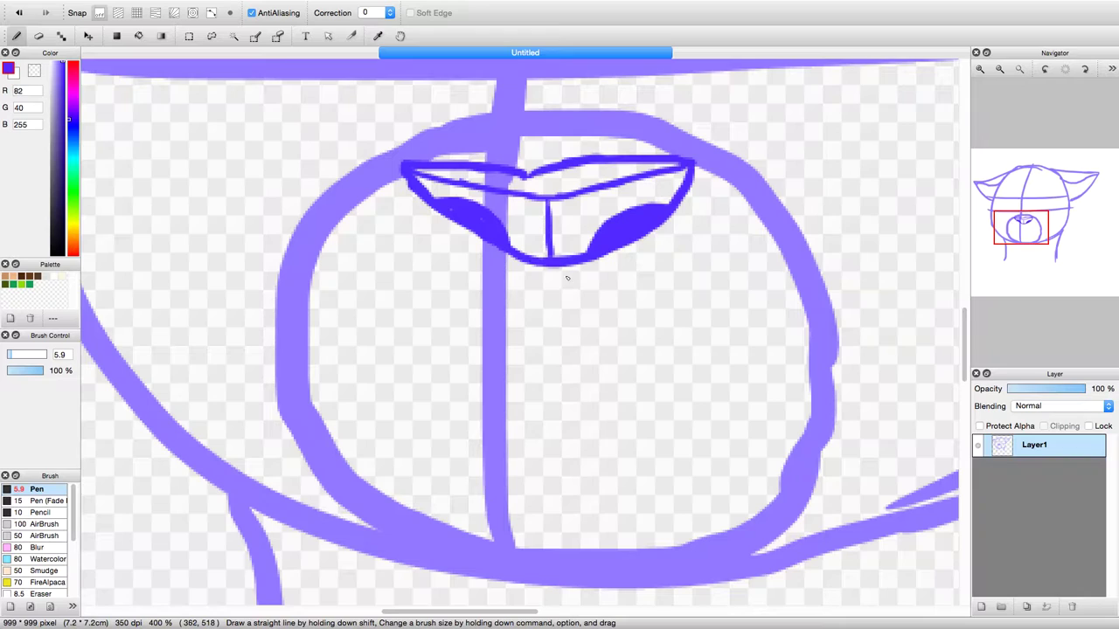
- Draw an open smiling mouth across the muzzle, with thickened corners, a lower lip, two small fangs and a tongue
{"action": "mouse_move", "coordinate": [431, 403]}
{"action": "left_mouse_down"}
{"action": "mouse_move", "coordinate": [548, 358]}
{"action": "mouse_move", "coordinate": [678, 396]}
{"action": "mouse_move", "coordinate": [740, 396]}
{"action": "mouse_move", "coordinate": [710, 394]}
{"action": "mouse_move", "coordinate": [792, 349]}
{"action": "mouse_move", "coordinate": [818, 311]}
{"action": "left_mouse_up"}
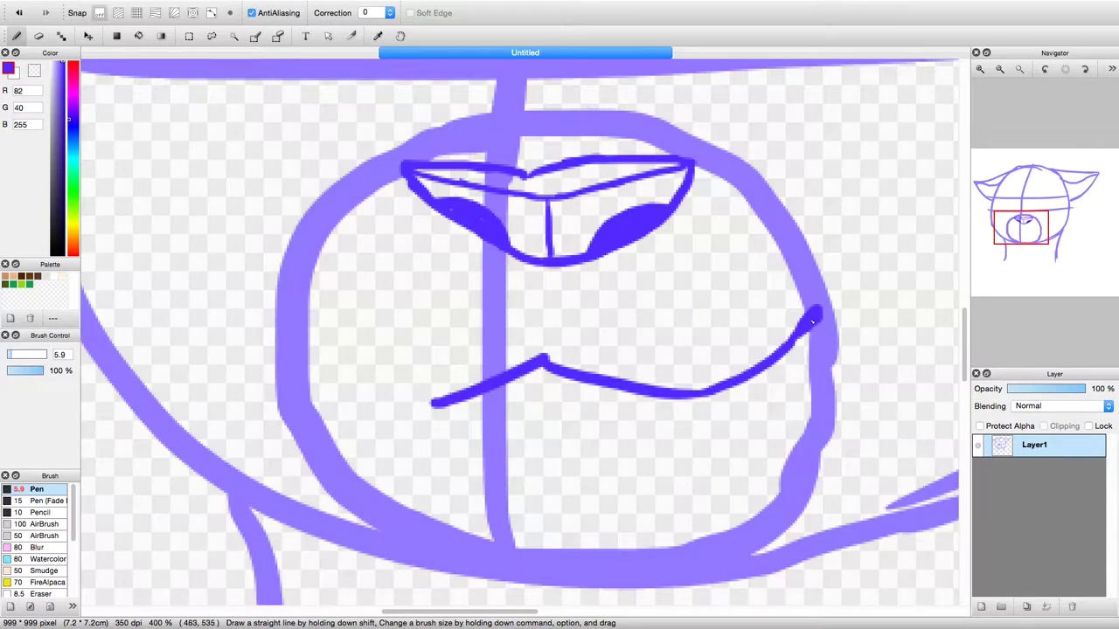
{"action": "mouse_move", "coordinate": [434, 406]}
{"action": "left_mouse_down"}
{"action": "mouse_move", "coordinate": [302, 323]}
{"action": "mouse_move", "coordinate": [333, 349]}
{"action": "left_mouse_up"}
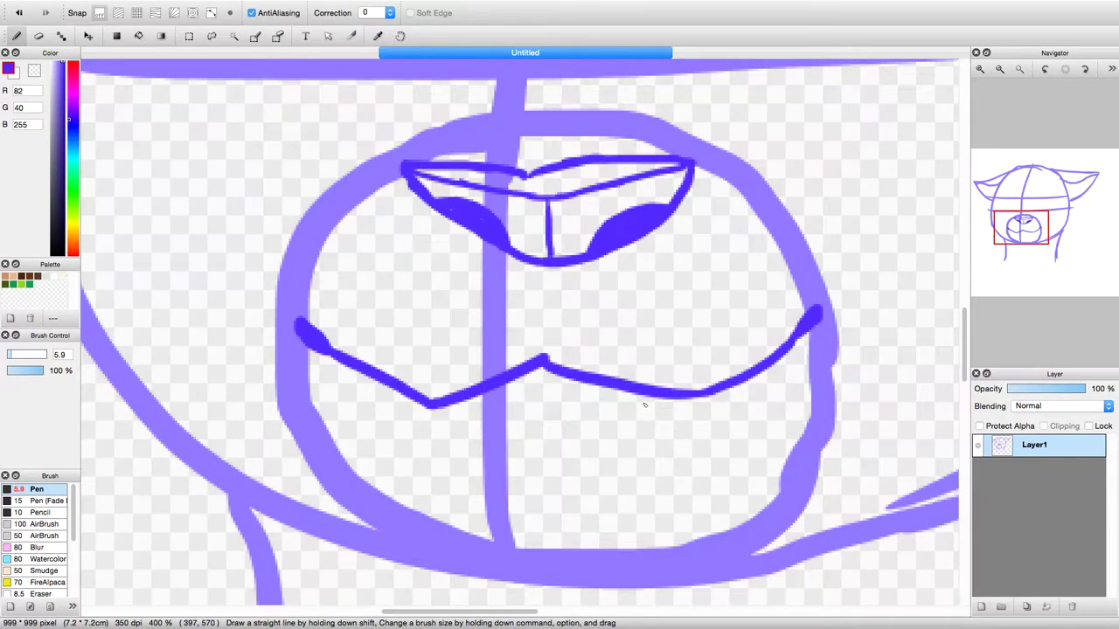
{"action": "mouse_move", "coordinate": [645, 398]}
{"action": "left_mouse_down"}
{"action": "mouse_move", "coordinate": [662, 411]}
{"action": "mouse_move", "coordinate": [674, 400]}
{"action": "left_mouse_up"}
{"action": "mouse_move", "coordinate": [435, 406]}
{"action": "left_mouse_down"}
{"action": "mouse_move", "coordinate": [463, 405]}
{"action": "mouse_move", "coordinate": [501, 449]}
{"action": "mouse_move", "coordinate": [637, 449]}
{"action": "mouse_move", "coordinate": [611, 453]}
{"action": "mouse_move", "coordinate": [702, 399]}
{"action": "mouse_move", "coordinate": [582, 403]}
{"action": "mouse_move", "coordinate": [526, 448]}
{"action": "left_mouse_up"}
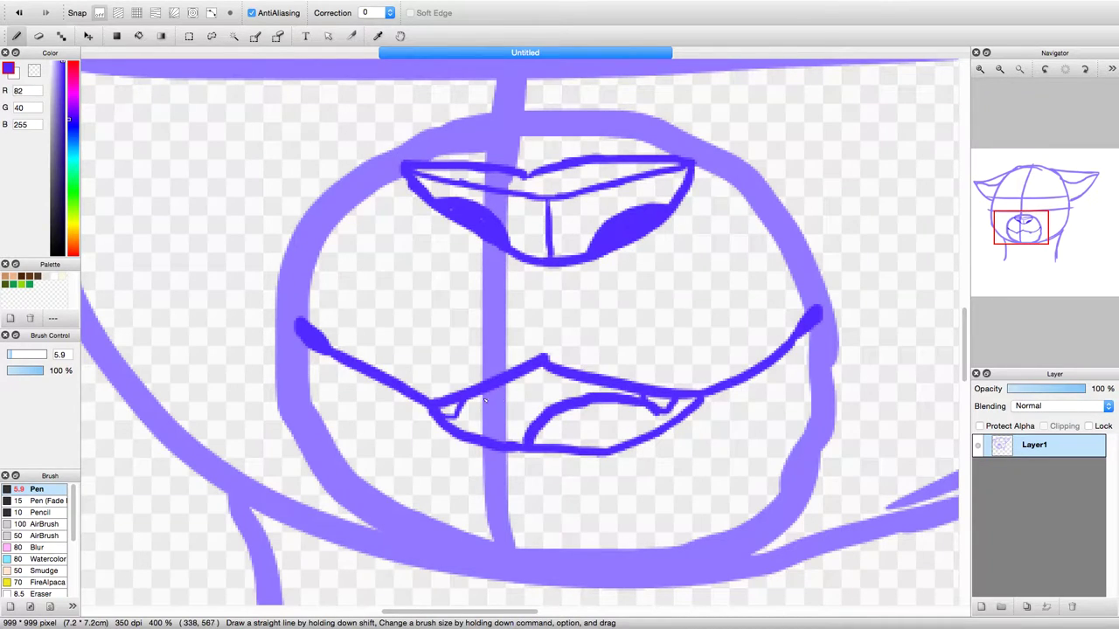
- Fill the mouth interior with solid purple, leaving the fangs and tongue clear
{"action": "mouse_move", "coordinate": [486, 390]}
{"action": "left_mouse_down"}
{"action": "mouse_move", "coordinate": [488, 402]}
{"action": "mouse_move", "coordinate": [528, 370]}
{"action": "left_mouse_up"}
{"action": "left_click", "coordinate": [19, 12]}
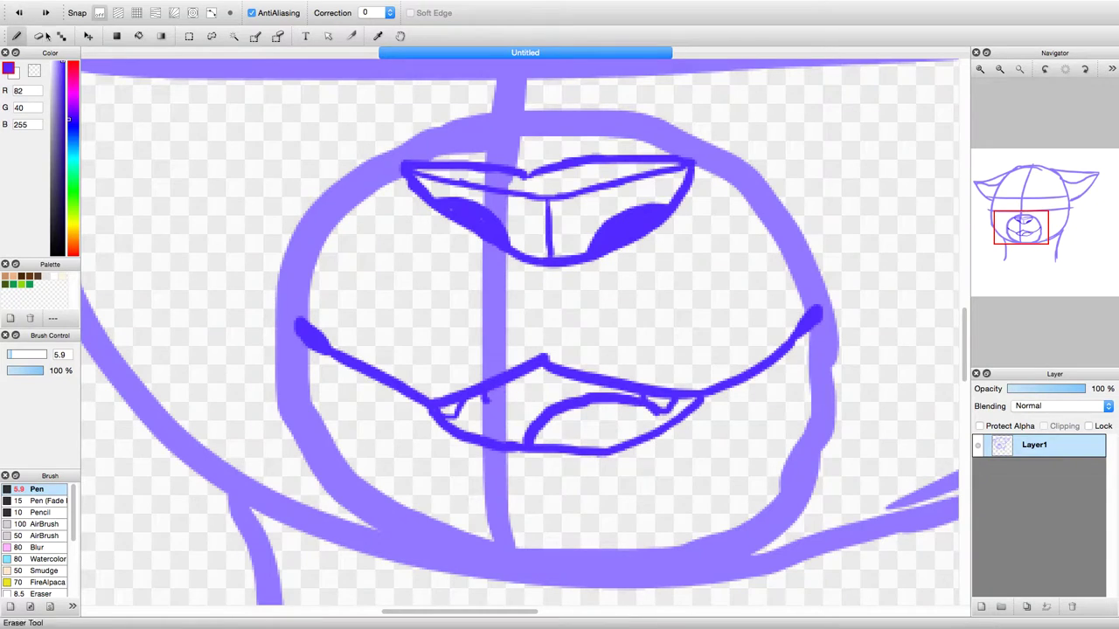
{"action": "mouse_move", "coordinate": [466, 434]}
{"action": "left_mouse_down"}
{"action": "mouse_move", "coordinate": [492, 438]}
{"action": "mouse_move", "coordinate": [462, 426]}
{"action": "mouse_move", "coordinate": [503, 388]}
{"action": "mouse_move", "coordinate": [472, 415]}
{"action": "mouse_move", "coordinate": [493, 408]}
{"action": "mouse_move", "coordinate": [491, 436]}
{"action": "mouse_move", "coordinate": [496, 402]}
{"action": "mouse_move", "coordinate": [473, 403]}
{"action": "mouse_move", "coordinate": [541, 373]}
{"action": "mouse_move", "coordinate": [646, 398]}
{"action": "mouse_move", "coordinate": [580, 390]}
{"action": "mouse_move", "coordinate": [532, 412]}
{"action": "mouse_move", "coordinate": [514, 444]}
{"action": "mouse_move", "coordinate": [466, 438]}
{"action": "mouse_move", "coordinate": [538, 381]}
{"action": "mouse_move", "coordinate": [540, 398]}
{"action": "mouse_move", "coordinate": [519, 426]}
{"action": "mouse_move", "coordinate": [583, 400]}
{"action": "mouse_move", "coordinate": [517, 392]}
{"action": "mouse_move", "coordinate": [553, 406]}
{"action": "mouse_move", "coordinate": [524, 439]}
{"action": "left_mouse_up"}
{"action": "mouse_move", "coordinate": [1039, 258]}
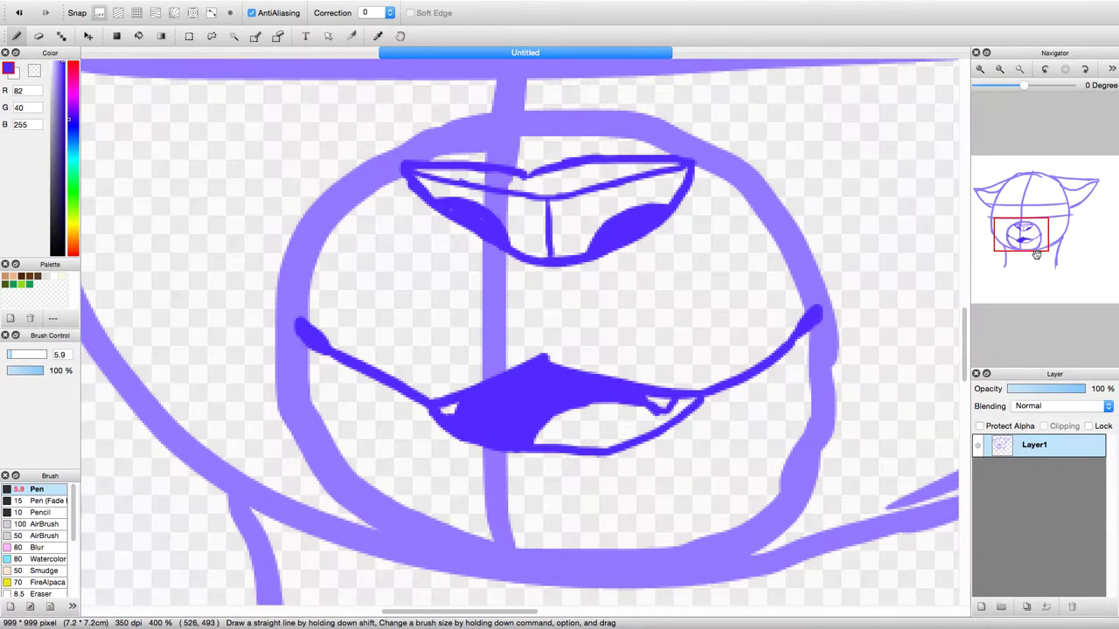
{"action": "left_click_drag", "start_coordinate": [1039, 245], "coordinate": [1041, 205]}
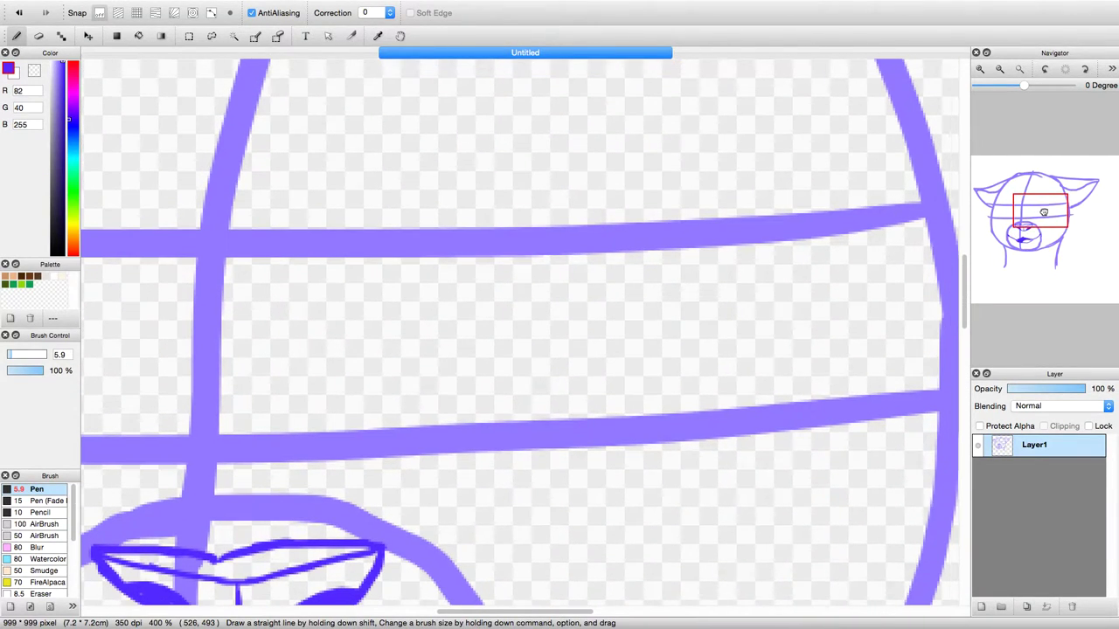
{"action": "mouse_move", "coordinate": [341, 381]}
{"action": "left_mouse_down"}
{"action": "mouse_move", "coordinate": [447, 222]}
{"action": "mouse_move", "coordinate": [435, 251]}
{"action": "mouse_move", "coordinate": [406, 244]}
{"action": "mouse_move", "coordinate": [601, 219]}
{"action": "mouse_move", "coordinate": [579, 225]}
{"action": "mouse_move", "coordinate": [595, 215]}
{"action": "mouse_move", "coordinate": [577, 351]}
{"action": "mouse_move", "coordinate": [500, 405]}
{"action": "left_mouse_up"}
{"action": "mouse_move", "coordinate": [346, 347]}
{"action": "left_mouse_down"}
{"action": "mouse_move", "coordinate": [342, 406]}
{"action": "mouse_move", "coordinate": [343, 381]}
{"action": "mouse_move", "coordinate": [472, 414]}
{"action": "mouse_move", "coordinate": [526, 403]}
{"action": "left_mouse_up"}
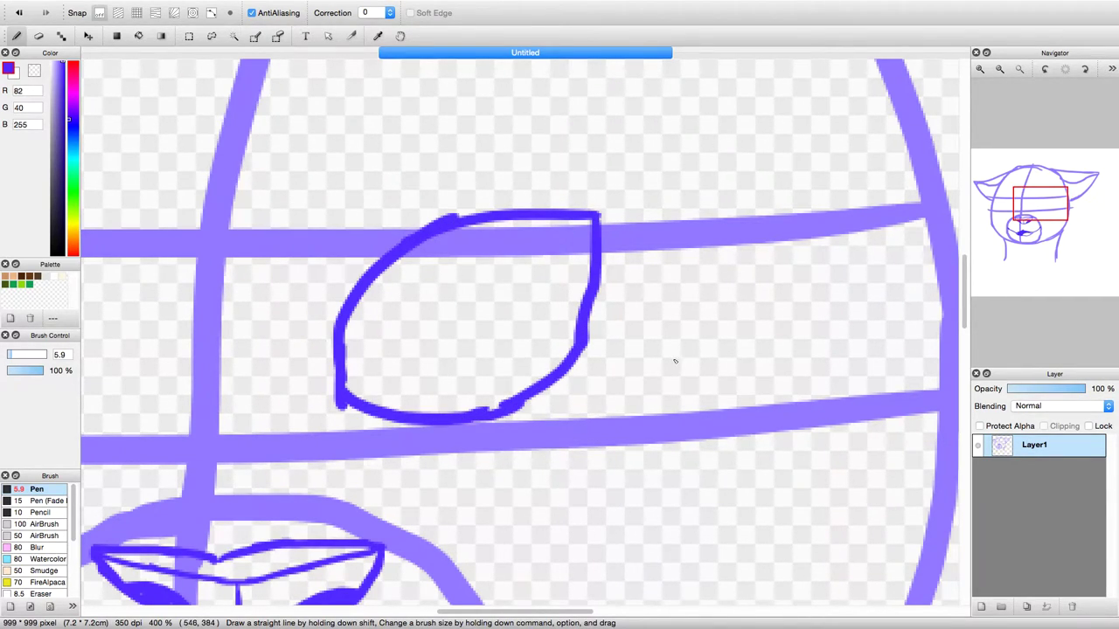
{"action": "left_click", "coordinate": [999, 68]}
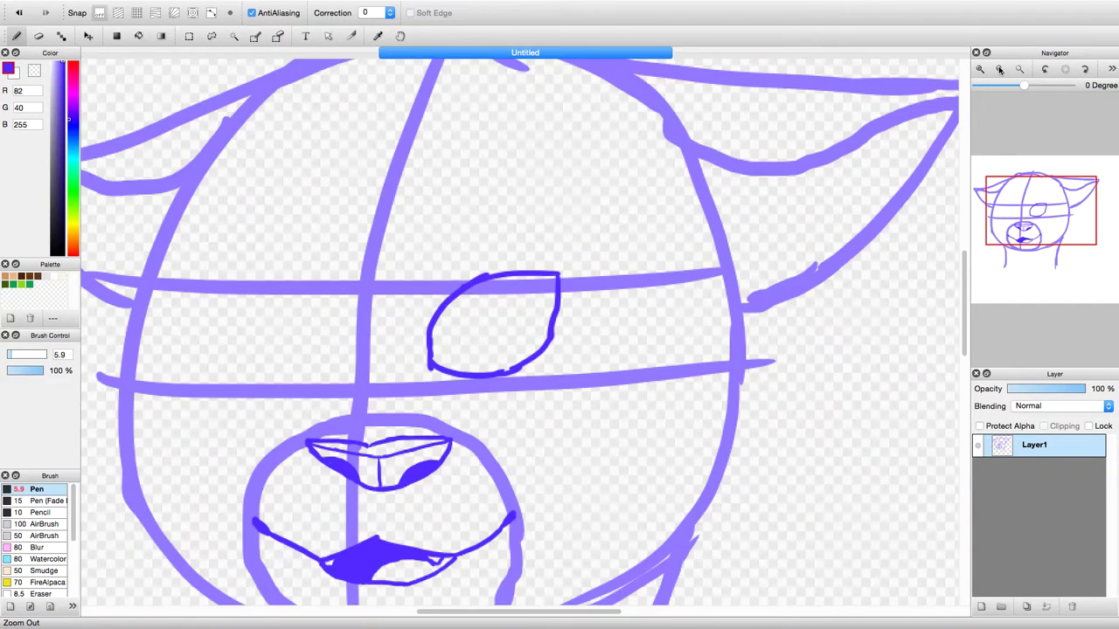
{"action": "left_click", "coordinate": [999, 69]}
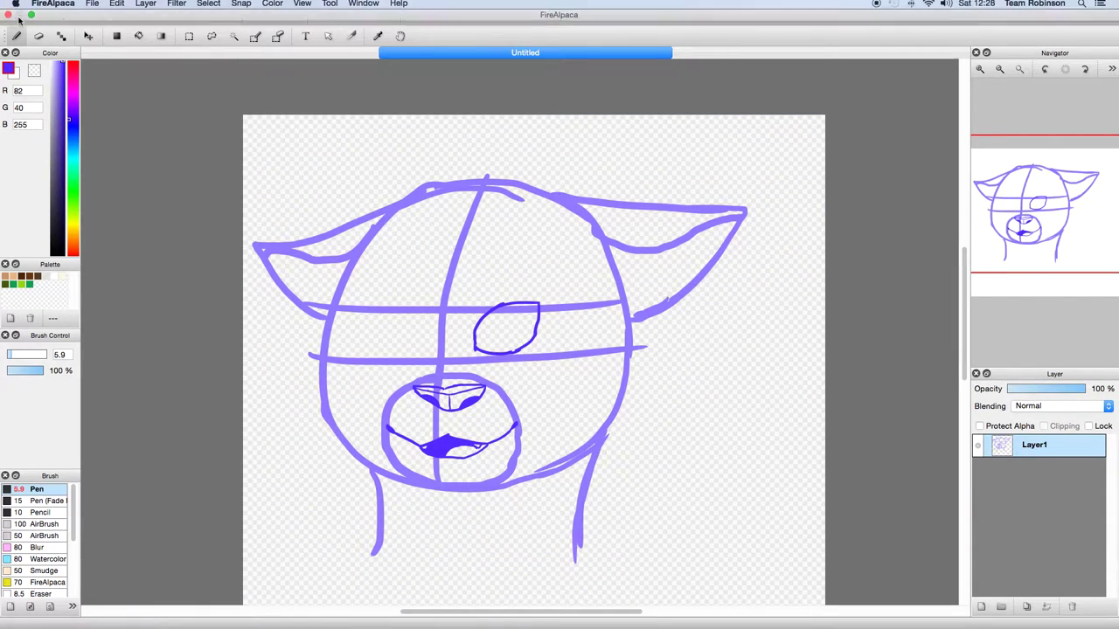
{"action": "left_click", "coordinate": [18, 13]}
{"action": "left_click", "coordinate": [18, 13]}
{"action": "left_click", "coordinate": [18, 13]}
{"action": "left_click", "coordinate": [18, 13]}
{"action": "left_click", "coordinate": [19, 13]}
{"action": "left_click", "coordinate": [18, 13]}
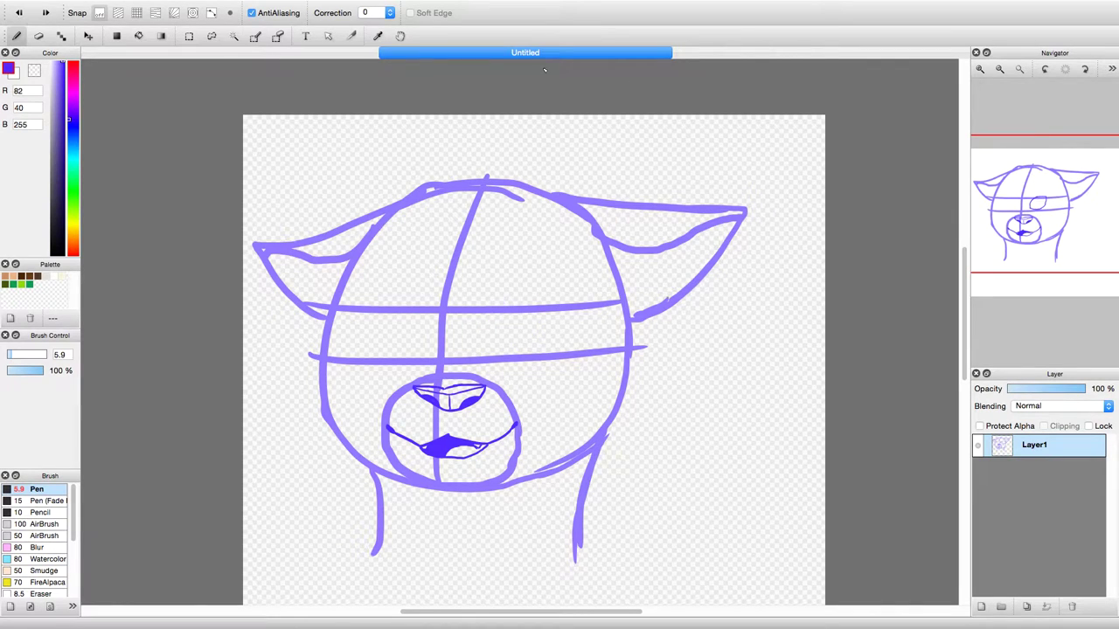
{"action": "left_click", "coordinate": [980, 68]}
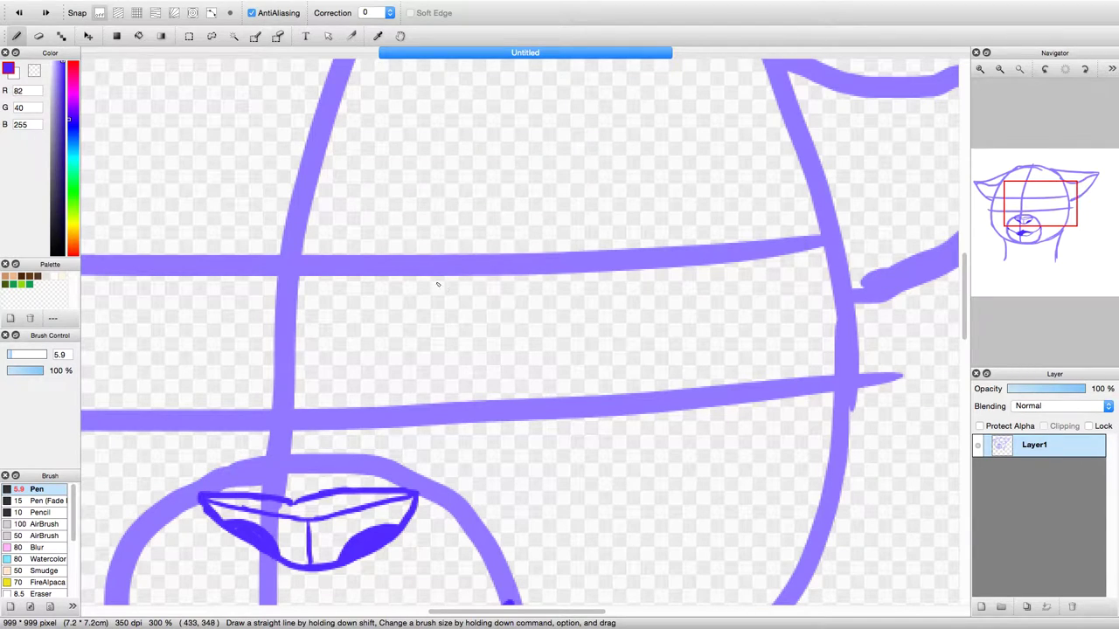
{"action": "mouse_move", "coordinate": [404, 284]}
{"action": "left_mouse_down"}
{"action": "mouse_move", "coordinate": [474, 245]}
{"action": "mouse_move", "coordinate": [601, 234]}
{"action": "mouse_move", "coordinate": [584, 338]}
{"action": "mouse_move", "coordinate": [560, 390]}
{"action": "mouse_move", "coordinate": [408, 305]}
{"action": "mouse_move", "coordinate": [490, 392]}
{"action": "mouse_move", "coordinate": [564, 385]}
{"action": "left_mouse_up"}
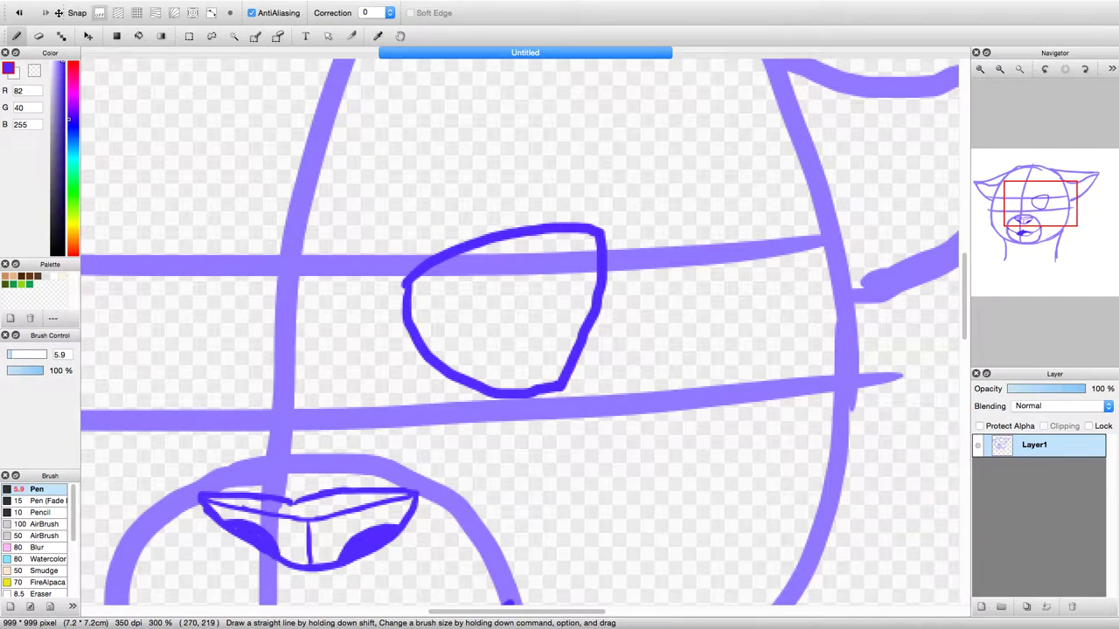
{"action": "left_click", "coordinate": [19, 12]}
{"action": "left_click", "coordinate": [20, 13]}
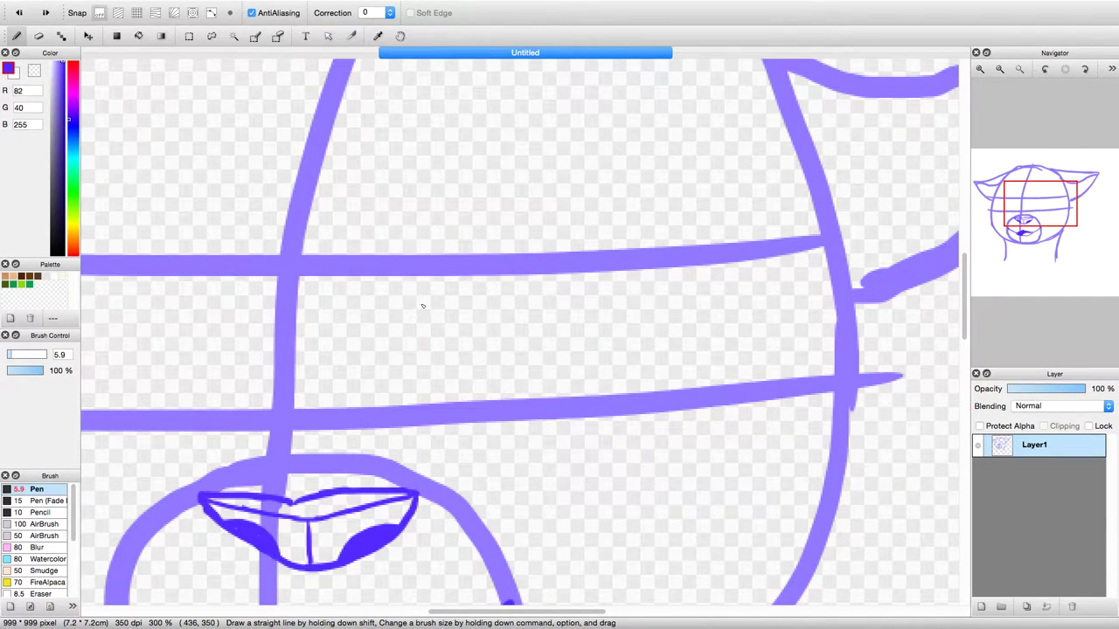
- Draw an angular eye between the horizontal guidelines right of the centre line, with a curved iris, filled oval pupil and small highlight
{"action": "left_click_drag", "start_coordinate": [409, 379], "coordinate": [444, 217]}
{"action": "mouse_move", "coordinate": [414, 252]}
{"action": "left_mouse_down"}
{"action": "mouse_move", "coordinate": [537, 221]}
{"action": "mouse_move", "coordinate": [624, 239]}
{"action": "mouse_move", "coordinate": [596, 344]}
{"action": "mouse_move", "coordinate": [497, 402]}
{"action": "mouse_move", "coordinate": [420, 410]}
{"action": "mouse_move", "coordinate": [405, 381]}
{"action": "mouse_move", "coordinate": [425, 423]}
{"action": "mouse_move", "coordinate": [516, 394]}
{"action": "left_mouse_up"}
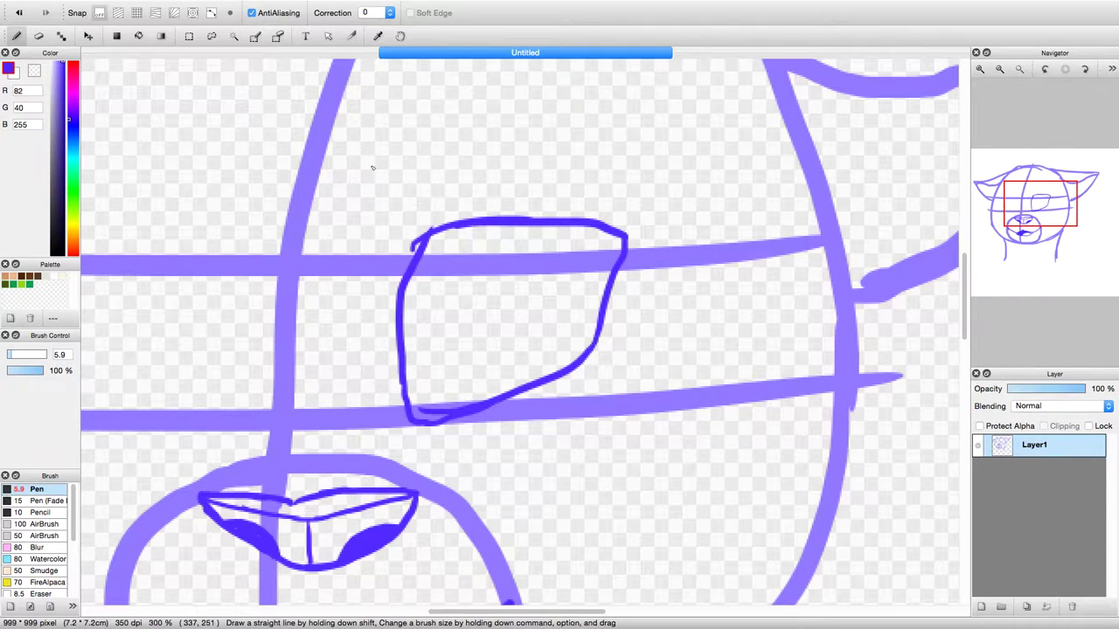
{"action": "mouse_move", "coordinate": [404, 335]}
{"action": "left_mouse_down"}
{"action": "mouse_move", "coordinate": [442, 381]}
{"action": "mouse_move", "coordinate": [541, 331]}
{"action": "mouse_move", "coordinate": [523, 353]}
{"action": "mouse_move", "coordinate": [556, 225]}
{"action": "left_mouse_up"}
{"action": "mouse_move", "coordinate": [426, 251]}
{"action": "left_mouse_down"}
{"action": "mouse_move", "coordinate": [435, 334]}
{"action": "mouse_move", "coordinate": [463, 314]}
{"action": "mouse_move", "coordinate": [468, 249]}
{"action": "mouse_move", "coordinate": [465, 237]}
{"action": "mouse_move", "coordinate": [431, 229]}
{"action": "mouse_move", "coordinate": [446, 331]}
{"action": "mouse_move", "coordinate": [437, 316]}
{"action": "mouse_move", "coordinate": [459, 310]}
{"action": "mouse_move", "coordinate": [458, 249]}
{"action": "mouse_move", "coordinate": [447, 280]}
{"action": "left_mouse_up"}
{"action": "mouse_move", "coordinate": [489, 228]}
{"action": "left_mouse_down"}
{"action": "mouse_move", "coordinate": [529, 253]}
{"action": "mouse_move", "coordinate": [541, 230]}
{"action": "left_mouse_up"}
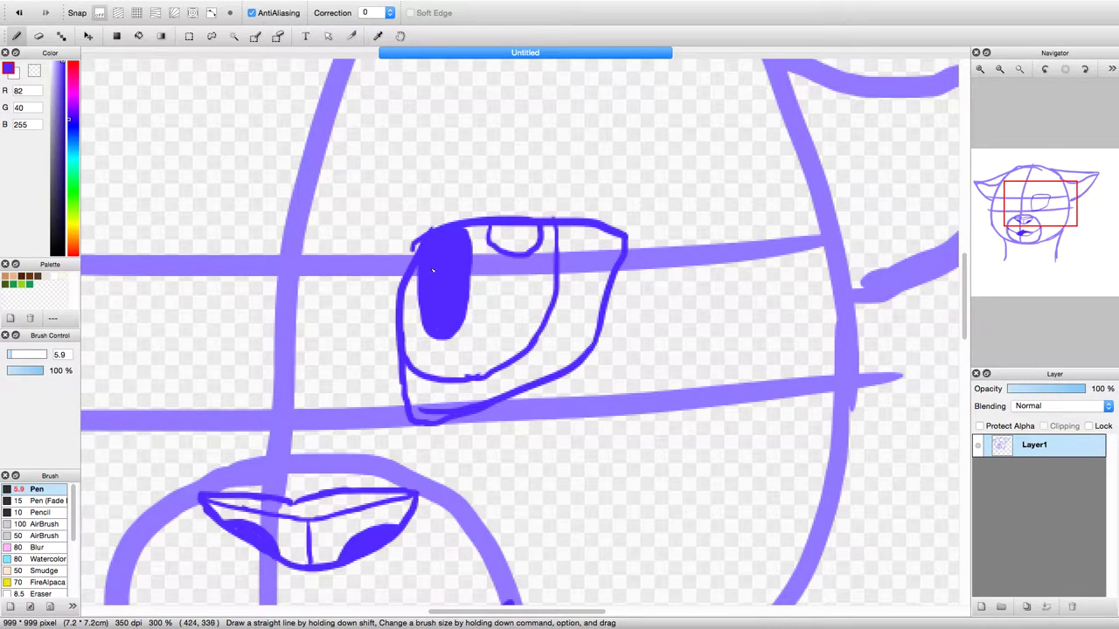
- Shade the upper band of the right-hand eye's iris solid purple around the highlight
{"action": "mouse_move", "coordinate": [472, 261]}
{"action": "left_mouse_down"}
{"action": "mouse_move", "coordinate": [494, 253]}
{"action": "mouse_move", "coordinate": [473, 248]}
{"action": "mouse_move", "coordinate": [481, 231]}
{"action": "mouse_move", "coordinate": [547, 234]}
{"action": "left_mouse_up"}
{"action": "left_click_drag", "start_coordinate": [471, 263], "coordinate": [549, 251]}
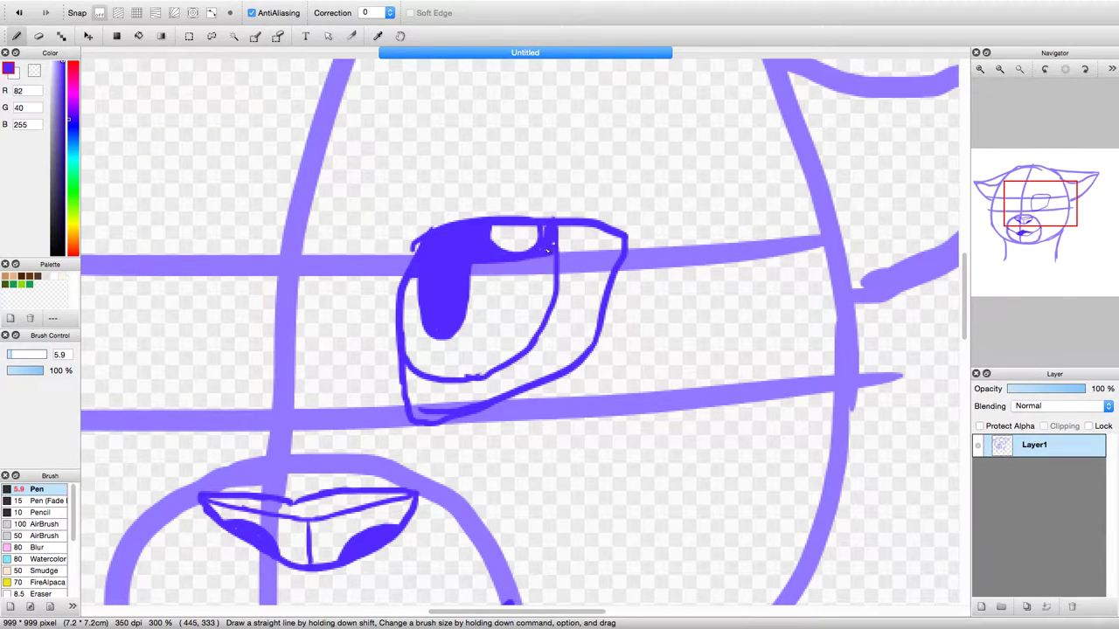
{"action": "left_click_drag", "start_coordinate": [473, 266], "coordinate": [551, 258]}
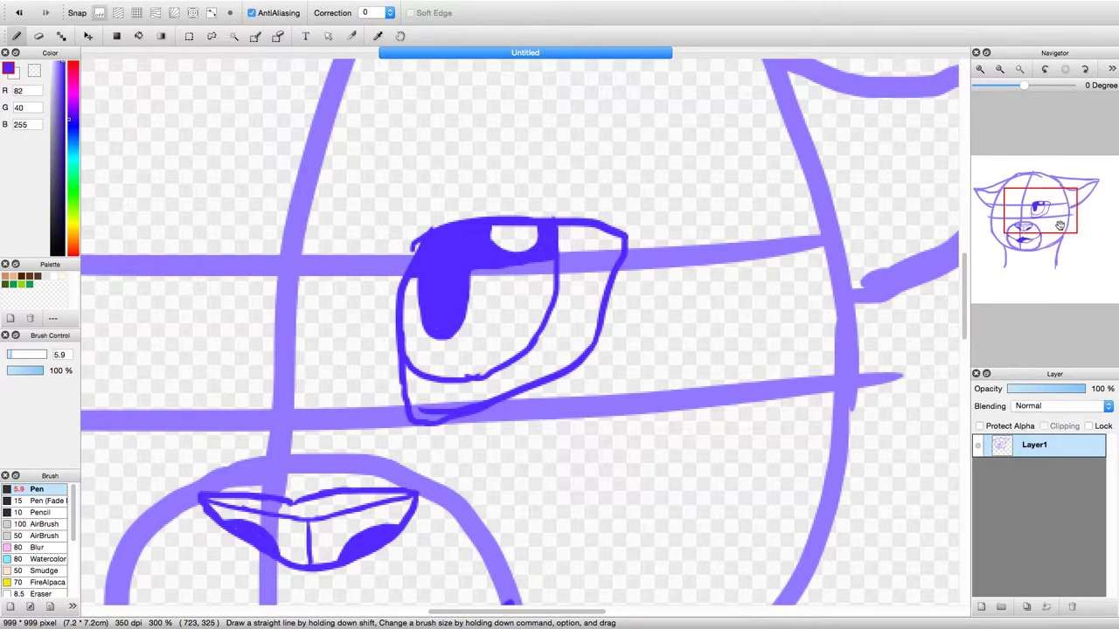
- Add a thin eyelid crease above the right-hand eye and a thick, wavy eyebrow over it
{"action": "mouse_move", "coordinate": [421, 222]}
{"action": "left_mouse_down"}
{"action": "mouse_move", "coordinate": [474, 207]}
{"action": "mouse_move", "coordinate": [455, 213]}
{"action": "mouse_move", "coordinate": [581, 207]}
{"action": "left_mouse_up"}
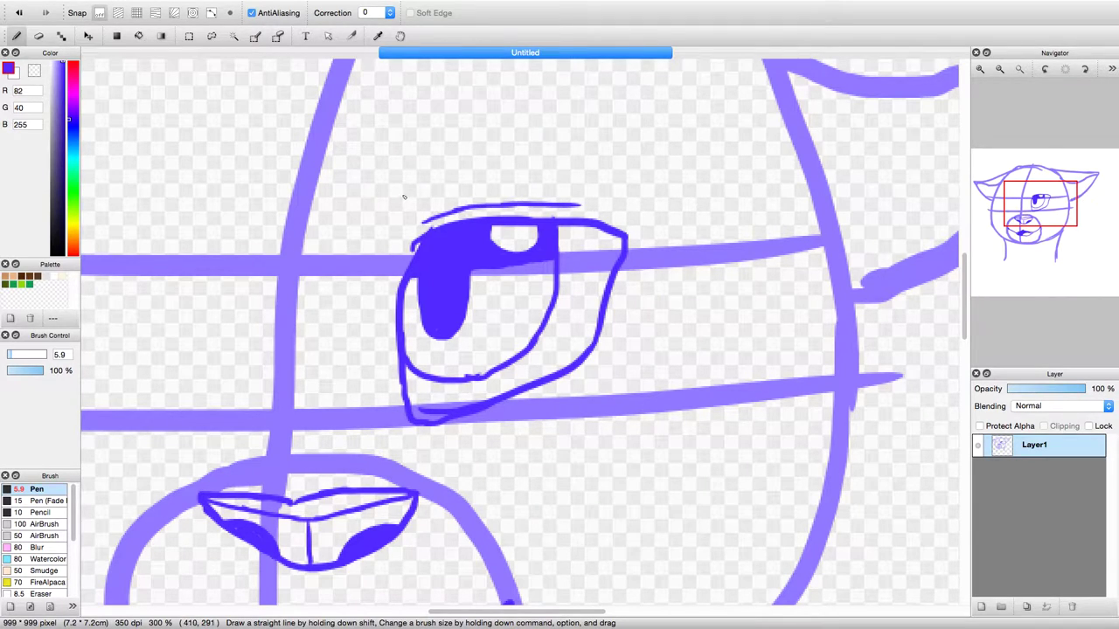
{"action": "mouse_move", "coordinate": [362, 169]}
{"action": "left_mouse_down"}
{"action": "mouse_move", "coordinate": [407, 203]}
{"action": "mouse_move", "coordinate": [499, 170]}
{"action": "mouse_move", "coordinate": [629, 148]}
{"action": "mouse_move", "coordinate": [560, 143]}
{"action": "mouse_move", "coordinate": [403, 188]}
{"action": "mouse_move", "coordinate": [377, 177]}
{"action": "mouse_move", "coordinate": [369, 154]}
{"action": "mouse_move", "coordinate": [371, 180]}
{"action": "mouse_move", "coordinate": [413, 201]}
{"action": "mouse_move", "coordinate": [473, 179]}
{"action": "left_mouse_up"}
{"action": "left_click_drag", "start_coordinate": [616, 140], "coordinate": [640, 154]}
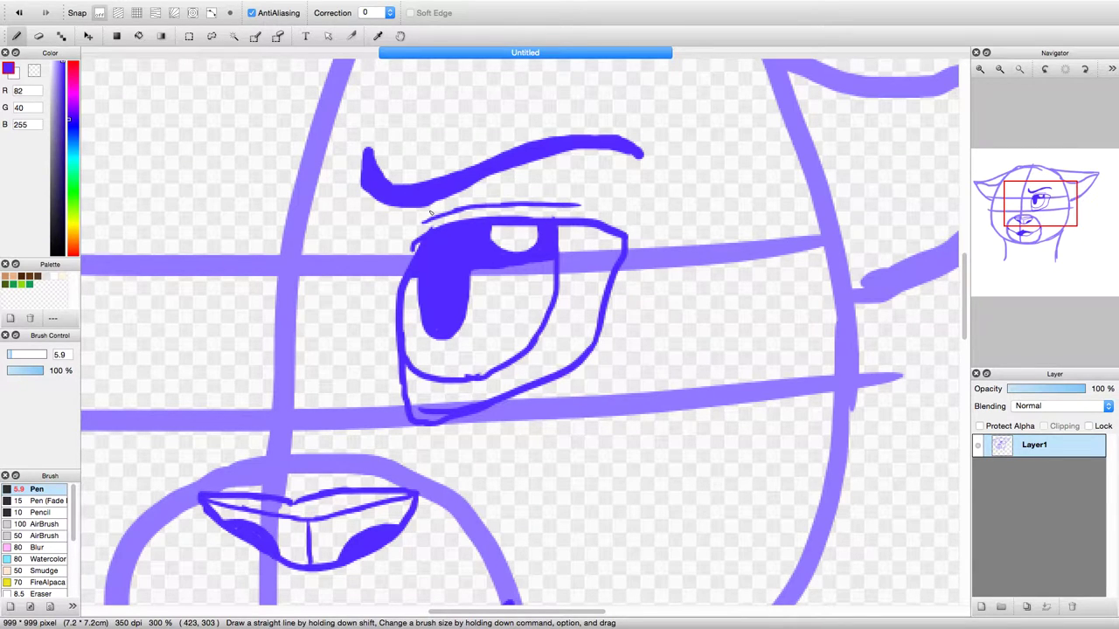
{"action": "mouse_move", "coordinate": [1041, 211]}
{"action": "left_mouse_down"}
{"action": "mouse_move", "coordinate": [1006, 214]}
{"action": "mouse_move", "coordinate": [1020, 214]}
{"action": "left_mouse_up"}
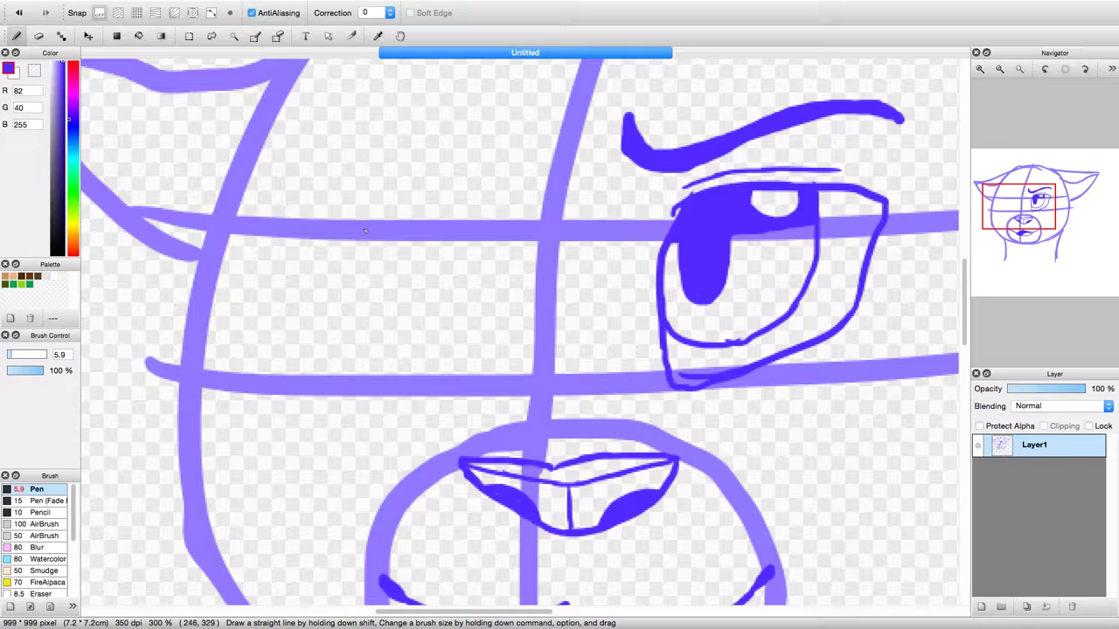
{"action": "mouse_move", "coordinate": [344, 216]}
{"action": "left_mouse_down"}
{"action": "mouse_move", "coordinate": [488, 216]}
{"action": "mouse_move", "coordinate": [478, 211]}
{"action": "mouse_move", "coordinate": [507, 236]}
{"action": "mouse_move", "coordinate": [502, 343]}
{"action": "left_mouse_up"}
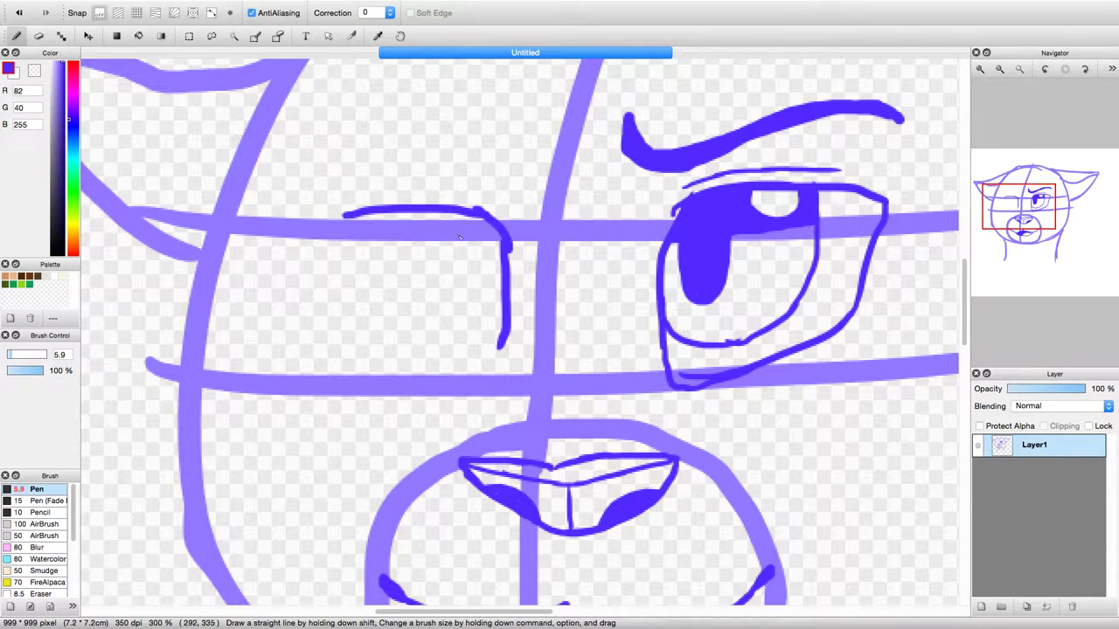
{"action": "mouse_move", "coordinate": [345, 213]}
{"action": "left_mouse_down"}
{"action": "mouse_move", "coordinate": [342, 300]}
{"action": "mouse_move", "coordinate": [436, 355]}
{"action": "mouse_move", "coordinate": [424, 352]}
{"action": "mouse_move", "coordinate": [514, 350]}
{"action": "left_mouse_up"}
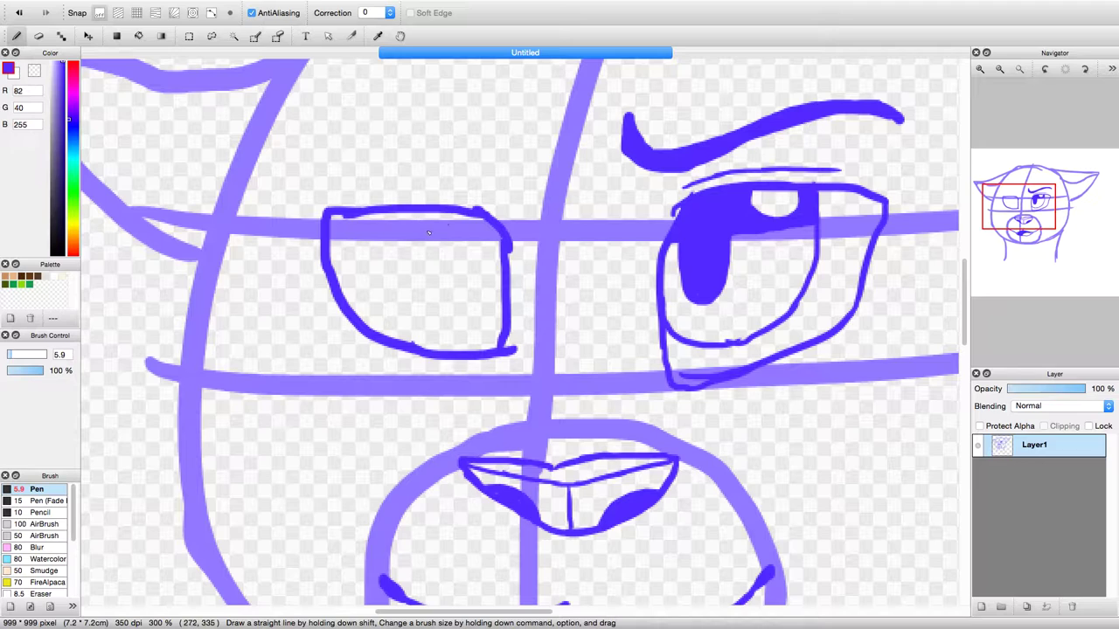
{"action": "mouse_move", "coordinate": [464, 215]}
{"action": "left_mouse_down"}
{"action": "mouse_move", "coordinate": [461, 263]}
{"action": "mouse_move", "coordinate": [412, 309]}
{"action": "mouse_move", "coordinate": [372, 304]}
{"action": "mouse_move", "coordinate": [356, 284]}
{"action": "mouse_move", "coordinate": [348, 224]}
{"action": "mouse_move", "coordinate": [416, 278]}
{"action": "mouse_move", "coordinate": [412, 221]}
{"action": "left_mouse_up"}
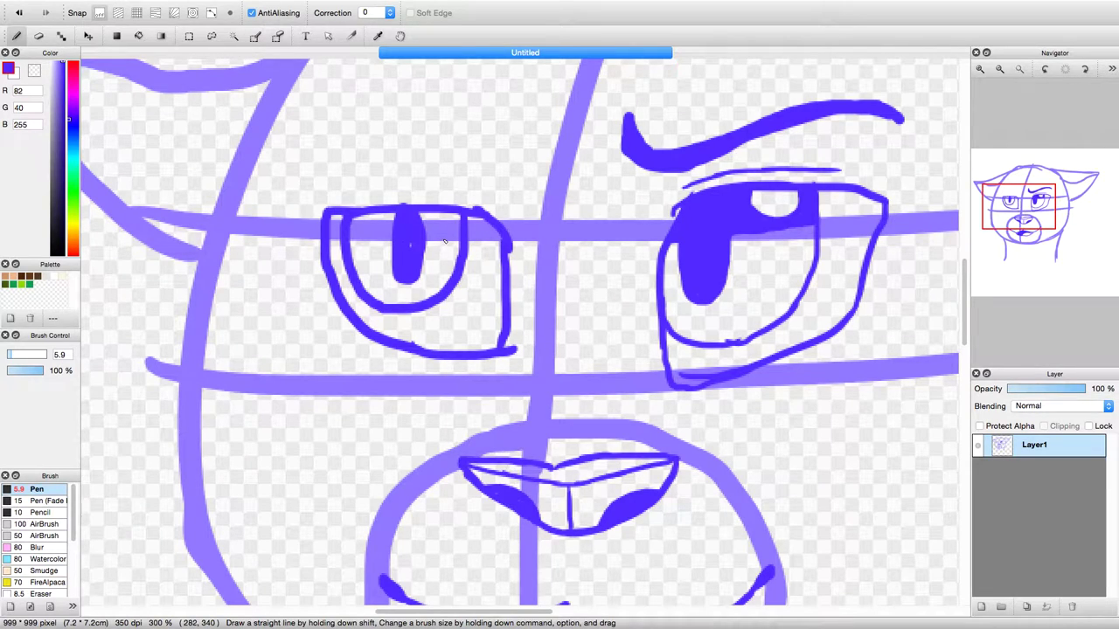
{"action": "left_click", "coordinate": [21, 13]}
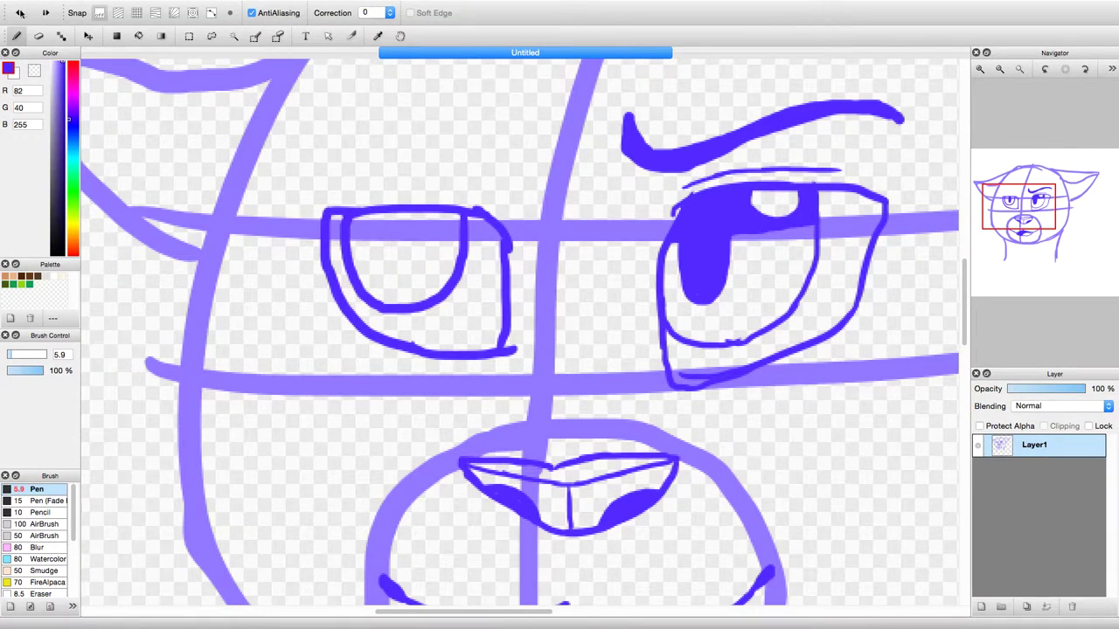
{"action": "left_click", "coordinate": [21, 12]}
{"action": "left_click", "coordinate": [21, 12]}
{"action": "left_click", "coordinate": [21, 12]}
{"action": "left_click", "coordinate": [21, 12]}
{"action": "left_click", "coordinate": [21, 12]}
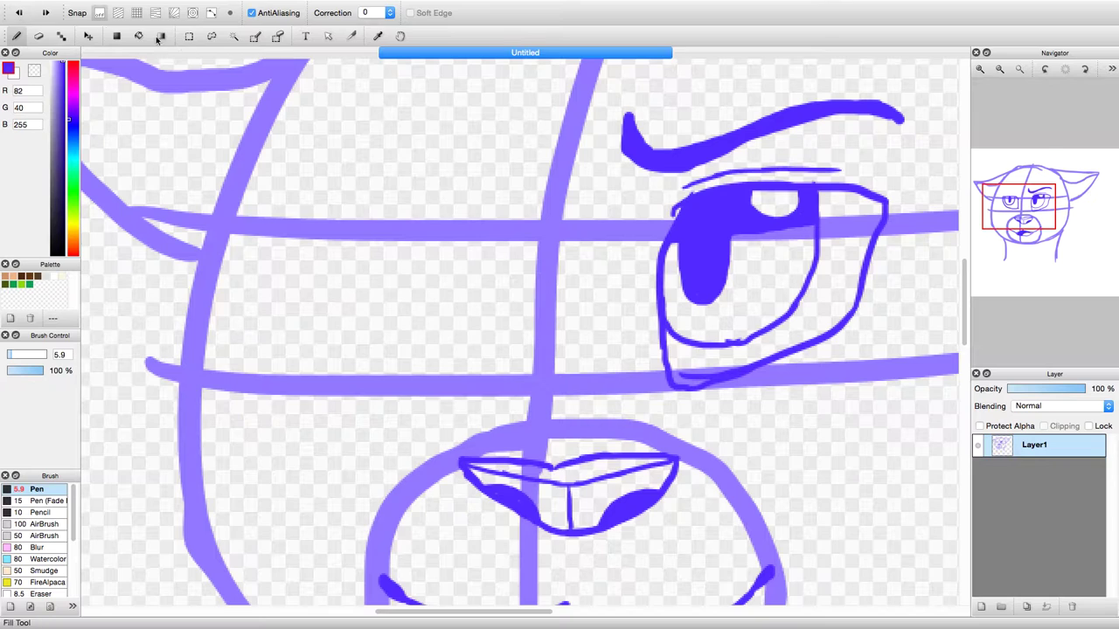
{"action": "left_click", "coordinate": [1001, 68]}
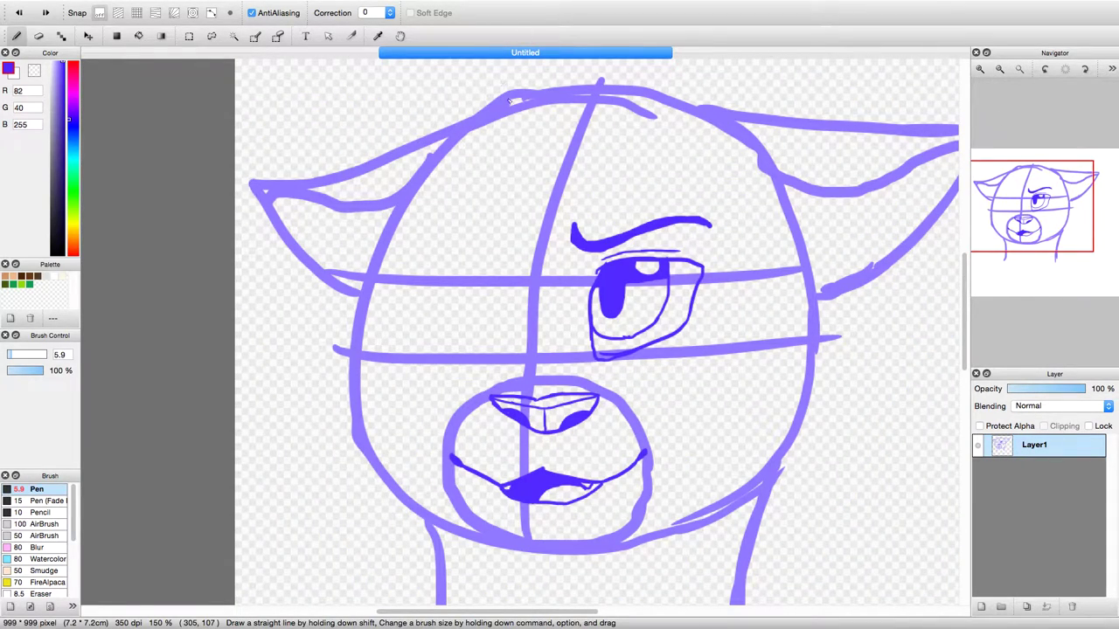
{"action": "mouse_move", "coordinate": [432, 271]}
{"action": "left_mouse_down"}
{"action": "mouse_move", "coordinate": [503, 288]}
{"action": "mouse_move", "coordinate": [516, 333]}
{"action": "mouse_move", "coordinate": [446, 350]}
{"action": "mouse_move", "coordinate": [416, 308]}
{"action": "mouse_move", "coordinate": [435, 277]}
{"action": "mouse_move", "coordinate": [448, 299]}
{"action": "mouse_move", "coordinate": [492, 312]}
{"action": "mouse_move", "coordinate": [451, 301]}
{"action": "left_mouse_up"}
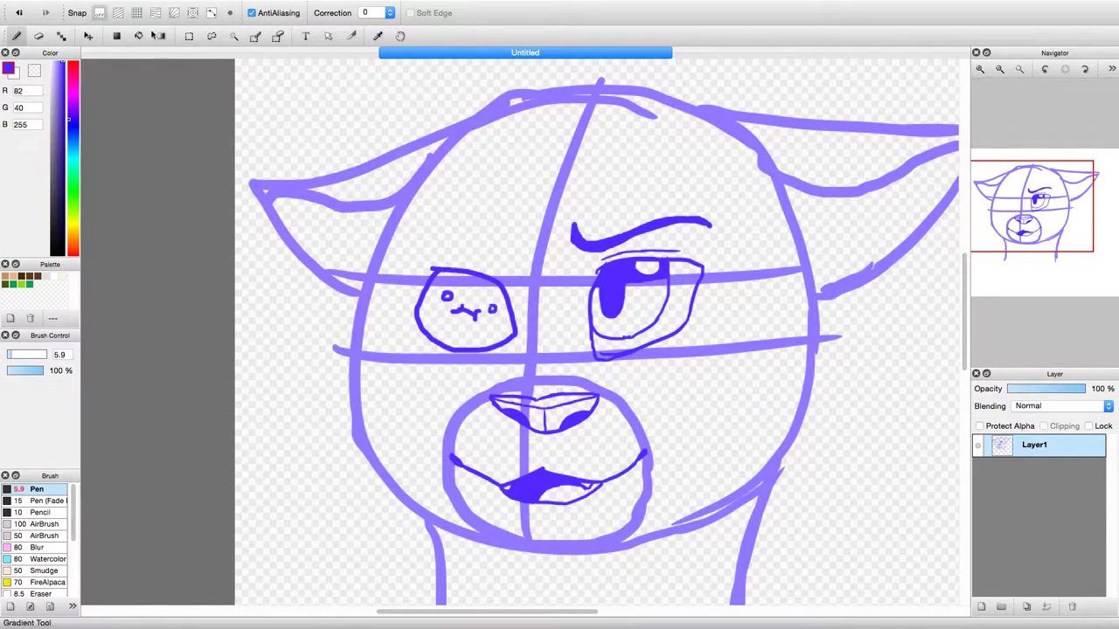
{"action": "left_click", "coordinate": [19, 12]}
{"action": "left_click", "coordinate": [18, 12]}
{"action": "left_click", "coordinate": [19, 12]}
{"action": "left_click", "coordinate": [19, 13]}
{"action": "left_click", "coordinate": [18, 13]}
{"action": "left_click", "coordinate": [18, 12]}
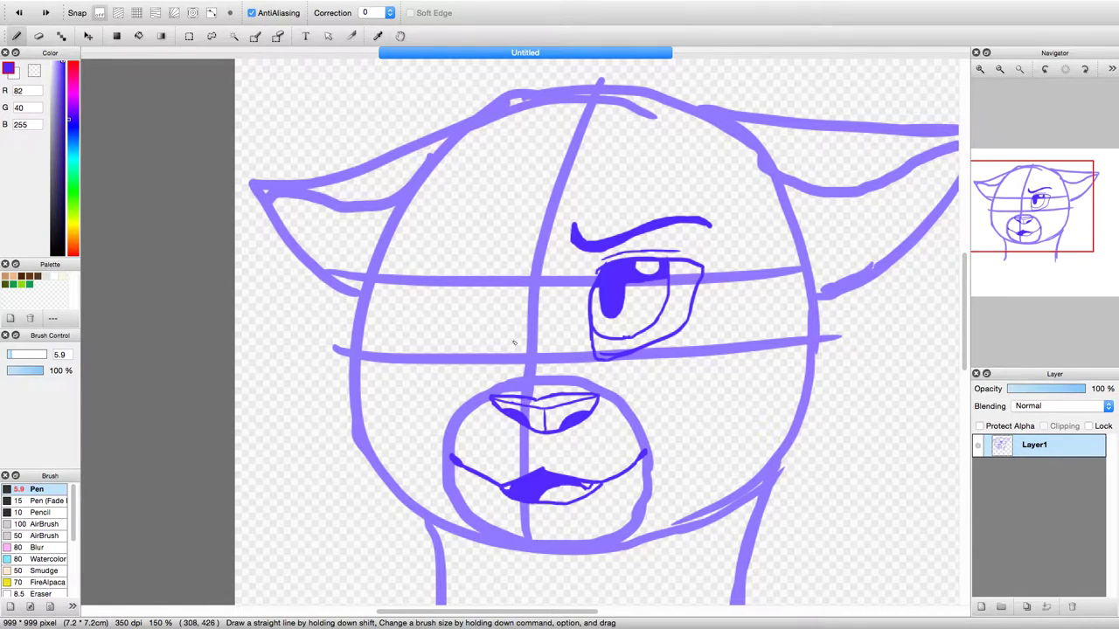
{"action": "mouse_move", "coordinate": [427, 356]}
{"action": "left_mouse_down"}
{"action": "mouse_move", "coordinate": [507, 360]}
{"action": "mouse_move", "coordinate": [523, 328]}
{"action": "mouse_move", "coordinate": [472, 286]}
{"action": "mouse_move", "coordinate": [421, 308]}
{"action": "mouse_move", "coordinate": [429, 348]}
{"action": "left_mouse_up"}
{"action": "left_click", "coordinate": [18, 12]}
- Outline the left-hand eye between the horizontal guidelines, with a top lid sloping down toward the centre line and a rounded bottom
{"action": "left_click", "coordinate": [988, 76]}
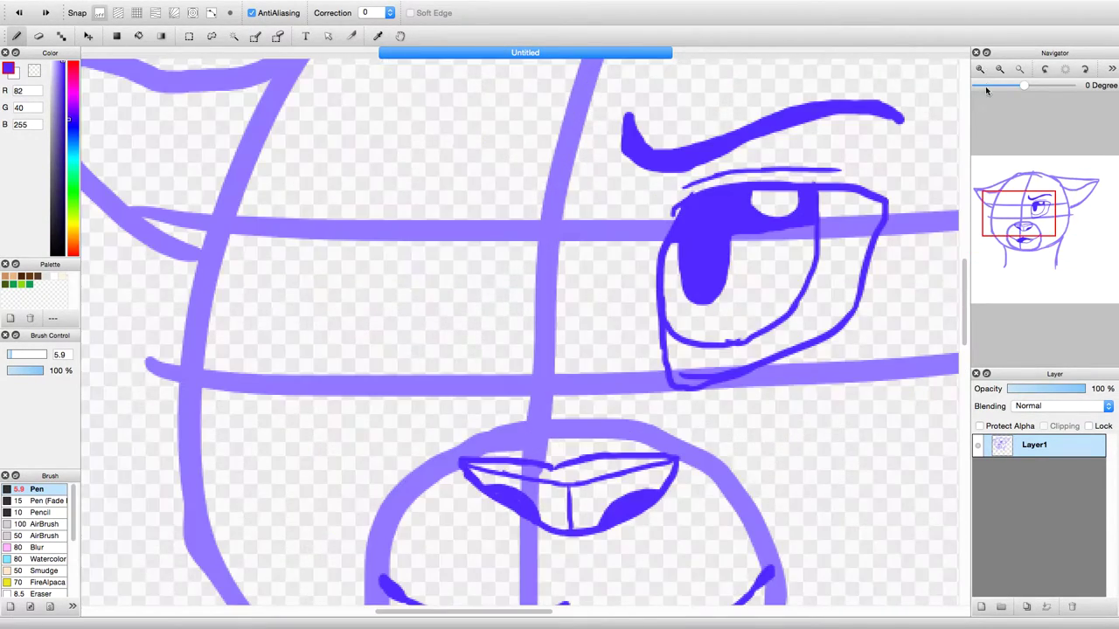
{"action": "mouse_move", "coordinate": [510, 231]}
{"action": "left_mouse_down"}
{"action": "mouse_move", "coordinate": [393, 198]}
{"action": "mouse_move", "coordinate": [428, 206]}
{"action": "mouse_move", "coordinate": [417, 199]}
{"action": "mouse_move", "coordinate": [331, 199]}
{"action": "mouse_move", "coordinate": [336, 318]}
{"action": "mouse_move", "coordinate": [397, 356]}
{"action": "left_mouse_up"}
{"action": "mouse_move", "coordinate": [507, 230]}
{"action": "left_mouse_down"}
{"action": "mouse_move", "coordinate": [512, 260]}
{"action": "mouse_move", "coordinate": [493, 319]}
{"action": "mouse_move", "coordinate": [406, 357]}
{"action": "left_mouse_up"}
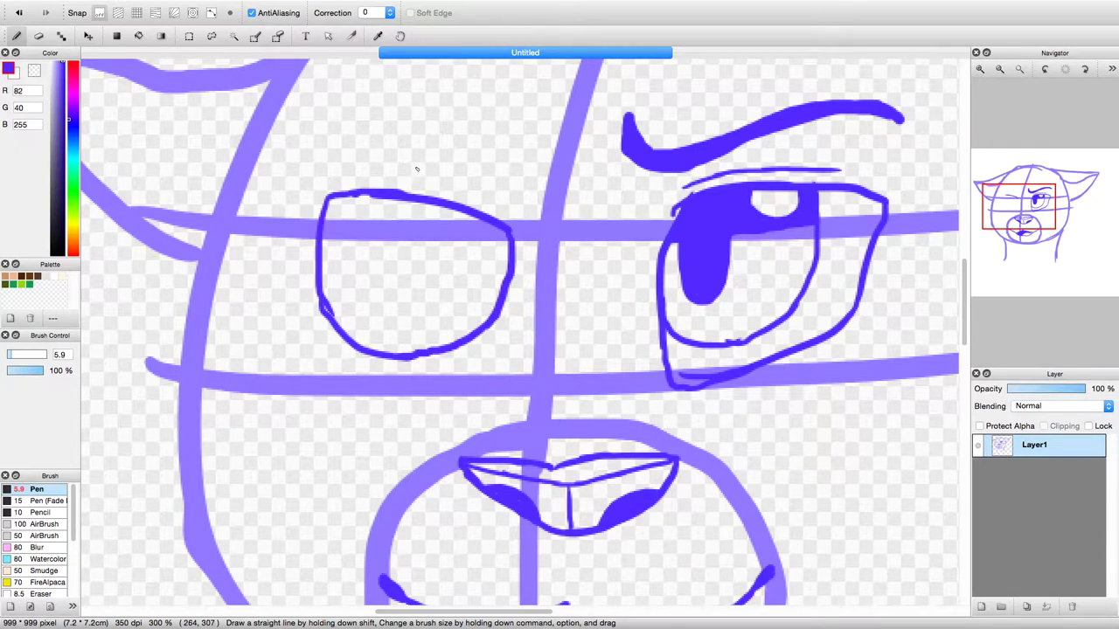
- Draw the curved iris inside the left-hand eye and a solid elongated pupil hanging from the upper lid
{"action": "mouse_move", "coordinate": [471, 209]}
{"action": "left_mouse_down"}
{"action": "mouse_move", "coordinate": [456, 290]}
{"action": "mouse_move", "coordinate": [401, 328]}
{"action": "mouse_move", "coordinate": [336, 320]}
{"action": "left_mouse_up"}
{"action": "mouse_move", "coordinate": [353, 194]}
{"action": "left_mouse_down"}
{"action": "mouse_move", "coordinate": [346, 280]}
{"action": "mouse_move", "coordinate": [376, 268]}
{"action": "mouse_move", "coordinate": [394, 198]}
{"action": "left_mouse_up"}
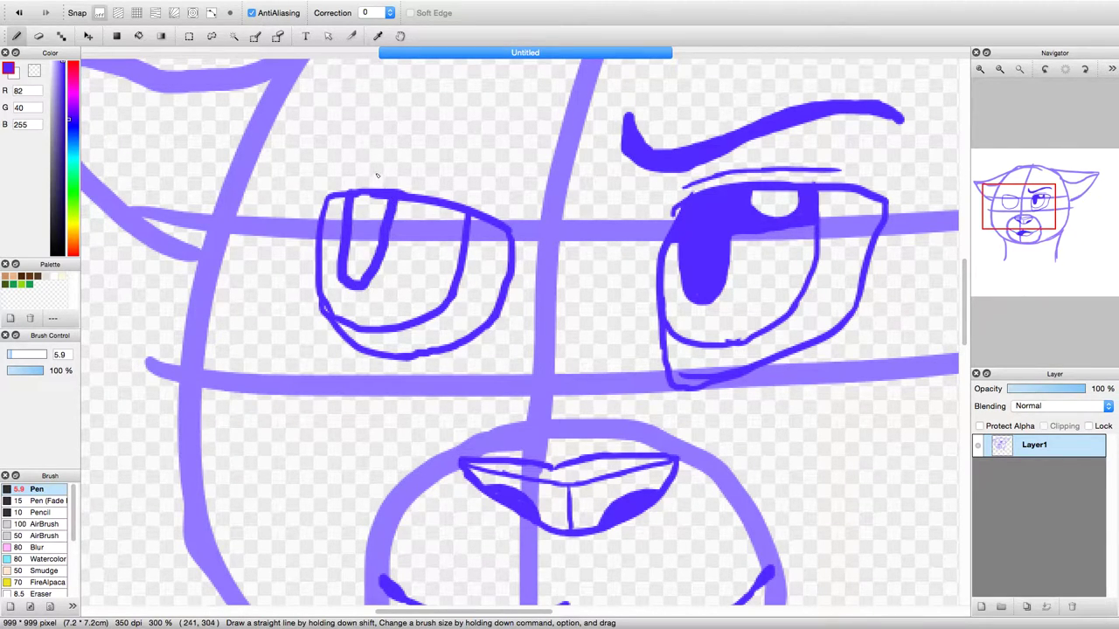
{"action": "mouse_move", "coordinate": [349, 197]}
{"action": "left_mouse_down"}
{"action": "mouse_move", "coordinate": [349, 276]}
{"action": "mouse_move", "coordinate": [373, 255]}
{"action": "mouse_move", "coordinate": [392, 205]}
{"action": "mouse_move", "coordinate": [358, 196]}
{"action": "mouse_move", "coordinate": [385, 212]}
{"action": "mouse_move", "coordinate": [357, 208]}
{"action": "mouse_move", "coordinate": [370, 250]}
{"action": "left_mouse_up"}
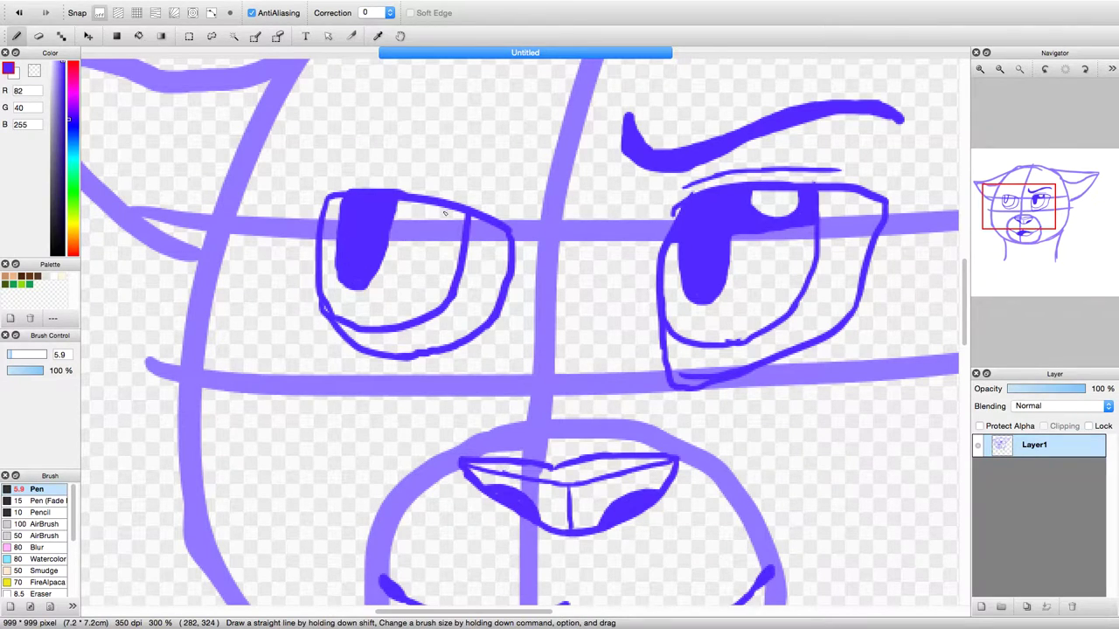
- Add a small highlight at the upper right of the left-hand iris and shade the band around it solid purple
{"action": "mouse_move", "coordinate": [437, 208]}
{"action": "left_mouse_down"}
{"action": "mouse_move", "coordinate": [446, 238]}
{"action": "mouse_move", "coordinate": [470, 233]}
{"action": "left_mouse_up"}
{"action": "mouse_move", "coordinate": [345, 198]}
{"action": "left_mouse_down"}
{"action": "mouse_move", "coordinate": [352, 208]}
{"action": "mouse_move", "coordinate": [332, 225]}
{"action": "mouse_move", "coordinate": [450, 250]}
{"action": "mouse_move", "coordinate": [462, 242]}
{"action": "mouse_move", "coordinate": [394, 229]}
{"action": "left_mouse_up"}
{"action": "mouse_move", "coordinate": [459, 242]}
{"action": "left_mouse_down"}
{"action": "mouse_move", "coordinate": [399, 220]}
{"action": "mouse_move", "coordinate": [404, 206]}
{"action": "mouse_move", "coordinate": [424, 221]}
{"action": "left_mouse_up"}
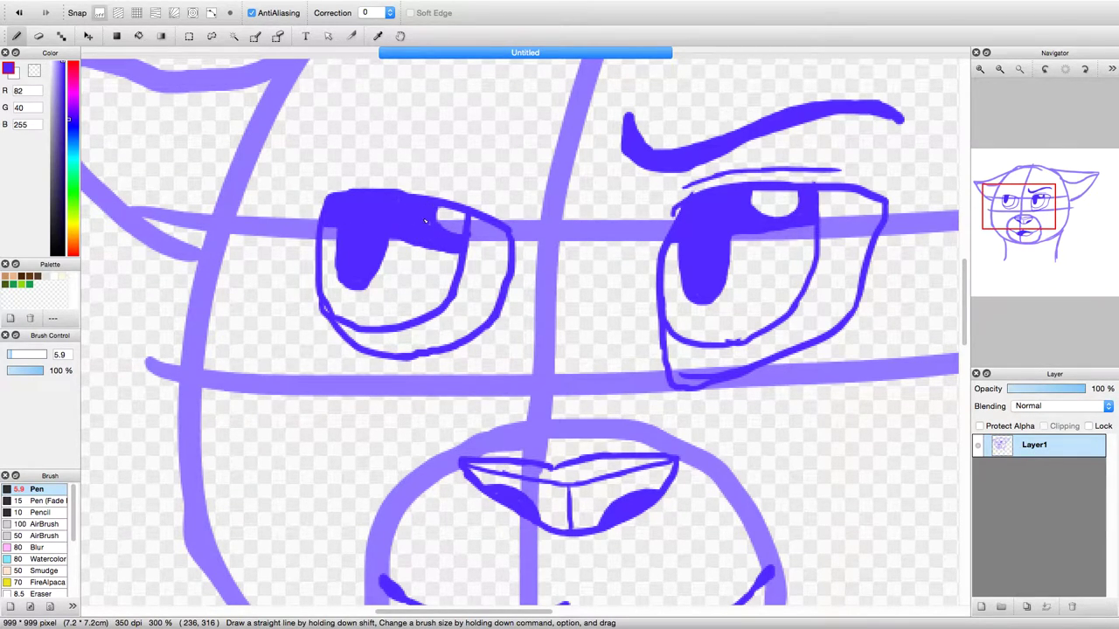
- Add a thin eyelid crease above the left-hand eye and a thick, wavy eyebrow mirroring the right-hand one over it
{"action": "mouse_move", "coordinate": [336, 185]}
{"action": "left_mouse_down"}
{"action": "mouse_move", "coordinate": [451, 185]}
{"action": "mouse_move", "coordinate": [480, 201]}
{"action": "left_mouse_up"}
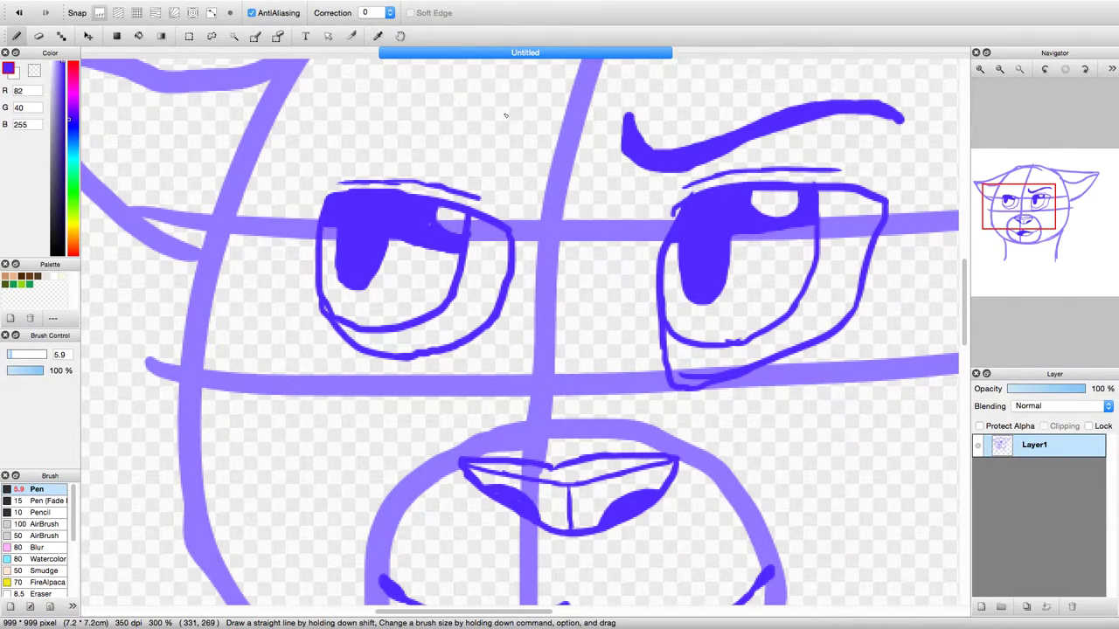
{"action": "mouse_move", "coordinate": [502, 146]}
{"action": "left_mouse_down"}
{"action": "mouse_move", "coordinate": [420, 159]}
{"action": "mouse_move", "coordinate": [303, 137]}
{"action": "mouse_move", "coordinate": [299, 148]}
{"action": "left_mouse_up"}
{"action": "mouse_move", "coordinate": [482, 164]}
{"action": "left_mouse_down"}
{"action": "mouse_move", "coordinate": [506, 128]}
{"action": "mouse_move", "coordinate": [480, 157]}
{"action": "mouse_move", "coordinate": [344, 123]}
{"action": "mouse_move", "coordinate": [294, 151]}
{"action": "mouse_move", "coordinate": [367, 122]}
{"action": "mouse_move", "coordinate": [464, 159]}
{"action": "left_mouse_up"}
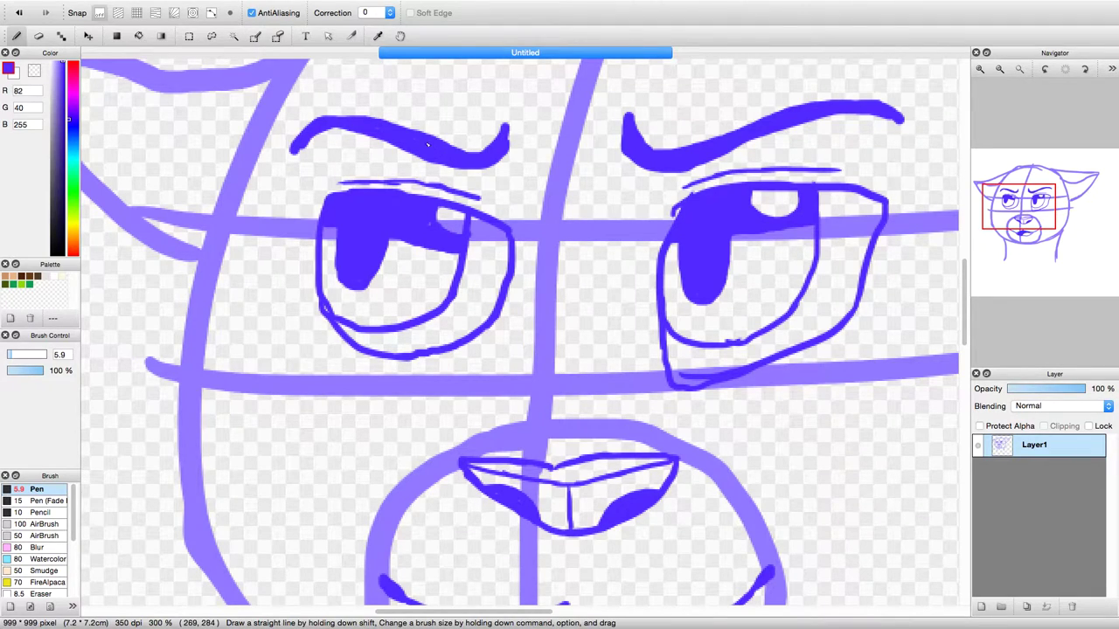
- Draw a short curved bridge line beside the inner edge of each eye and a small zigzag fur tuft above the muzzle
{"action": "left_click_drag", "start_coordinate": [633, 262], "coordinate": [627, 324]}
{"action": "left_click_drag", "start_coordinate": [534, 244], "coordinate": [527, 327]}
{"action": "mouse_move", "coordinate": [536, 404]}
{"action": "left_mouse_down"}
{"action": "mouse_move", "coordinate": [580, 395]}
{"action": "mouse_move", "coordinate": [630, 423]}
{"action": "left_mouse_up"}
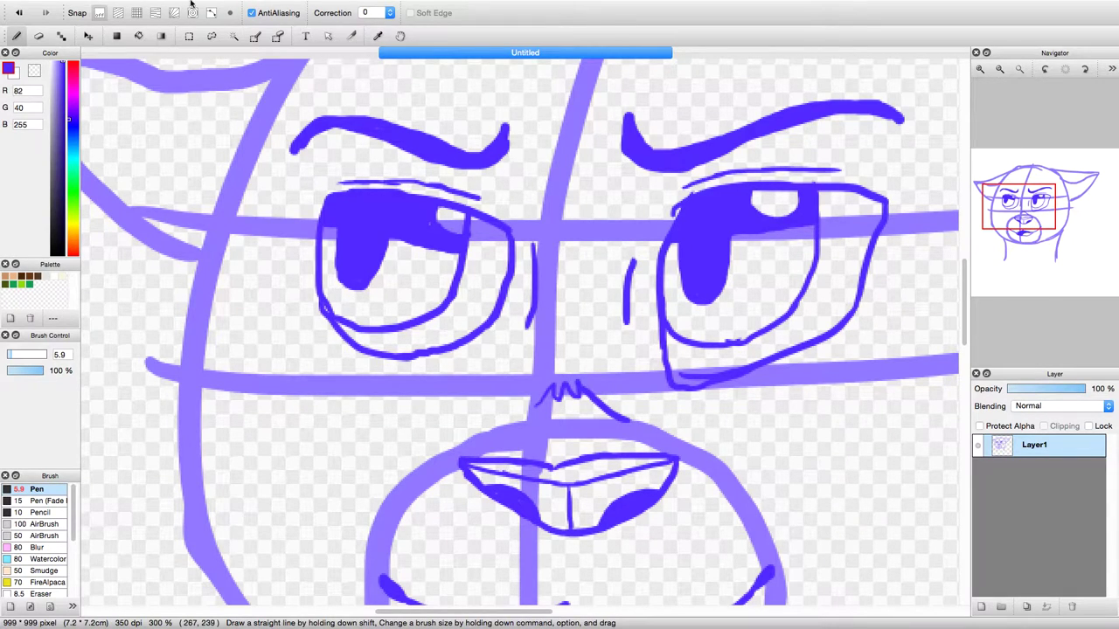
- Trace the chin with short, slightly overlapping fur strokes along the bottom of the muzzle circle
{"action": "mouse_move", "coordinate": [1028, 217]}
{"action": "left_mouse_down"}
{"action": "mouse_move", "coordinate": [1028, 244]}
{"action": "mouse_move", "coordinate": [1031, 228]}
{"action": "left_mouse_up"}
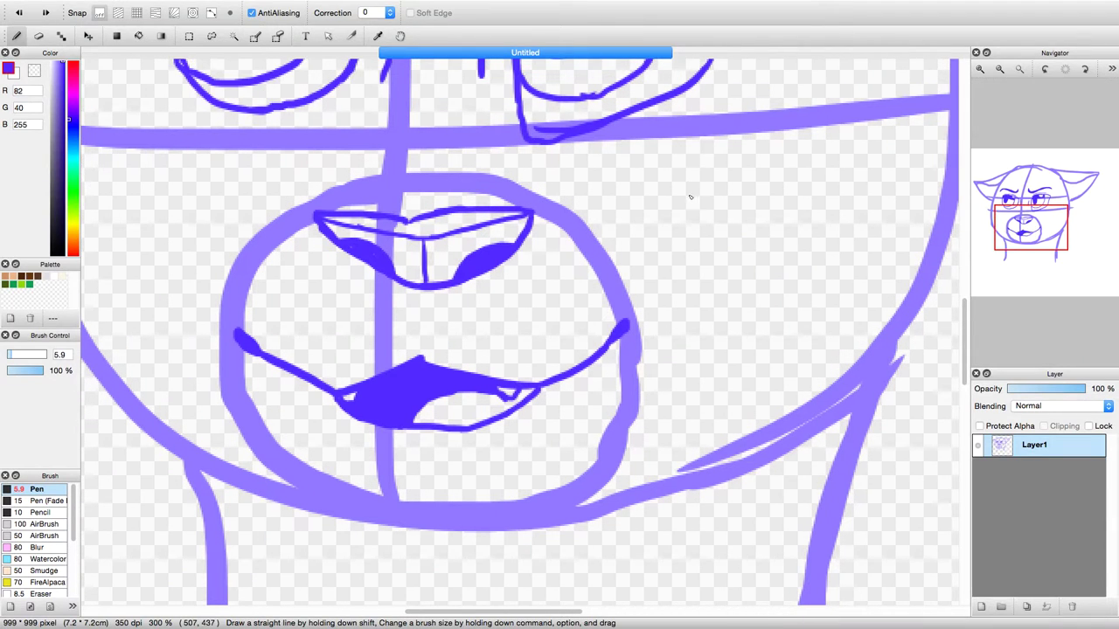
{"action": "mouse_move", "coordinate": [597, 238]}
{"action": "left_mouse_down"}
{"action": "mouse_move", "coordinate": [609, 235]}
{"action": "mouse_move", "coordinate": [621, 266]}
{"action": "left_mouse_up"}
{"action": "left_click", "coordinate": [19, 12]}
{"action": "left_click_drag", "start_coordinate": [273, 483], "coordinate": [369, 528]}
{"action": "mouse_move", "coordinate": [629, 502]}
{"action": "left_mouse_down"}
{"action": "mouse_move", "coordinate": [557, 531]}
{"action": "mouse_move", "coordinate": [459, 537]}
{"action": "left_mouse_up"}
{"action": "mouse_move", "coordinate": [366, 529]}
{"action": "left_mouse_down"}
{"action": "mouse_move", "coordinate": [476, 540]}
{"action": "mouse_move", "coordinate": [435, 533]}
{"action": "left_mouse_up"}
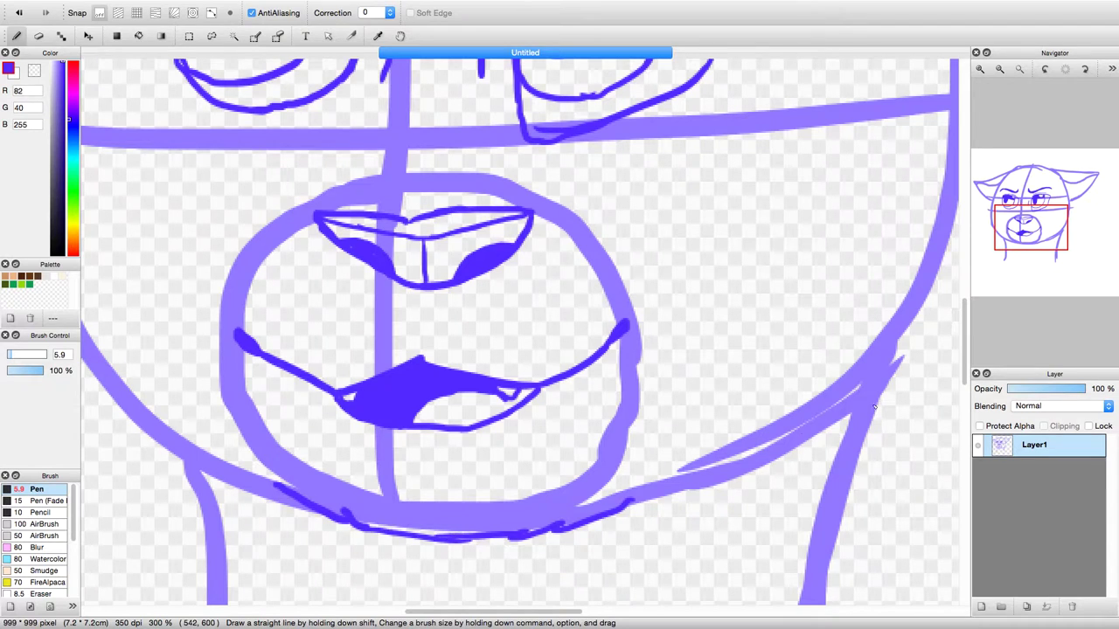
- Draw a pointed hair tuft on top of the head with a curl falling onto the forehead
{"action": "left_click", "coordinate": [1050, 241]}
{"action": "left_click_drag", "start_coordinate": [1050, 241], "coordinate": [1059, 218]}
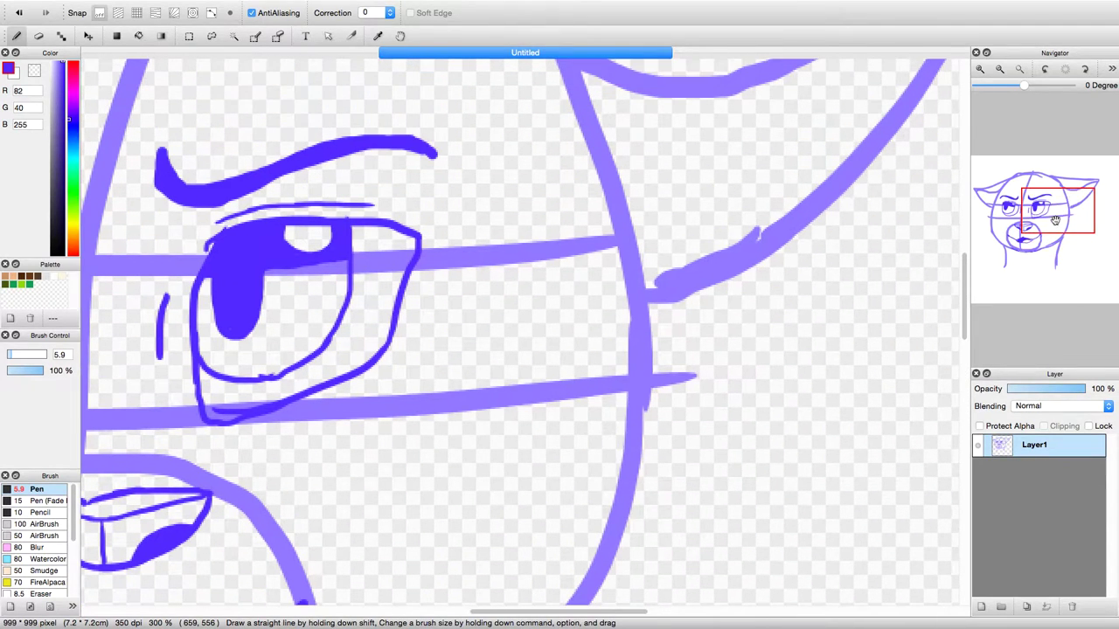
{"action": "left_click", "coordinate": [999, 70]}
{"action": "left_click", "coordinate": [999, 70]}
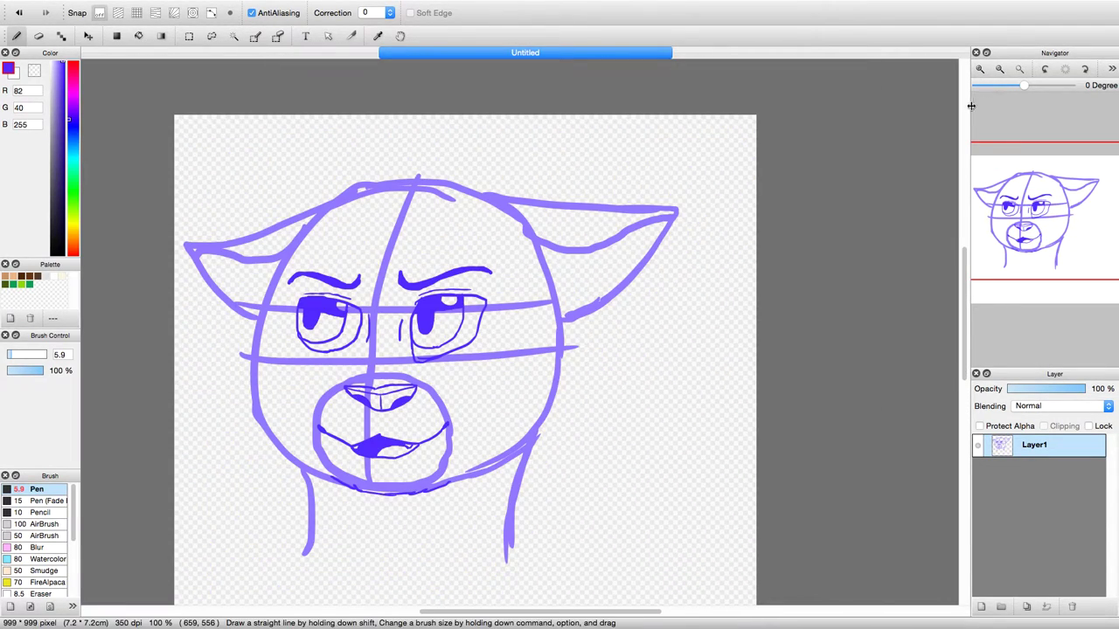
{"action": "left_click", "coordinate": [980, 69]}
{"action": "left_click", "coordinate": [980, 69]}
{"action": "left_click_drag", "start_coordinate": [1049, 218], "coordinate": [1032, 178]}
{"action": "mouse_move", "coordinate": [580, 294]}
{"action": "left_mouse_down"}
{"action": "mouse_move", "coordinate": [485, 242]}
{"action": "mouse_move", "coordinate": [349, 328]}
{"action": "mouse_move", "coordinate": [473, 349]}
{"action": "mouse_move", "coordinate": [436, 373]}
{"action": "mouse_move", "coordinate": [458, 365]}
{"action": "mouse_move", "coordinate": [568, 430]}
{"action": "left_mouse_up"}
- Draw spiky cheek fur down both sides of the face, from below each ear to the top of the neck
{"action": "left_click_drag", "start_coordinate": [1032, 205], "coordinate": [1056, 230]}
{"action": "mouse_move", "coordinate": [664, 78]}
{"action": "left_mouse_down"}
{"action": "mouse_move", "coordinate": [693, 182]}
{"action": "mouse_move", "coordinate": [678, 411]}
{"action": "mouse_move", "coordinate": [651, 411]}
{"action": "mouse_move", "coordinate": [546, 524]}
{"action": "left_mouse_up"}
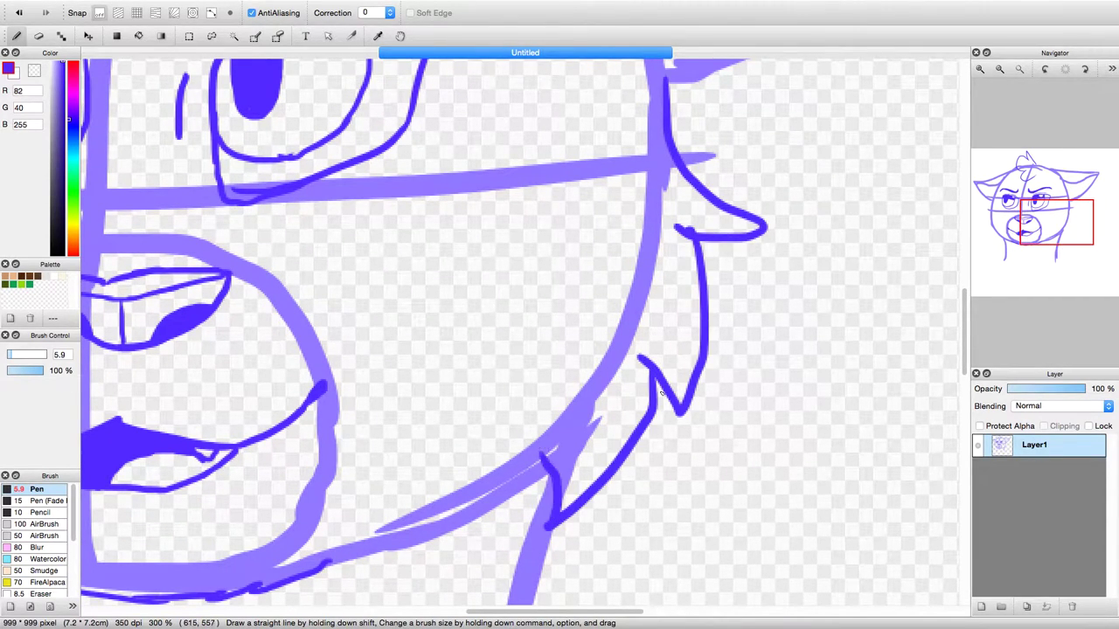
{"action": "mouse_move", "coordinate": [1048, 226]}
{"action": "left_mouse_down"}
{"action": "mouse_move", "coordinate": [988, 226]}
{"action": "mouse_move", "coordinate": [988, 215]}
{"action": "left_mouse_up"}
{"action": "mouse_move", "coordinate": [472, 179]}
{"action": "left_mouse_down"}
{"action": "mouse_move", "coordinate": [385, 361]}
{"action": "mouse_move", "coordinate": [440, 369]}
{"action": "mouse_move", "coordinate": [474, 470]}
{"action": "left_mouse_up"}
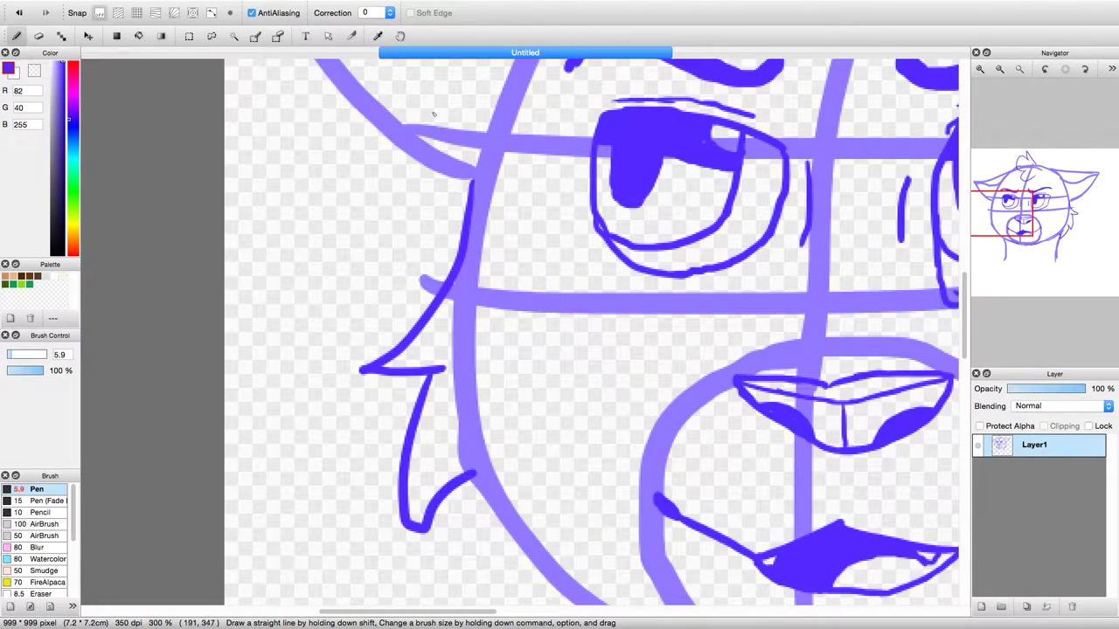
{"action": "key", "text": "super+z"}
{"action": "left_click_drag", "start_coordinate": [439, 372], "coordinate": [473, 479]}
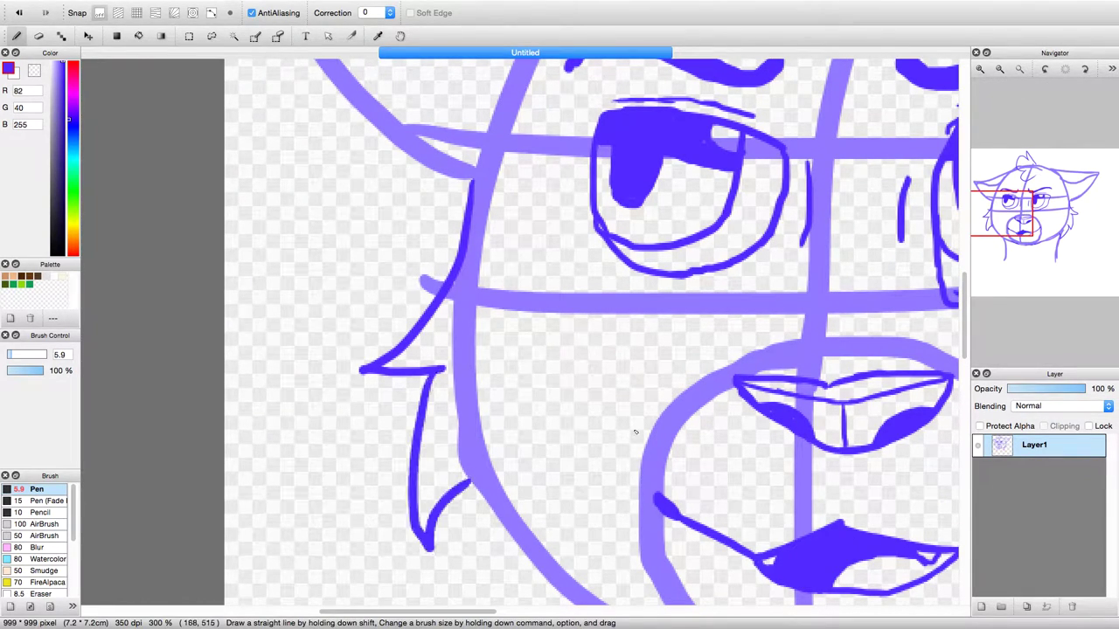
{"action": "scroll", "coordinate": [584, 448], "scroll_direction": "down", "scroll_amount": 10}
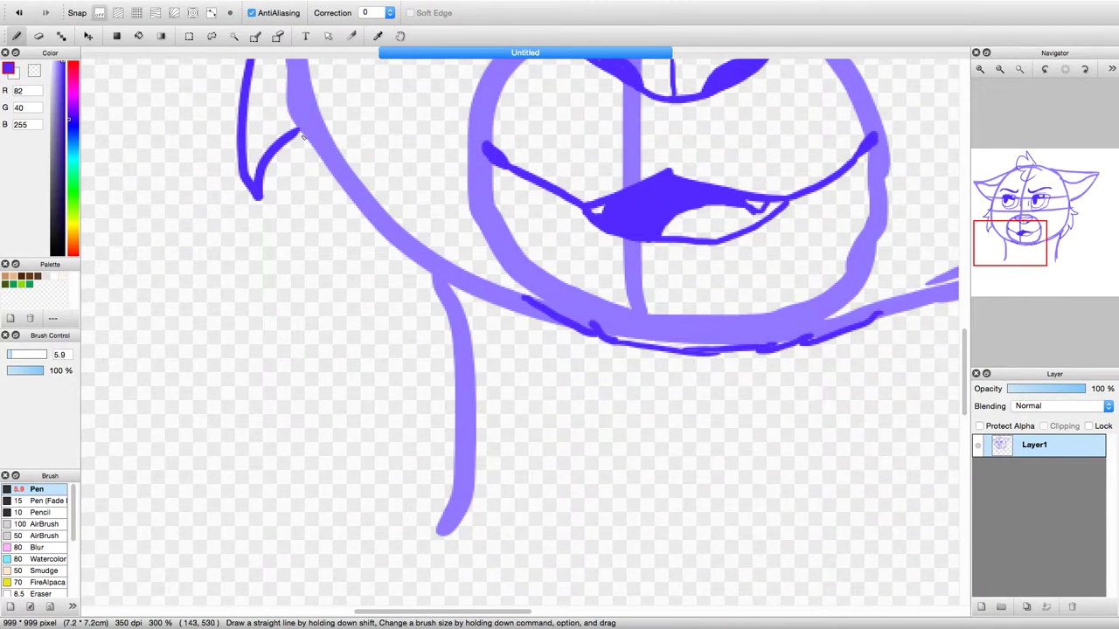
{"action": "mouse_move", "coordinate": [303, 136]}
{"action": "left_mouse_down"}
{"action": "mouse_move", "coordinate": [321, 222]}
{"action": "mouse_move", "coordinate": [413, 280]}
{"action": "mouse_move", "coordinate": [381, 282]}
{"action": "mouse_move", "coordinate": [399, 265]}
{"action": "mouse_move", "coordinate": [426, 278]}
{"action": "left_mouse_up"}
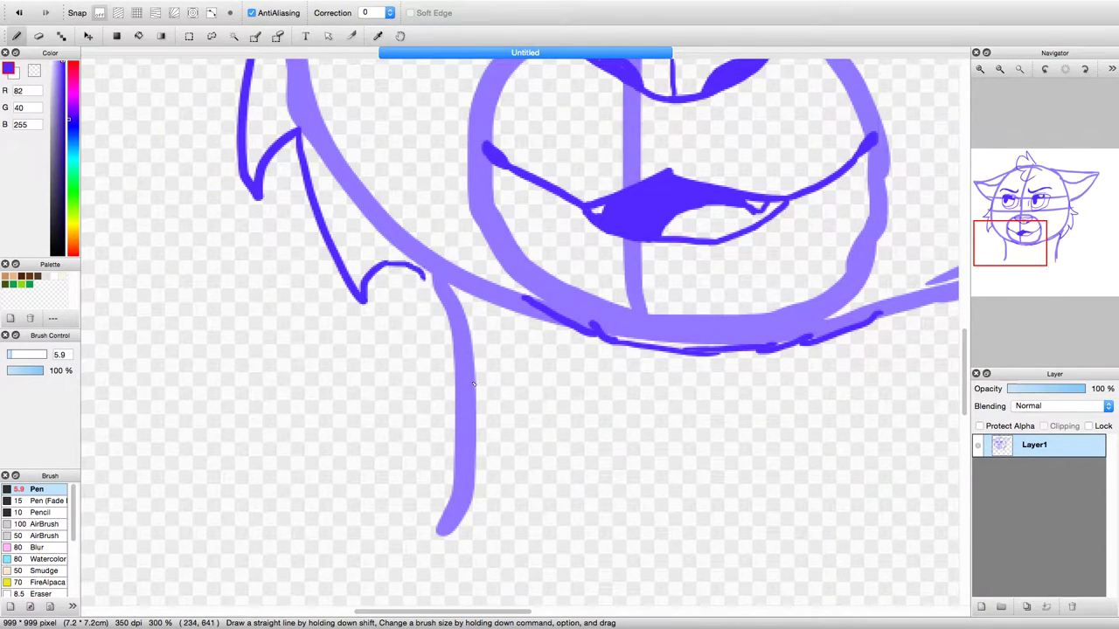
- Outline both sides of the neck along the sketch lines, adding small outward fur spikes near the lower ends
{"action": "mouse_move", "coordinate": [445, 524]}
{"action": "left_mouse_down"}
{"action": "mouse_move", "coordinate": [461, 491]}
{"action": "mouse_move", "coordinate": [473, 449]}
{"action": "left_mouse_up"}
{"action": "left_click_drag", "start_coordinate": [424, 273], "coordinate": [463, 420]}
{"action": "left_click_drag", "start_coordinate": [1012, 269], "coordinate": [1048, 278]}
{"action": "left_click_drag", "start_coordinate": [637, 432], "coordinate": [639, 330]}
{"action": "left_click_drag", "start_coordinate": [685, 128], "coordinate": [656, 311]}
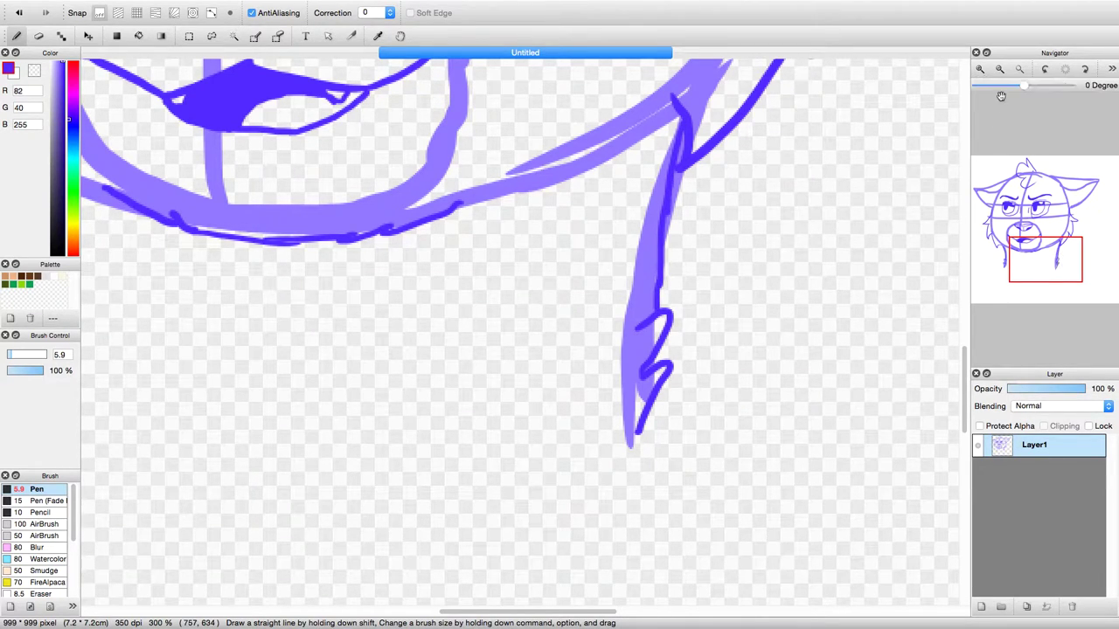
{"action": "left_click", "coordinate": [999, 68]}
{"action": "left_click", "coordinate": [999, 68]}
{"action": "left_click", "coordinate": [999, 68]}
{"action": "left_click_drag", "start_coordinate": [1020, 211], "coordinate": [995, 151]}
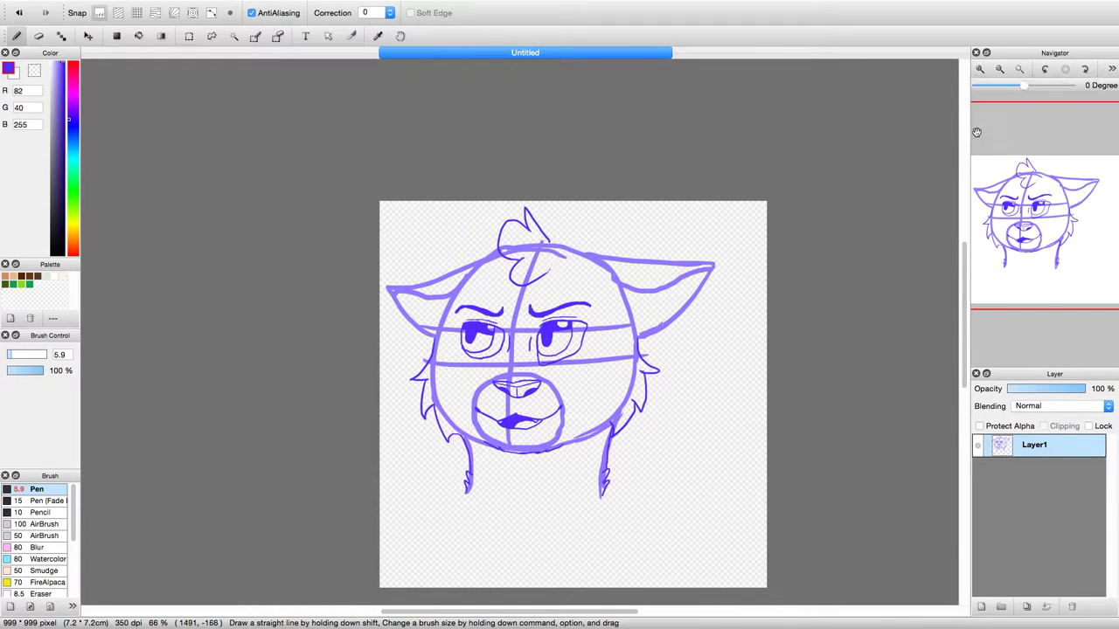
{"action": "scroll", "coordinate": [1054, 181], "scroll_direction": "up", "scroll_amount": 4}
{"action": "left_click_drag", "start_coordinate": [1052, 216], "coordinate": [1095, 197]}
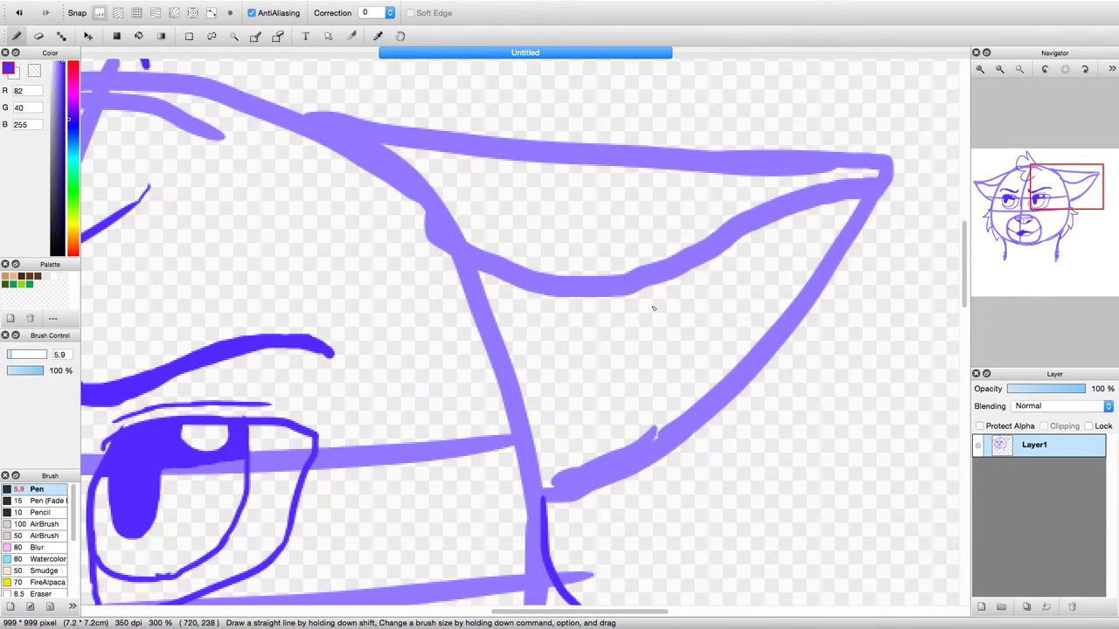
{"action": "mouse_move", "coordinate": [616, 291]}
{"action": "left_mouse_down"}
{"action": "mouse_move", "coordinate": [692, 317]}
{"action": "mouse_move", "coordinate": [680, 324]}
{"action": "left_mouse_up"}
{"action": "left_click_drag", "start_coordinate": [583, 343], "coordinate": [604, 361]}
{"action": "left_click", "coordinate": [18, 13]}
{"action": "left_click", "coordinate": [19, 13]}
{"action": "left_click", "coordinate": [18, 14]}
- Draw zigzag fur tufts inside the right-hand ear and matching spiky fur inside the left-hand ear
{"action": "left_click_drag", "start_coordinate": [664, 282], "coordinate": [721, 307]}
{"action": "mouse_move", "coordinate": [715, 321]}
{"action": "left_mouse_down"}
{"action": "mouse_move", "coordinate": [676, 322]}
{"action": "mouse_move", "coordinate": [621, 315]}
{"action": "mouse_move", "coordinate": [655, 357]}
{"action": "mouse_move", "coordinate": [581, 349]}
{"action": "mouse_move", "coordinate": [599, 391]}
{"action": "mouse_move", "coordinate": [519, 341]}
{"action": "left_mouse_up"}
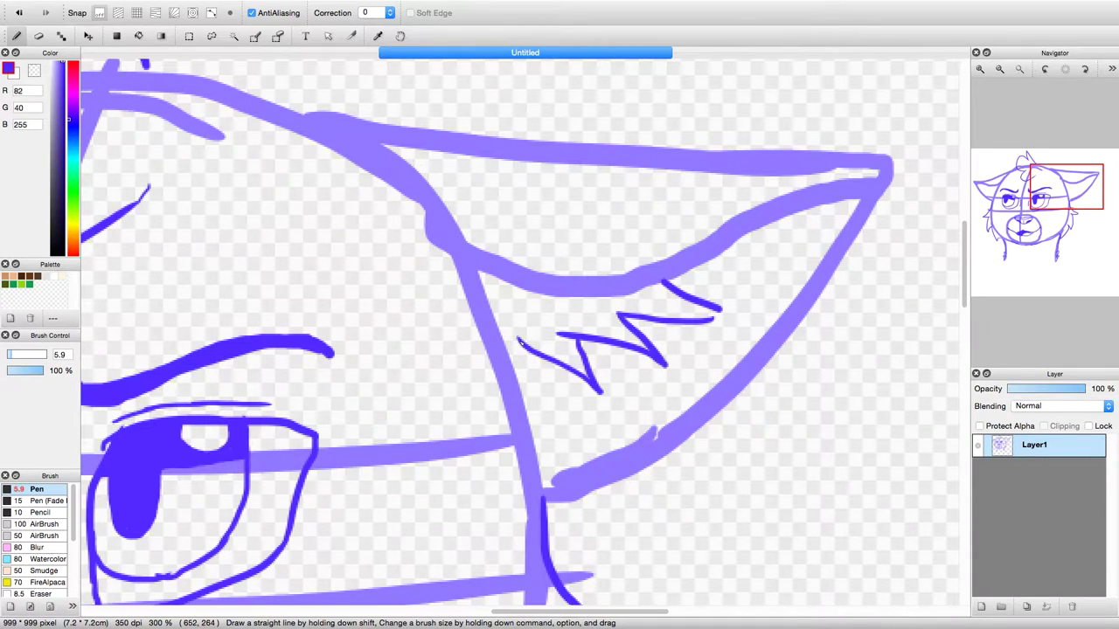
{"action": "left_click_drag", "start_coordinate": [1062, 210], "coordinate": [988, 190]}
{"action": "mouse_move", "coordinate": [503, 405]}
{"action": "left_mouse_down"}
{"action": "mouse_move", "coordinate": [451, 418]}
{"action": "mouse_move", "coordinate": [536, 430]}
{"action": "mouse_move", "coordinate": [469, 466]}
{"action": "mouse_move", "coordinate": [568, 445]}
{"action": "mouse_move", "coordinate": [567, 468]}
{"action": "mouse_move", "coordinate": [628, 424]}
{"action": "mouse_move", "coordinate": [657, 399]}
{"action": "left_mouse_up"}
{"action": "mouse_move", "coordinate": [796, 230]}
{"action": "left_mouse_down"}
{"action": "mouse_move", "coordinate": [748, 234]}
{"action": "mouse_move", "coordinate": [785, 243]}
{"action": "mouse_move", "coordinate": [740, 238]}
{"action": "mouse_move", "coordinate": [683, 263]}
{"action": "mouse_move", "coordinate": [715, 261]}
{"action": "mouse_move", "coordinate": [647, 274]}
{"action": "left_mouse_up"}
{"action": "key", "text": "super+z"}
{"action": "key", "text": "super+z"}
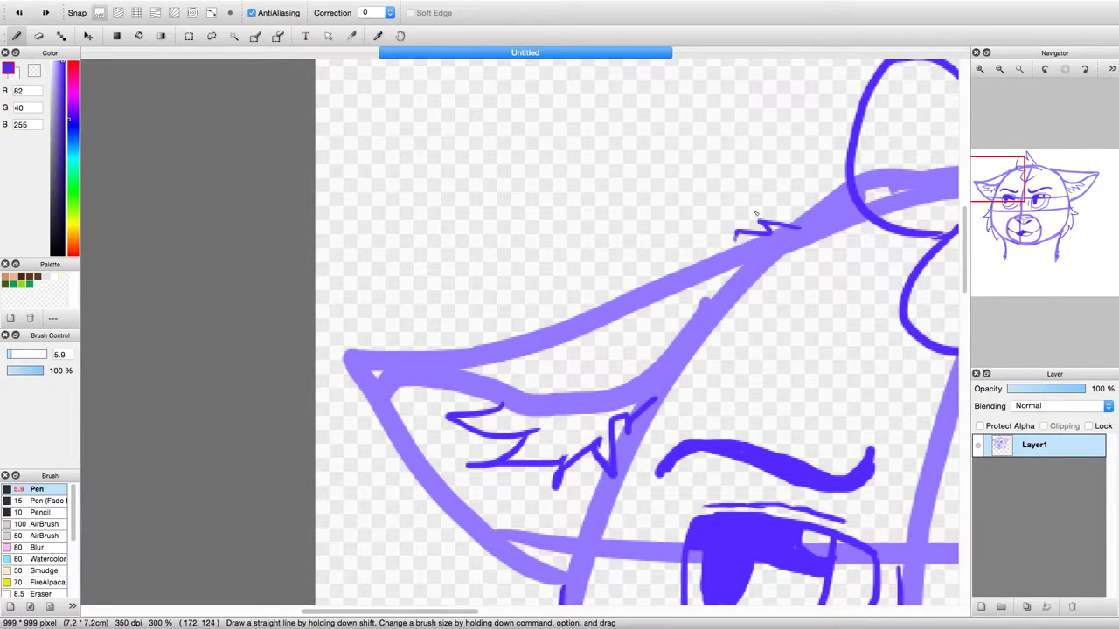
{"action": "left_click", "coordinate": [19, 12]}
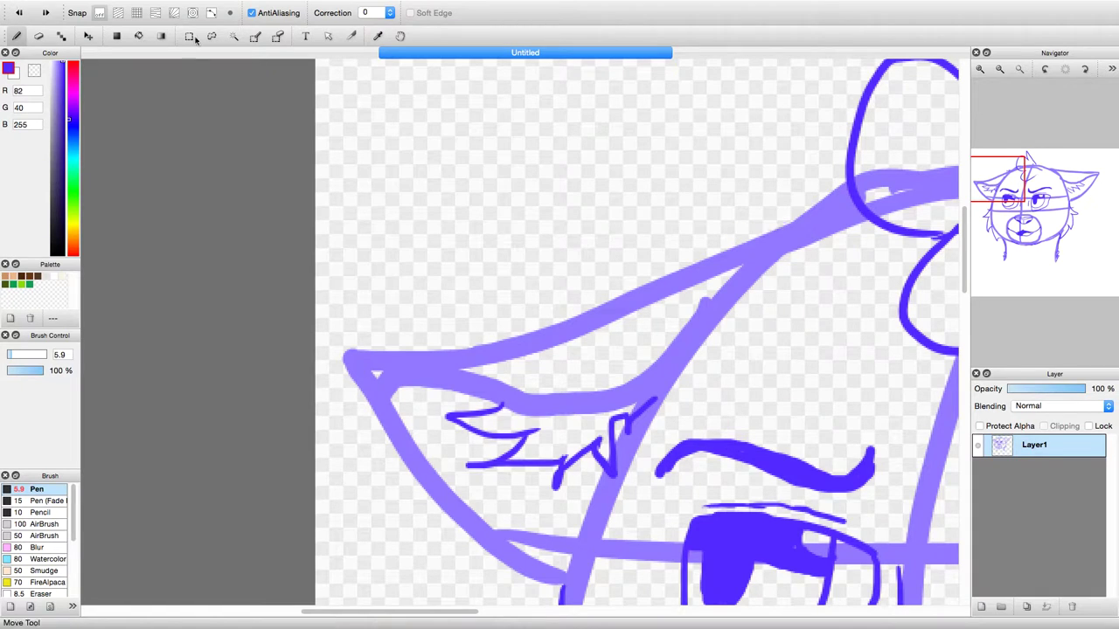
- Add short fur strokes at the base of the left-hand ear's upper edge and along the right-hand ear's upper edge
{"action": "left_click_drag", "start_coordinate": [795, 224], "coordinate": [723, 248]}
{"action": "mouse_move", "coordinate": [1010, 243]}
{"action": "left_mouse_down"}
{"action": "mouse_move", "coordinate": [1049, 267]}
{"action": "mouse_move", "coordinate": [1073, 250]}
{"action": "left_mouse_up"}
{"action": "left_click_drag", "start_coordinate": [352, 104], "coordinate": [845, 151]}
- Draw a curved collar band across the lower end of the neck with a small square mark in its middle
{"action": "left_click_drag", "start_coordinate": [1068, 229], "coordinate": [1033, 256]}
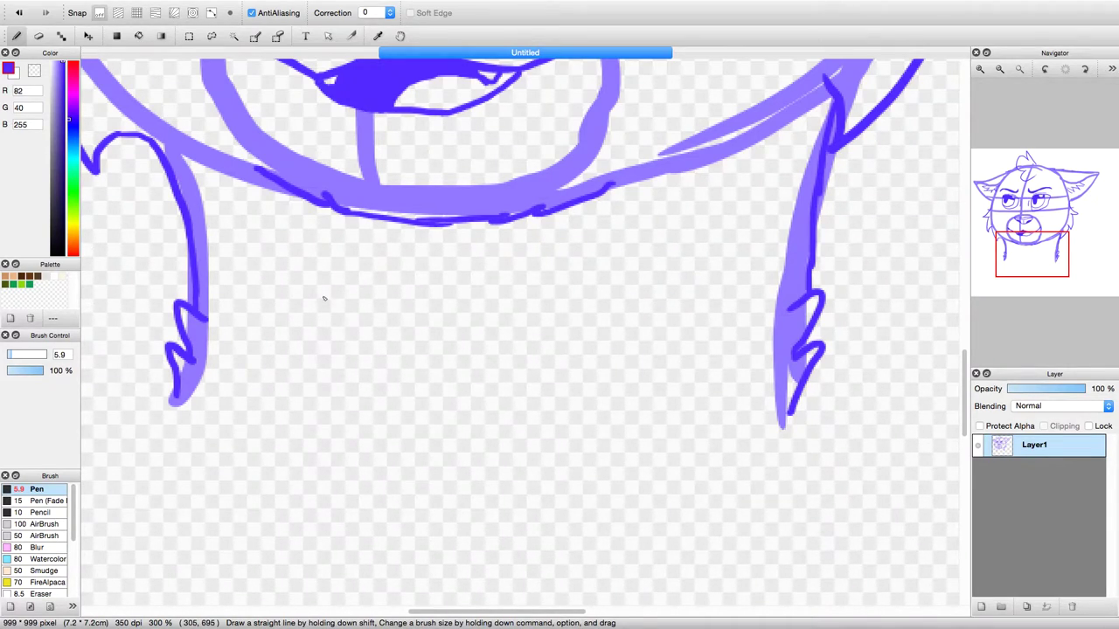
{"action": "mouse_move", "coordinate": [177, 395]}
{"action": "left_mouse_down"}
{"action": "mouse_move", "coordinate": [510, 417]}
{"action": "mouse_move", "coordinate": [784, 393]}
{"action": "mouse_move", "coordinate": [784, 442]}
{"action": "left_mouse_up"}
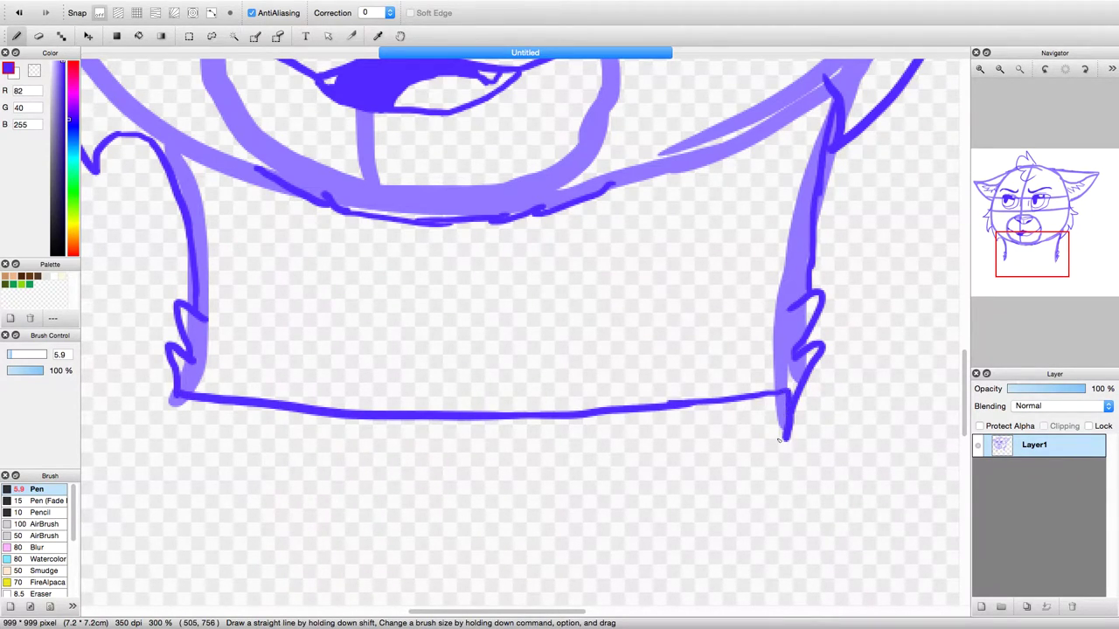
{"action": "mouse_move", "coordinate": [178, 398]}
{"action": "left_mouse_down"}
{"action": "mouse_move", "coordinate": [162, 446]}
{"action": "mouse_move", "coordinate": [630, 480]}
{"action": "mouse_move", "coordinate": [774, 451]}
{"action": "mouse_move", "coordinate": [764, 458]}
{"action": "left_mouse_up"}
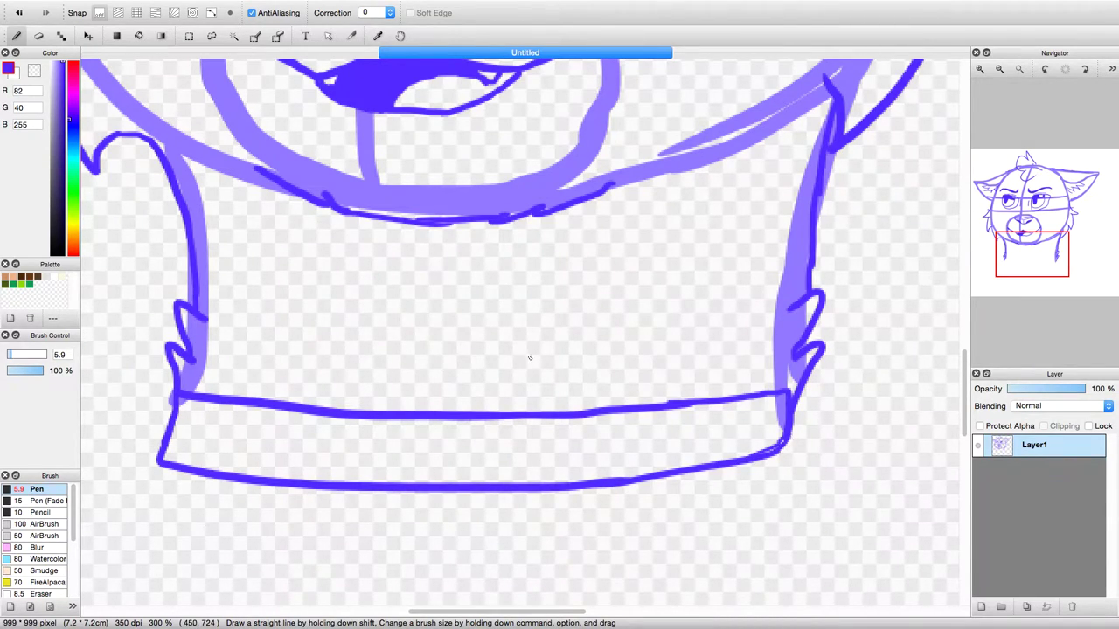
{"action": "left_click", "coordinate": [470, 447]}
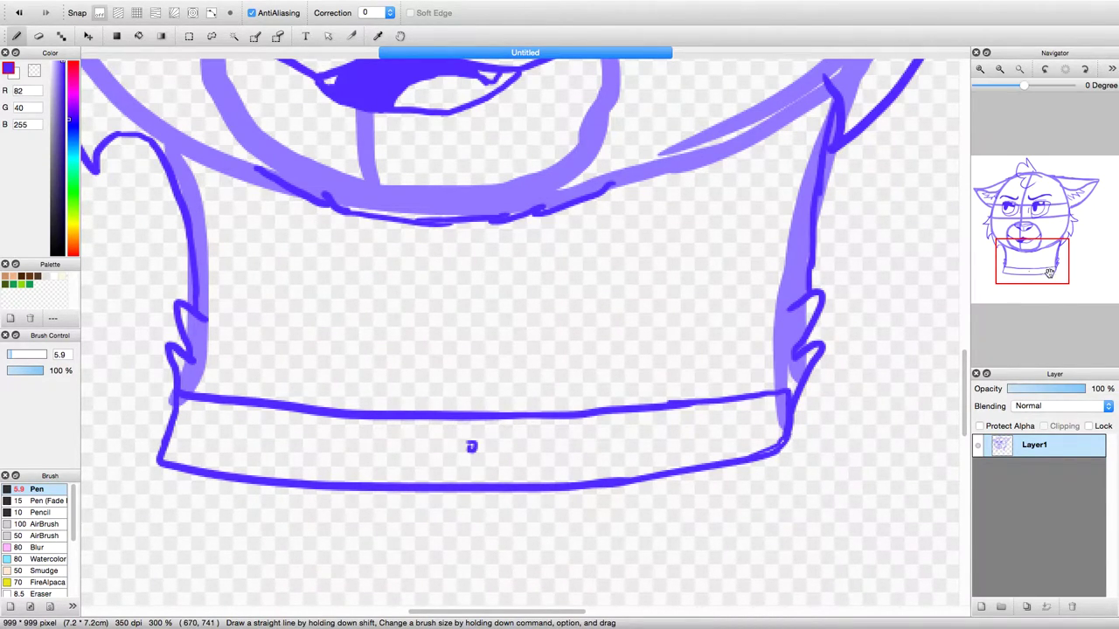
- Sketch wavy cloth folds and short crease lines hanging below the collar down to the canvas edge
{"action": "left_click", "coordinate": [1040, 287]}
{"action": "left_click_drag", "start_coordinate": [1040, 288], "coordinate": [1035, 291]}
{"action": "mouse_move", "coordinate": [207, 277]}
{"action": "left_mouse_down"}
{"action": "mouse_move", "coordinate": [302, 362]}
{"action": "mouse_move", "coordinate": [552, 402]}
{"action": "left_mouse_up"}
{"action": "left_click_drag", "start_coordinate": [730, 216], "coordinate": [560, 504]}
{"action": "mouse_move", "coordinate": [140, 145]}
{"action": "left_mouse_down"}
{"action": "mouse_move", "coordinate": [141, 181]}
{"action": "mouse_move", "coordinate": [213, 265]}
{"action": "left_mouse_up"}
{"action": "left_click_drag", "start_coordinate": [542, 393], "coordinate": [625, 220]}
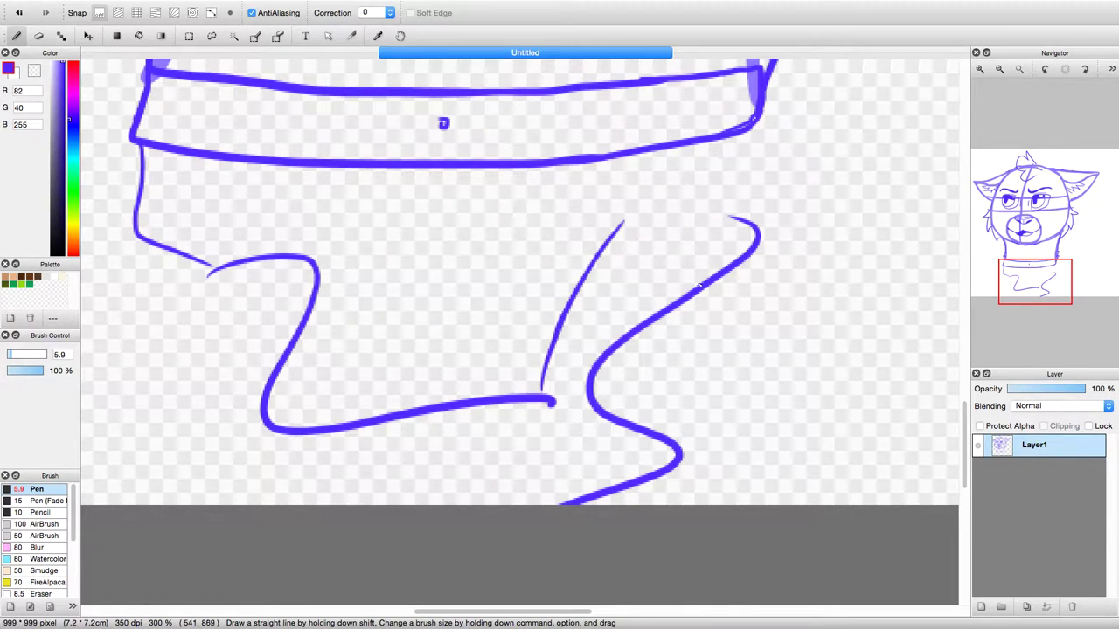
{"action": "left_click_drag", "start_coordinate": [662, 297], "coordinate": [683, 179]}
{"action": "left_click_drag", "start_coordinate": [731, 151], "coordinate": [750, 211]}
{"action": "left_click_drag", "start_coordinate": [342, 432], "coordinate": [323, 503]}
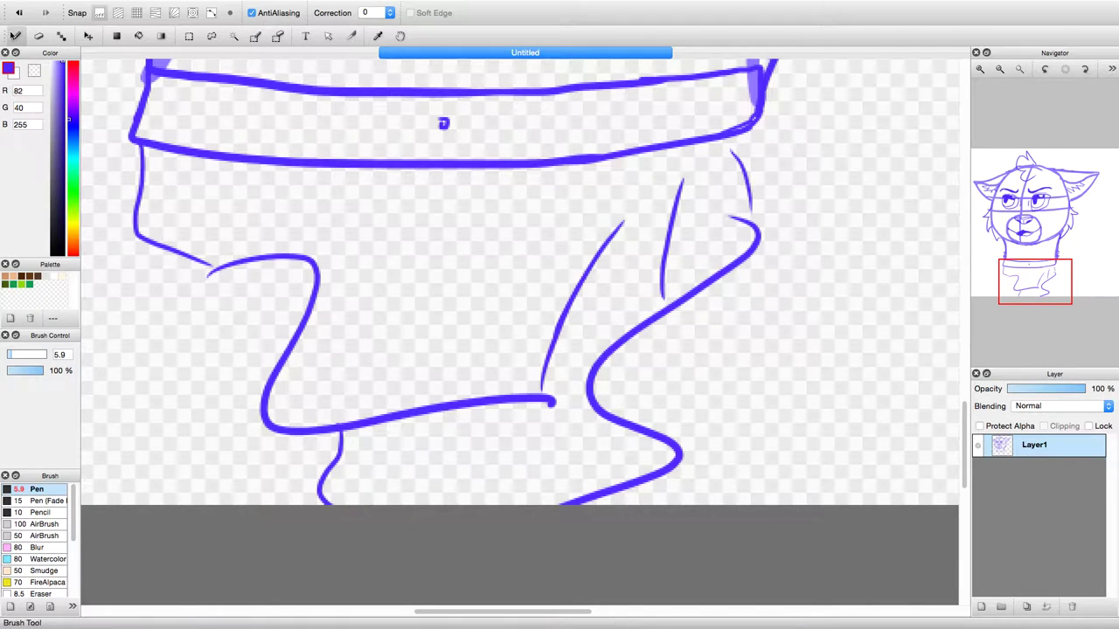
- Erase the cloth folds and the collar's lower edge with the eraser enlarged to size 86
{"action": "left_click", "coordinate": [38, 36]}
{"action": "left_click_drag", "start_coordinate": [27, 359], "coordinate": [44, 354]}
{"action": "mouse_move", "coordinate": [210, 298]}
{"action": "left_mouse_down"}
{"action": "mouse_move", "coordinate": [298, 263]}
{"action": "mouse_move", "coordinate": [184, 574]}
{"action": "mouse_move", "coordinate": [714, 364]}
{"action": "mouse_move", "coordinate": [649, 237]}
{"action": "mouse_move", "coordinate": [752, 176]}
{"action": "mouse_move", "coordinate": [585, 178]}
{"action": "mouse_move", "coordinate": [469, 160]}
{"action": "mouse_move", "coordinate": [208, 164]}
{"action": "mouse_move", "coordinate": [132, 297]}
{"action": "left_mouse_up"}
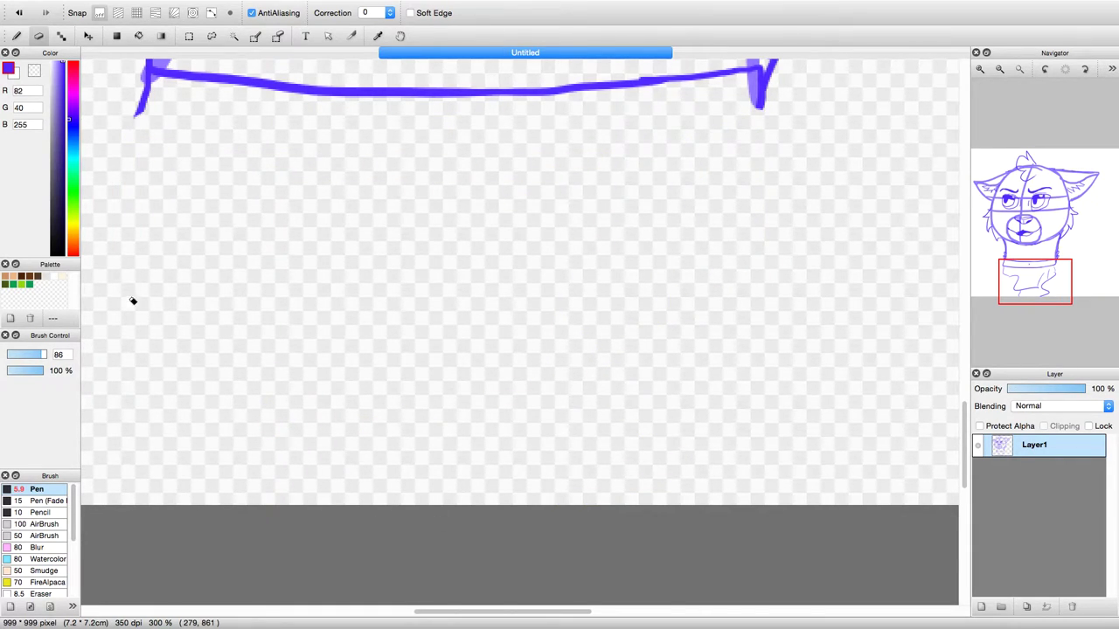
{"action": "key", "text": "b"}
{"action": "left_click_drag", "start_coordinate": [142, 105], "coordinate": [99, 220]}
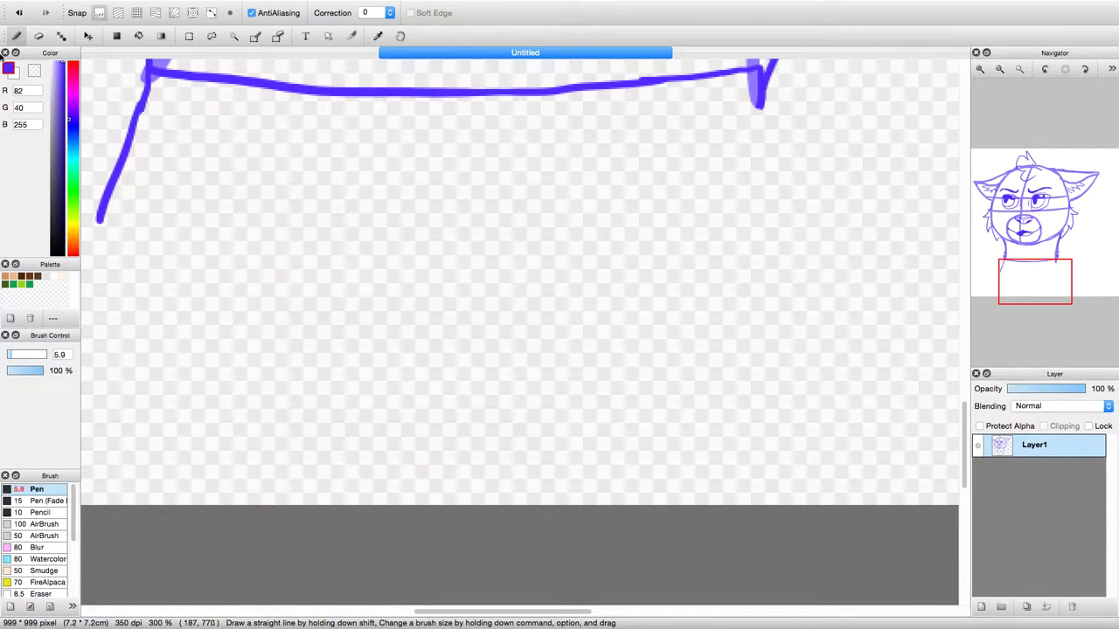
{"action": "left_click", "coordinate": [26, 11]}
- Erase the remaining collar line across the lower end of the neck
{"action": "mouse_move", "coordinate": [1014, 292]}
{"action": "left_mouse_down"}
{"action": "mouse_move", "coordinate": [1035, 308]}
{"action": "mouse_move", "coordinate": [1033, 263]}
{"action": "left_mouse_up"}
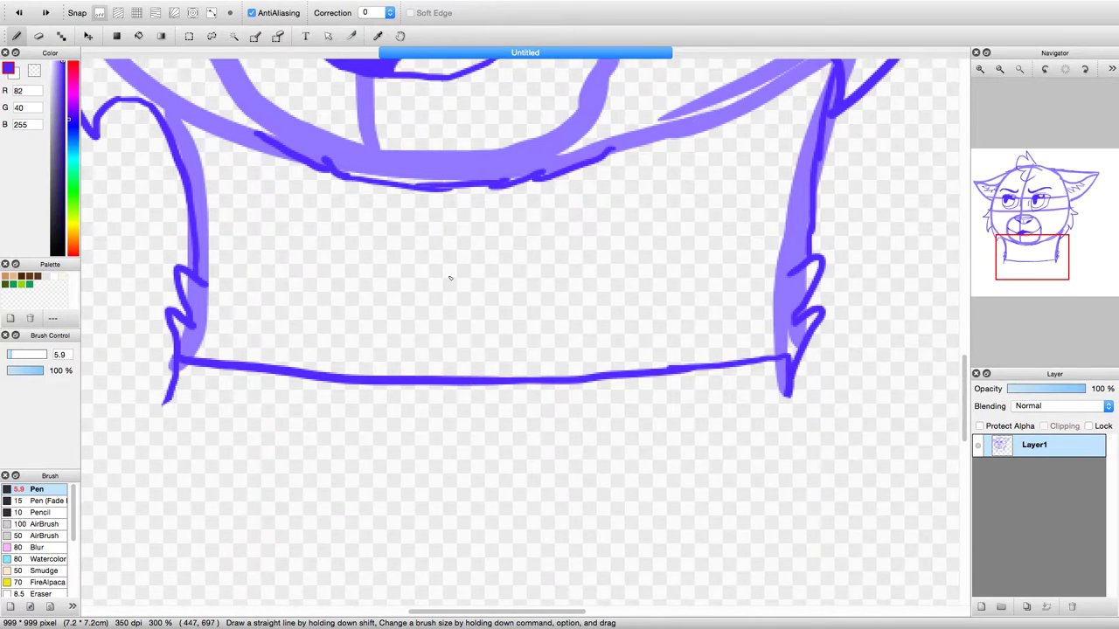
{"action": "key", "text": "e"}
{"action": "mouse_move", "coordinate": [263, 350]}
{"action": "left_mouse_down"}
{"action": "mouse_move", "coordinate": [241, 388]}
{"action": "mouse_move", "coordinate": [224, 393]}
{"action": "mouse_move", "coordinate": [467, 372]}
{"action": "mouse_move", "coordinate": [831, 374]}
{"action": "mouse_move", "coordinate": [168, 376]}
{"action": "mouse_move", "coordinate": [133, 282]}
{"action": "mouse_move", "coordinate": [182, 322]}
{"action": "mouse_move", "coordinate": [177, 385]}
{"action": "left_mouse_up"}
- Redraw the collar with the brush as a band with a downward-curving top edge wrapping around the neck's lower end
{"action": "key", "text": "b"}
{"action": "mouse_move", "coordinate": [183, 306]}
{"action": "left_mouse_down"}
{"action": "mouse_move", "coordinate": [380, 353]}
{"action": "mouse_move", "coordinate": [572, 363]}
{"action": "mouse_move", "coordinate": [793, 306]}
{"action": "mouse_move", "coordinate": [808, 341]}
{"action": "mouse_move", "coordinate": [787, 399]}
{"action": "mouse_move", "coordinate": [750, 412]}
{"action": "mouse_move", "coordinate": [483, 381]}
{"action": "left_mouse_up"}
{"action": "mouse_move", "coordinate": [178, 383]}
{"action": "left_mouse_down"}
{"action": "mouse_move", "coordinate": [177, 395]}
{"action": "mouse_move", "coordinate": [663, 411]}
{"action": "left_mouse_up"}
- Sketch a large Z-shaped fold below the collar and a wavy cloth outline down each side
{"action": "mouse_move", "coordinate": [1063, 229]}
{"action": "left_mouse_down"}
{"action": "mouse_move", "coordinate": [1043, 246]}
{"action": "mouse_move", "coordinate": [1031, 291]}
{"action": "left_mouse_up"}
{"action": "mouse_move", "coordinate": [469, 208]}
{"action": "left_mouse_down"}
{"action": "mouse_move", "coordinate": [630, 232]}
{"action": "mouse_move", "coordinate": [472, 531]}
{"action": "left_mouse_up"}
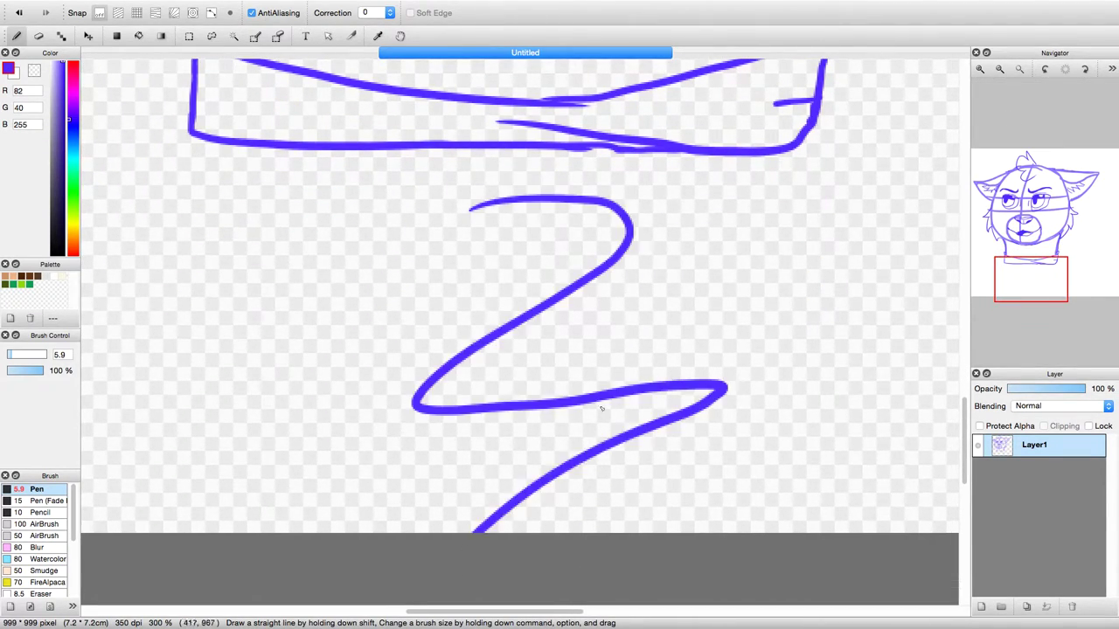
{"action": "mouse_move", "coordinate": [768, 149]}
{"action": "left_mouse_down"}
{"action": "mouse_move", "coordinate": [761, 306]}
{"action": "mouse_move", "coordinate": [703, 311]}
{"action": "left_mouse_up"}
{"action": "mouse_move", "coordinate": [233, 147]}
{"action": "left_mouse_down"}
{"action": "mouse_move", "coordinate": [172, 272]}
{"action": "mouse_move", "coordinate": [232, 459]}
{"action": "left_mouse_up"}
- Close the cloth's lower outline with curves meeting near the canvas edge and add a small crease at each side fold
{"action": "left_click_drag", "start_coordinate": [263, 424], "coordinate": [457, 482]}
{"action": "mouse_move", "coordinate": [749, 312]}
{"action": "left_mouse_down"}
{"action": "mouse_move", "coordinate": [798, 407]}
{"action": "mouse_move", "coordinate": [586, 494]}
{"action": "mouse_move", "coordinate": [624, 504]}
{"action": "mouse_move", "coordinate": [555, 497]}
{"action": "left_mouse_up"}
{"action": "mouse_move", "coordinate": [454, 486]}
{"action": "left_mouse_down"}
{"action": "mouse_move", "coordinate": [485, 488]}
{"action": "mouse_move", "coordinate": [506, 505]}
{"action": "mouse_move", "coordinate": [563, 501]}
{"action": "mouse_move", "coordinate": [466, 534]}
{"action": "mouse_move", "coordinate": [496, 529]}
{"action": "left_mouse_up"}
{"action": "left_click_drag", "start_coordinate": [300, 296], "coordinate": [323, 377]}
{"action": "left_click_drag", "start_coordinate": [824, 305], "coordinate": [784, 343]}
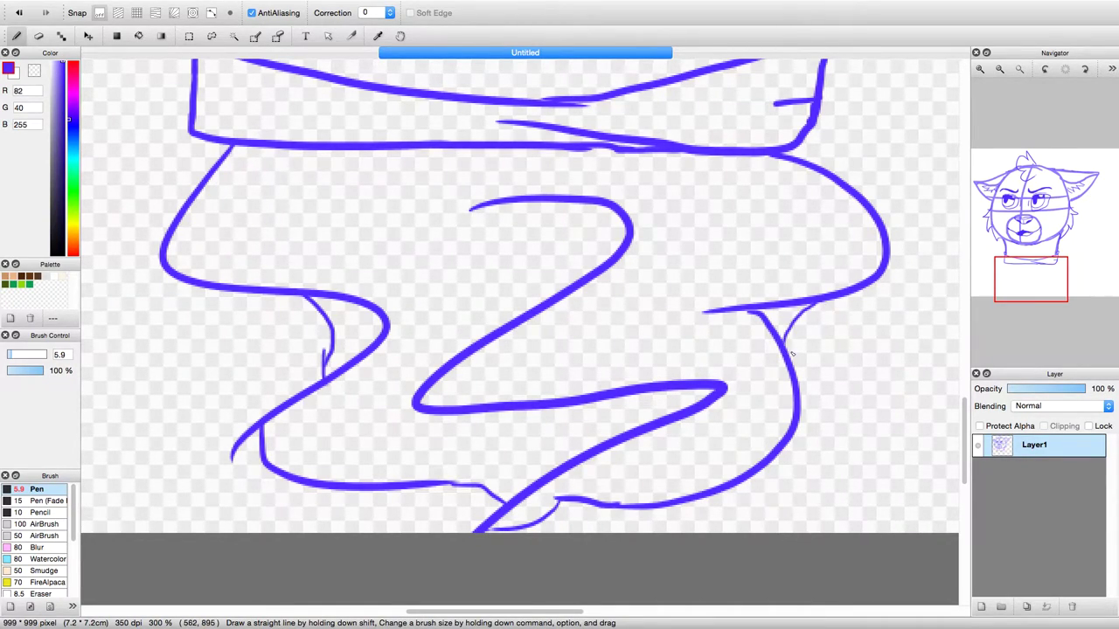
- Rename the sketch layer as scribbles
{"action": "mouse_move", "coordinate": [1009, 107]}
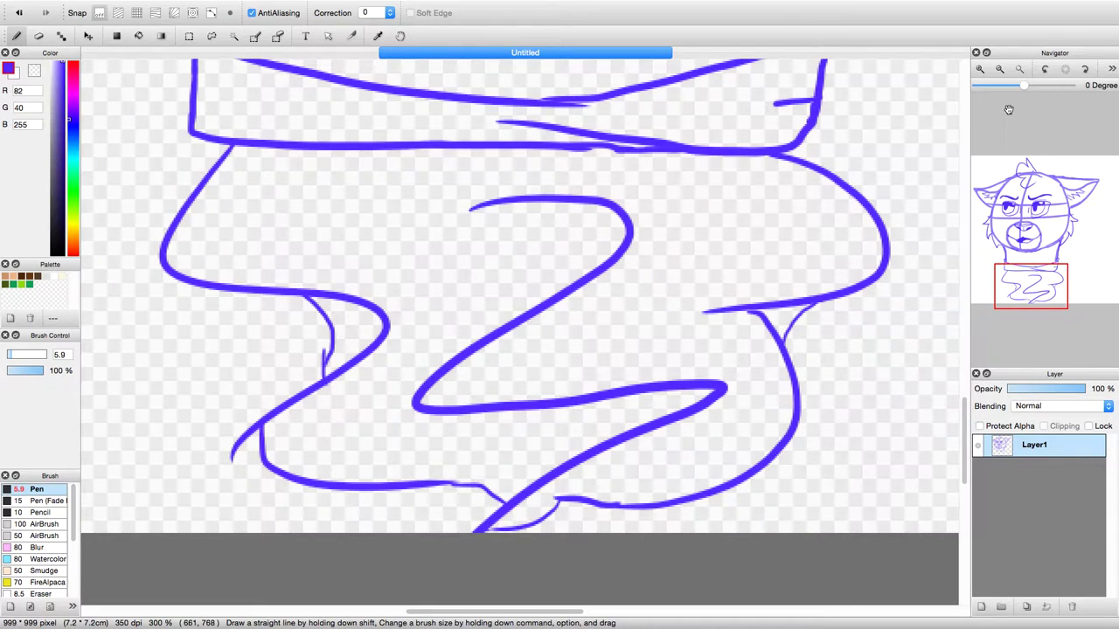
{"action": "left_click", "coordinate": [1002, 70]}
{"action": "left_click", "coordinate": [1002, 70]}
{"action": "left_click_drag", "start_coordinate": [1041, 238], "coordinate": [1032, 227]}
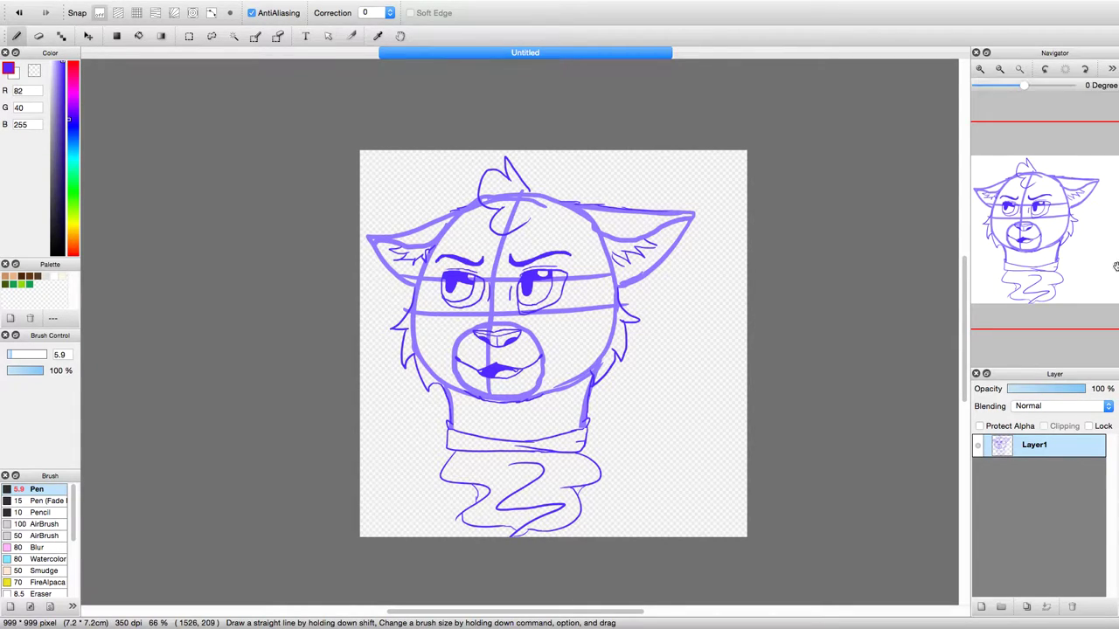
{"action": "double_click", "coordinate": [1090, 450]}
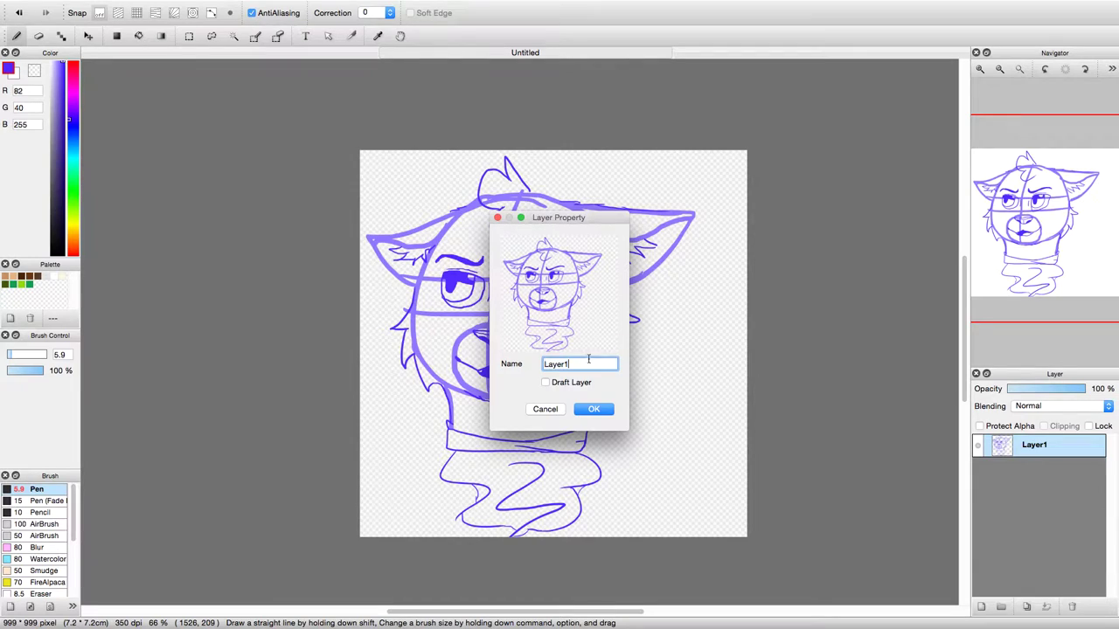
{"action": "key", "text": "BackSpace"}
{"action": "type", "text": "scribbles"}
{"action": "left_click", "coordinate": [594, 410]}
- Add a new layer above scribbles and name it lines
{"action": "left_click", "coordinate": [982, 607]}
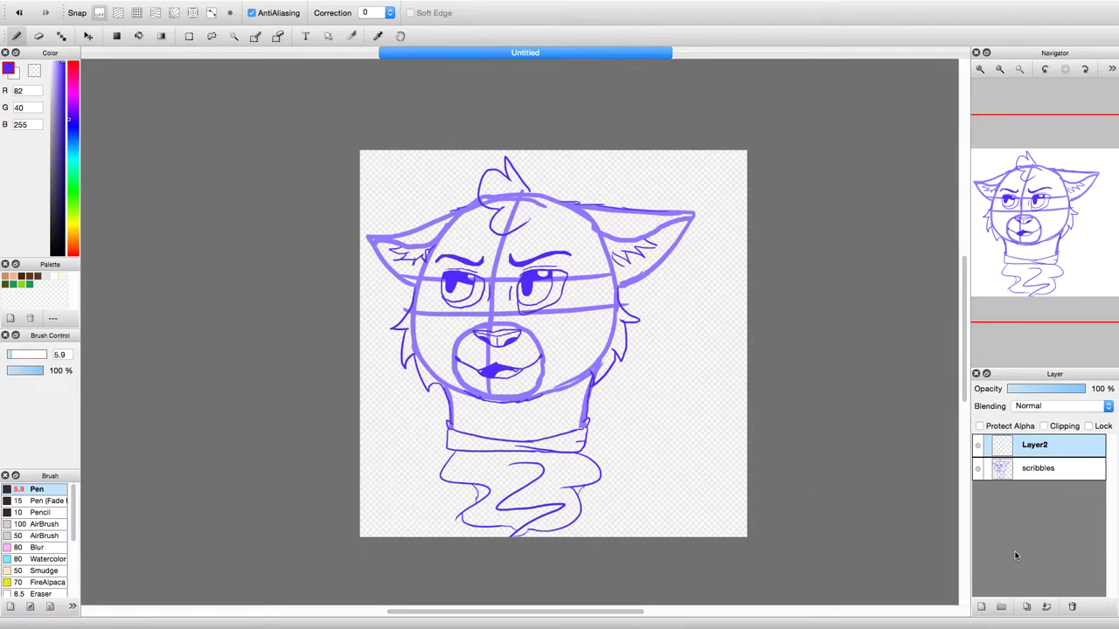
{"action": "double_click", "coordinate": [1081, 446]}
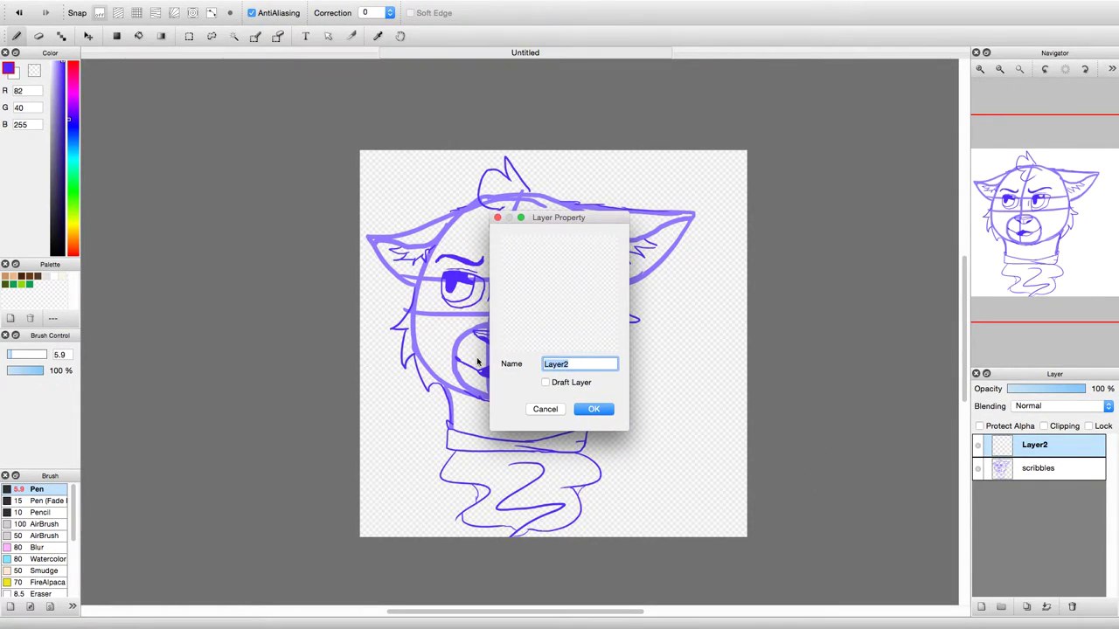
{"action": "key", "text": "BackSpace"}
{"action": "type", "text": "lines"}
{"action": "left_click", "coordinate": [593, 414]}
- Lower the opacity of the scribbles layer to 34 %
{"action": "mouse_move", "coordinate": [1085, 389]}
{"action": "left_mouse_down"}
{"action": "mouse_move", "coordinate": [1055, 394]}
{"action": "mouse_move", "coordinate": [1095, 390]}
{"action": "mouse_move", "coordinate": [1040, 396]}
{"action": "left_mouse_up"}
{"action": "left_click", "coordinate": [1039, 470]}
{"action": "left_click", "coordinate": [1060, 393]}
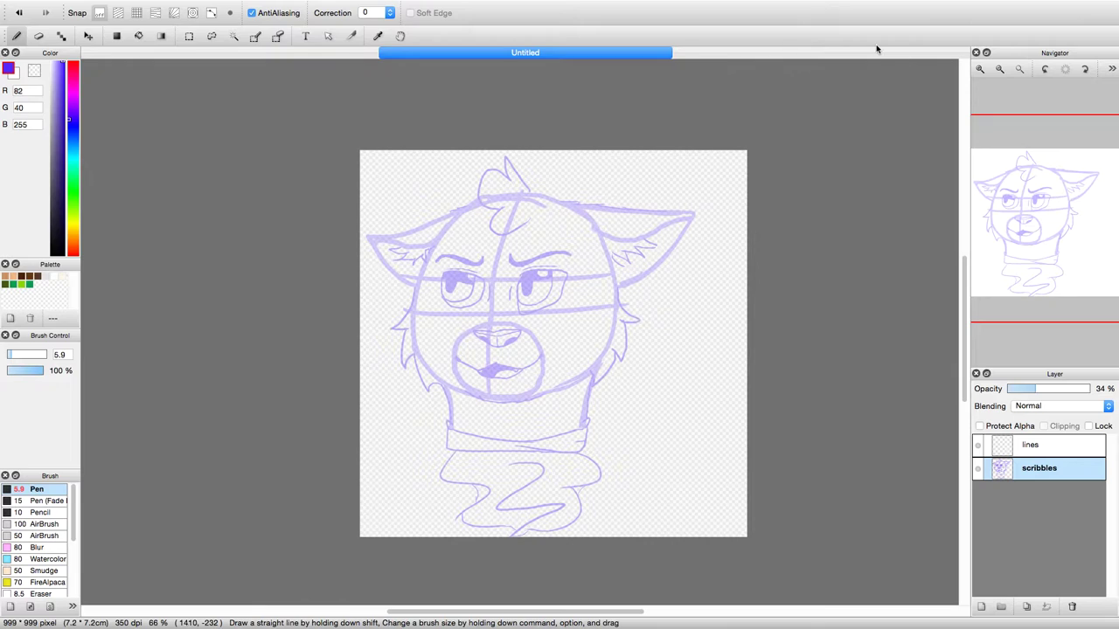
- Make the lines layer active and set the drawing colour to black (RGB 0, 0, 0)
{"action": "mouse_move", "coordinate": [1011, 100]}
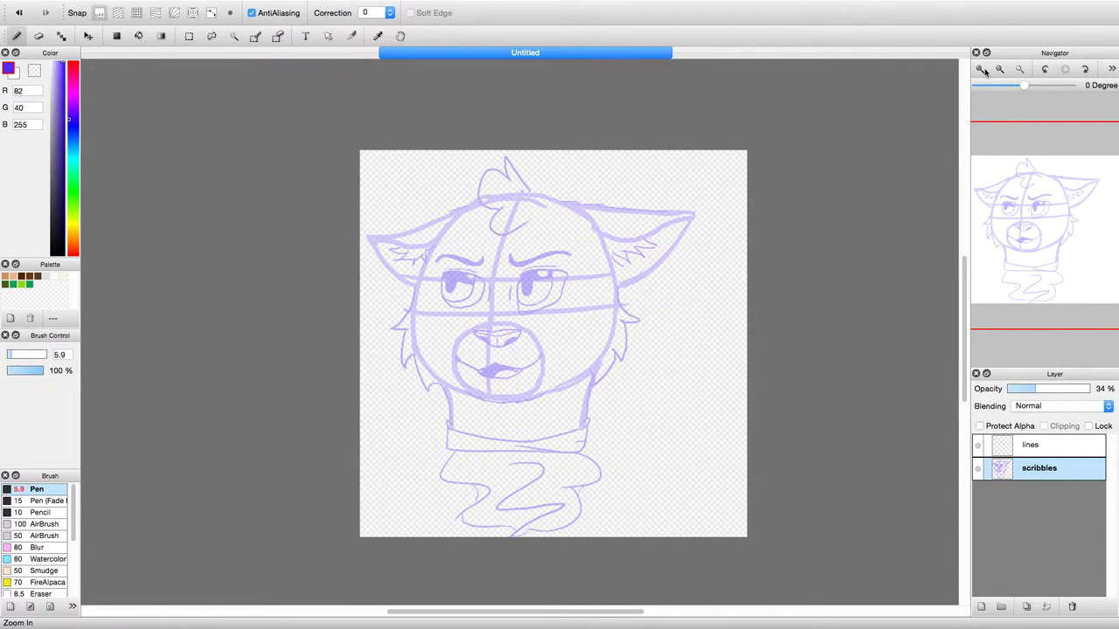
{"action": "left_click", "coordinate": [981, 70]}
{"action": "left_click", "coordinate": [981, 70]}
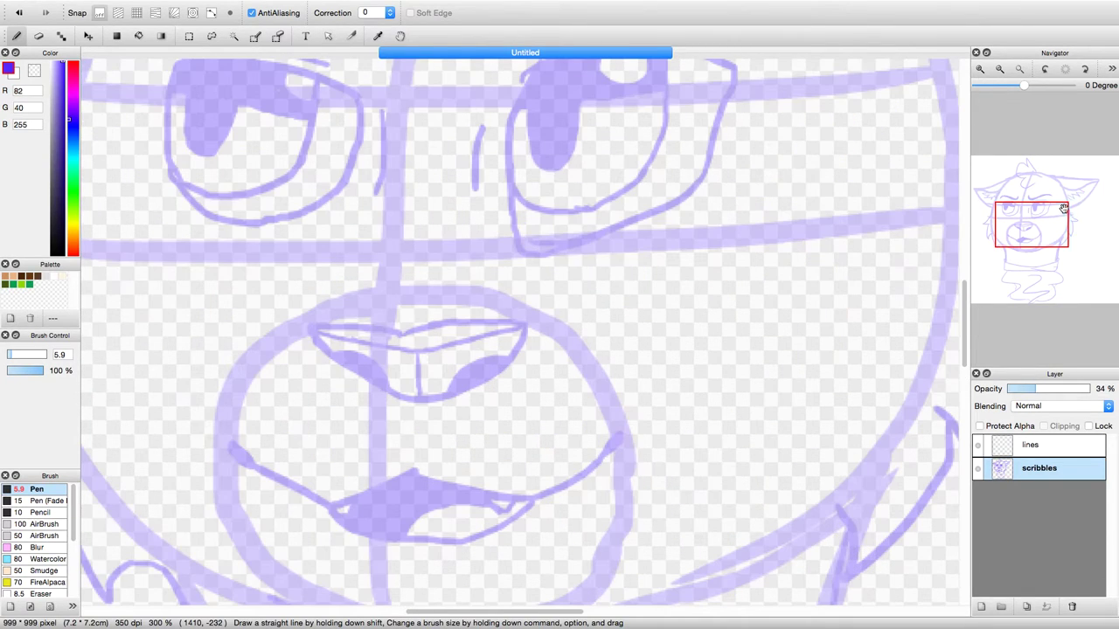
{"action": "left_click_drag", "start_coordinate": [1033, 225], "coordinate": [1024, 229]}
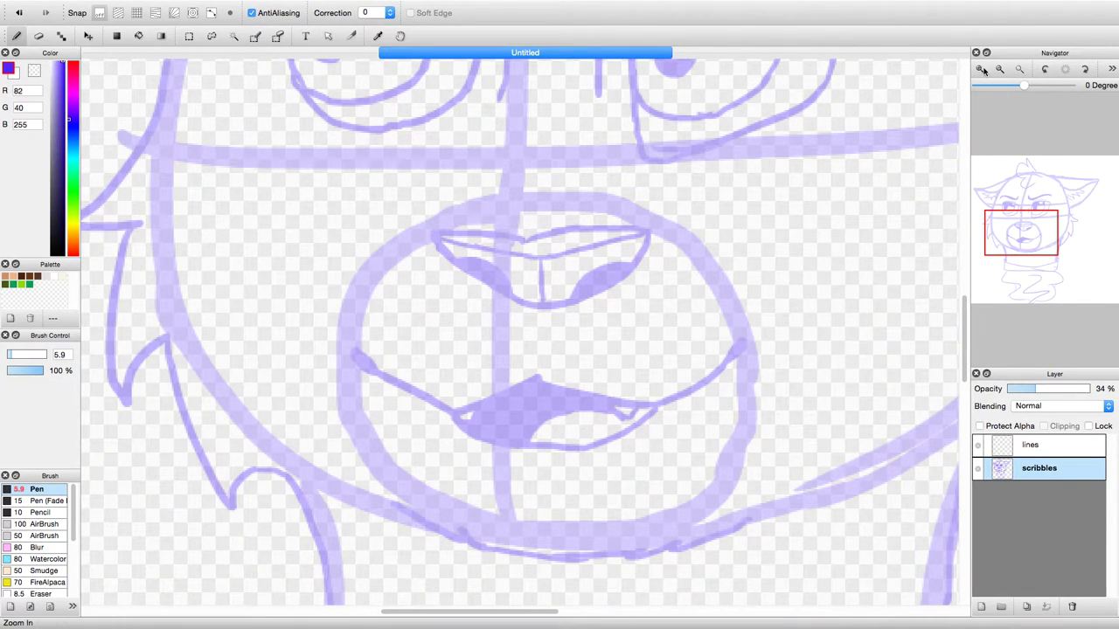
{"action": "left_click", "coordinate": [980, 70]}
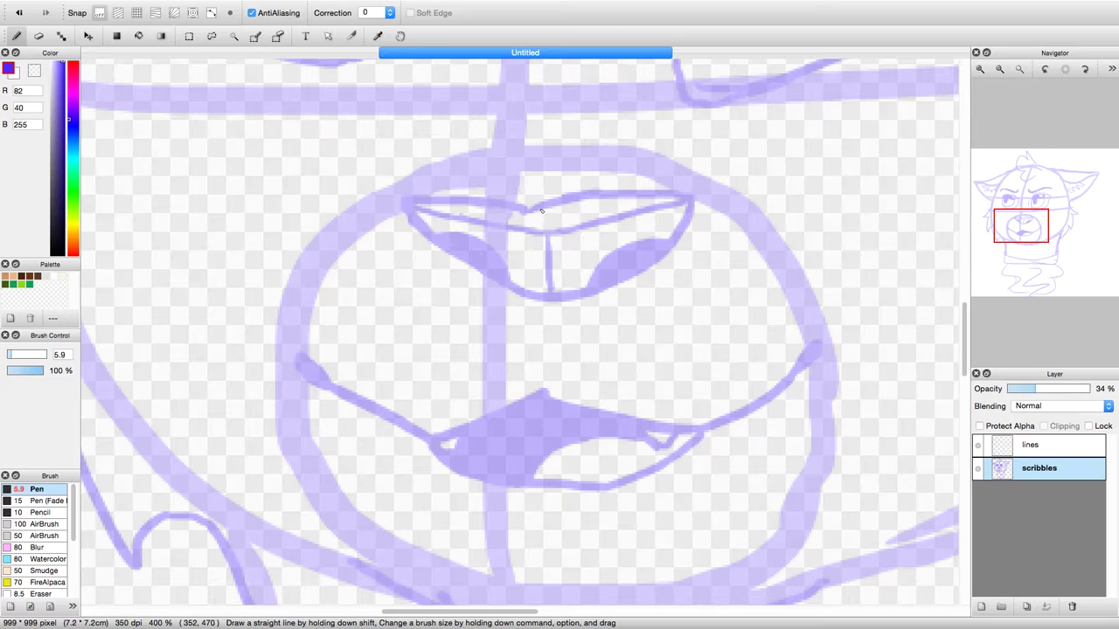
{"action": "left_click_drag", "start_coordinate": [551, 210], "coordinate": [621, 194]}
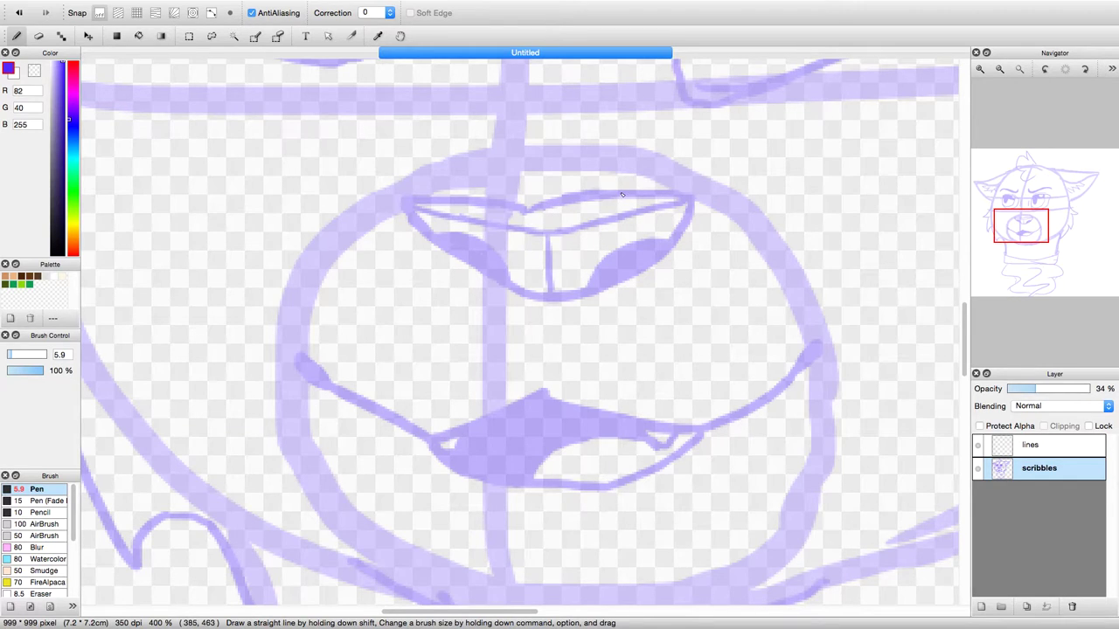
{"action": "left_click", "coordinate": [1040, 445]}
{"action": "left_click", "coordinate": [53, 234]}
{"action": "left_click", "coordinate": [50, 251]}
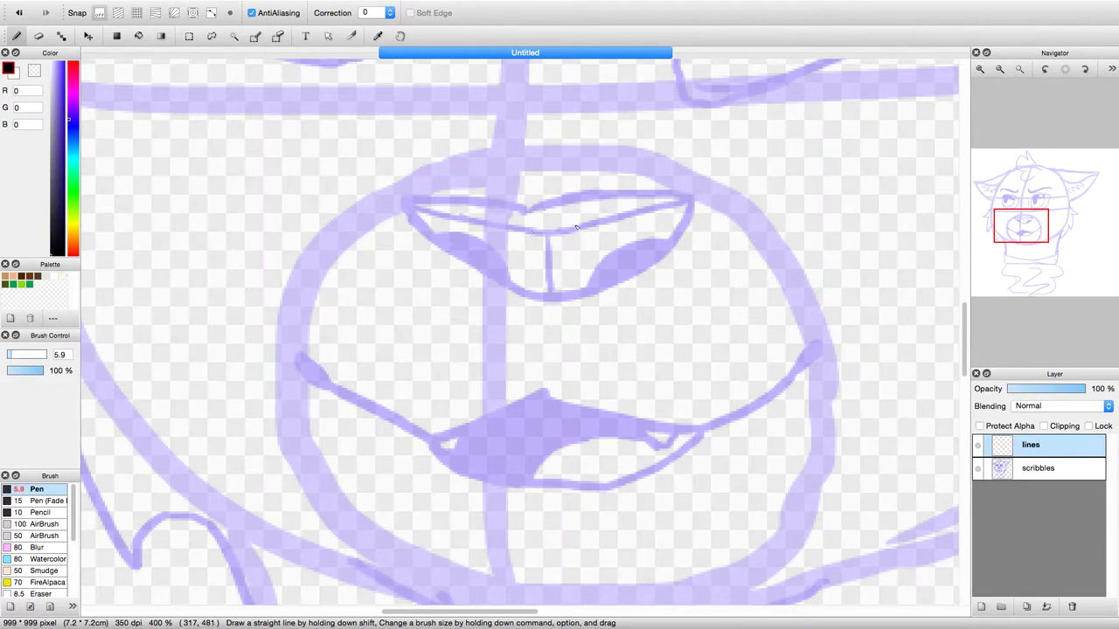
- Ink the nose outline over the sketch, with a dipped top edge and sides meeting at the bottom centre
{"action": "left_click_drag", "start_coordinate": [537, 211], "coordinate": [687, 198]}
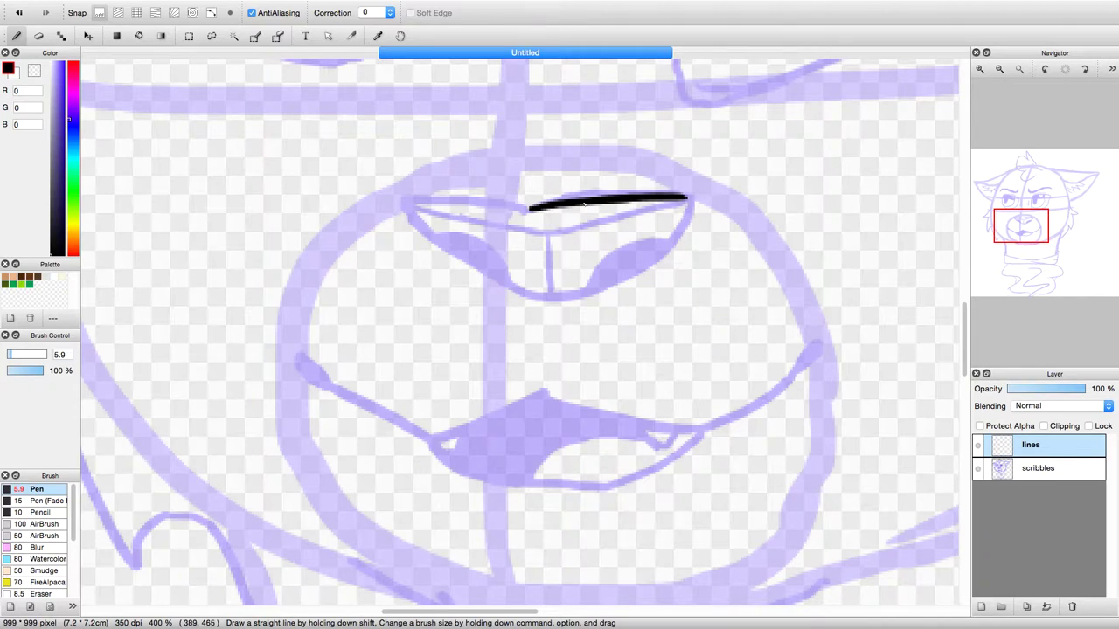
{"action": "left_click_drag", "start_coordinate": [533, 212], "coordinate": [404, 203]}
{"action": "mouse_move", "coordinate": [687, 200]}
{"action": "left_mouse_down"}
{"action": "mouse_move", "coordinate": [663, 252]}
{"action": "mouse_move", "coordinate": [594, 285]}
{"action": "mouse_move", "coordinate": [610, 279]}
{"action": "mouse_move", "coordinate": [525, 294]}
{"action": "left_mouse_up"}
{"action": "mouse_move", "coordinate": [405, 204]}
{"action": "left_mouse_down"}
{"action": "mouse_move", "coordinate": [449, 259]}
{"action": "mouse_move", "coordinate": [538, 294]}
{"action": "left_mouse_up"}
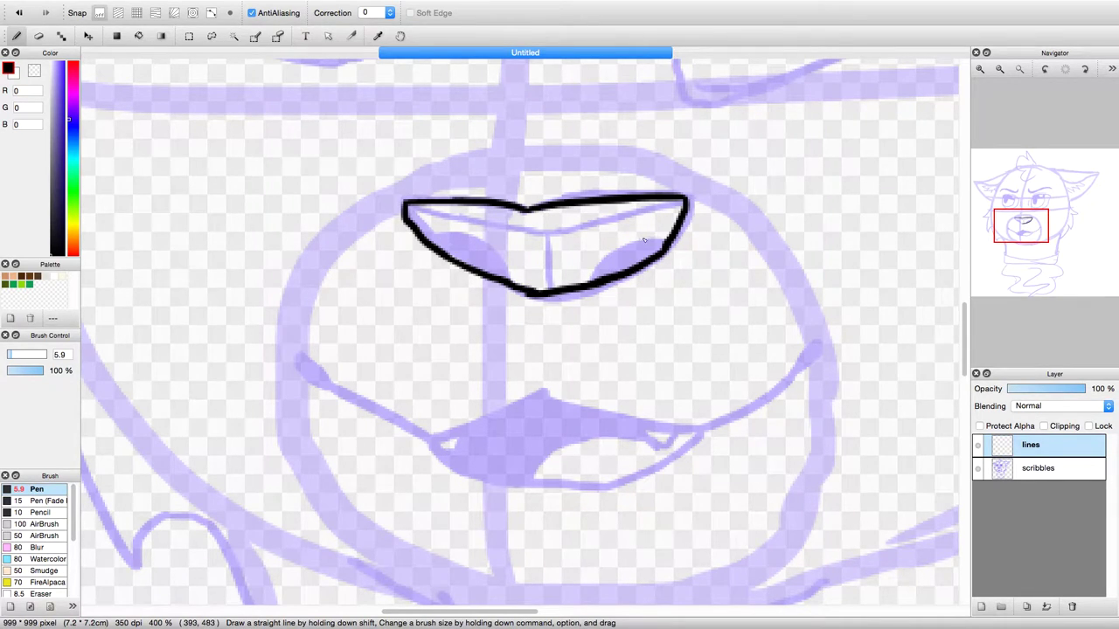
- Fill both nostrils with black and ink the nose's inner ridge line and vertical centre line
{"action": "mouse_move", "coordinate": [666, 245]}
{"action": "left_mouse_down"}
{"action": "mouse_move", "coordinate": [610, 260]}
{"action": "mouse_move", "coordinate": [598, 276]}
{"action": "mouse_move", "coordinate": [658, 248]}
{"action": "mouse_move", "coordinate": [619, 262]}
{"action": "left_mouse_up"}
{"action": "mouse_move", "coordinate": [431, 243]}
{"action": "left_mouse_down"}
{"action": "mouse_move", "coordinate": [444, 238]}
{"action": "mouse_move", "coordinate": [507, 276]}
{"action": "mouse_move", "coordinate": [442, 248]}
{"action": "left_mouse_up"}
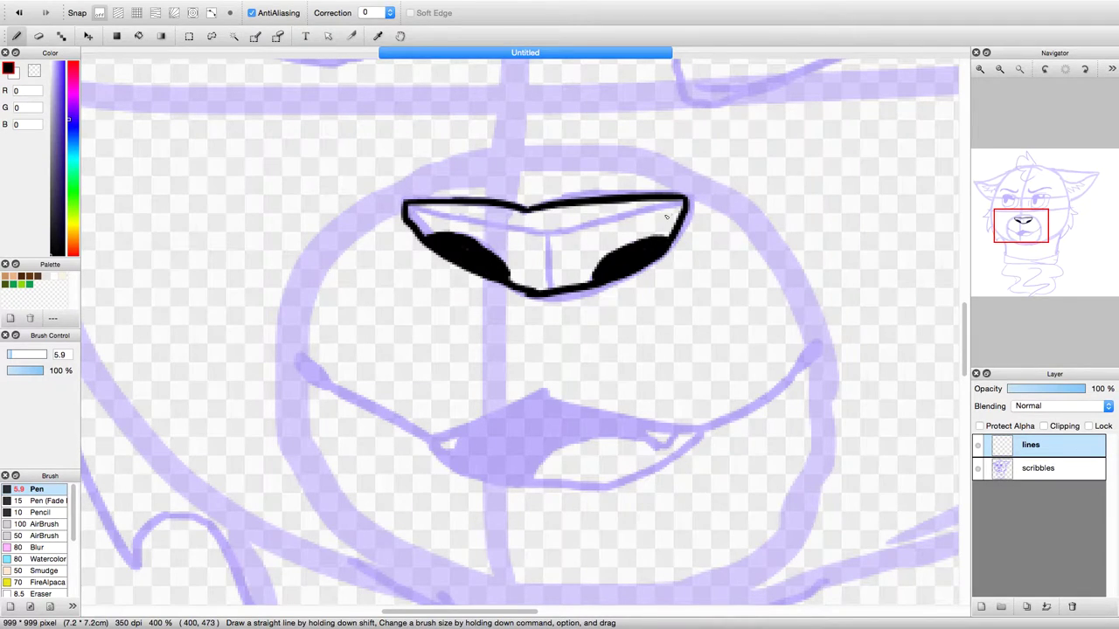
{"action": "left_click_drag", "start_coordinate": [685, 202], "coordinate": [577, 228]}
{"action": "mouse_move", "coordinate": [408, 206]}
{"action": "left_mouse_down"}
{"action": "mouse_move", "coordinate": [472, 224]}
{"action": "mouse_move", "coordinate": [598, 227]}
{"action": "mouse_move", "coordinate": [551, 266]}
{"action": "mouse_move", "coordinate": [553, 286]}
{"action": "left_mouse_up"}
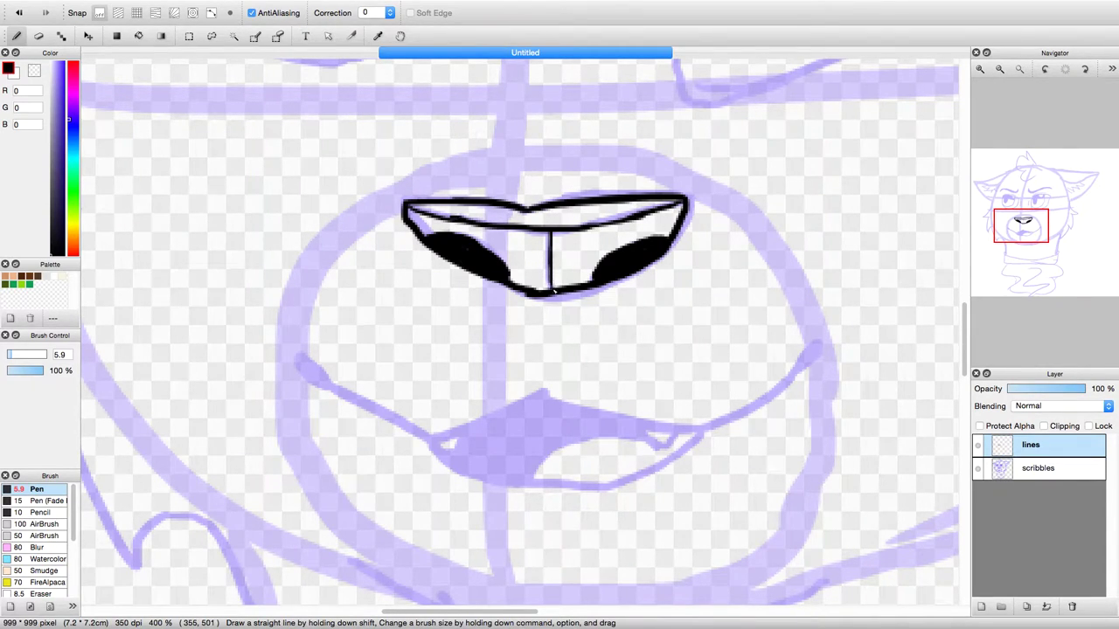
{"action": "key", "text": "super+minus"}
{"action": "key", "text": "super+minus"}
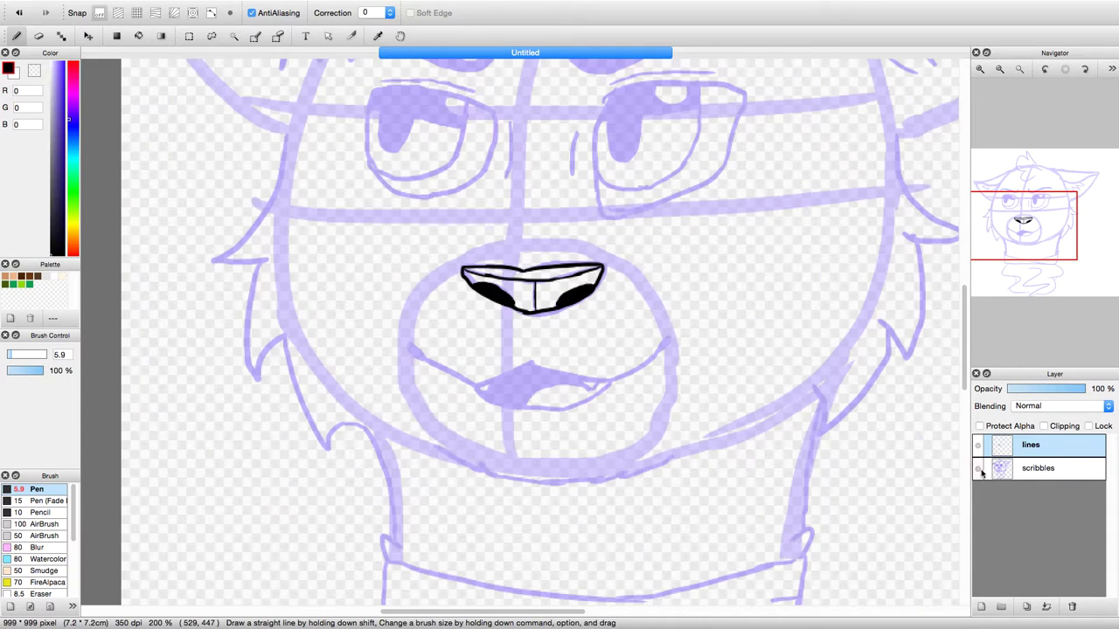
{"action": "left_click", "coordinate": [977, 470]}
{"action": "left_click", "coordinate": [977, 469]}
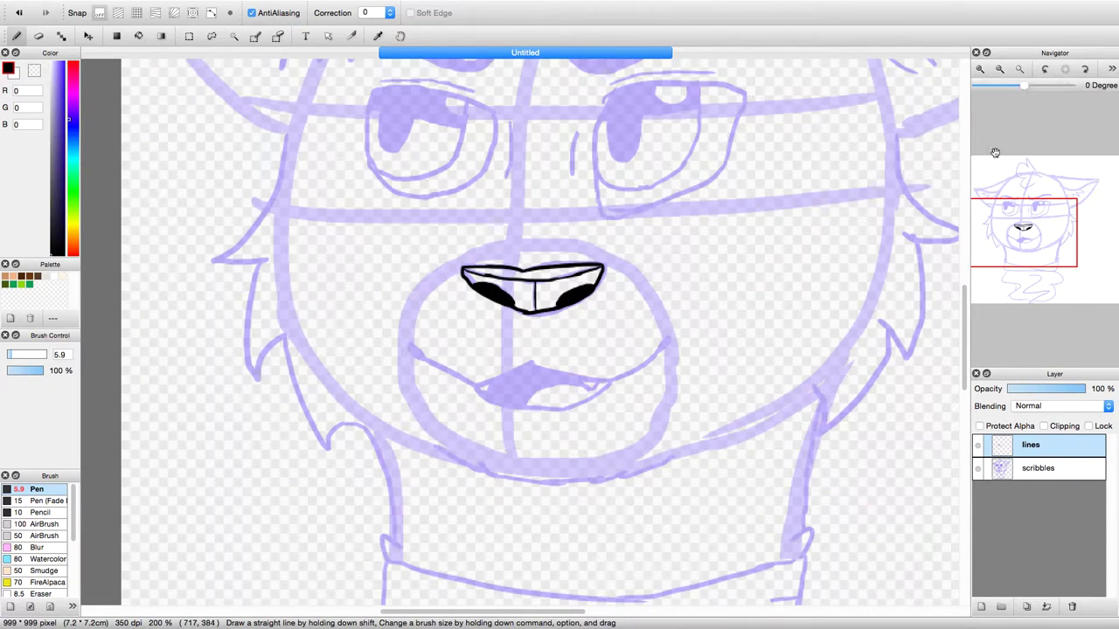
- Ink the upper lip with its central peak, extending it out to thickened mouth corners on both sides
{"action": "left_click", "coordinate": [980, 71]}
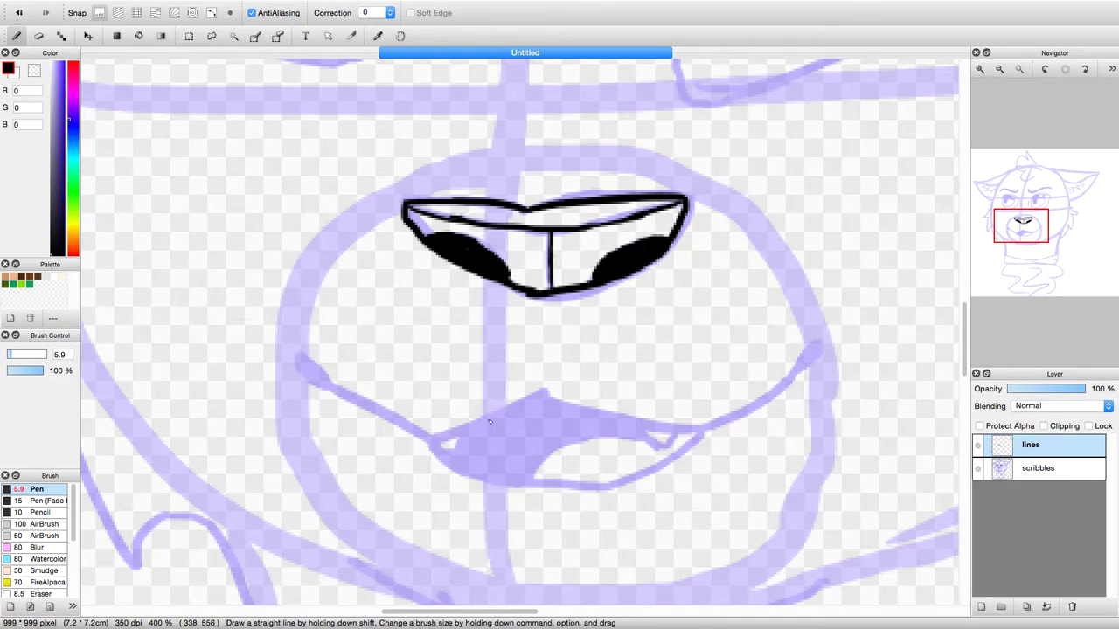
{"action": "mouse_move", "coordinate": [430, 439]}
{"action": "left_mouse_down"}
{"action": "mouse_move", "coordinate": [544, 392]}
{"action": "mouse_move", "coordinate": [697, 431]}
{"action": "mouse_move", "coordinate": [758, 407]}
{"action": "mouse_move", "coordinate": [822, 348]}
{"action": "left_mouse_up"}
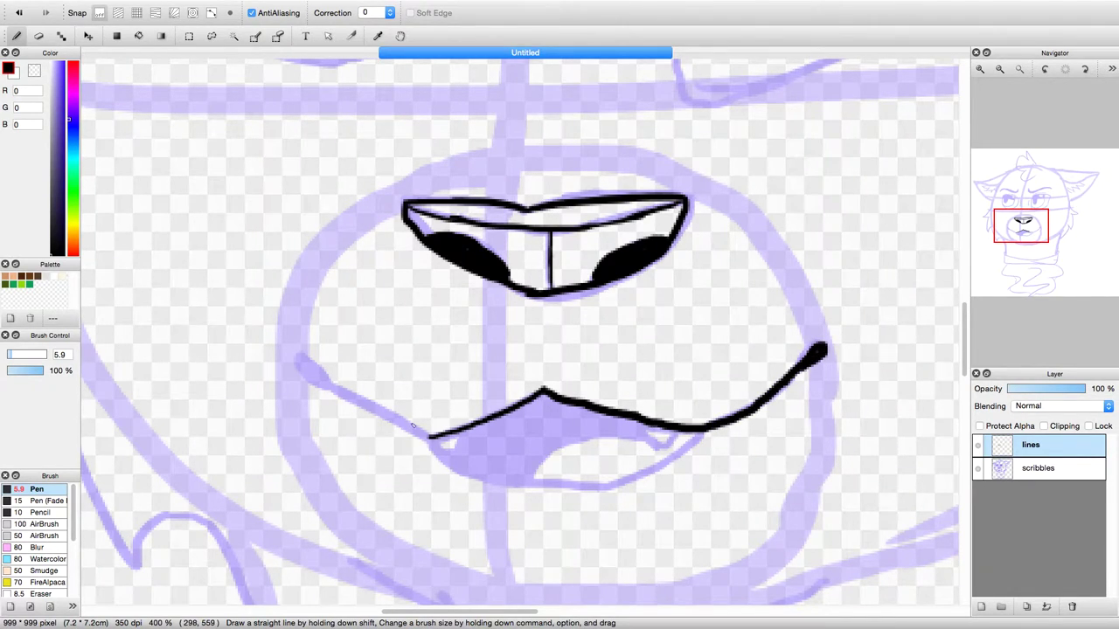
{"action": "left_click_drag", "start_coordinate": [431, 439], "coordinate": [307, 367]}
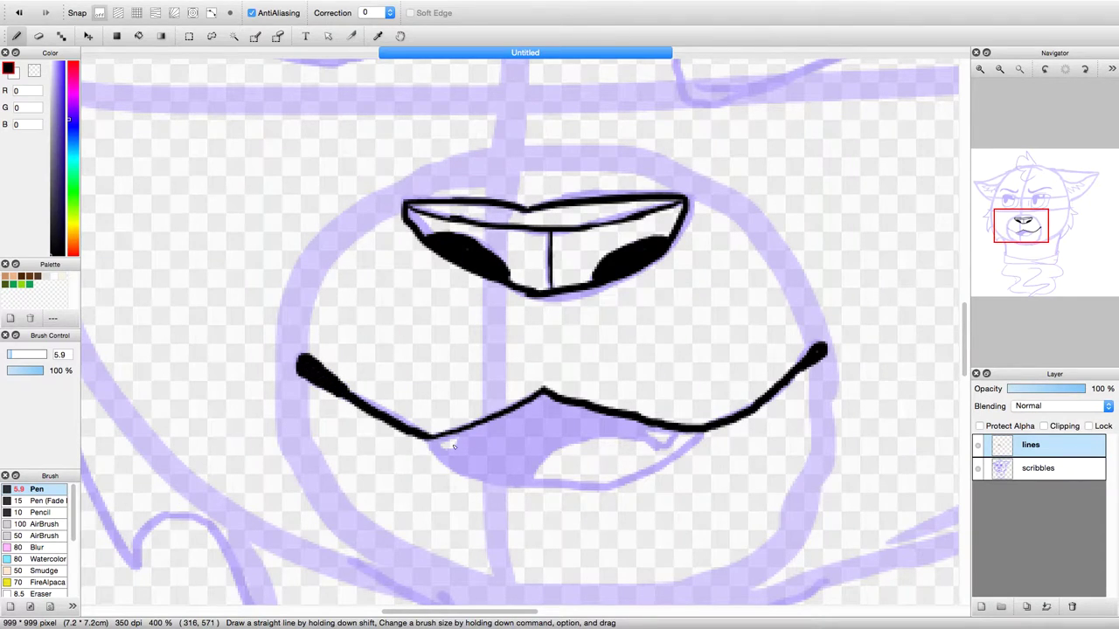
- Ink the curved lower lip and a small pointed fang at each end of the mouth opening
{"action": "mouse_move", "coordinate": [428, 436]}
{"action": "left_mouse_down"}
{"action": "mouse_move", "coordinate": [493, 476]}
{"action": "mouse_move", "coordinate": [589, 483]}
{"action": "mouse_move", "coordinate": [673, 461]}
{"action": "mouse_move", "coordinate": [713, 433]}
{"action": "left_mouse_up"}
{"action": "mouse_move", "coordinate": [640, 425]}
{"action": "left_mouse_down"}
{"action": "mouse_move", "coordinate": [664, 452]}
{"action": "mouse_move", "coordinate": [687, 428]}
{"action": "left_mouse_up"}
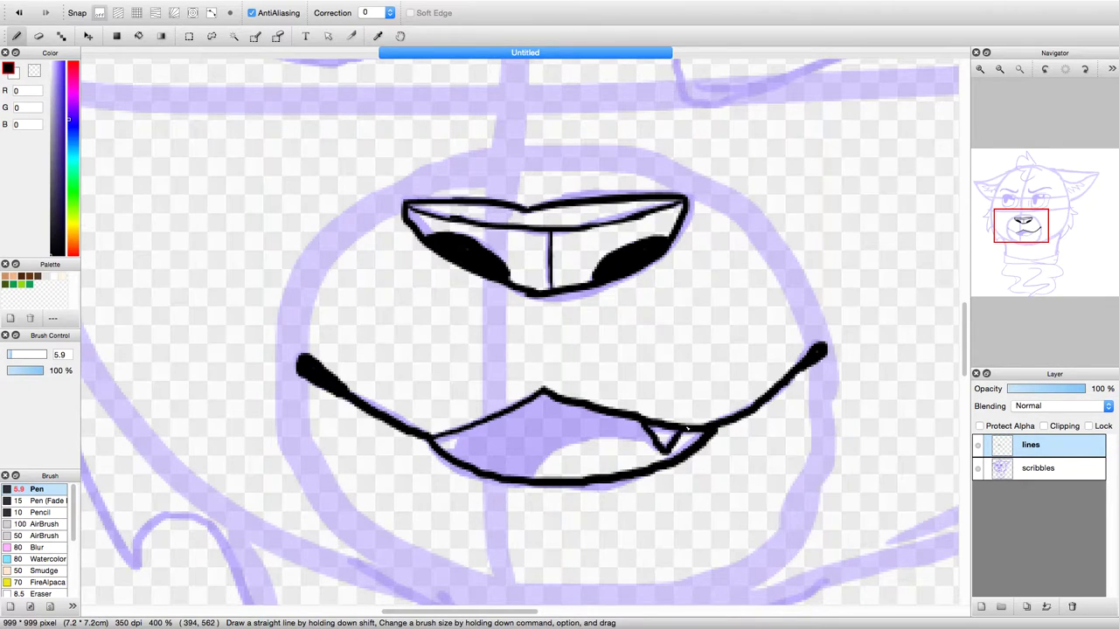
{"action": "mouse_move", "coordinate": [442, 434]}
{"action": "left_mouse_down"}
{"action": "mouse_move", "coordinate": [458, 453]}
{"action": "mouse_move", "coordinate": [470, 421]}
{"action": "left_mouse_up"}
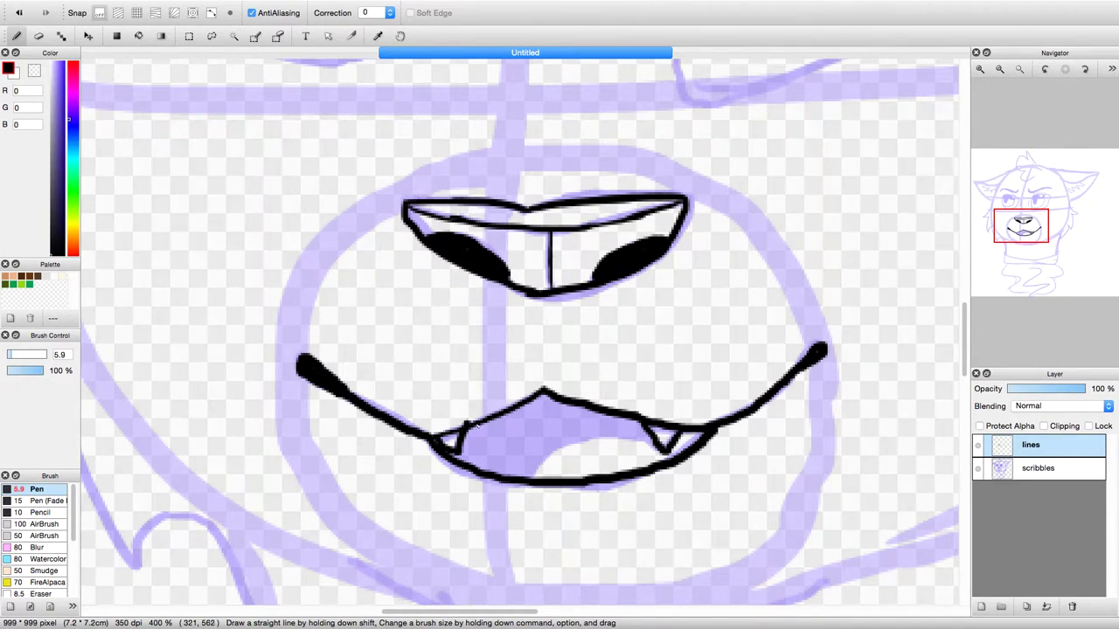
- Erase the fang stroke that sticks out above the upper lip, using an eraser of size 1
{"action": "left_click", "coordinate": [38, 35]}
{"action": "left_click_drag", "start_coordinate": [44, 354], "coordinate": [3, 356]}
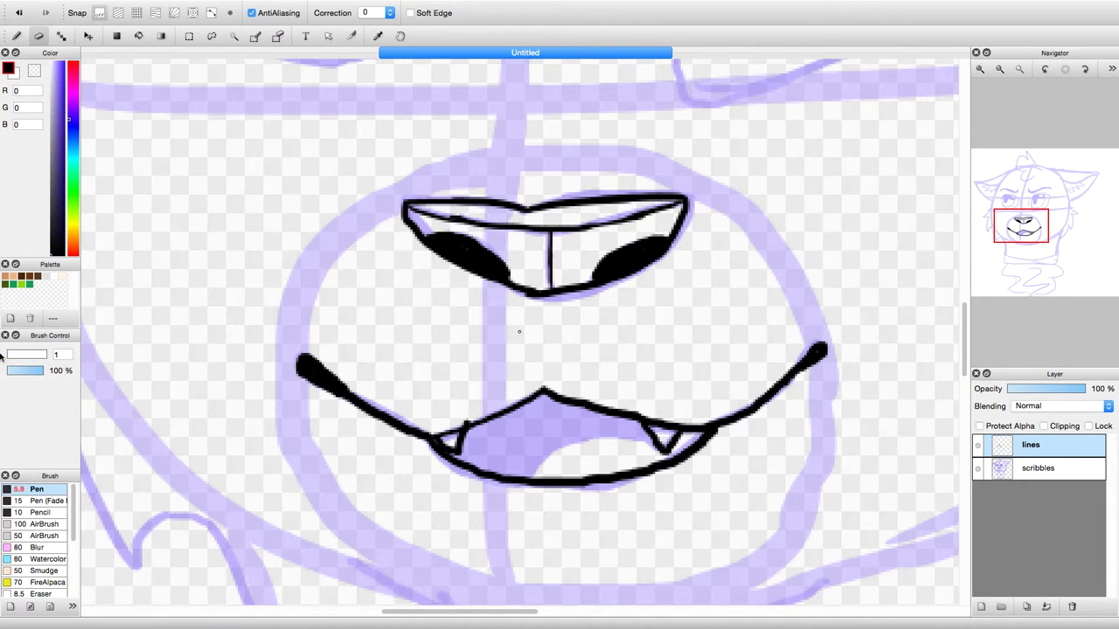
{"action": "left_click_drag", "start_coordinate": [463, 426], "coordinate": [468, 421]}
{"action": "left_click", "coordinate": [16, 35]}
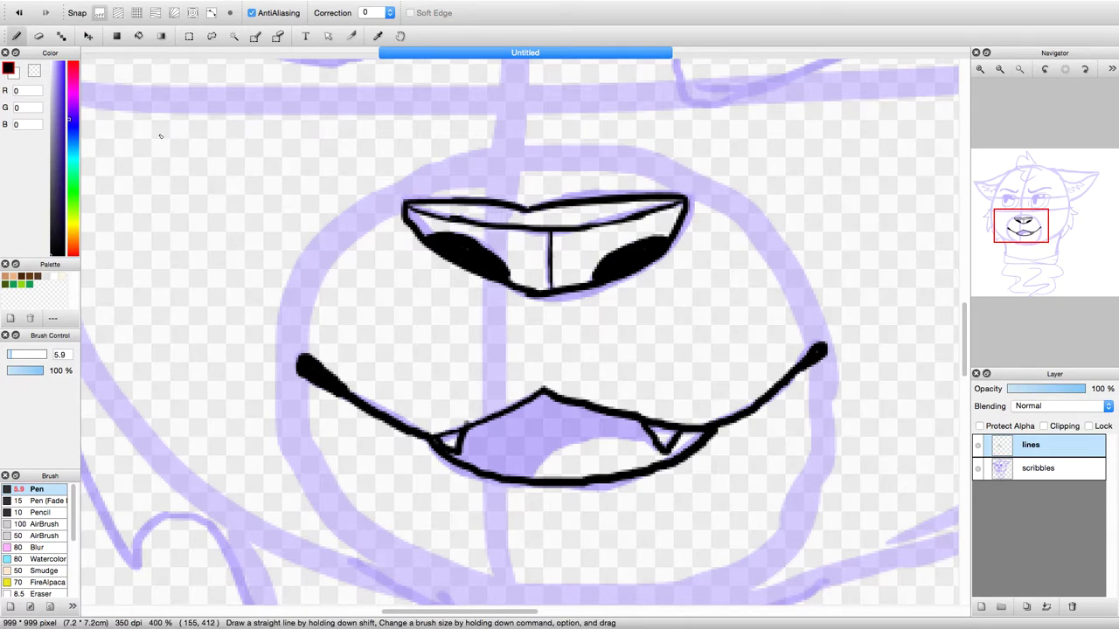
{"action": "mouse_move", "coordinate": [534, 481]}
{"action": "left_mouse_down"}
{"action": "mouse_move", "coordinate": [611, 438]}
{"action": "mouse_move", "coordinate": [576, 446]}
{"action": "mouse_move", "coordinate": [600, 436]}
{"action": "mouse_move", "coordinate": [637, 437]}
{"action": "left_mouse_up"}
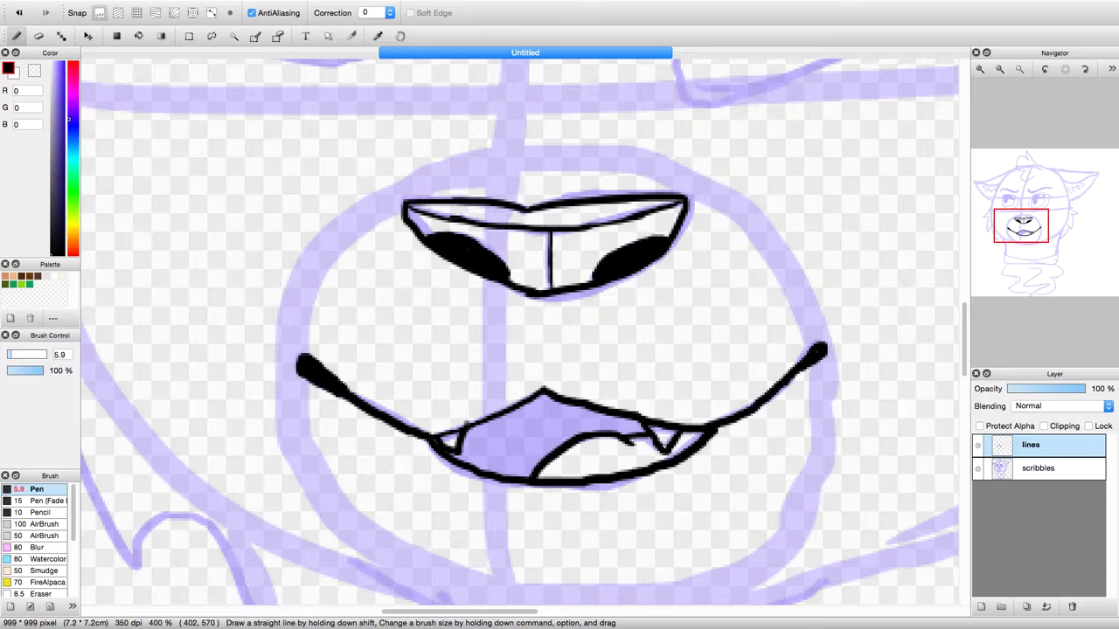
{"action": "left_click", "coordinate": [17, 11]}
{"action": "left_click", "coordinate": [17, 12]}
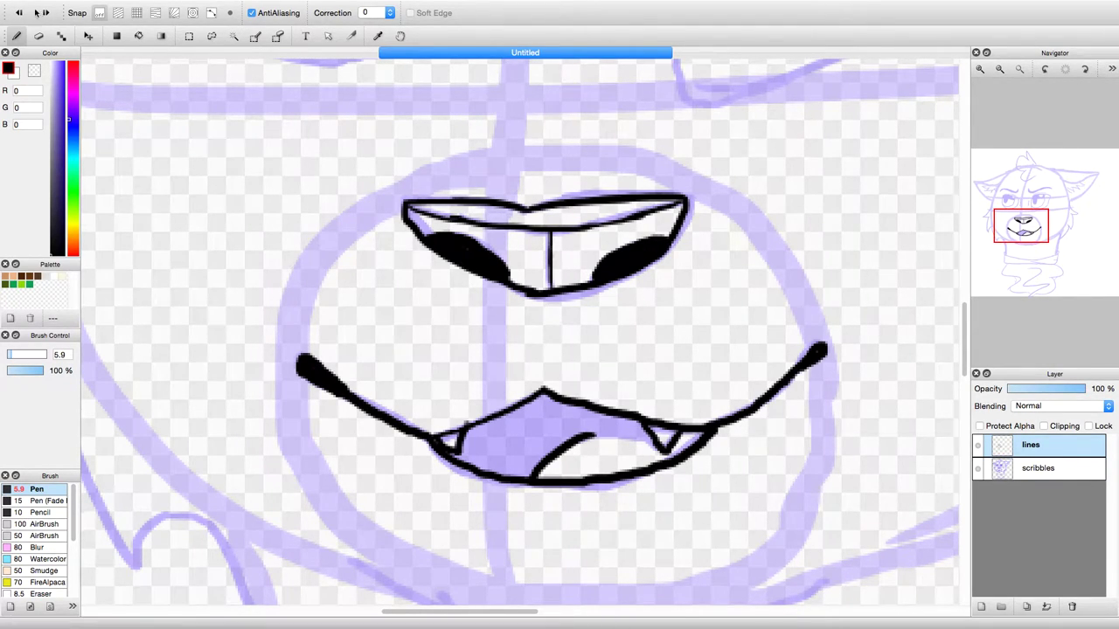
{"action": "key", "text": "super+z"}
- Ink the tongue's curved upper edge from the larger fang down to the lower lip
{"action": "mouse_move", "coordinate": [656, 443]}
{"action": "left_mouse_down"}
{"action": "mouse_move", "coordinate": [586, 435]}
{"action": "mouse_move", "coordinate": [538, 460]}
{"action": "mouse_move", "coordinate": [528, 480]}
{"action": "left_mouse_up"}
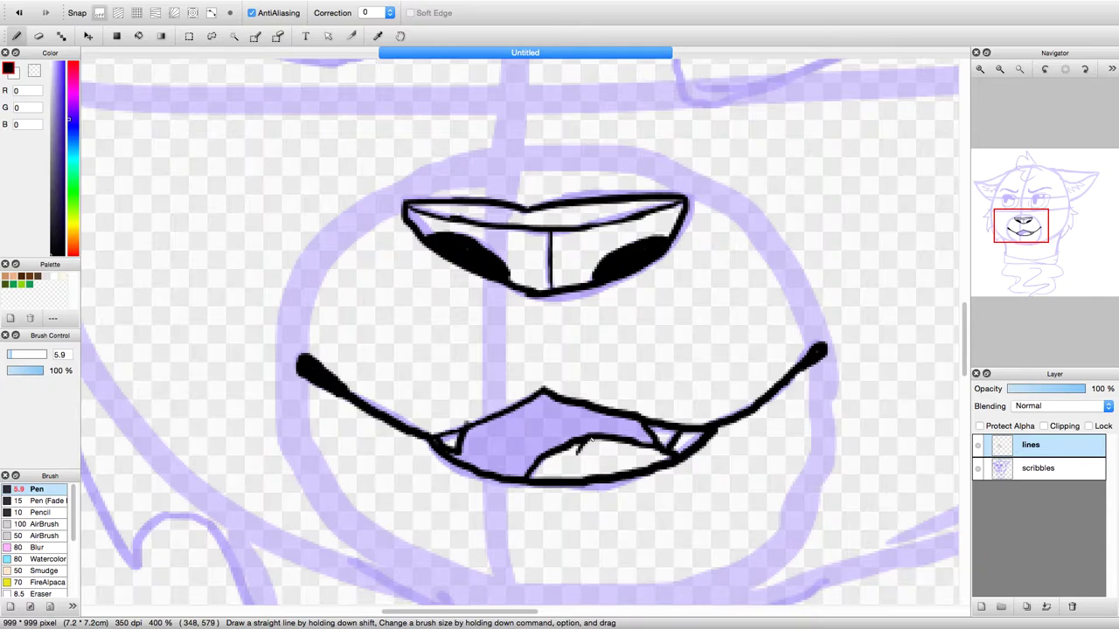
- Try to fill the mouth opening with black, undo it, and preview the line art with the scribbles layer hidden
{"action": "mouse_move", "coordinate": [586, 441]}
{"action": "left_mouse_down"}
{"action": "mouse_move", "coordinate": [535, 450]}
{"action": "mouse_move", "coordinate": [506, 430]}
{"action": "mouse_move", "coordinate": [526, 420]}
{"action": "mouse_move", "coordinate": [495, 426]}
{"action": "left_mouse_up"}
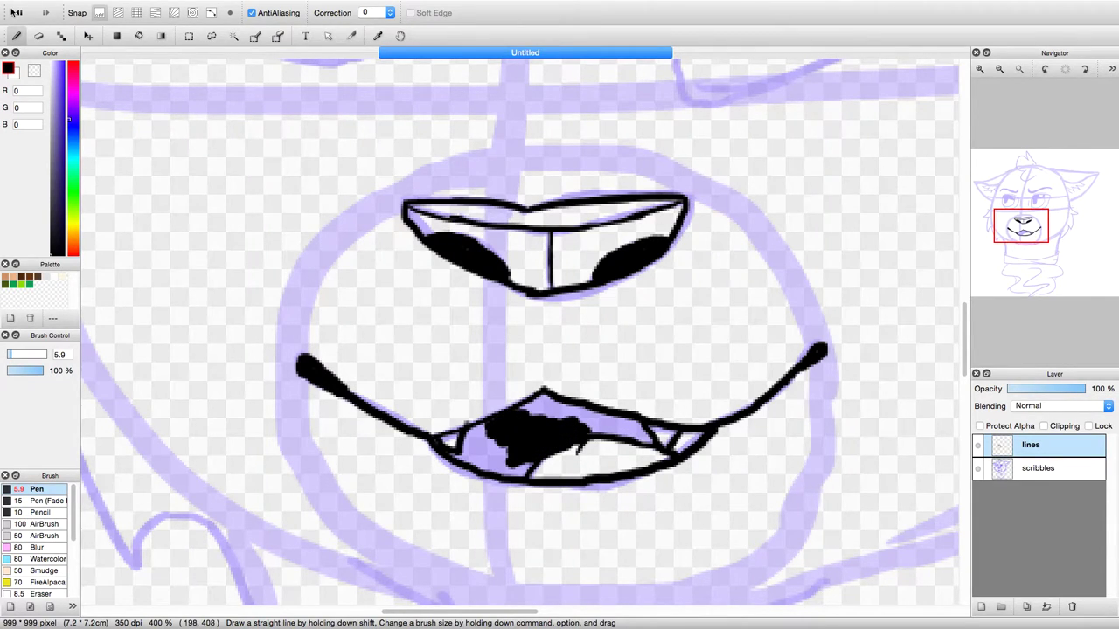
{"action": "left_click", "coordinate": [15, 12]}
{"action": "left_click", "coordinate": [1001, 68]}
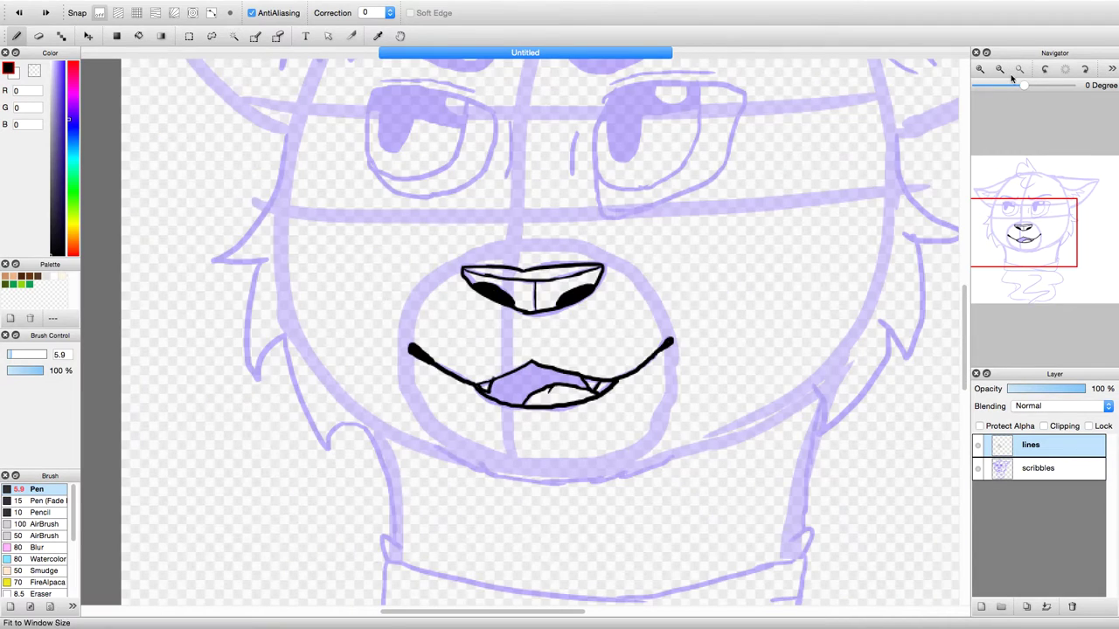
{"action": "left_click", "coordinate": [978, 469]}
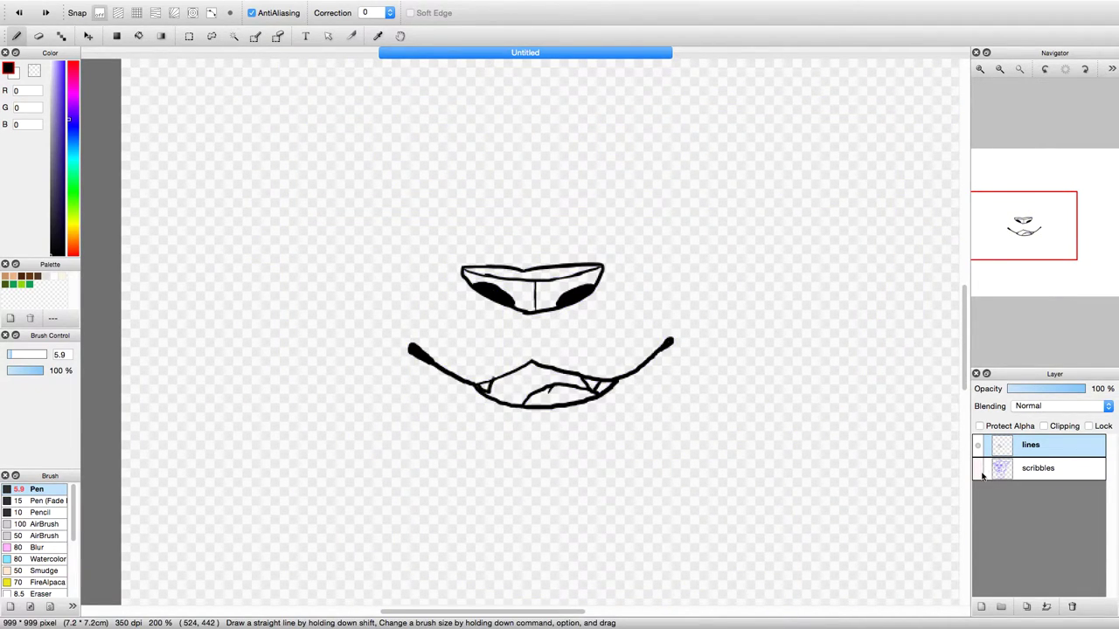
{"action": "left_click", "coordinate": [980, 470]}
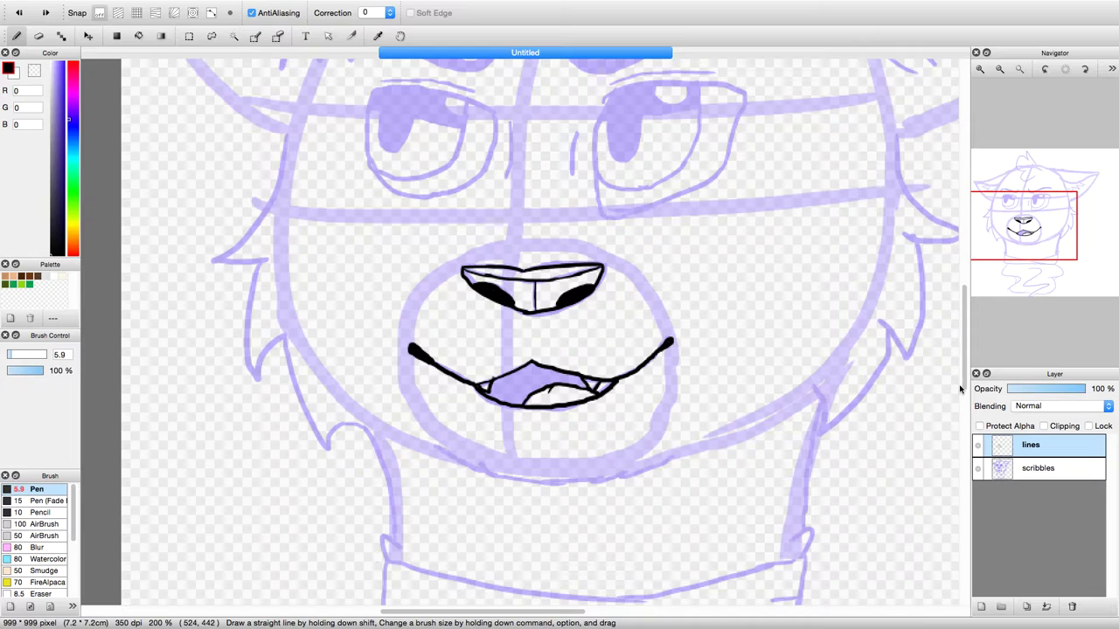
- Ink the chin line below the mouth as a shallow curve with a small overlapping fur notch at each side
{"action": "left_click", "coordinate": [980, 69]}
{"action": "left_click_drag", "start_coordinate": [1029, 223], "coordinate": [1026, 250]}
{"action": "left_click_drag", "start_coordinate": [756, 346], "coordinate": [628, 388]}
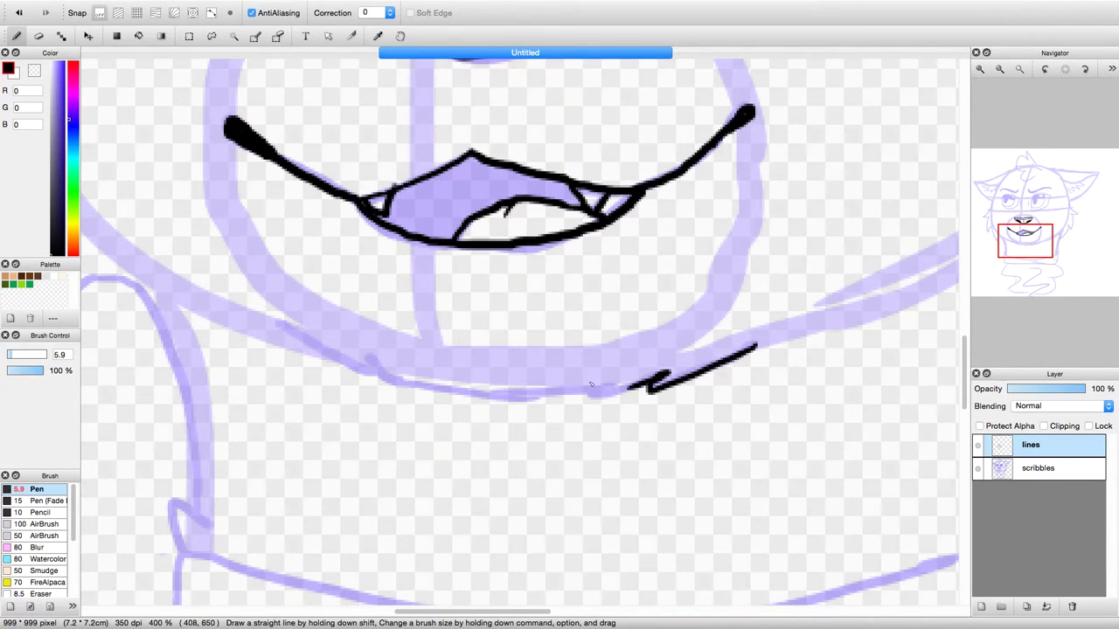
{"action": "mouse_move", "coordinate": [300, 335]}
{"action": "left_mouse_down"}
{"action": "mouse_move", "coordinate": [386, 386]}
{"action": "mouse_move", "coordinate": [372, 368]}
{"action": "mouse_move", "coordinate": [444, 393]}
{"action": "mouse_move", "coordinate": [539, 395]}
{"action": "left_mouse_up"}
{"action": "mouse_move", "coordinate": [432, 395]}
{"action": "left_mouse_down"}
{"action": "mouse_move", "coordinate": [554, 400]}
{"action": "mouse_move", "coordinate": [529, 402]}
{"action": "mouse_move", "coordinate": [638, 390]}
{"action": "left_mouse_up"}
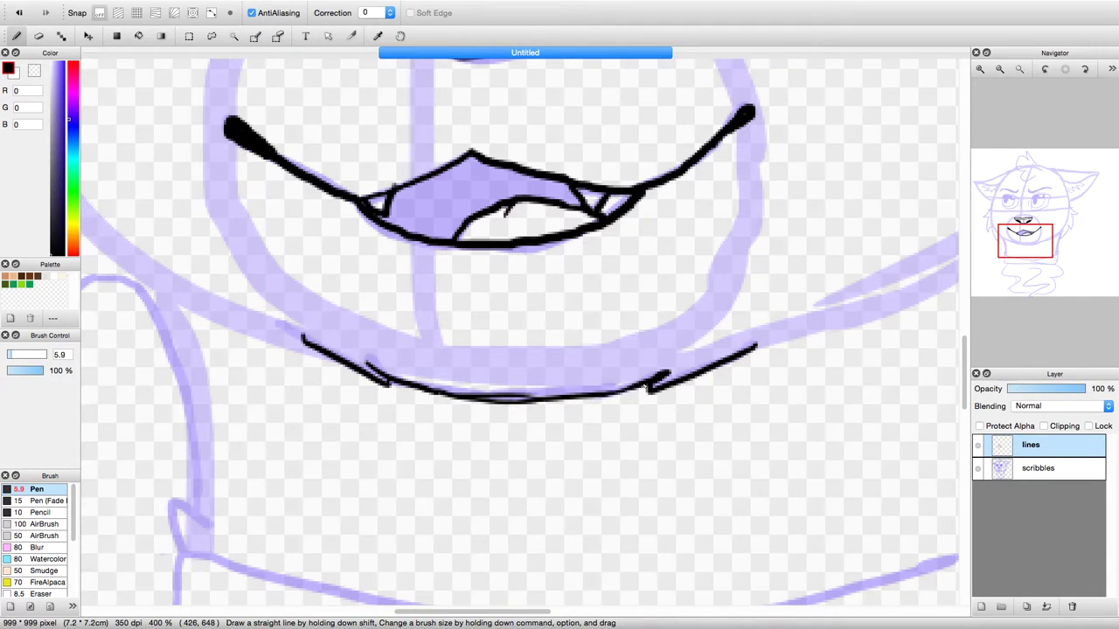
- Examine the nose, mouth and chin line art at full-canvas view with the scribbles layer briefly hidden
{"action": "left_click", "coordinate": [1000, 70]}
{"action": "left_click", "coordinate": [1000, 70]}
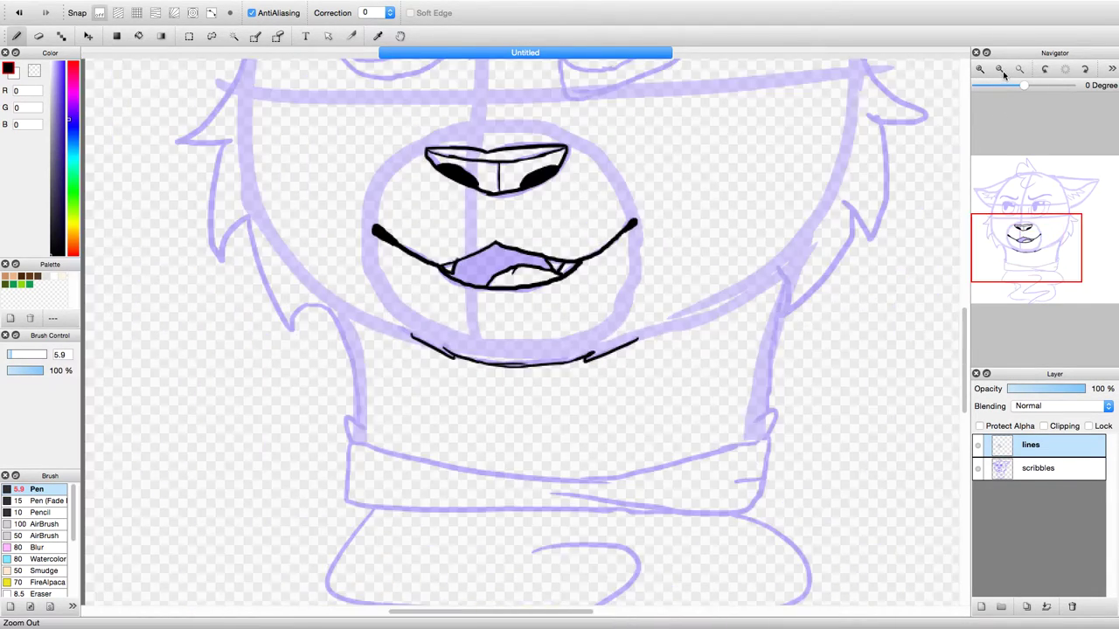
{"action": "left_click", "coordinate": [1002, 72]}
{"action": "left_click", "coordinate": [1004, 75]}
{"action": "left_click", "coordinate": [1004, 73]}
{"action": "left_click", "coordinate": [977, 469]}
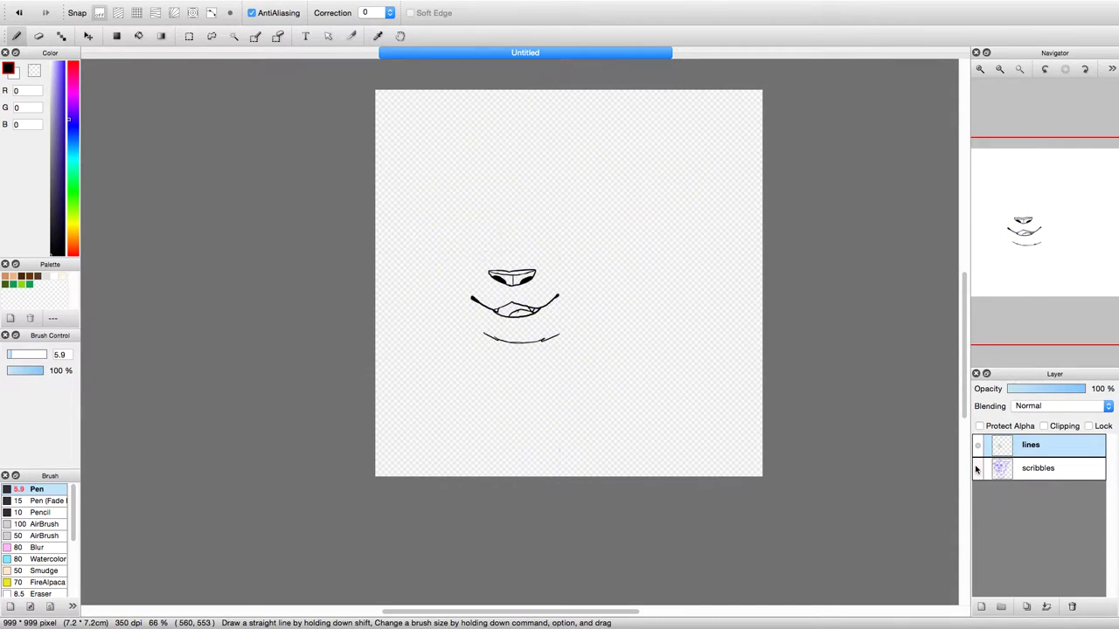
{"action": "left_click", "coordinate": [979, 469]}
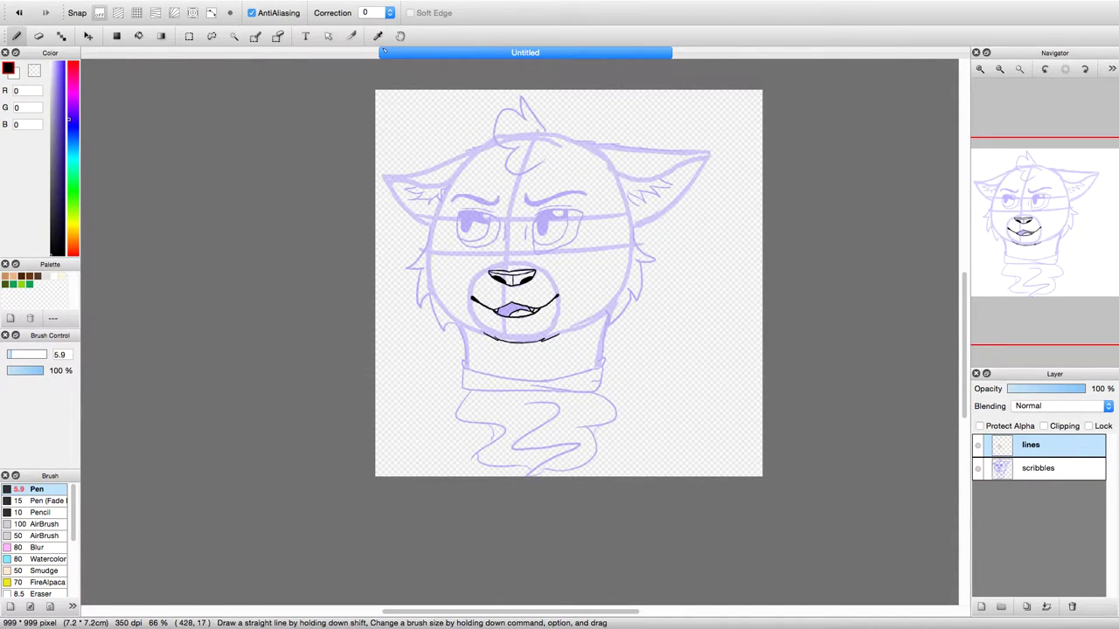
- Erase the doubled stroke along the middle of the chin line with the size 1 eraser and return to the brush
{"action": "key", "text": "e"}
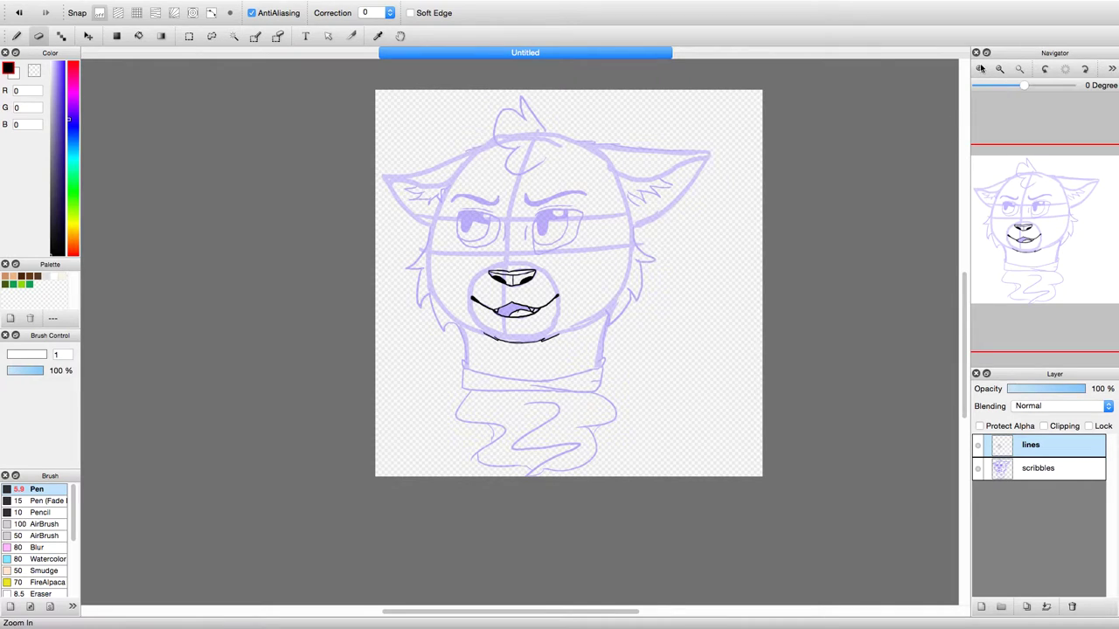
{"action": "left_click", "coordinate": [980, 70]}
{"action": "left_click", "coordinate": [980, 70]}
{"action": "left_click", "coordinate": [980, 69]}
{"action": "left_click", "coordinate": [980, 70]}
{"action": "left_click", "coordinate": [980, 69]}
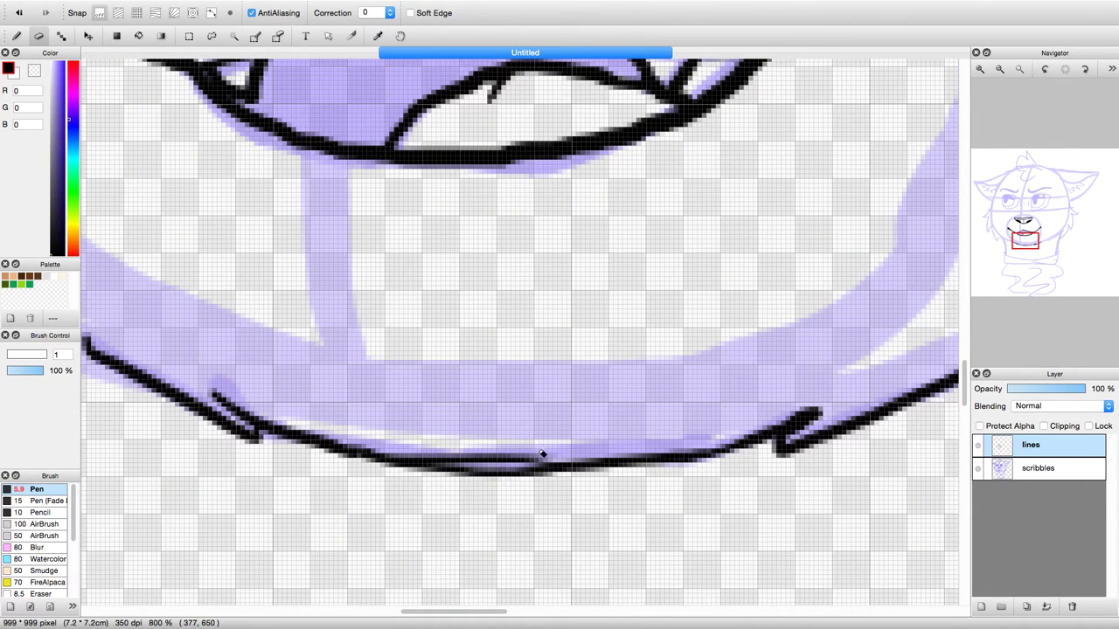
{"action": "mouse_move", "coordinate": [544, 460]}
{"action": "left_mouse_down"}
{"action": "mouse_move", "coordinate": [411, 454]}
{"action": "mouse_move", "coordinate": [461, 463]}
{"action": "mouse_move", "coordinate": [568, 452]}
{"action": "left_mouse_up"}
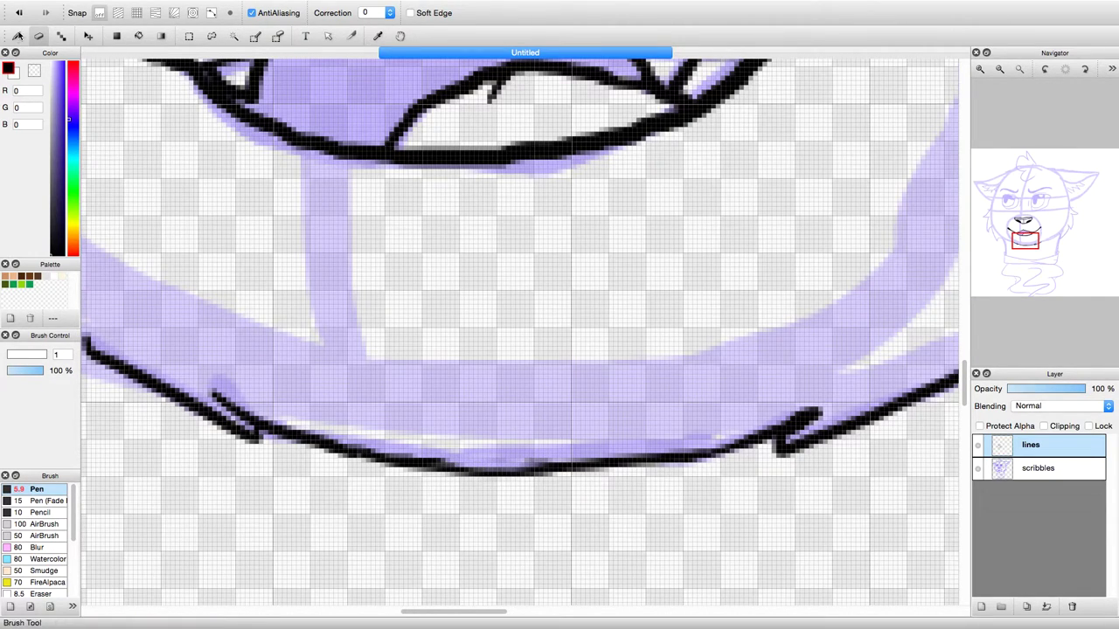
{"action": "left_click", "coordinate": [16, 36]}
{"action": "left_click", "coordinate": [1000, 68]}
{"action": "left_click", "coordinate": [1000, 68]}
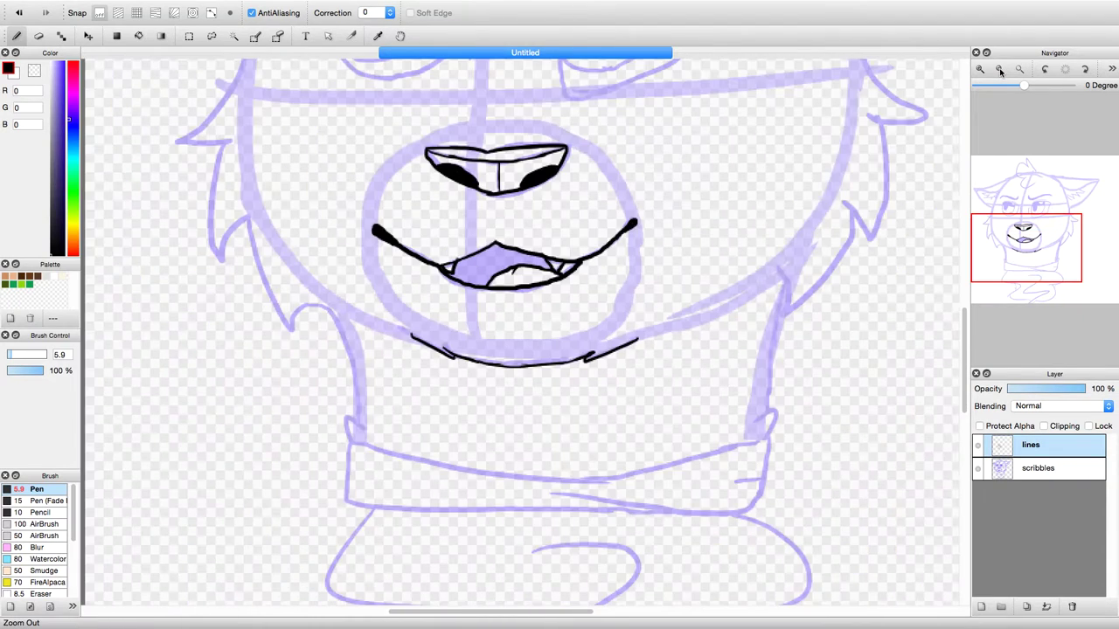
- Ink the outline of the right eye as a thick black almond shape with a pointed lower inner corner
{"action": "left_click", "coordinate": [1000, 68]}
{"action": "left_click", "coordinate": [1000, 68]}
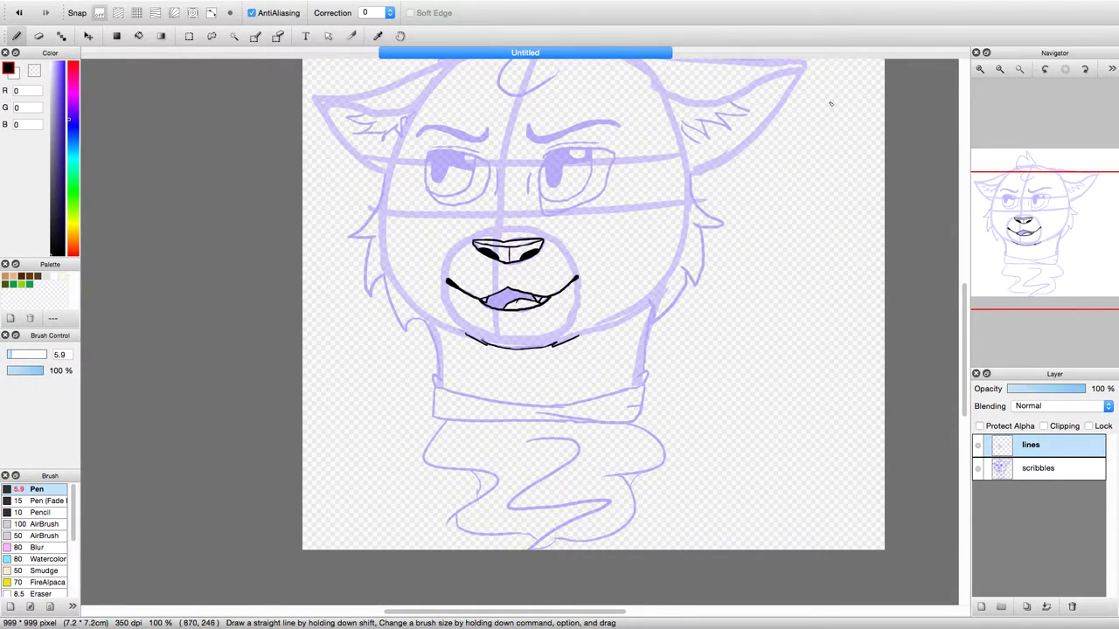
{"action": "left_click", "coordinate": [980, 70]}
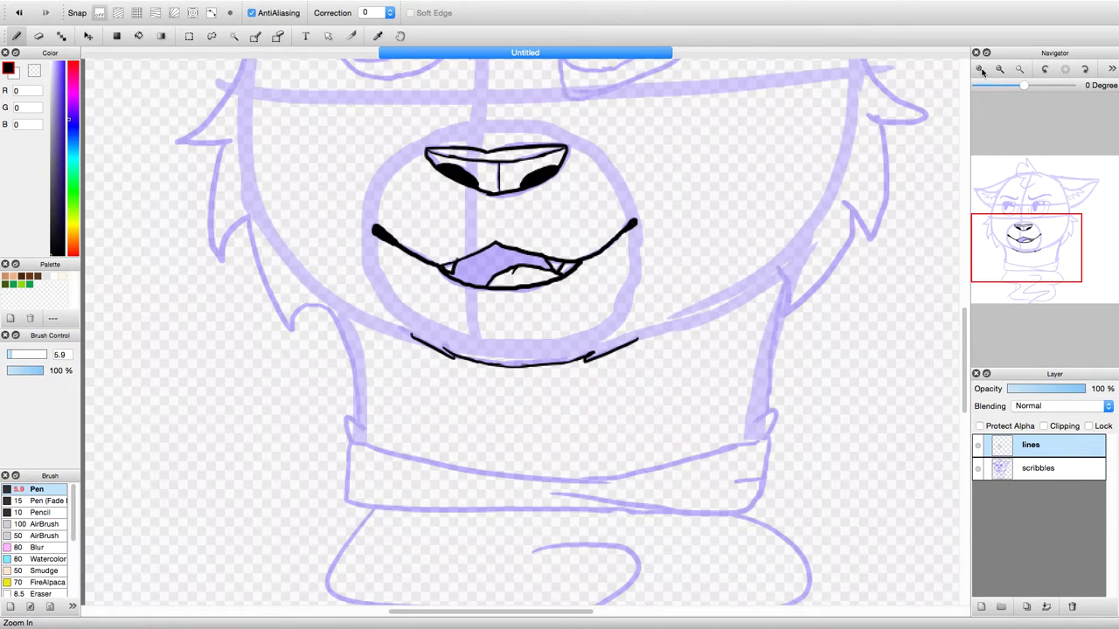
{"action": "left_click", "coordinate": [980, 70]}
{"action": "left_click_drag", "start_coordinate": [1023, 243], "coordinate": [1032, 215]}
{"action": "left_click_drag", "start_coordinate": [546, 198], "coordinate": [508, 290]}
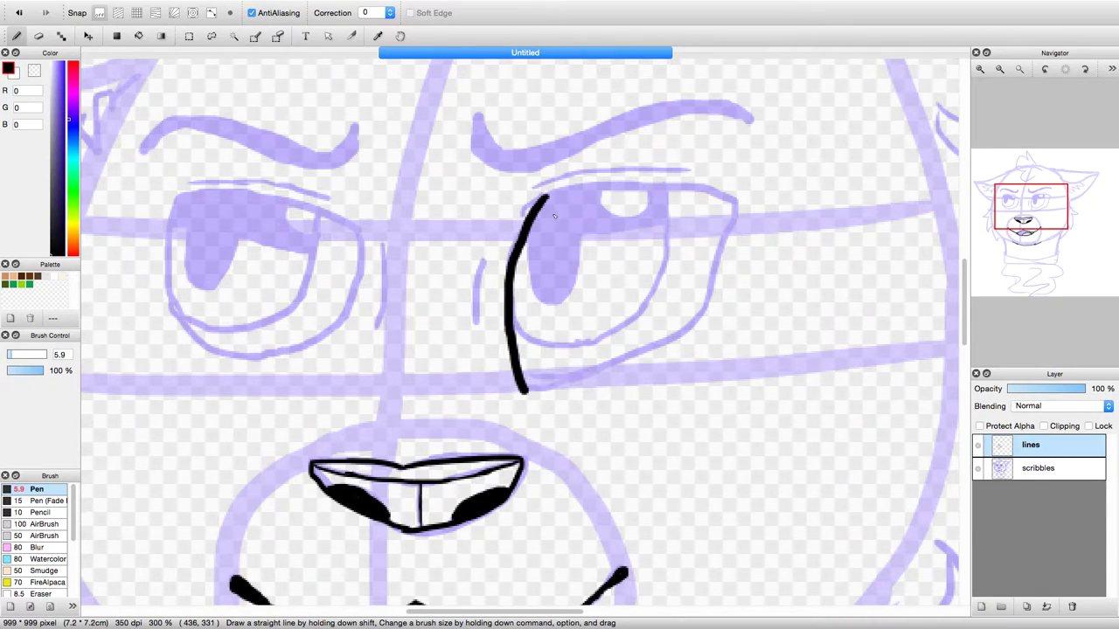
{"action": "mouse_move", "coordinate": [547, 194]}
{"action": "left_mouse_down"}
{"action": "mouse_move", "coordinate": [661, 189]}
{"action": "mouse_move", "coordinate": [731, 200]}
{"action": "mouse_move", "coordinate": [733, 212]}
{"action": "mouse_move", "coordinate": [707, 287]}
{"action": "mouse_move", "coordinate": [666, 344]}
{"action": "mouse_move", "coordinate": [618, 372]}
{"action": "mouse_move", "coordinate": [523, 391]}
{"action": "left_mouse_up"}
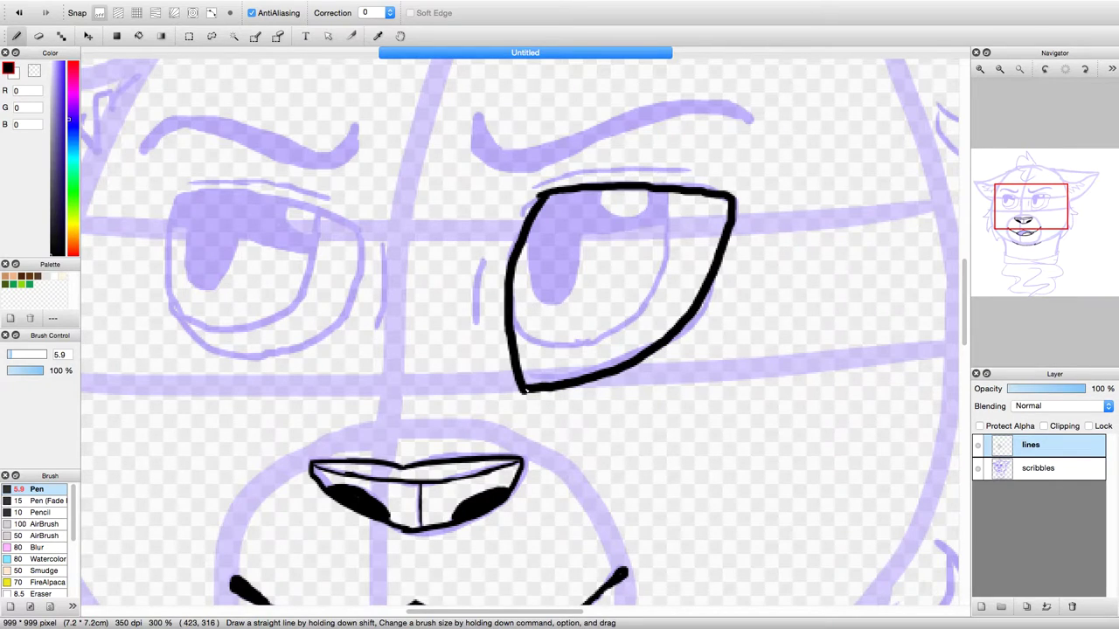
- Ink the right eye's iris, highlight, solid black pupil and upper shadow, with an eyelid crease curving above the eye
{"action": "mouse_move", "coordinate": [516, 331]}
{"action": "left_mouse_down"}
{"action": "mouse_move", "coordinate": [560, 347]}
{"action": "mouse_move", "coordinate": [634, 324]}
{"action": "mouse_move", "coordinate": [655, 304]}
{"action": "mouse_move", "coordinate": [671, 195]}
{"action": "left_mouse_up"}
{"action": "mouse_move", "coordinate": [533, 226]}
{"action": "left_mouse_down"}
{"action": "mouse_move", "coordinate": [528, 271]}
{"action": "mouse_move", "coordinate": [536, 297]}
{"action": "mouse_move", "coordinate": [555, 306]}
{"action": "mouse_move", "coordinate": [579, 268]}
{"action": "mouse_move", "coordinate": [580, 204]}
{"action": "mouse_move", "coordinate": [545, 202]}
{"action": "mouse_move", "coordinate": [533, 263]}
{"action": "mouse_move", "coordinate": [540, 288]}
{"action": "mouse_move", "coordinate": [560, 299]}
{"action": "mouse_move", "coordinate": [574, 203]}
{"action": "mouse_move", "coordinate": [543, 214]}
{"action": "mouse_move", "coordinate": [552, 271]}
{"action": "mouse_move", "coordinate": [564, 212]}
{"action": "mouse_move", "coordinate": [555, 281]}
{"action": "mouse_move", "coordinate": [558, 217]}
{"action": "mouse_move", "coordinate": [576, 256]}
{"action": "mouse_move", "coordinate": [566, 204]}
{"action": "mouse_move", "coordinate": [654, 195]}
{"action": "left_mouse_up"}
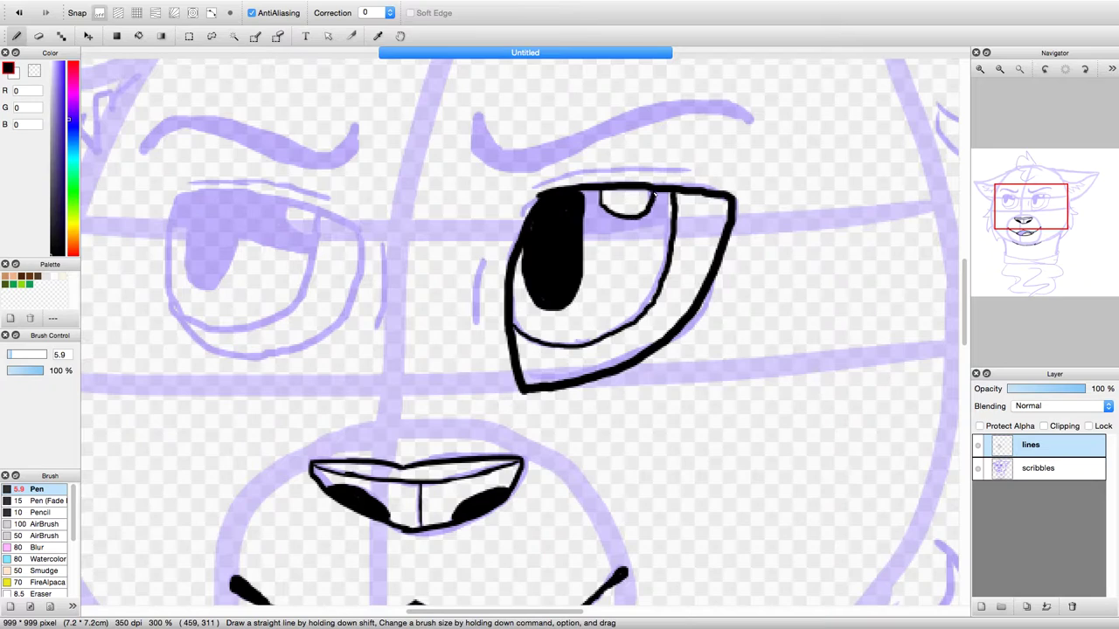
{"action": "mouse_move", "coordinate": [582, 236]}
{"action": "left_mouse_down"}
{"action": "mouse_move", "coordinate": [671, 238]}
{"action": "mouse_move", "coordinate": [669, 197]}
{"action": "mouse_move", "coordinate": [640, 224]}
{"action": "mouse_move", "coordinate": [619, 224]}
{"action": "mouse_move", "coordinate": [598, 210]}
{"action": "mouse_move", "coordinate": [597, 192]}
{"action": "mouse_move", "coordinate": [584, 225]}
{"action": "mouse_move", "coordinate": [607, 227]}
{"action": "mouse_move", "coordinate": [572, 223]}
{"action": "mouse_move", "coordinate": [614, 232]}
{"action": "left_mouse_up"}
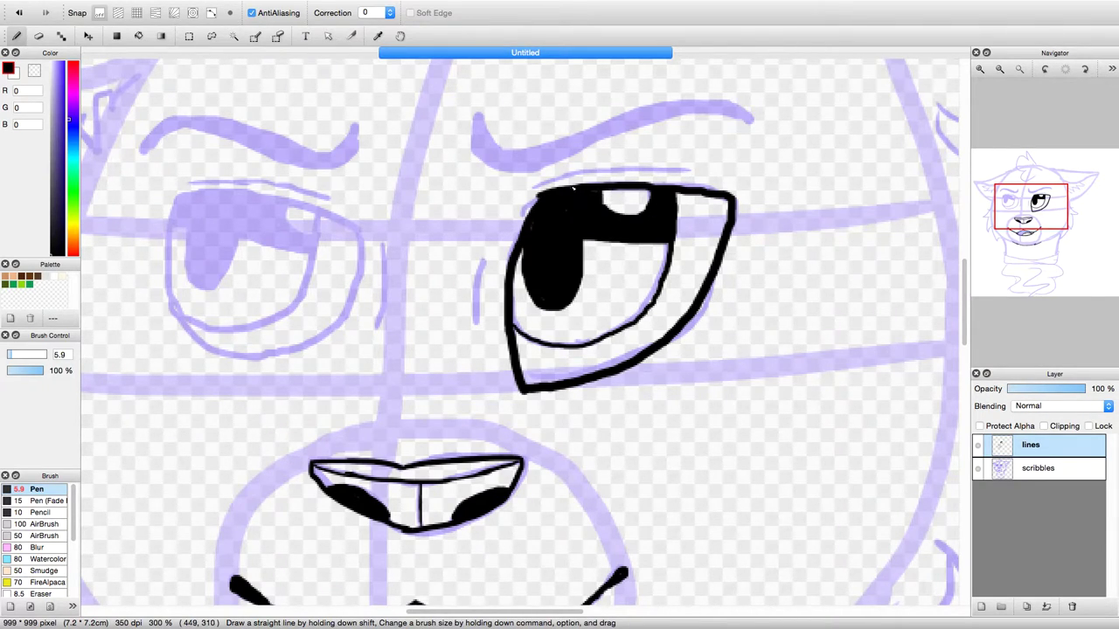
{"action": "mouse_move", "coordinate": [531, 188]}
{"action": "left_mouse_down"}
{"action": "mouse_move", "coordinate": [581, 169]}
{"action": "mouse_move", "coordinate": [717, 172]}
{"action": "left_mouse_up"}
- Ink the left eye with a rounded outline, iris, small highlight, solid black pupil and upper shadow, plus its eyelid crease
{"action": "left_click_drag", "start_coordinate": [1000, 221], "coordinate": [978, 217]}
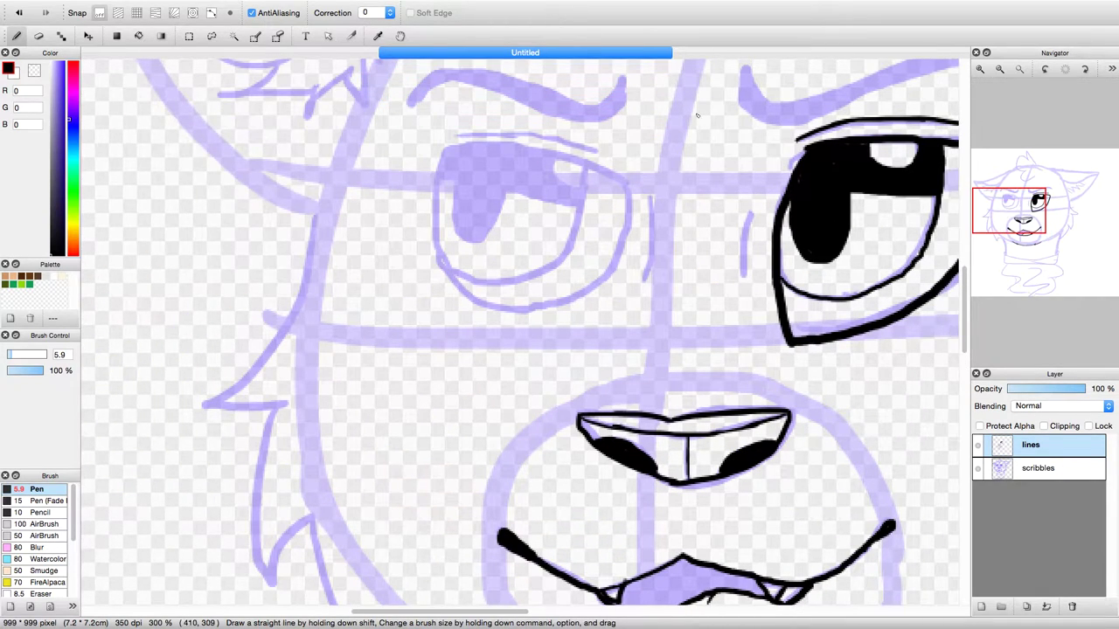
{"action": "mouse_move", "coordinate": [447, 148]}
{"action": "left_mouse_down"}
{"action": "mouse_move", "coordinate": [550, 154]}
{"action": "mouse_move", "coordinate": [631, 184]}
{"action": "mouse_move", "coordinate": [624, 242]}
{"action": "mouse_move", "coordinate": [594, 287]}
{"action": "mouse_move", "coordinate": [569, 306]}
{"action": "mouse_move", "coordinate": [467, 308]}
{"action": "mouse_move", "coordinate": [432, 287]}
{"action": "mouse_move", "coordinate": [420, 252]}
{"action": "mouse_move", "coordinate": [425, 173]}
{"action": "mouse_move", "coordinate": [450, 150]}
{"action": "mouse_move", "coordinate": [426, 219]}
{"action": "mouse_move", "coordinate": [431, 255]}
{"action": "mouse_move", "coordinate": [463, 277]}
{"action": "mouse_move", "coordinate": [528, 276]}
{"action": "mouse_move", "coordinate": [554, 263]}
{"action": "mouse_move", "coordinate": [587, 180]}
{"action": "mouse_move", "coordinate": [552, 164]}
{"action": "mouse_move", "coordinate": [584, 190]}
{"action": "left_mouse_up"}
{"action": "mouse_move", "coordinate": [469, 153]}
{"action": "left_mouse_down"}
{"action": "mouse_move", "coordinate": [458, 229]}
{"action": "mouse_move", "coordinate": [472, 245]}
{"action": "mouse_move", "coordinate": [495, 232]}
{"action": "mouse_move", "coordinate": [512, 163]}
{"action": "mouse_move", "coordinate": [470, 152]}
{"action": "mouse_move", "coordinate": [464, 210]}
{"action": "mouse_move", "coordinate": [476, 237]}
{"action": "mouse_move", "coordinate": [502, 162]}
{"action": "mouse_move", "coordinate": [474, 159]}
{"action": "mouse_move", "coordinate": [494, 165]}
{"action": "mouse_move", "coordinate": [496, 212]}
{"action": "mouse_move", "coordinate": [480, 156]}
{"action": "mouse_move", "coordinate": [470, 191]}
{"action": "mouse_move", "coordinate": [430, 188]}
{"action": "mouse_move", "coordinate": [455, 186]}
{"action": "mouse_move", "coordinate": [433, 186]}
{"action": "mouse_move", "coordinate": [462, 152]}
{"action": "mouse_move", "coordinate": [449, 175]}
{"action": "left_mouse_up"}
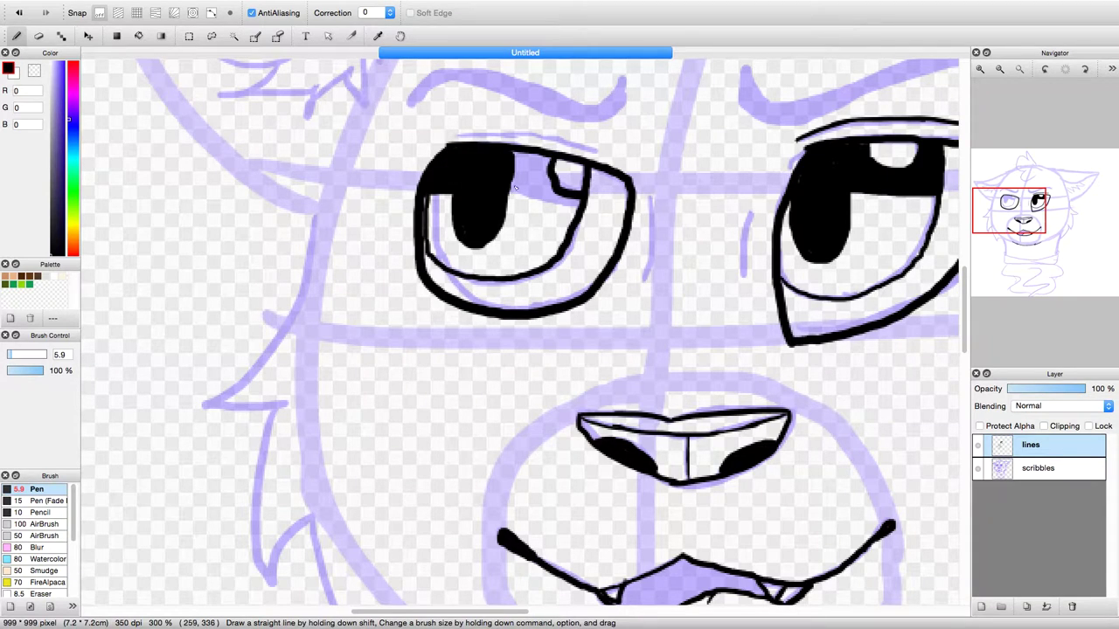
{"action": "mouse_move", "coordinate": [511, 194]}
{"action": "left_mouse_down"}
{"action": "mouse_move", "coordinate": [559, 197]}
{"action": "mouse_move", "coordinate": [515, 192]}
{"action": "mouse_move", "coordinate": [515, 160]}
{"action": "mouse_move", "coordinate": [548, 162]}
{"action": "mouse_move", "coordinate": [517, 164]}
{"action": "mouse_move", "coordinate": [540, 161]}
{"action": "mouse_move", "coordinate": [535, 192]}
{"action": "left_mouse_up"}
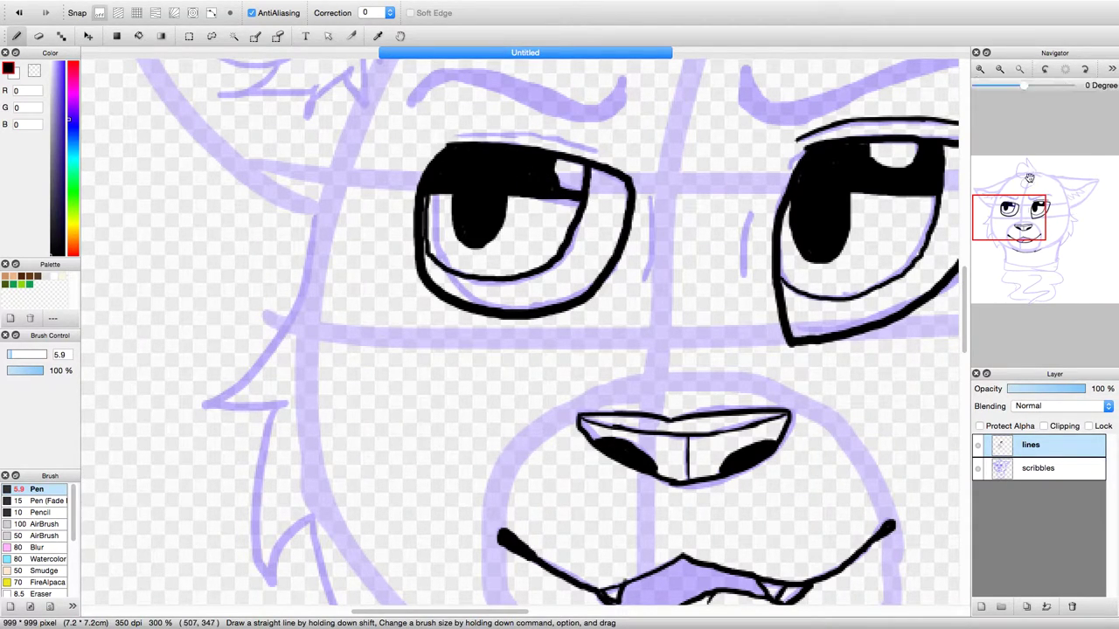
{"action": "left_click_drag", "start_coordinate": [1029, 218], "coordinate": [1041, 205]}
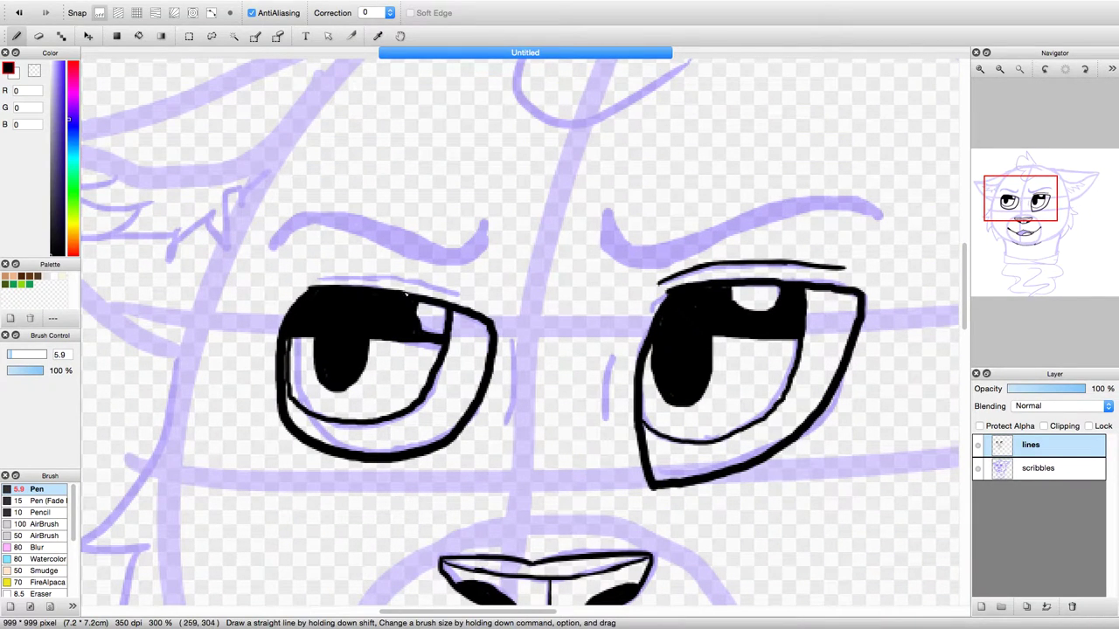
{"action": "left_click_drag", "start_coordinate": [320, 280], "coordinate": [455, 285]}
- Ink a thick curved eyebrow above each eye and a short bridge line beside each eye's inner edge
{"action": "mouse_move", "coordinate": [608, 212]}
{"action": "left_mouse_down"}
{"action": "mouse_move", "coordinate": [623, 262]}
{"action": "mouse_move", "coordinate": [657, 273]}
{"action": "mouse_move", "coordinate": [765, 224]}
{"action": "mouse_move", "coordinate": [823, 210]}
{"action": "mouse_move", "coordinate": [882, 216]}
{"action": "mouse_move", "coordinate": [792, 208]}
{"action": "mouse_move", "coordinate": [663, 253]}
{"action": "mouse_move", "coordinate": [630, 243]}
{"action": "mouse_move", "coordinate": [613, 211]}
{"action": "mouse_move", "coordinate": [623, 255]}
{"action": "mouse_move", "coordinate": [665, 269]}
{"action": "mouse_move", "coordinate": [628, 250]}
{"action": "mouse_move", "coordinate": [661, 262]}
{"action": "mouse_move", "coordinate": [644, 259]}
{"action": "mouse_move", "coordinate": [777, 210]}
{"action": "mouse_move", "coordinate": [890, 220]}
{"action": "left_mouse_up"}
{"action": "mouse_move", "coordinate": [1046, 213]}
{"action": "left_mouse_down"}
{"action": "mouse_move", "coordinate": [1060, 216]}
{"action": "mouse_move", "coordinate": [1056, 204]}
{"action": "left_mouse_up"}
{"action": "mouse_move", "coordinate": [373, 236]}
{"action": "left_mouse_down"}
{"action": "mouse_move", "coordinate": [335, 278]}
{"action": "mouse_move", "coordinate": [218, 242]}
{"action": "mouse_move", "coordinate": [176, 249]}
{"action": "mouse_move", "coordinate": [158, 271]}
{"action": "mouse_move", "coordinate": [184, 239]}
{"action": "mouse_move", "coordinate": [224, 234]}
{"action": "mouse_move", "coordinate": [302, 271]}
{"action": "mouse_move", "coordinate": [340, 273]}
{"action": "mouse_move", "coordinate": [374, 238]}
{"action": "mouse_move", "coordinate": [368, 268]}
{"action": "left_mouse_up"}
{"action": "left_click_drag", "start_coordinate": [163, 266], "coordinate": [155, 280]}
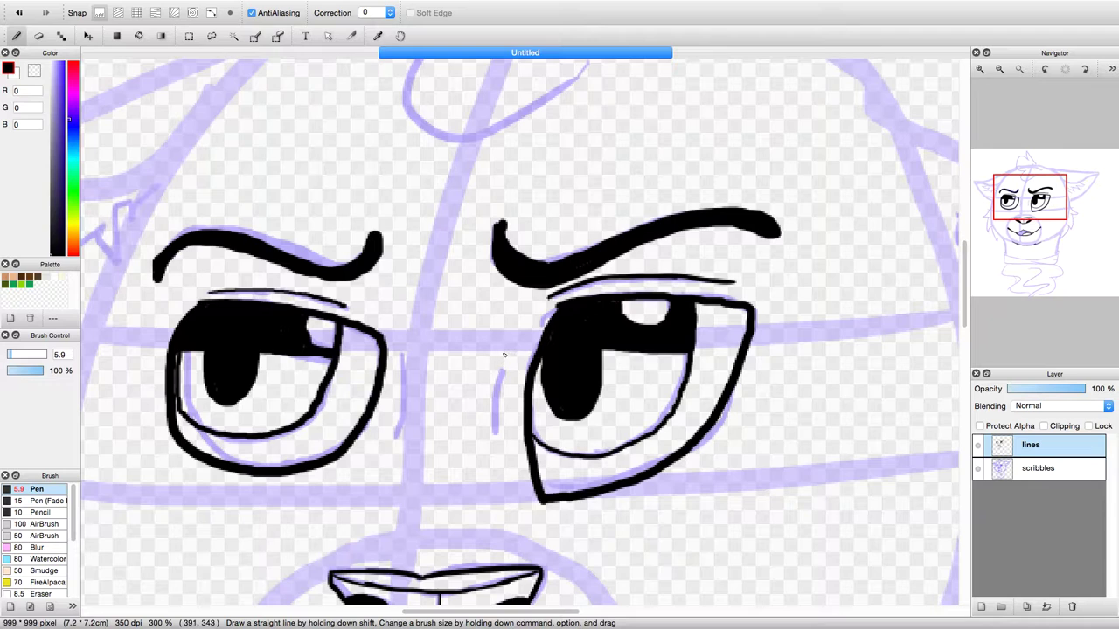
{"action": "left_click_drag", "start_coordinate": [504, 354], "coordinate": [492, 430]}
{"action": "left_click_drag", "start_coordinate": [405, 376], "coordinate": [385, 441]}
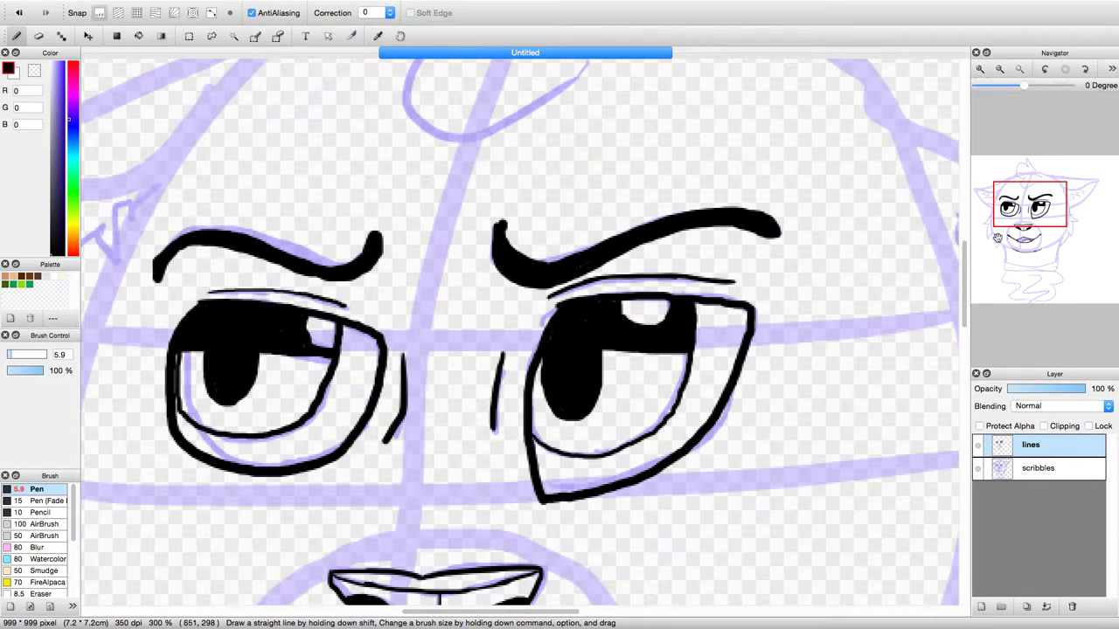
- Examine the eyes, eyebrows, nose and mouth line art at 100 % zoom with the scribbles layer hidden
{"action": "left_click", "coordinate": [979, 468]}
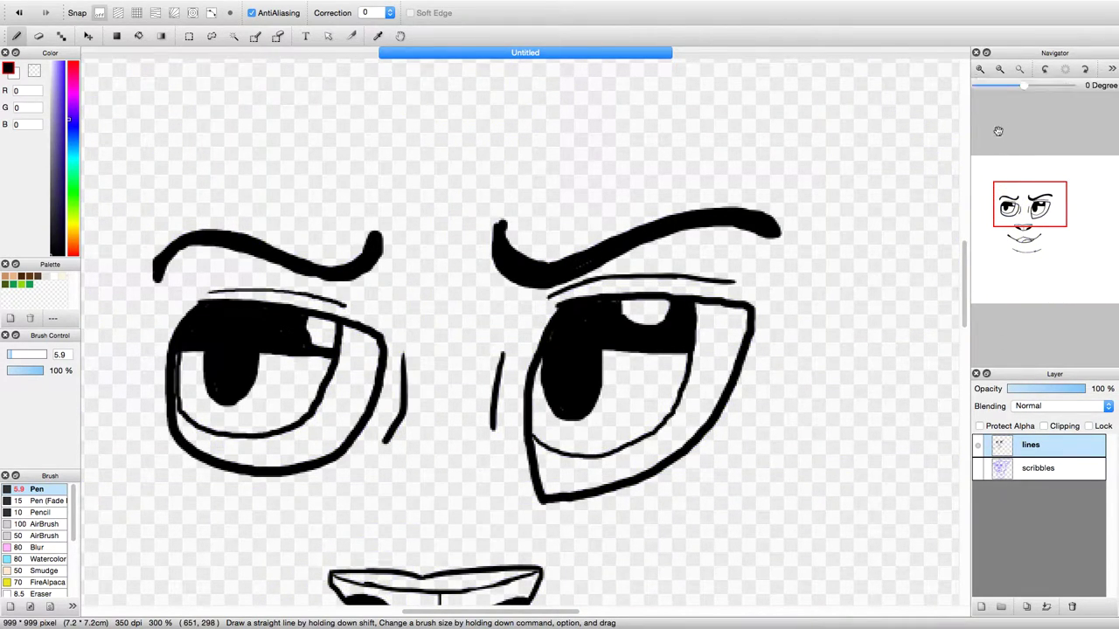
{"action": "left_click", "coordinate": [1000, 69]}
{"action": "left_click", "coordinate": [1002, 70]}
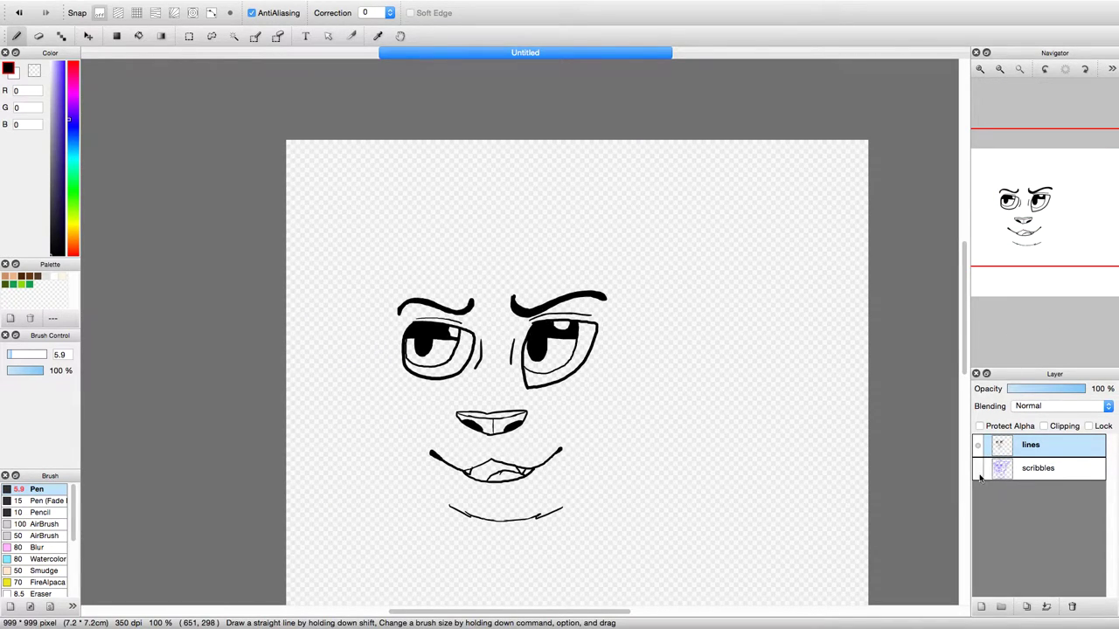
- Scribble a small test mark beside the right eye and remove it using undo and the size 35 eraser
{"action": "left_click_drag", "start_coordinate": [673, 352], "coordinate": [681, 358]}
{"action": "left_click", "coordinate": [19, 13]}
{"action": "left_click", "coordinate": [19, 13]}
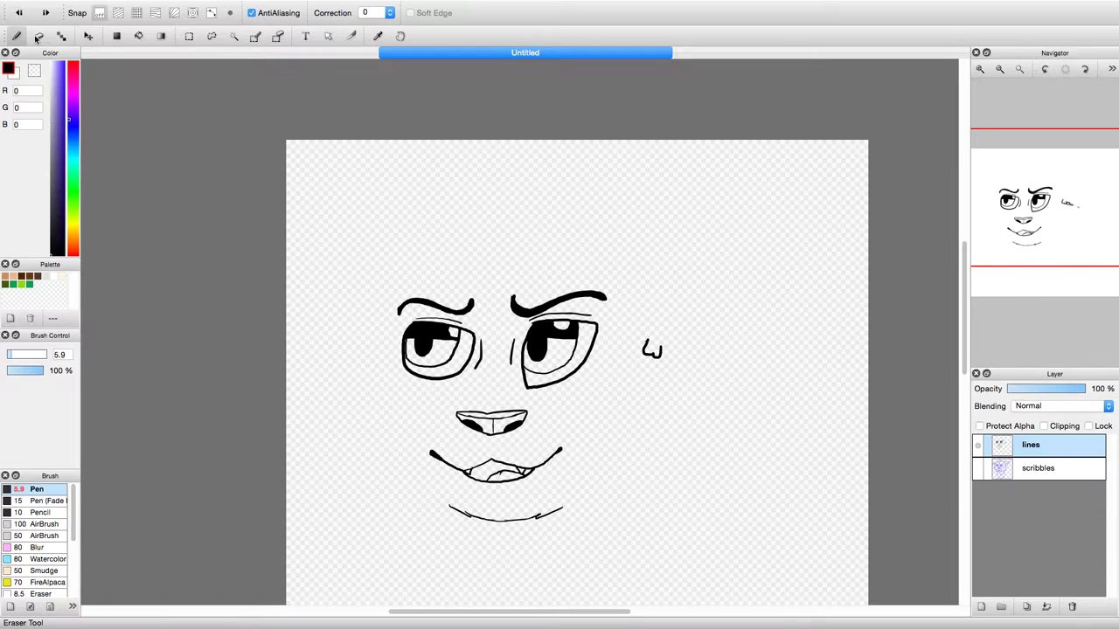
{"action": "left_click", "coordinate": [38, 35]}
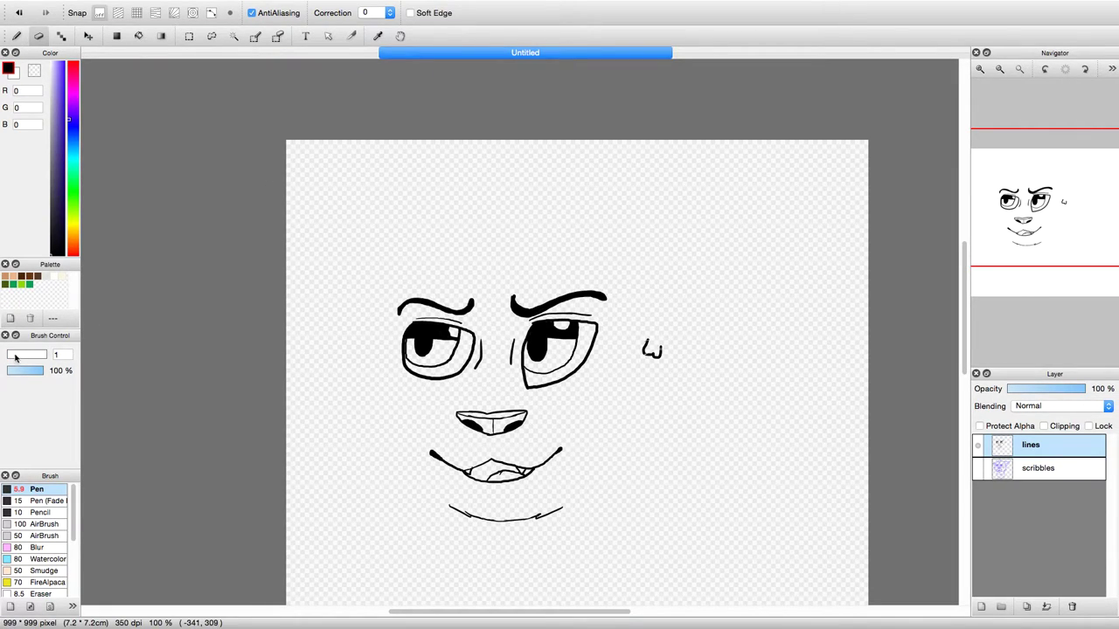
{"action": "left_click_drag", "start_coordinate": [47, 360], "coordinate": [33, 355]}
{"action": "mouse_move", "coordinate": [586, 325]}
{"action": "left_mouse_down"}
{"action": "mouse_move", "coordinate": [602, 380]}
{"action": "mouse_move", "coordinate": [660, 357]}
{"action": "mouse_move", "coordinate": [652, 369]}
{"action": "left_mouse_up"}
{"action": "left_click", "coordinate": [18, 12]}
- Show the scribbles layer again and ink the curled hair tuft and the top head contour on both sides of it
{"action": "left_click", "coordinate": [979, 468]}
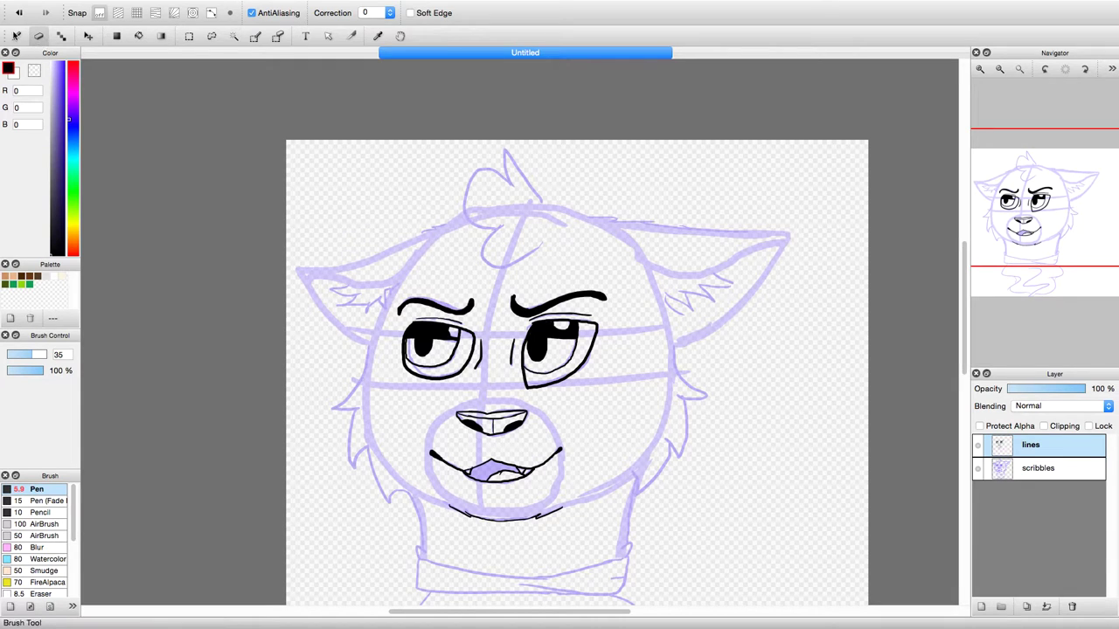
{"action": "left_click", "coordinate": [16, 36]}
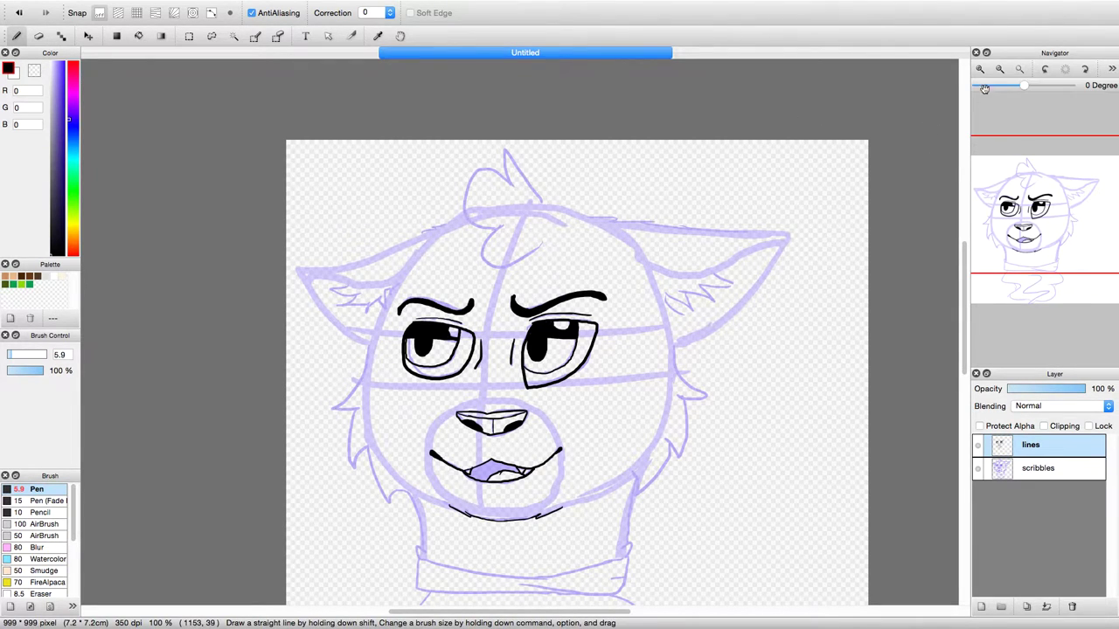
{"action": "scroll", "coordinate": [1056, 239], "scroll_direction": "up", "scroll_amount": 5}
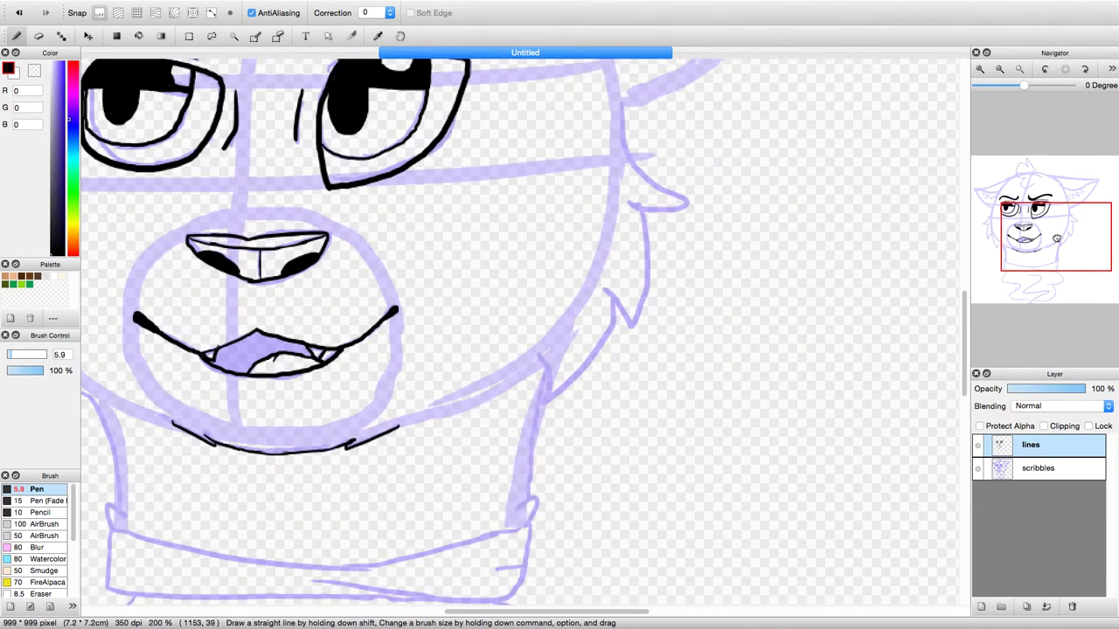
{"action": "left_click_drag", "start_coordinate": [1056, 238], "coordinate": [1025, 174]}
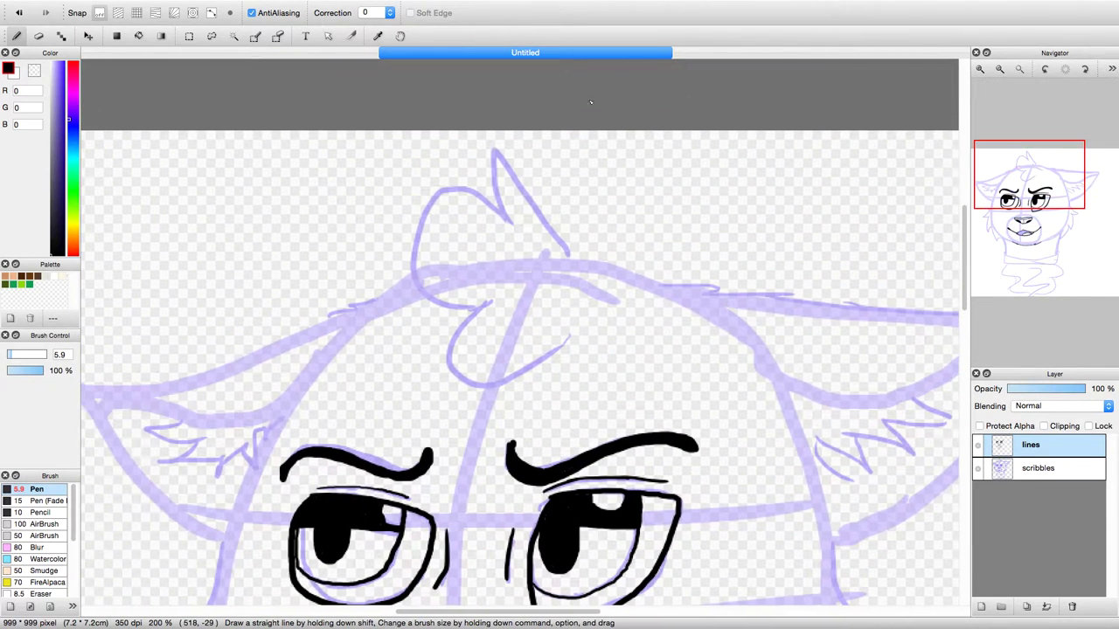
{"action": "mouse_move", "coordinate": [564, 253]}
{"action": "left_mouse_down"}
{"action": "mouse_move", "coordinate": [495, 159]}
{"action": "mouse_move", "coordinate": [507, 223]}
{"action": "mouse_move", "coordinate": [403, 264]}
{"action": "mouse_move", "coordinate": [503, 289]}
{"action": "mouse_move", "coordinate": [448, 336]}
{"action": "mouse_move", "coordinate": [578, 334]}
{"action": "left_mouse_up"}
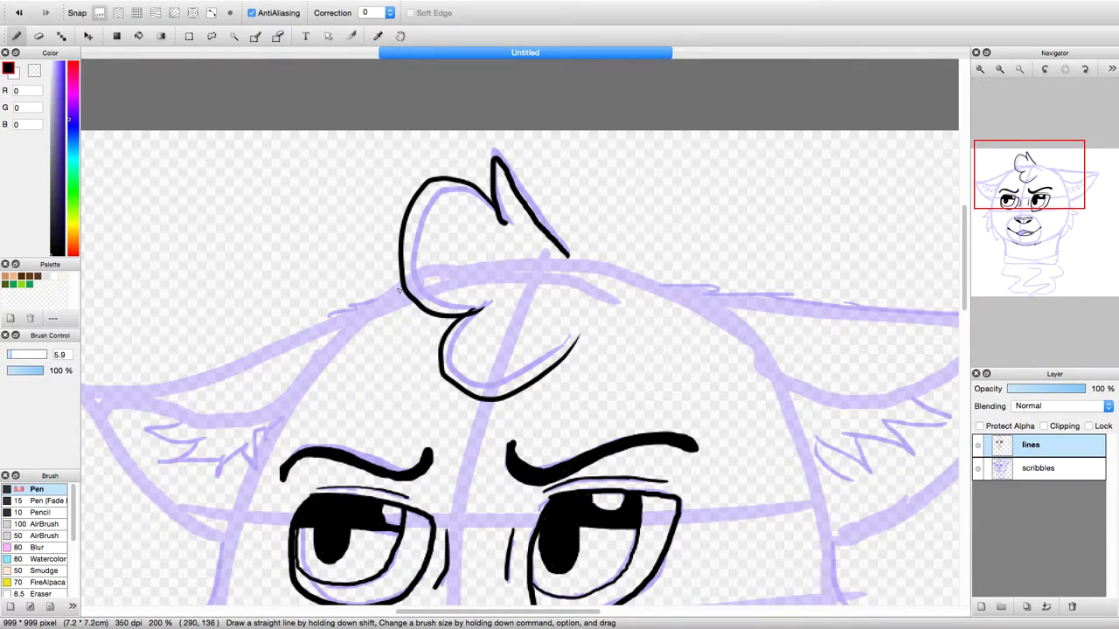
{"action": "left_click_drag", "start_coordinate": [398, 289], "coordinate": [301, 330]}
{"action": "left_click_drag", "start_coordinate": [570, 259], "coordinate": [724, 291]}
- Ink the left ear's pointed outline from the head contour down to the cheek, and its curved inner fold
{"action": "mouse_move", "coordinate": [1075, 232]}
{"action": "left_mouse_down"}
{"action": "mouse_move", "coordinate": [1058, 257]}
{"action": "mouse_move", "coordinate": [1059, 244]}
{"action": "left_mouse_up"}
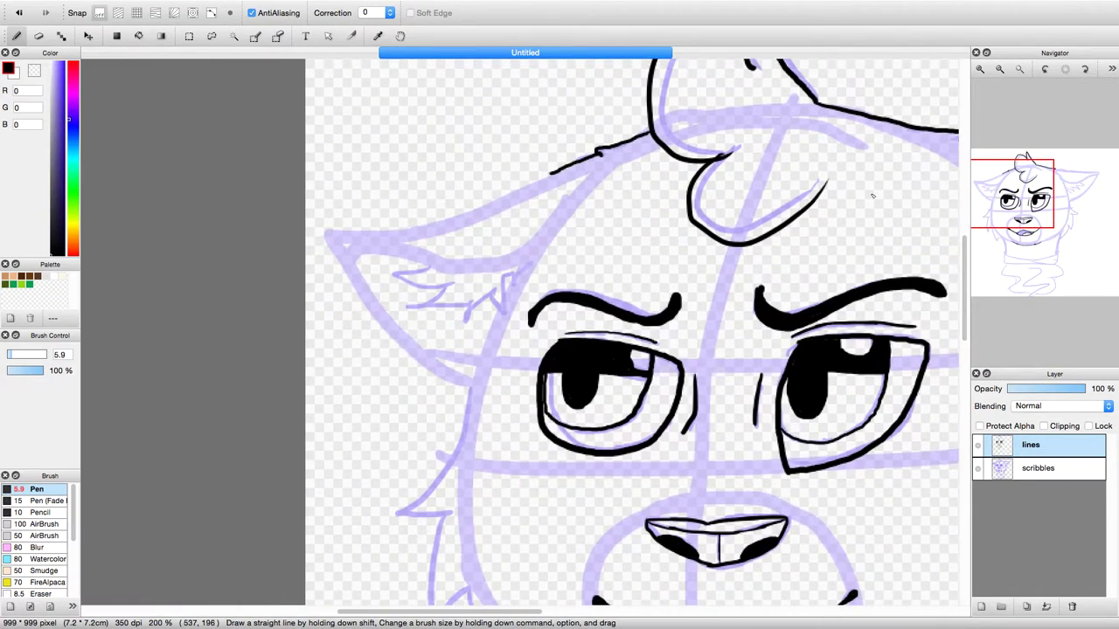
{"action": "mouse_move", "coordinate": [548, 177]}
{"action": "left_mouse_down"}
{"action": "mouse_move", "coordinate": [523, 198]}
{"action": "mouse_move", "coordinate": [440, 218]}
{"action": "mouse_move", "coordinate": [320, 224]}
{"action": "mouse_move", "coordinate": [356, 305]}
{"action": "mouse_move", "coordinate": [471, 398]}
{"action": "left_mouse_up"}
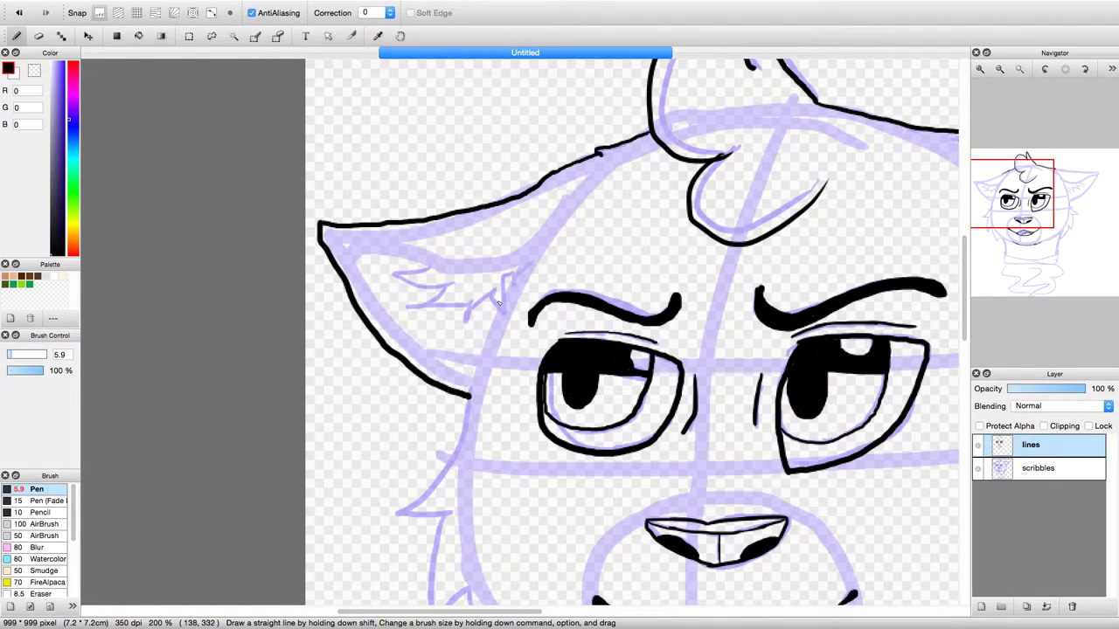
{"action": "mouse_move", "coordinate": [582, 185]}
{"action": "left_mouse_down"}
{"action": "mouse_move", "coordinate": [546, 244]}
{"action": "mouse_move", "coordinate": [464, 274]}
{"action": "mouse_move", "coordinate": [380, 252]}
{"action": "mouse_move", "coordinate": [345, 267]}
{"action": "left_mouse_up"}
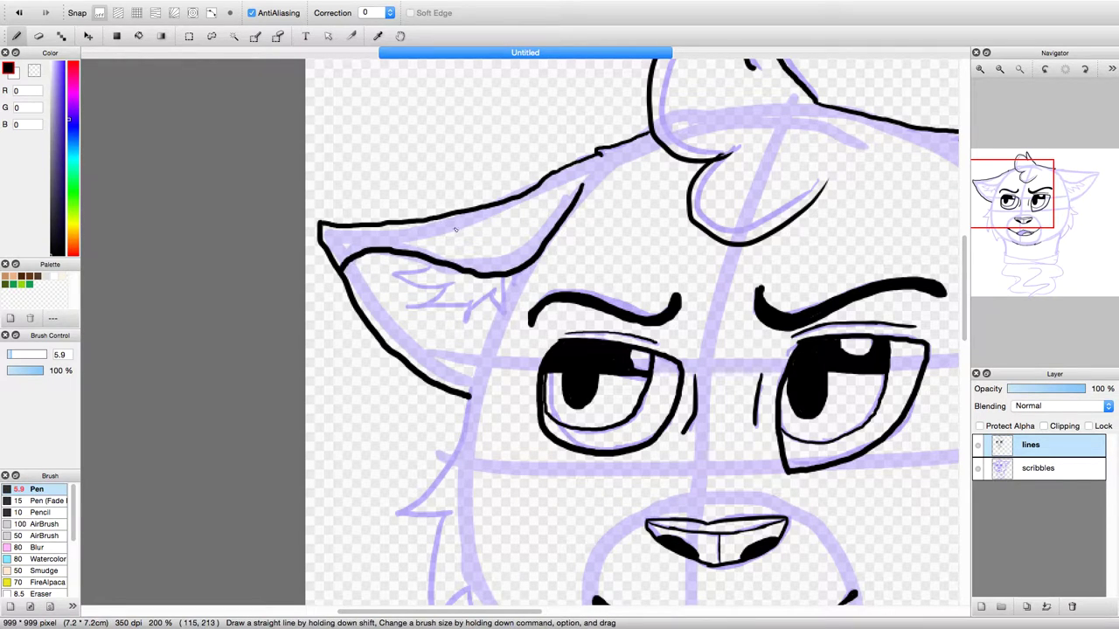
- Ink the right ear's pointed outline and curved inner fold, with thin jagged fur strokes inside the ear
{"action": "left_click_drag", "start_coordinate": [1016, 194], "coordinate": [1061, 186]}
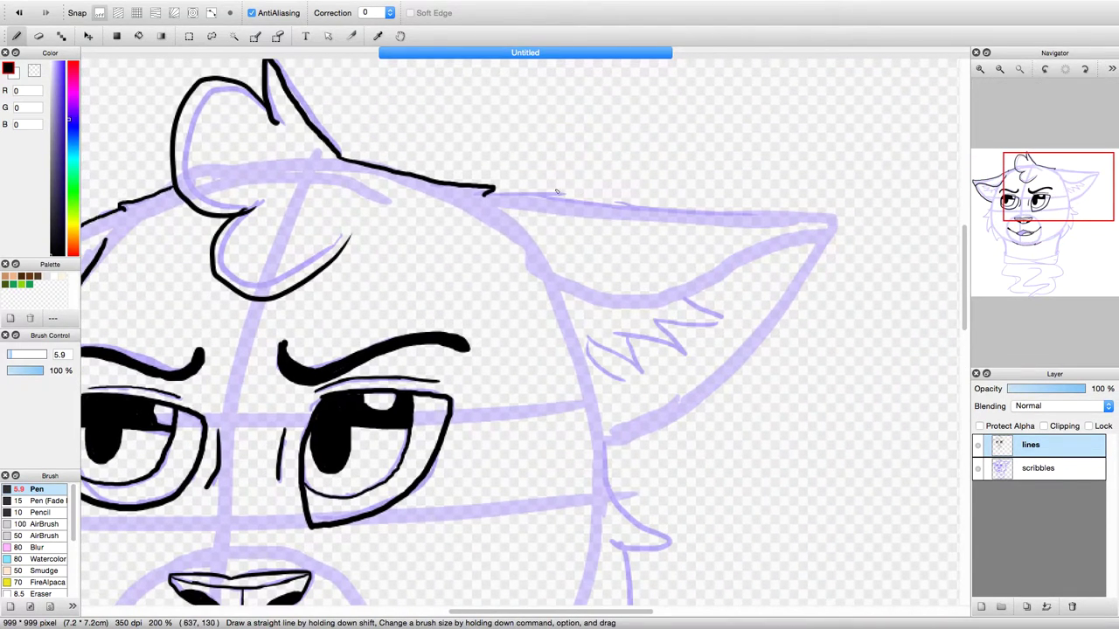
{"action": "mouse_move", "coordinate": [487, 194]}
{"action": "left_mouse_down"}
{"action": "mouse_move", "coordinate": [828, 225]}
{"action": "mouse_move", "coordinate": [804, 282]}
{"action": "mouse_move", "coordinate": [723, 377]}
{"action": "mouse_move", "coordinate": [642, 439]}
{"action": "mouse_move", "coordinate": [605, 446]}
{"action": "left_mouse_up"}
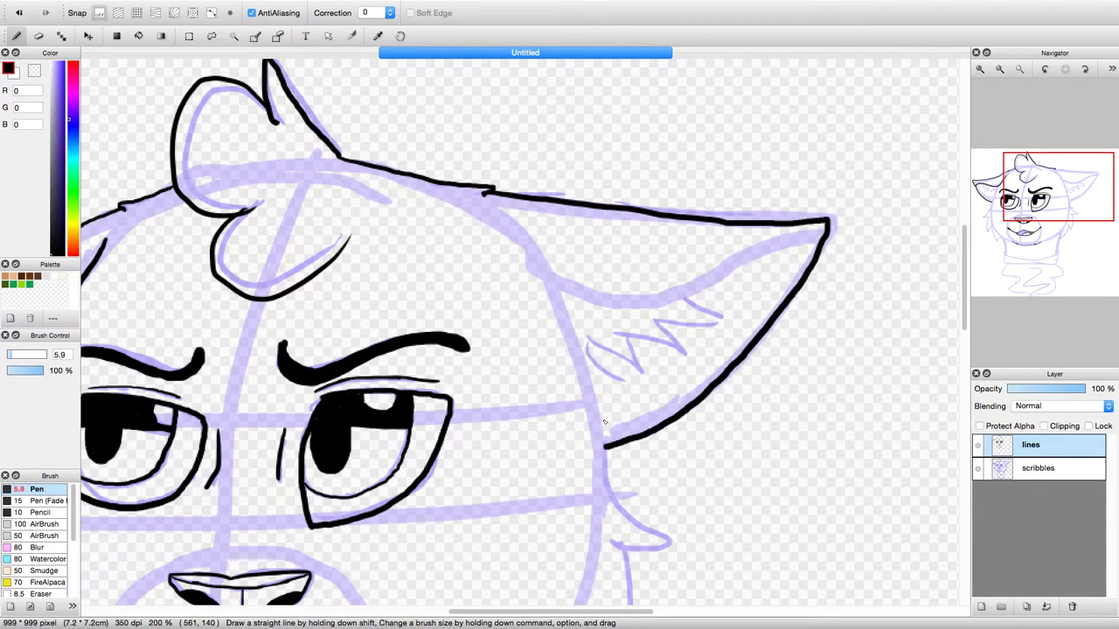
{"action": "mouse_move", "coordinate": [524, 250]}
{"action": "left_mouse_down"}
{"action": "mouse_move", "coordinate": [572, 289]}
{"action": "mouse_move", "coordinate": [682, 292]}
{"action": "mouse_move", "coordinate": [825, 229]}
{"action": "left_mouse_up"}
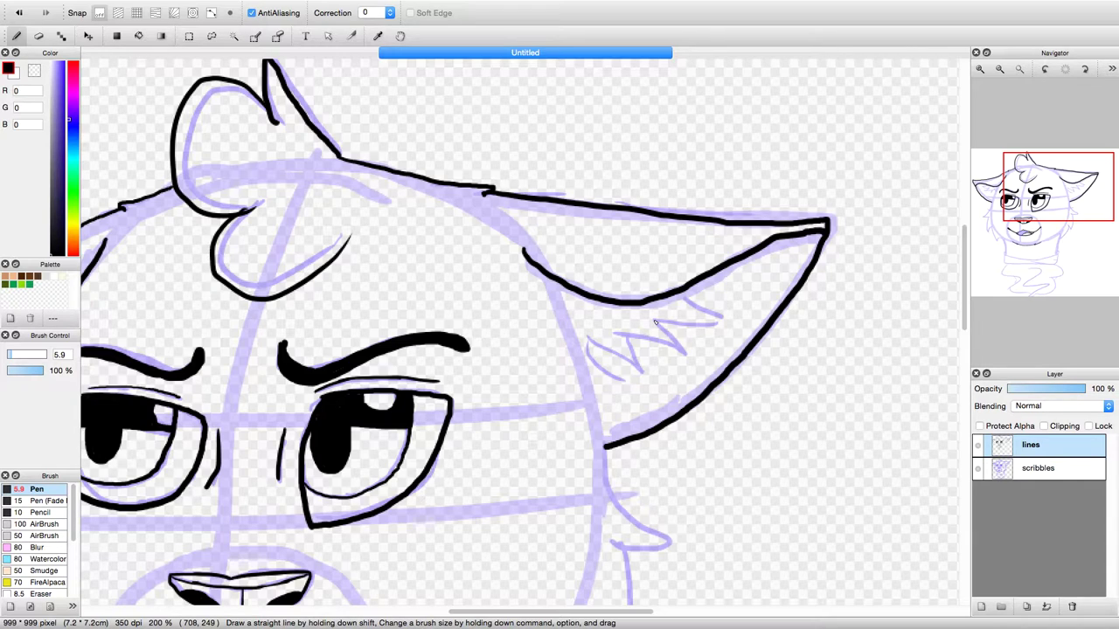
{"action": "left_click_drag", "start_coordinate": [678, 292], "coordinate": [722, 317]}
{"action": "left_click_drag", "start_coordinate": [722, 322], "coordinate": [657, 325]}
{"action": "mouse_move", "coordinate": [582, 348]}
{"action": "left_mouse_down"}
{"action": "mouse_move", "coordinate": [639, 372]}
{"action": "mouse_move", "coordinate": [650, 349]}
{"action": "mouse_move", "coordinate": [678, 343]}
{"action": "left_mouse_up"}
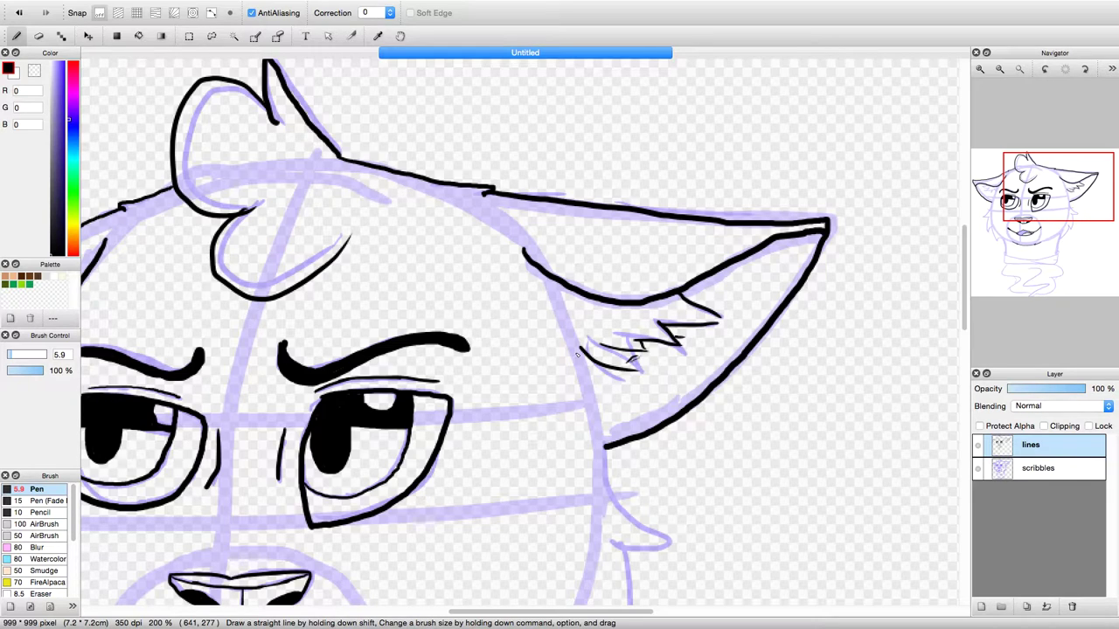
- Examine the head and ear line art zoomed out with the scribbles layer briefly hidden
{"action": "left_click", "coordinate": [977, 469]}
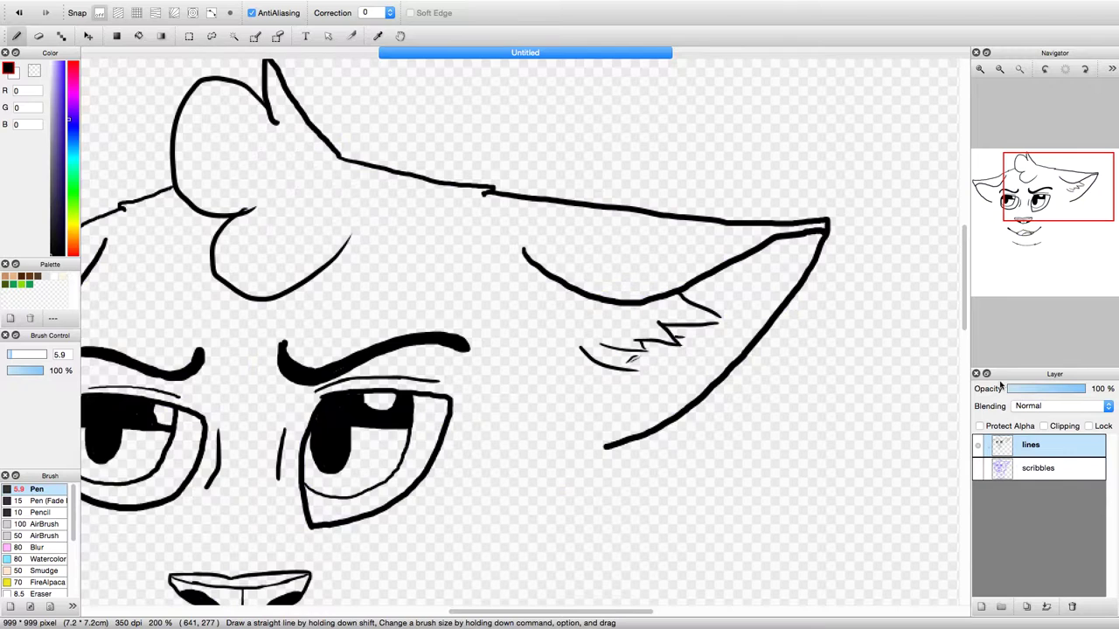
{"action": "left_click", "coordinate": [1020, 68]}
{"action": "left_click", "coordinate": [1020, 68]}
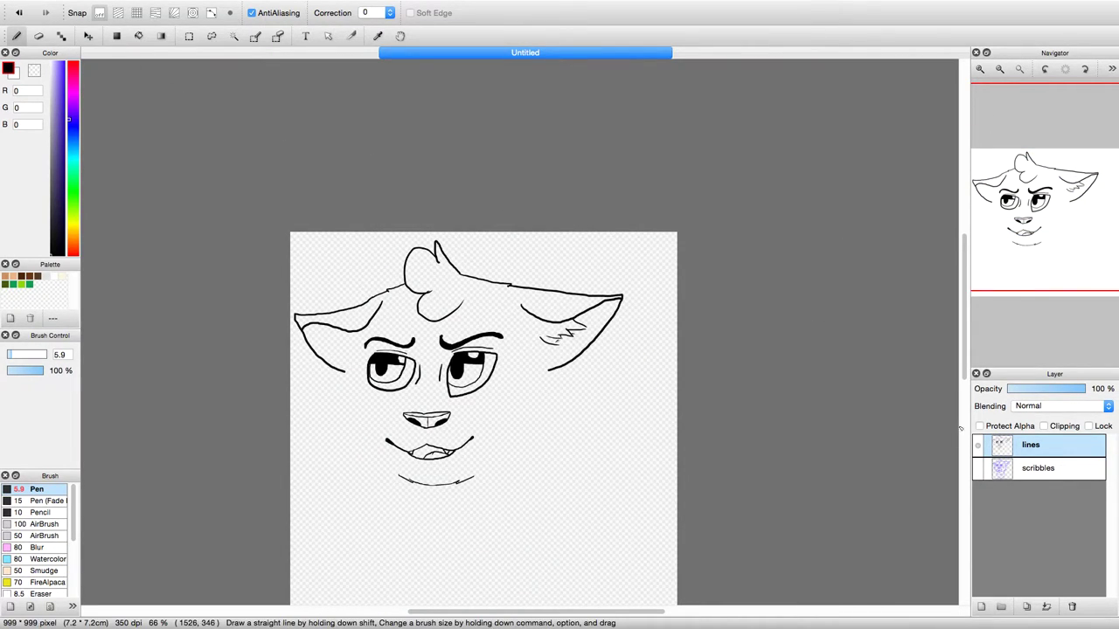
{"action": "left_click", "coordinate": [978, 469]}
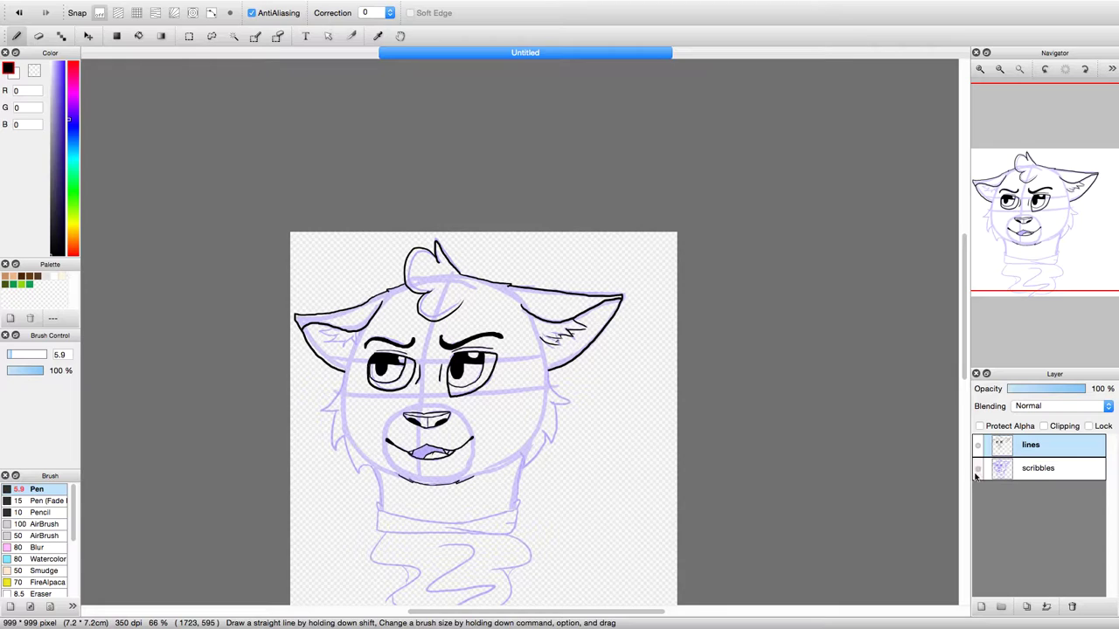
- Erase the upper edge of the left ear with the size 35 eraser and return to the brush
{"action": "left_click", "coordinate": [38, 38]}
{"action": "left_click_drag", "start_coordinate": [393, 291], "coordinate": [319, 315]}
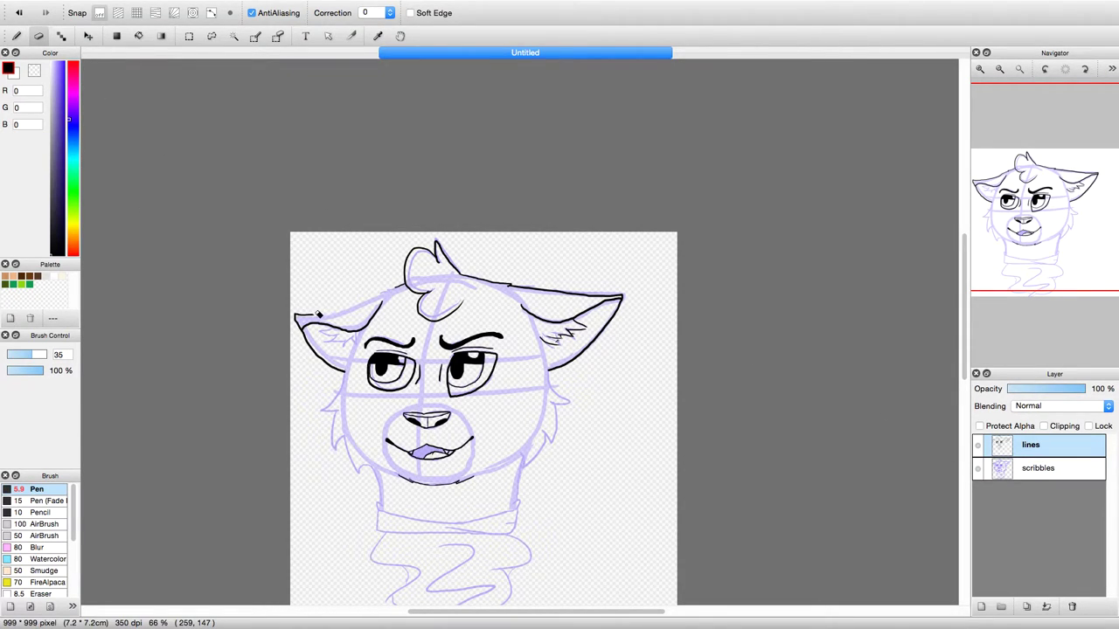
{"action": "left_click", "coordinate": [16, 36]}
- Redraw the left ear's upper edge as one smooth line from the ear tip to the head contour, undoing a shorter first attempt
{"action": "left_click", "coordinate": [980, 69]}
{"action": "left_click", "coordinate": [980, 69]}
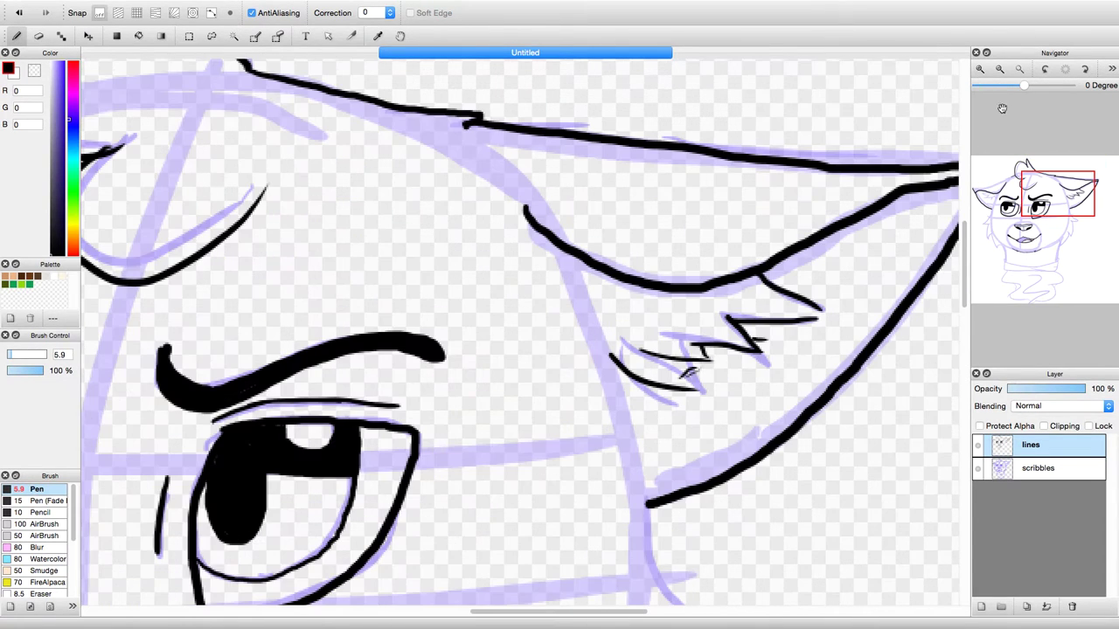
{"action": "mouse_move", "coordinate": [1040, 210]}
{"action": "left_mouse_down"}
{"action": "mouse_move", "coordinate": [1005, 201]}
{"action": "mouse_move", "coordinate": [1000, 185]}
{"action": "left_mouse_up"}
{"action": "left_click_drag", "start_coordinate": [204, 358], "coordinate": [518, 294]}
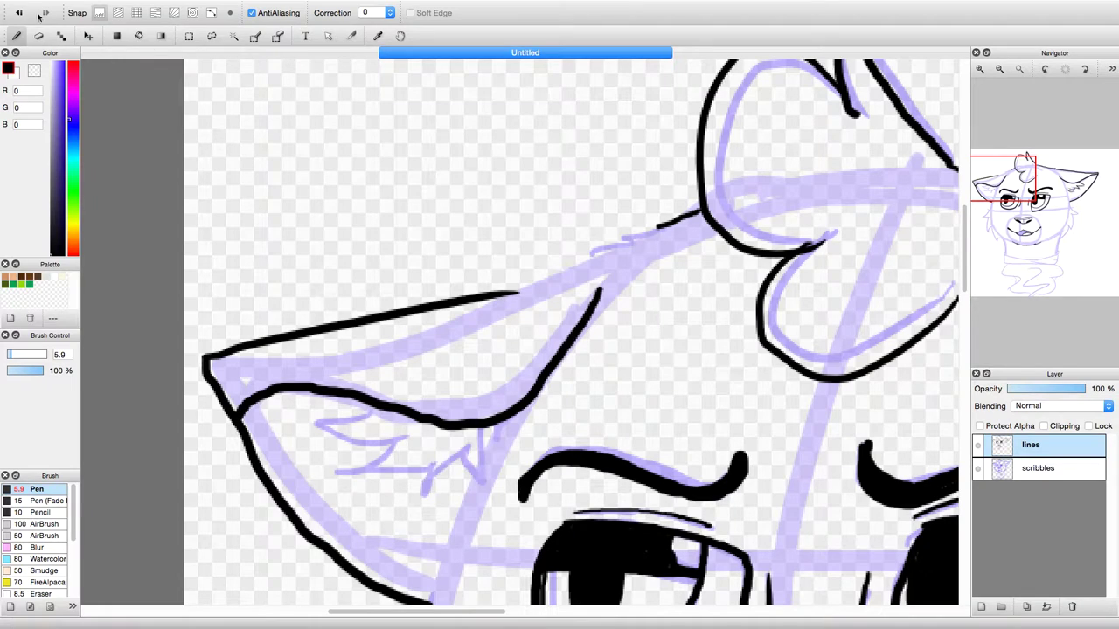
{"action": "key", "text": "super+z"}
{"action": "left_click_drag", "start_coordinate": [206, 360], "coordinate": [658, 226]}
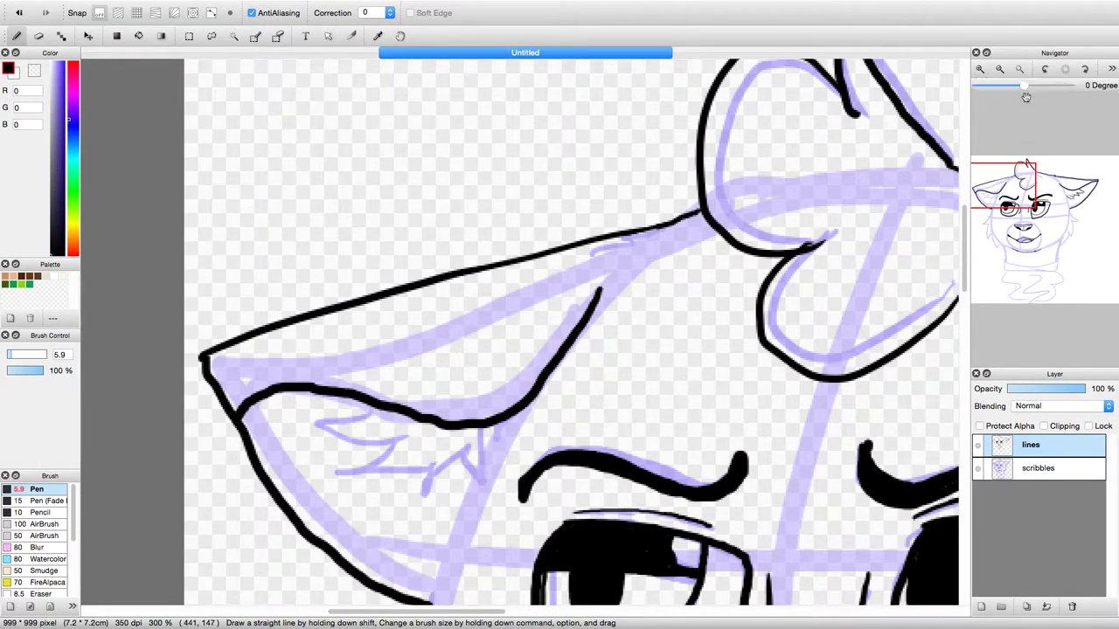
- Ink the jagged fur strokes inside the left ear on the lines layer, following the sketch
{"action": "mouse_move", "coordinate": [982, 114]}
{"action": "left_click", "coordinate": [1016, 201]}
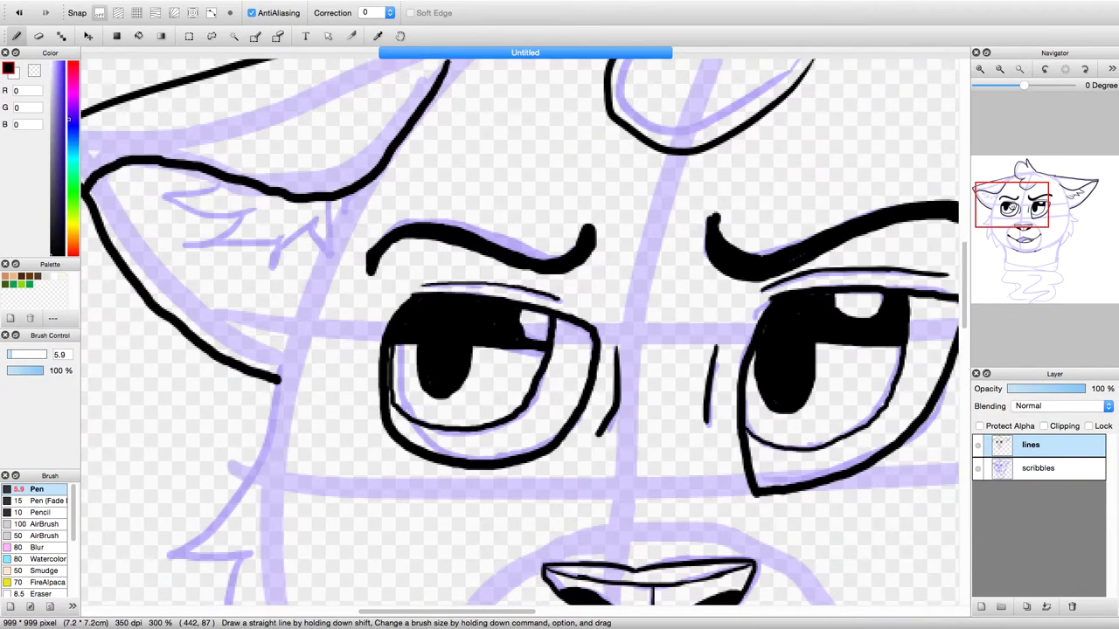
{"action": "mouse_move", "coordinate": [219, 179]}
{"action": "left_mouse_down"}
{"action": "mouse_move", "coordinate": [207, 215]}
{"action": "mouse_move", "coordinate": [238, 216]}
{"action": "mouse_move", "coordinate": [187, 237]}
{"action": "mouse_move", "coordinate": [276, 233]}
{"action": "mouse_move", "coordinate": [272, 262]}
{"action": "mouse_move", "coordinate": [297, 234]}
{"action": "mouse_move", "coordinate": [328, 256]}
{"action": "mouse_move", "coordinate": [337, 200]}
{"action": "left_mouse_up"}
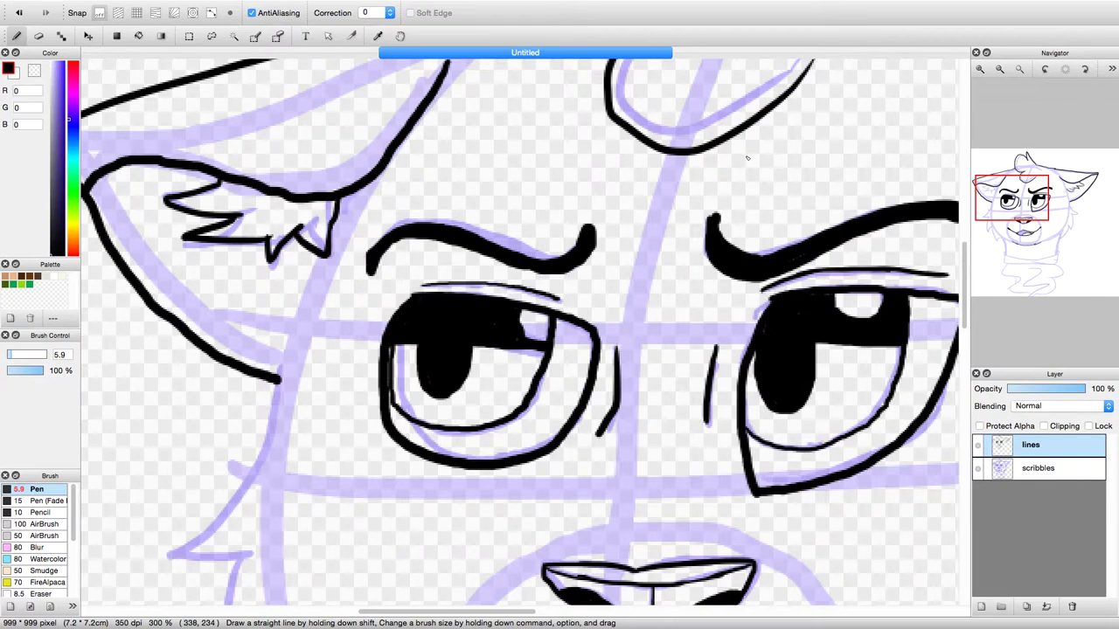
- Ink the pointed fur tufts running down the left cheek from the base of the ear
{"action": "mouse_move", "coordinate": [1007, 203]}
{"action": "left_click_drag", "start_coordinate": [1038, 208], "coordinate": [1001, 226]}
{"action": "mouse_move", "coordinate": [396, 143]}
{"action": "left_mouse_down"}
{"action": "mouse_move", "coordinate": [365, 241]}
{"action": "mouse_move", "coordinate": [286, 306]}
{"action": "mouse_move", "coordinate": [363, 316]}
{"action": "mouse_move", "coordinate": [338, 405]}
{"action": "mouse_move", "coordinate": [346, 475]}
{"action": "mouse_move", "coordinate": [404, 429]}
{"action": "left_mouse_up"}
{"action": "left_click_drag", "start_coordinate": [1007, 219], "coordinate": [1020, 251]}
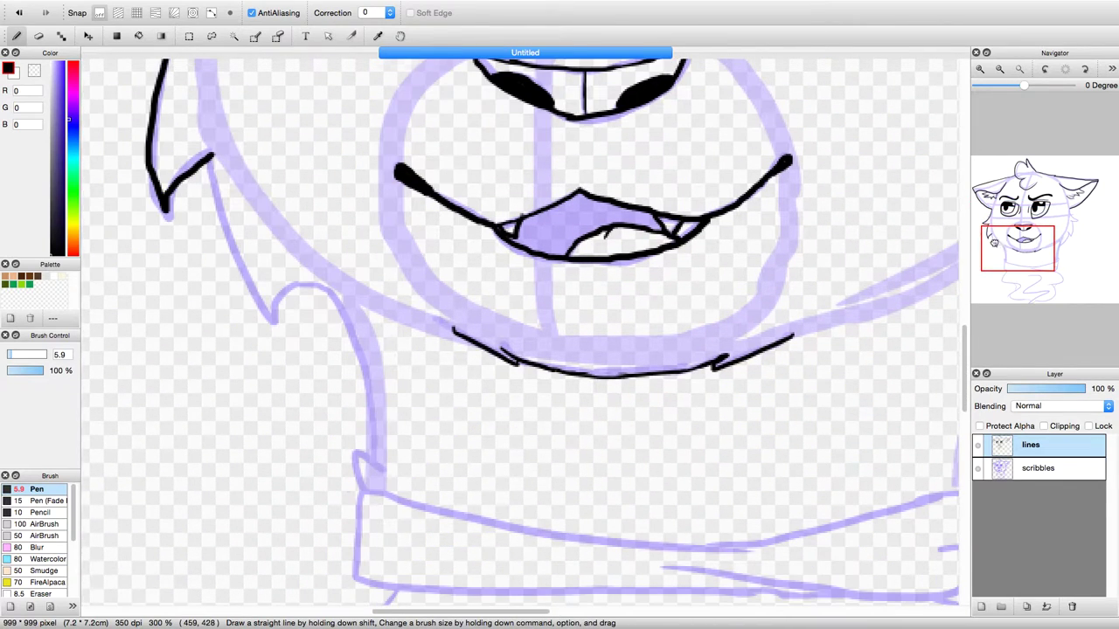
{"action": "mouse_move", "coordinate": [212, 165]}
{"action": "left_mouse_down"}
{"action": "mouse_move", "coordinate": [253, 310]}
{"action": "mouse_move", "coordinate": [273, 324]}
{"action": "mouse_move", "coordinate": [306, 297]}
{"action": "mouse_move", "coordinate": [369, 330]}
{"action": "mouse_move", "coordinate": [356, 469]}
{"action": "mouse_move", "coordinate": [372, 492]}
{"action": "left_mouse_up"}
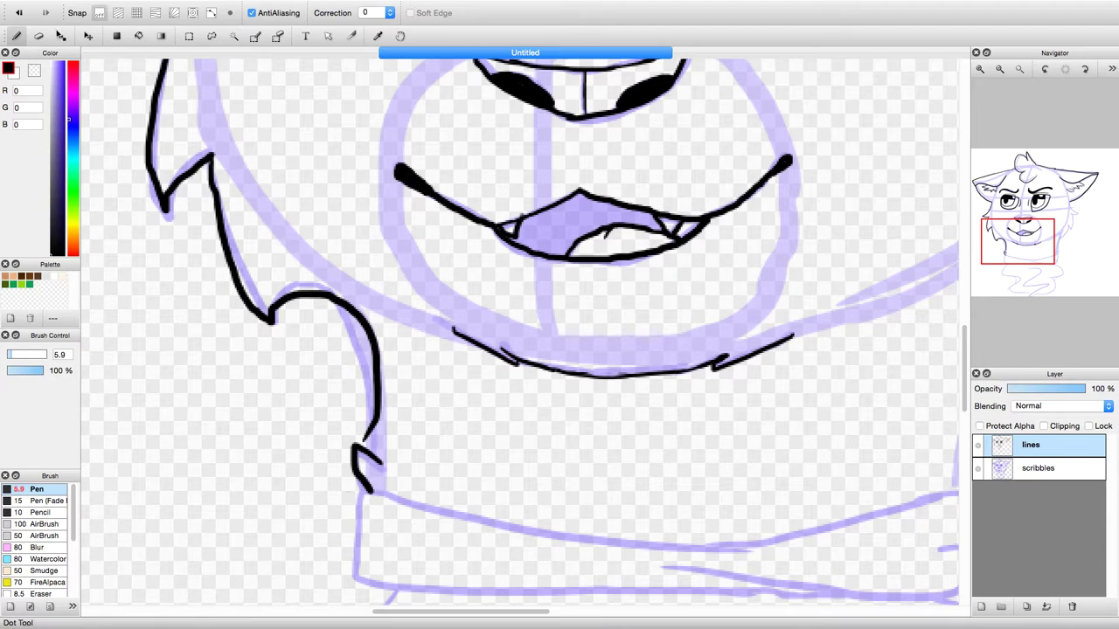
{"action": "left_click", "coordinate": [18, 12]}
{"action": "left_click", "coordinate": [19, 12]}
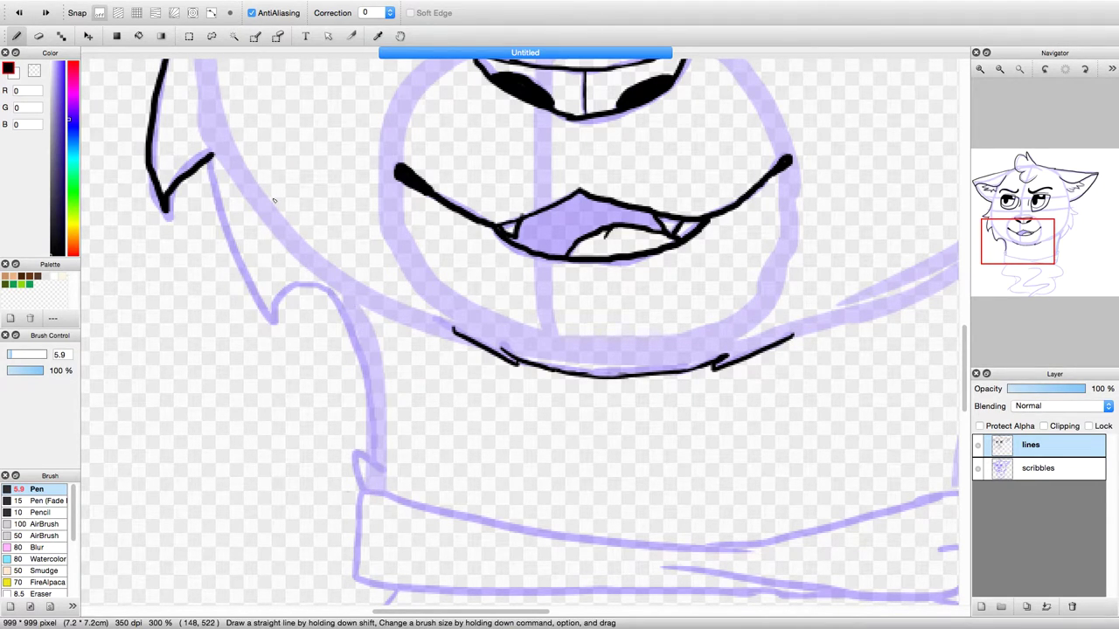
- Ink the lowest left cheek tuft and the left neck line down to a small fur tuft at the collar
{"action": "mouse_move", "coordinate": [212, 154]}
{"action": "left_mouse_down"}
{"action": "mouse_move", "coordinate": [246, 302]}
{"action": "mouse_move", "coordinate": [277, 332]}
{"action": "mouse_move", "coordinate": [313, 290]}
{"action": "left_mouse_up"}
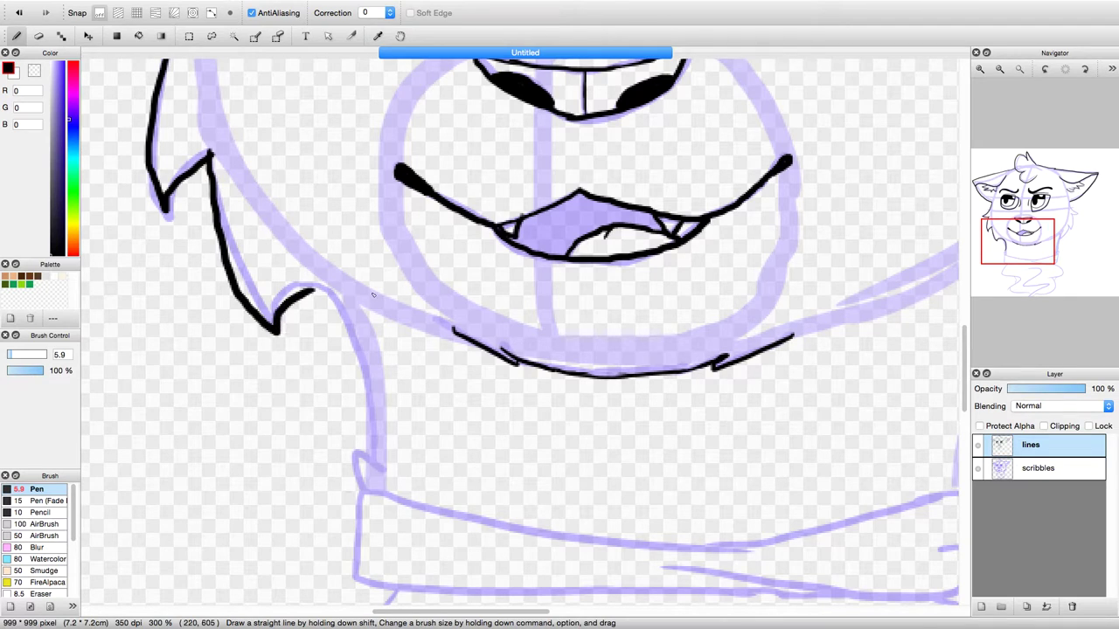
{"action": "left_click_drag", "start_coordinate": [363, 489], "coordinate": [375, 463]}
{"action": "mouse_move", "coordinate": [308, 292]}
{"action": "left_mouse_down"}
{"action": "mouse_move", "coordinate": [364, 356]}
{"action": "mouse_move", "coordinate": [378, 436]}
{"action": "left_mouse_up"}
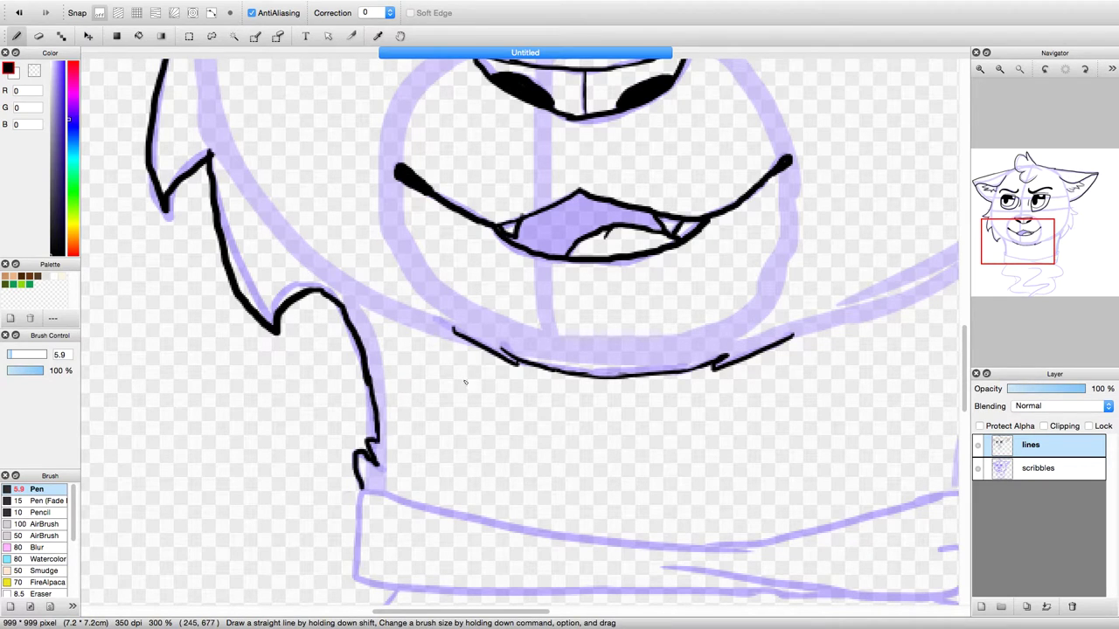
- Ink the small fur tuft where the right neck meets the collar and the jagged fur along the right cheek
{"action": "scroll", "coordinate": [428, 401], "scroll_direction": "down", "scroll_amount": 5}
{"action": "scroll", "coordinate": [525, 367], "scroll_direction": "right", "scroll_amount": 8}
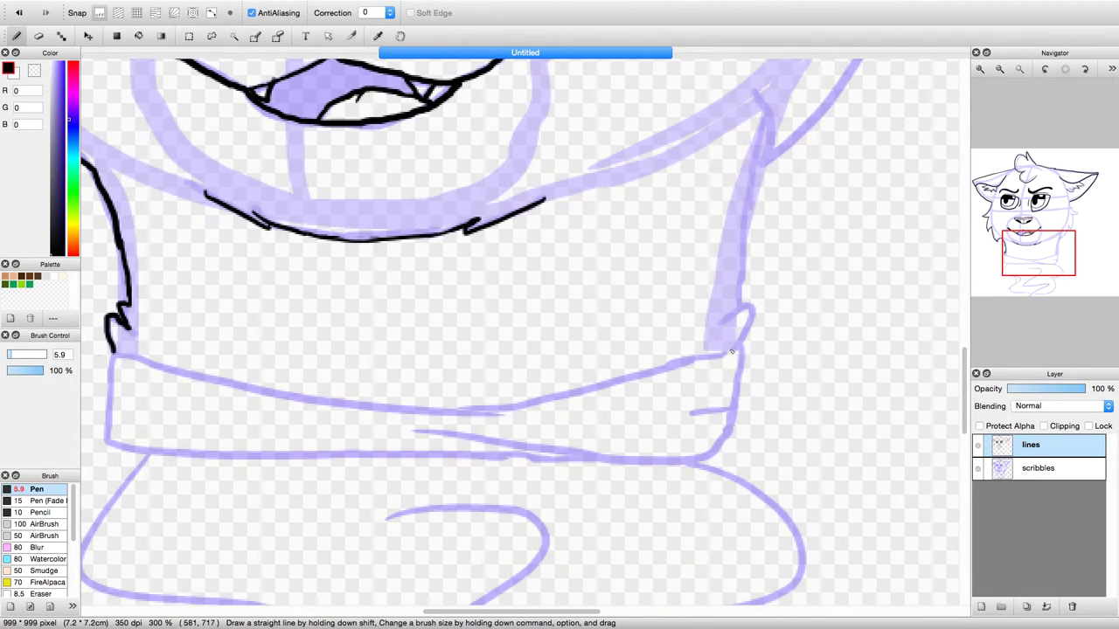
{"action": "left_click_drag", "start_coordinate": [731, 351], "coordinate": [731, 318]}
{"action": "left_click_drag", "start_coordinate": [1039, 253], "coordinate": [1062, 227]}
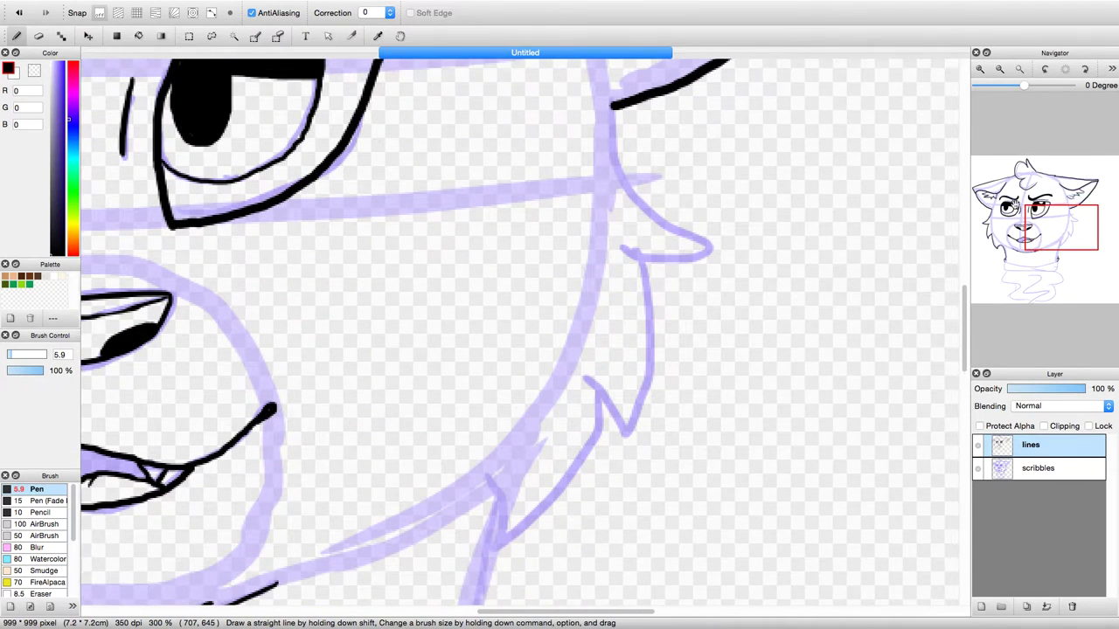
{"action": "mouse_move", "coordinate": [615, 127]}
{"action": "left_mouse_down"}
{"action": "mouse_move", "coordinate": [647, 203]}
{"action": "mouse_move", "coordinate": [719, 234]}
{"action": "mouse_move", "coordinate": [647, 252]}
{"action": "mouse_move", "coordinate": [651, 371]}
{"action": "mouse_move", "coordinate": [602, 401]}
{"action": "mouse_move", "coordinate": [500, 546]}
{"action": "mouse_move", "coordinate": [464, 491]}
{"action": "left_mouse_up"}
- Ink the right neck line joining the lowest cheek tuft to the small fur tuft at the collar
{"action": "left_click", "coordinate": [1035, 245]}
{"action": "left_click", "coordinate": [1036, 253]}
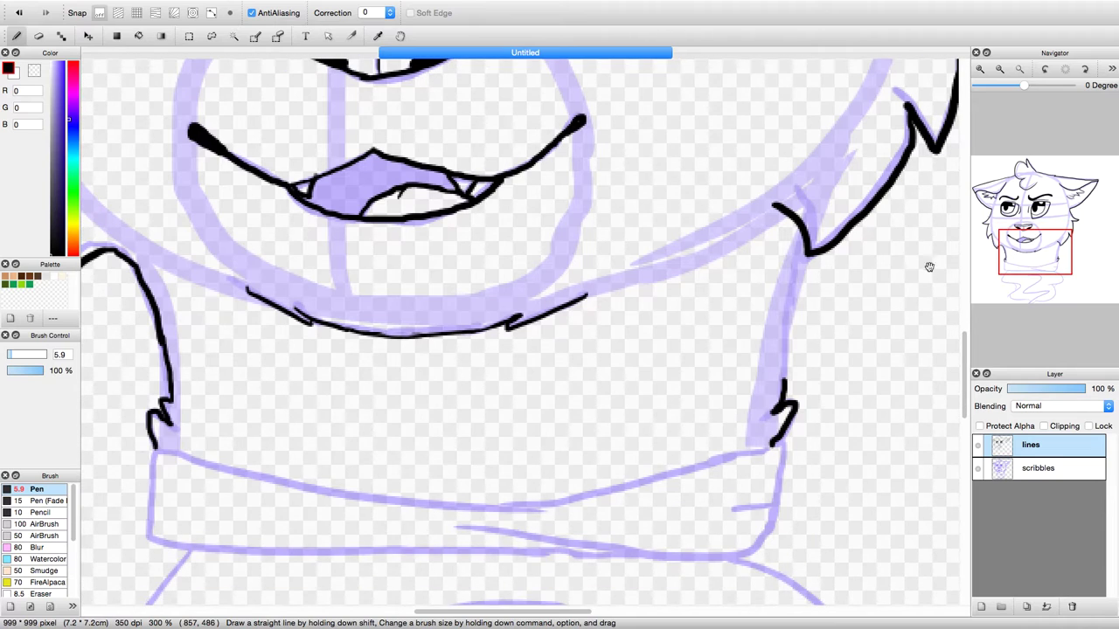
{"action": "left_click_drag", "start_coordinate": [806, 253], "coordinate": [784, 385]}
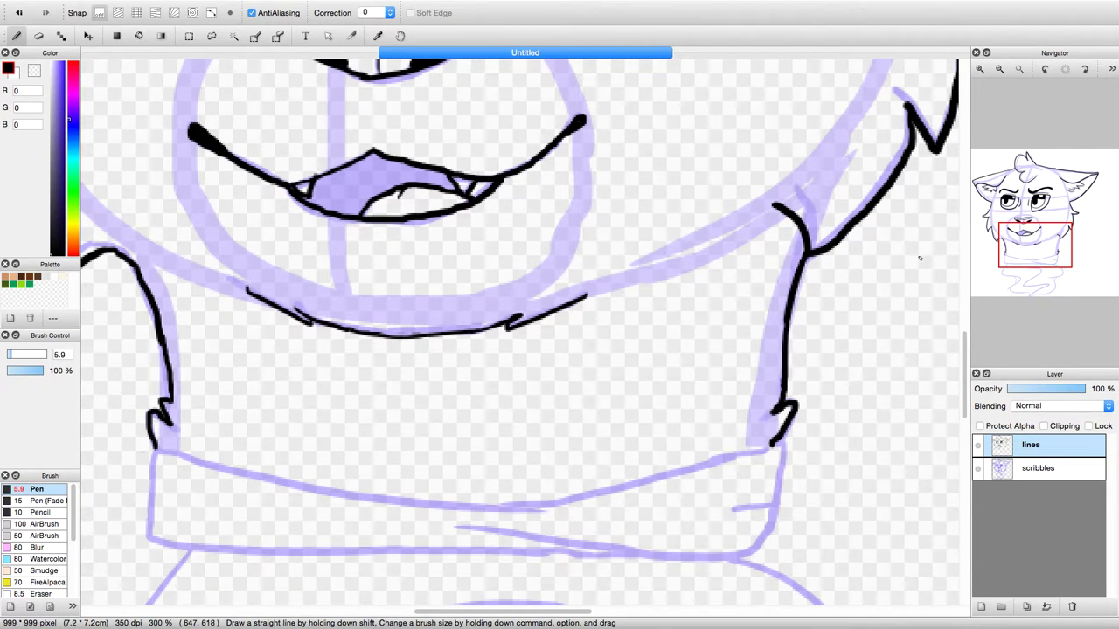
- Examine the whole head and neck line art with the scribbles layer briefly hidden
{"action": "left_click", "coordinate": [999, 68]}
{"action": "left_click", "coordinate": [1000, 68]}
{"action": "left_click", "coordinate": [999, 68]}
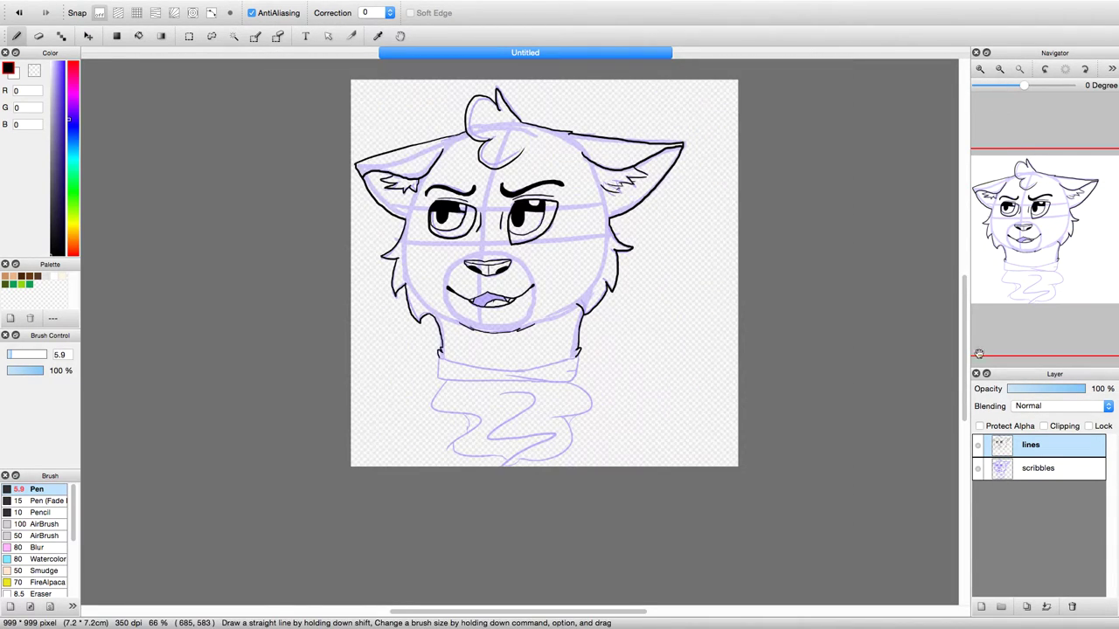
{"action": "left_click", "coordinate": [978, 469]}
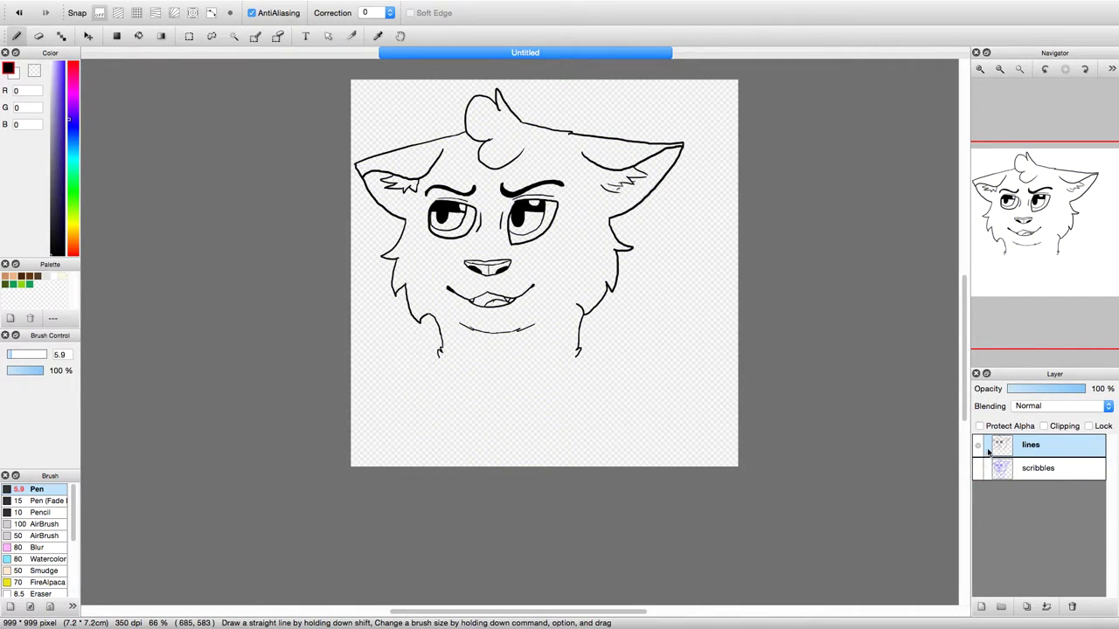
{"action": "left_click", "coordinate": [979, 470]}
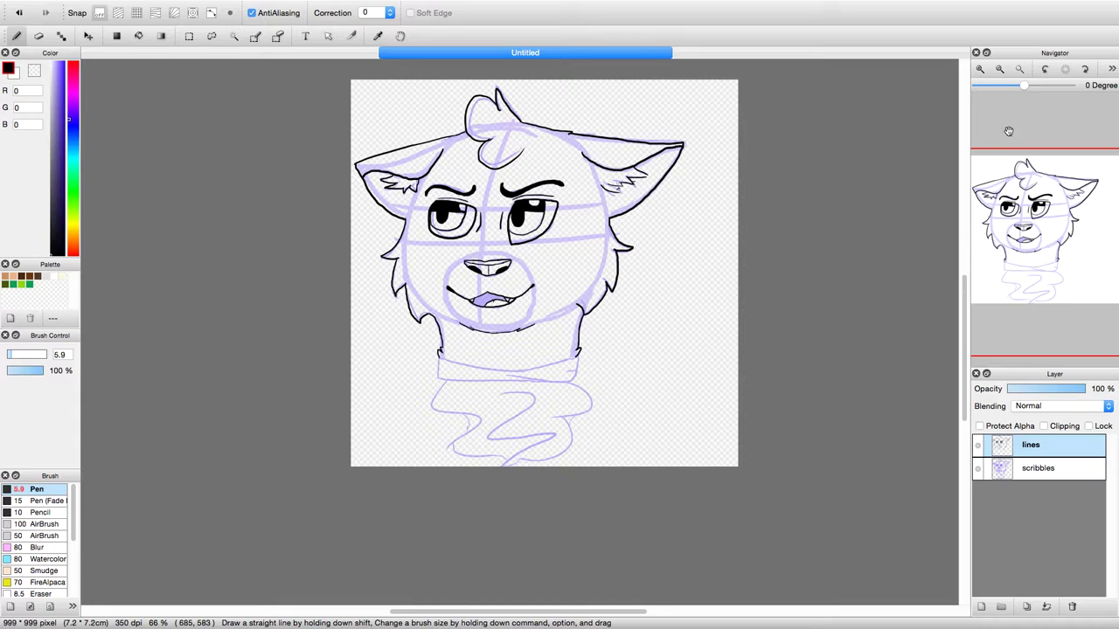
- Ink the collar band's outline around the neck with a long diagonal fold line and a short crease at its right end
{"action": "left_click", "coordinate": [980, 68]}
{"action": "left_click", "coordinate": [980, 68]}
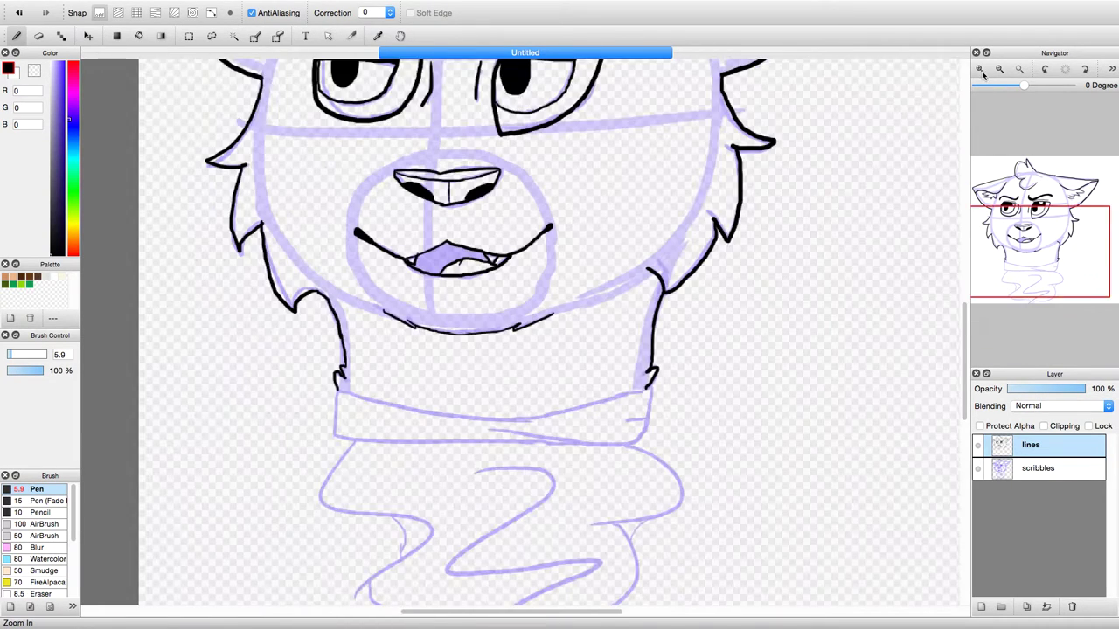
{"action": "left_click", "coordinate": [980, 68]}
{"action": "left_click_drag", "start_coordinate": [1029, 268], "coordinate": [1028, 276]}
{"action": "mouse_move", "coordinate": [181, 201]}
{"action": "left_mouse_down"}
{"action": "mouse_move", "coordinate": [183, 293]}
{"action": "mouse_move", "coordinate": [290, 312]}
{"action": "mouse_move", "coordinate": [774, 314]}
{"action": "mouse_move", "coordinate": [802, 256]}
{"action": "mouse_move", "coordinate": [785, 251]}
{"action": "mouse_move", "coordinate": [785, 203]}
{"action": "mouse_move", "coordinate": [638, 242]}
{"action": "mouse_move", "coordinate": [491, 258]}
{"action": "mouse_move", "coordinate": [186, 204]}
{"action": "left_mouse_up"}
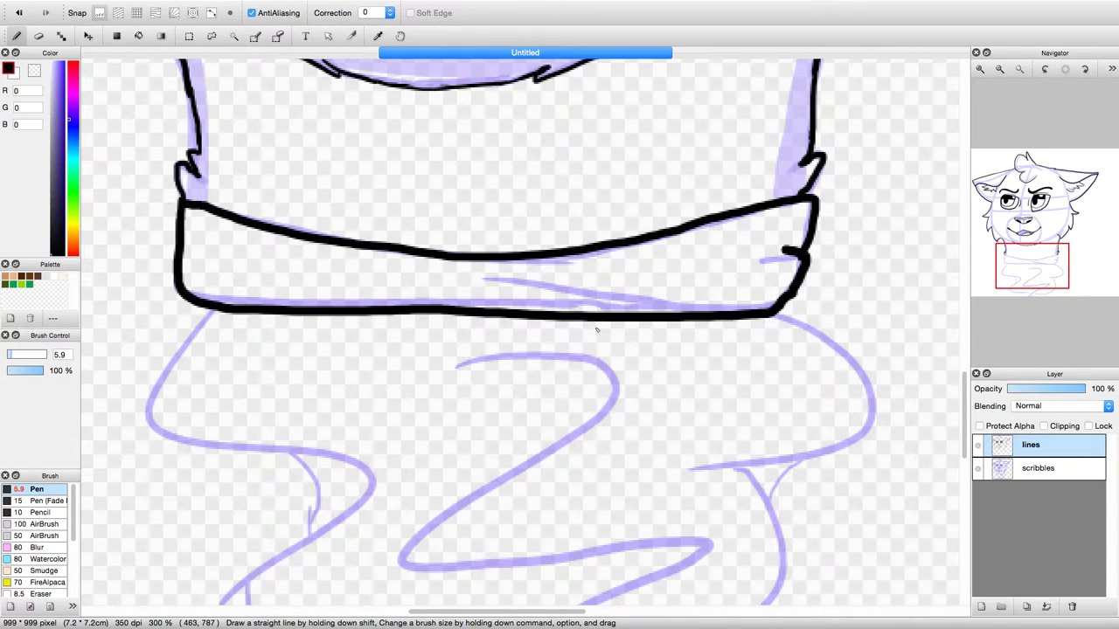
{"action": "left_click_drag", "start_coordinate": [730, 313], "coordinate": [435, 276]}
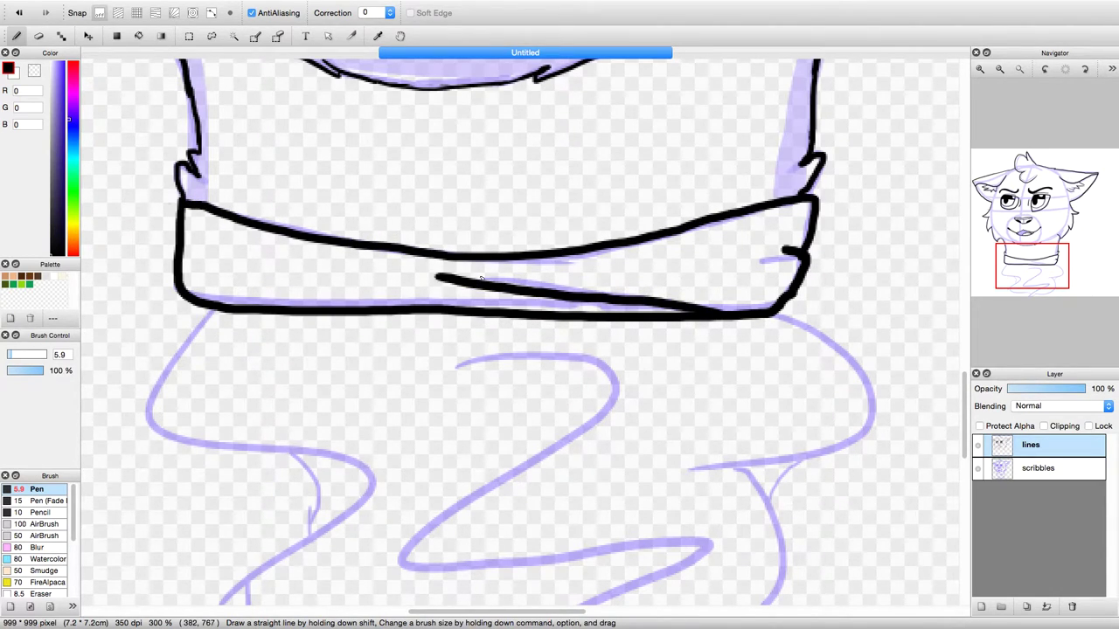
- Ink the hanging part below the collar band with a central zigzag fold, wavy outer contours on both sides and small fold lines
{"action": "mouse_move", "coordinate": [1042, 278]}
{"action": "left_mouse_down"}
{"action": "mouse_move", "coordinate": [1017, 292]}
{"action": "mouse_move", "coordinate": [1021, 266]}
{"action": "mouse_move", "coordinate": [1047, 281]}
{"action": "left_mouse_up"}
{"action": "mouse_move", "coordinate": [413, 253]}
{"action": "left_mouse_down"}
{"action": "mouse_move", "coordinate": [306, 409]}
{"action": "mouse_move", "coordinate": [341, 584]}
{"action": "left_mouse_up"}
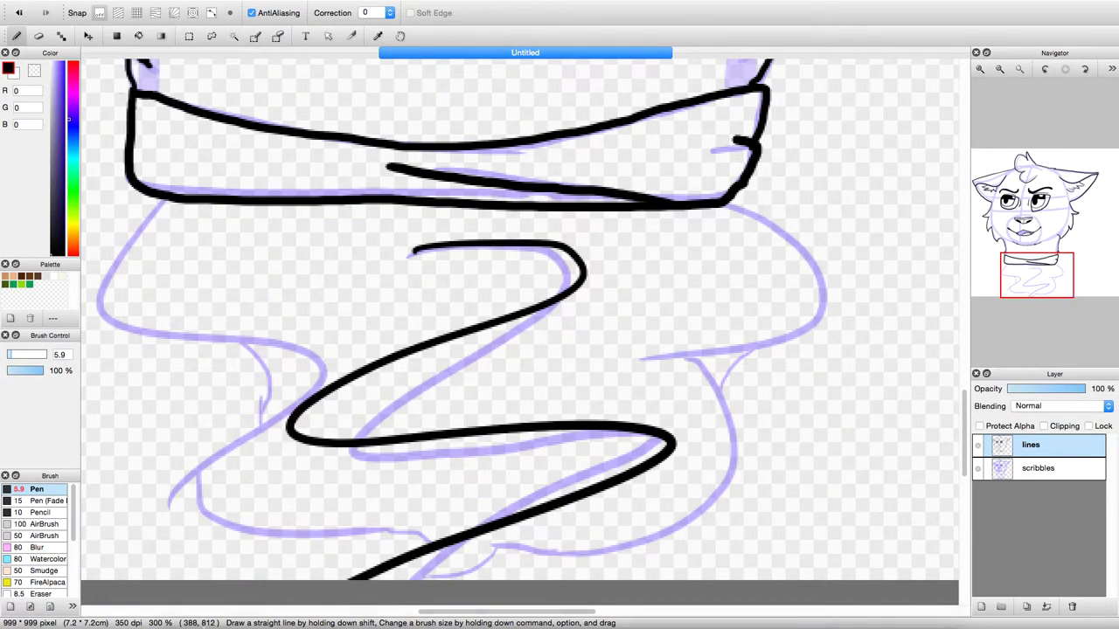
{"action": "mouse_move", "coordinate": [164, 200]}
{"action": "left_mouse_down"}
{"action": "mouse_move", "coordinate": [98, 286]}
{"action": "mouse_move", "coordinate": [187, 357]}
{"action": "mouse_move", "coordinate": [324, 360]}
{"action": "mouse_move", "coordinate": [283, 351]}
{"action": "mouse_move", "coordinate": [260, 418]}
{"action": "left_mouse_up"}
{"action": "key", "text": "super+z"}
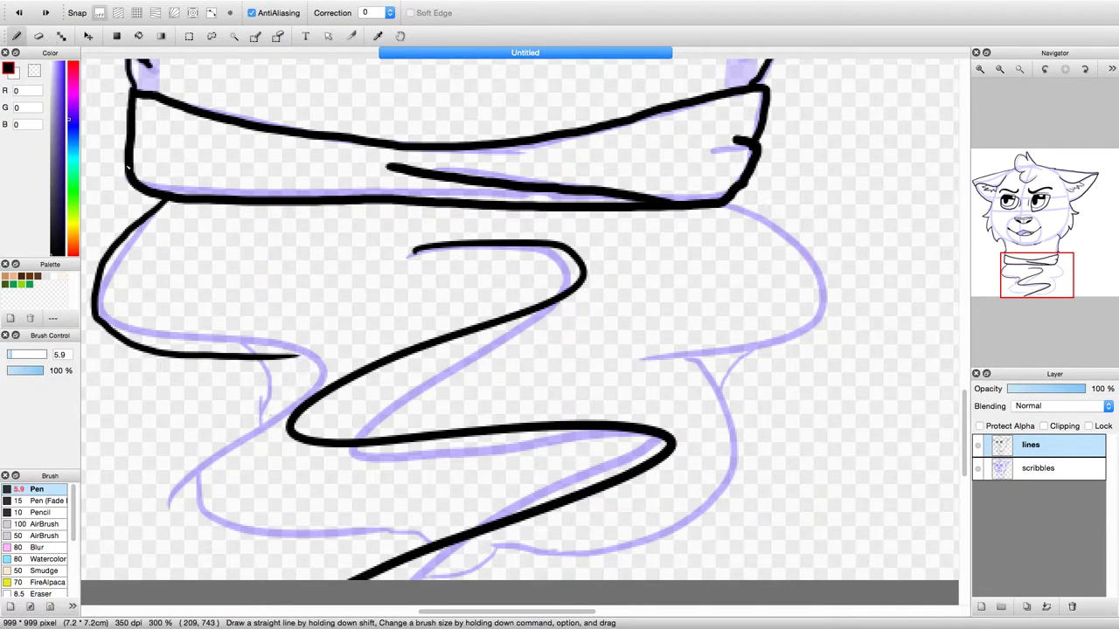
{"action": "mouse_move", "coordinate": [313, 384]}
{"action": "left_mouse_down"}
{"action": "mouse_move", "coordinate": [207, 466]}
{"action": "mouse_move", "coordinate": [349, 536]}
{"action": "mouse_move", "coordinate": [417, 535]}
{"action": "mouse_move", "coordinate": [398, 536]}
{"action": "mouse_move", "coordinate": [369, 578]}
{"action": "left_mouse_up"}
{"action": "mouse_move", "coordinate": [467, 579]}
{"action": "left_mouse_down"}
{"action": "mouse_move", "coordinate": [510, 542]}
{"action": "mouse_move", "coordinate": [588, 558]}
{"action": "mouse_move", "coordinate": [712, 499]}
{"action": "mouse_move", "coordinate": [737, 420]}
{"action": "mouse_move", "coordinate": [729, 372]}
{"action": "mouse_move", "coordinate": [689, 357]}
{"action": "mouse_move", "coordinate": [803, 348]}
{"action": "mouse_move", "coordinate": [832, 278]}
{"action": "mouse_move", "coordinate": [791, 226]}
{"action": "mouse_move", "coordinate": [737, 202]}
{"action": "left_mouse_up"}
{"action": "left_click_drag", "start_coordinate": [259, 362], "coordinate": [261, 422]}
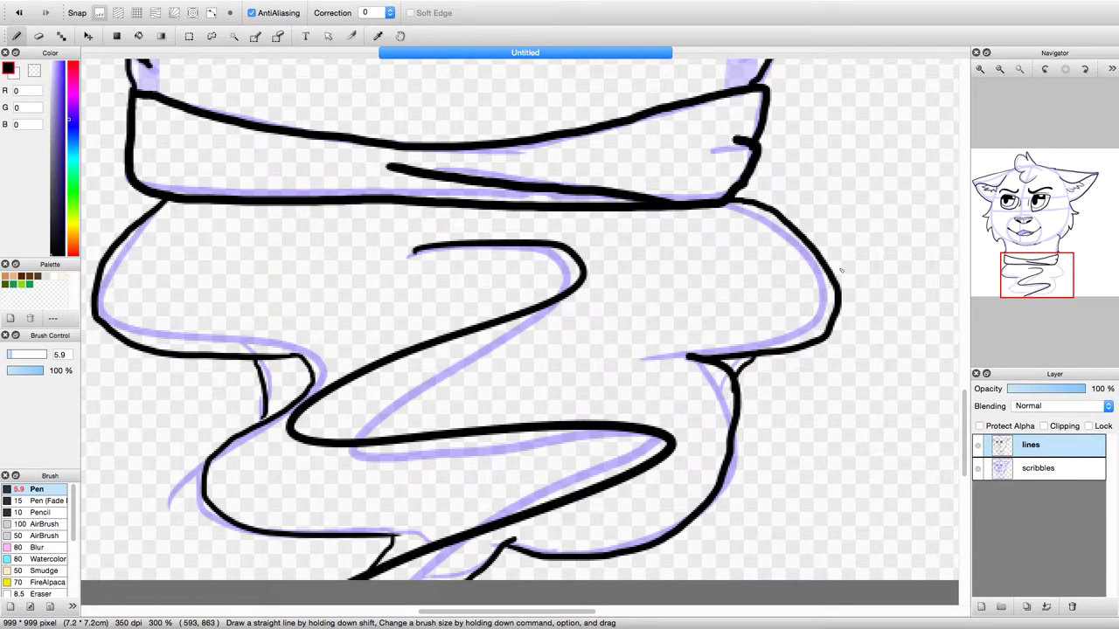
- Hide the scribbles layer and examine the complete line art of head and collar
{"action": "left_click", "coordinate": [1000, 69]}
{"action": "left_click", "coordinate": [1000, 69]}
{"action": "left_click", "coordinate": [1000, 69]}
{"action": "left_click", "coordinate": [1000, 69]}
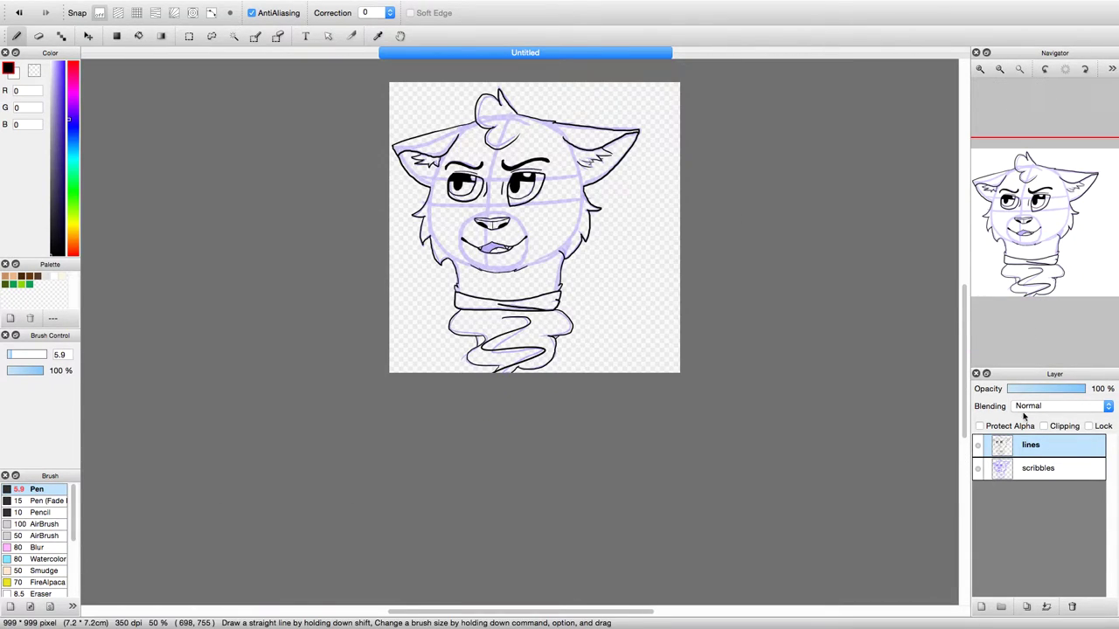
{"action": "left_click", "coordinate": [977, 469]}
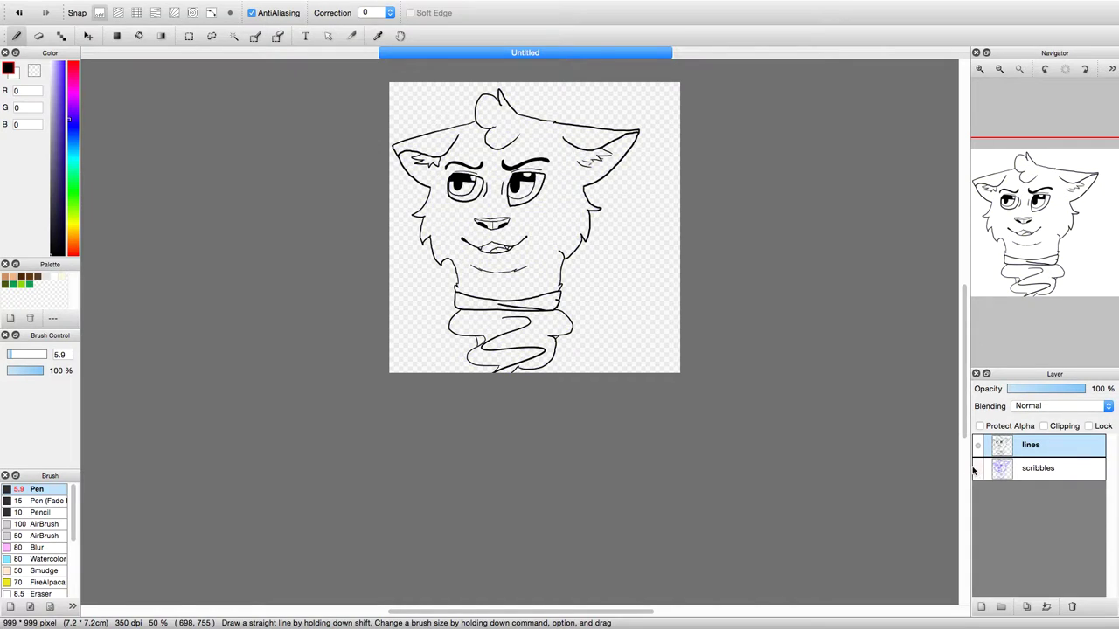
{"action": "left_click_drag", "start_coordinate": [1018, 286], "coordinate": [1016, 264]}
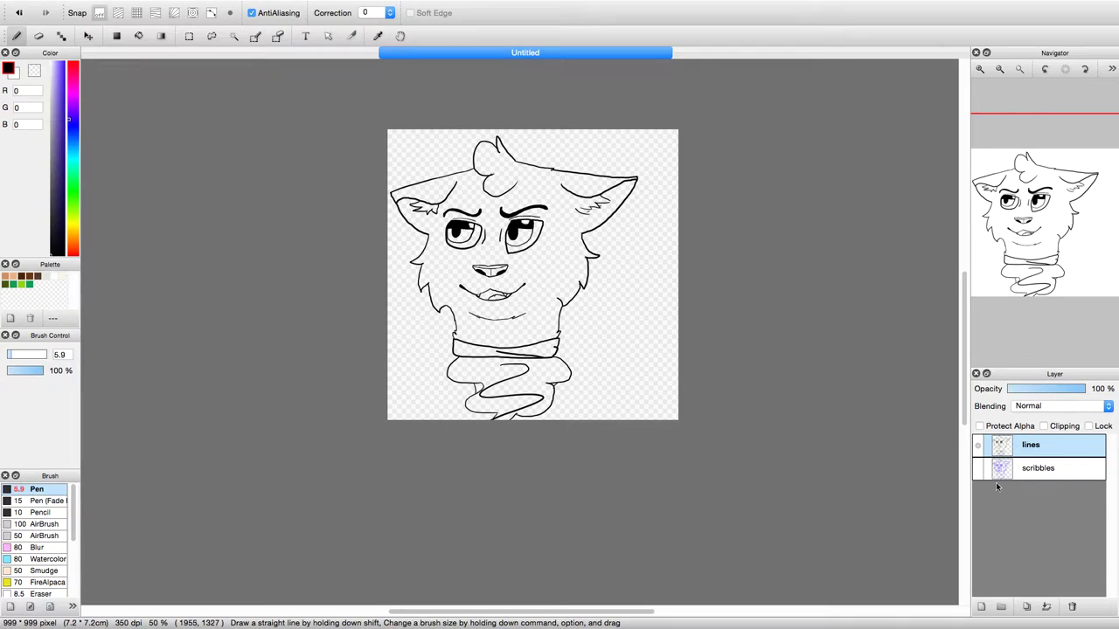
- Show the scribbles layer with the lines layer hidden, and erase the whole sketch with a size 601 eraser
{"action": "left_click", "coordinate": [977, 469]}
{"action": "left_click", "coordinate": [977, 445]}
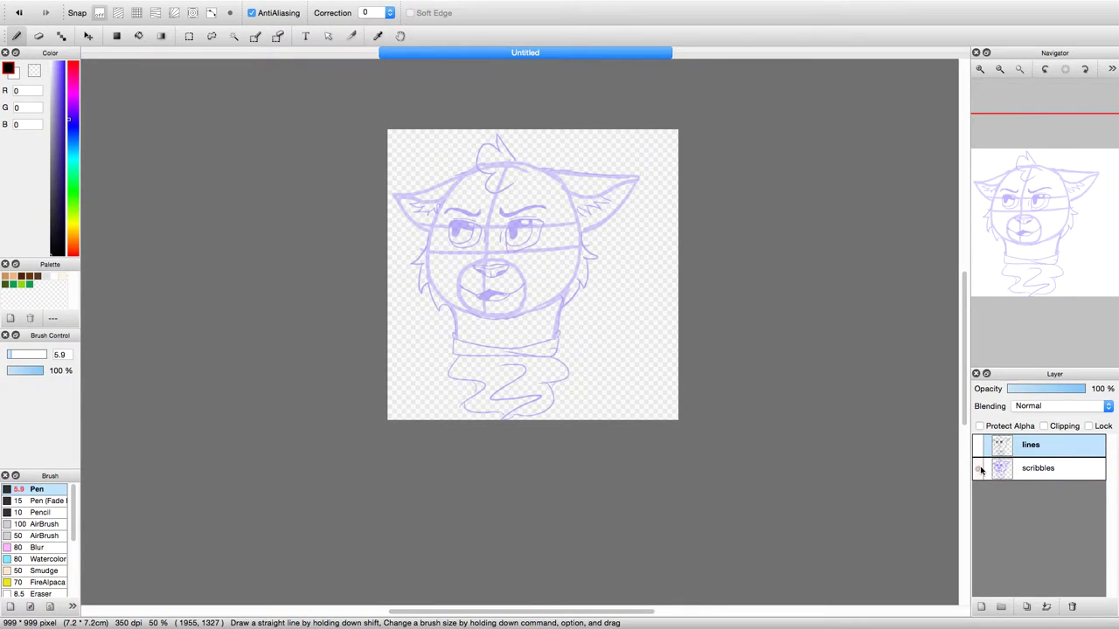
{"action": "left_click", "coordinate": [978, 469]}
{"action": "left_click", "coordinate": [977, 470]}
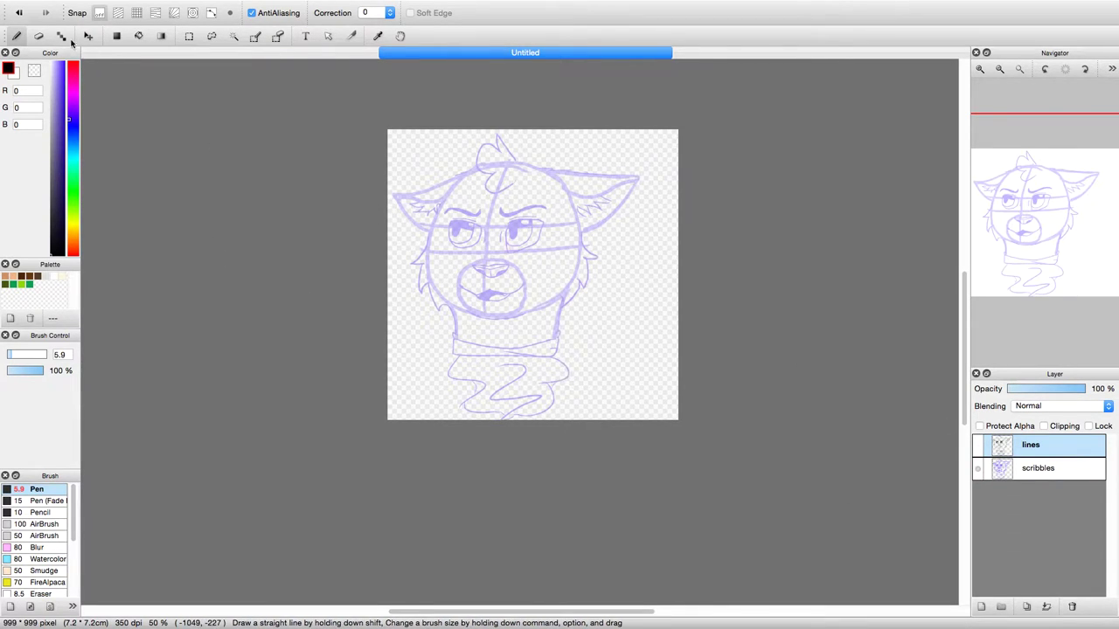
{"action": "key", "text": "e"}
{"action": "mouse_move", "coordinate": [35, 354]}
{"action": "left_mouse_down"}
{"action": "mouse_move", "coordinate": [73, 373]}
{"action": "mouse_move", "coordinate": [61, 355]}
{"action": "left_mouse_up"}
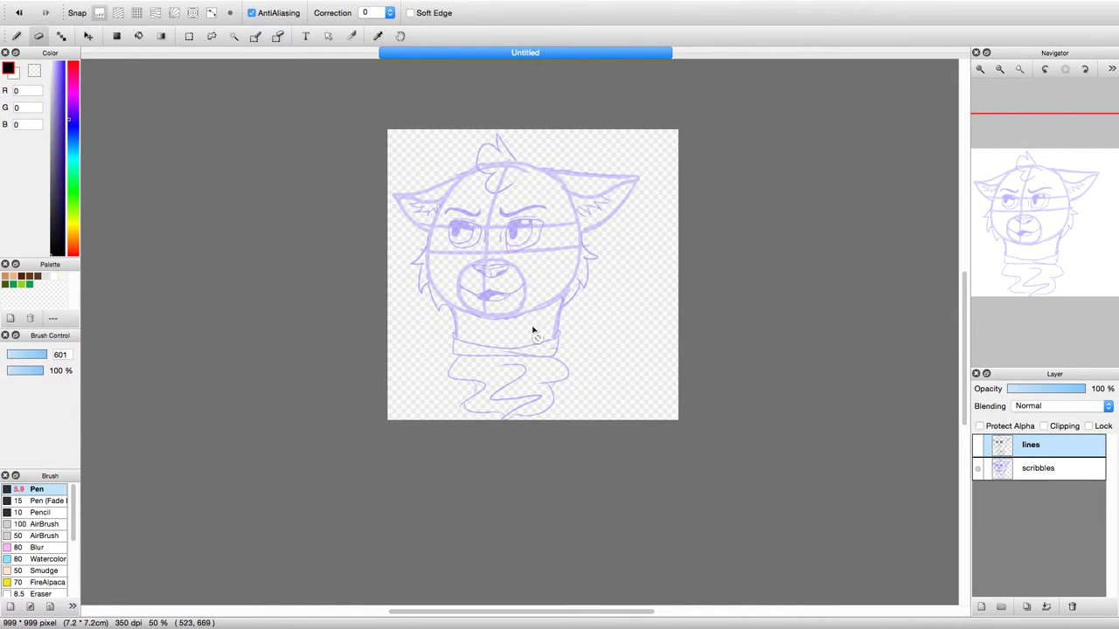
{"action": "left_click", "coordinate": [1088, 477]}
{"action": "mouse_move", "coordinate": [525, 350]}
{"action": "left_mouse_down"}
{"action": "mouse_move", "coordinate": [515, 300]}
{"action": "mouse_move", "coordinate": [607, 257]}
{"action": "mouse_move", "coordinate": [481, 375]}
{"action": "left_mouse_up"}
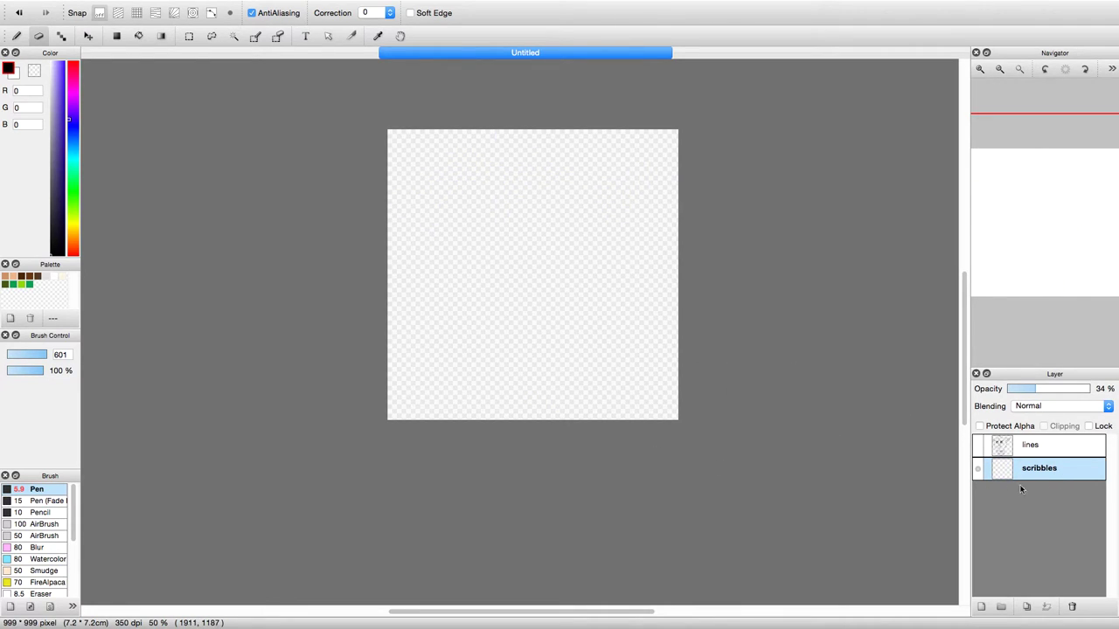
- Rename the emptied scribbles layer as colour and show the lines layer again
{"action": "double_click", "coordinate": [1068, 473]}
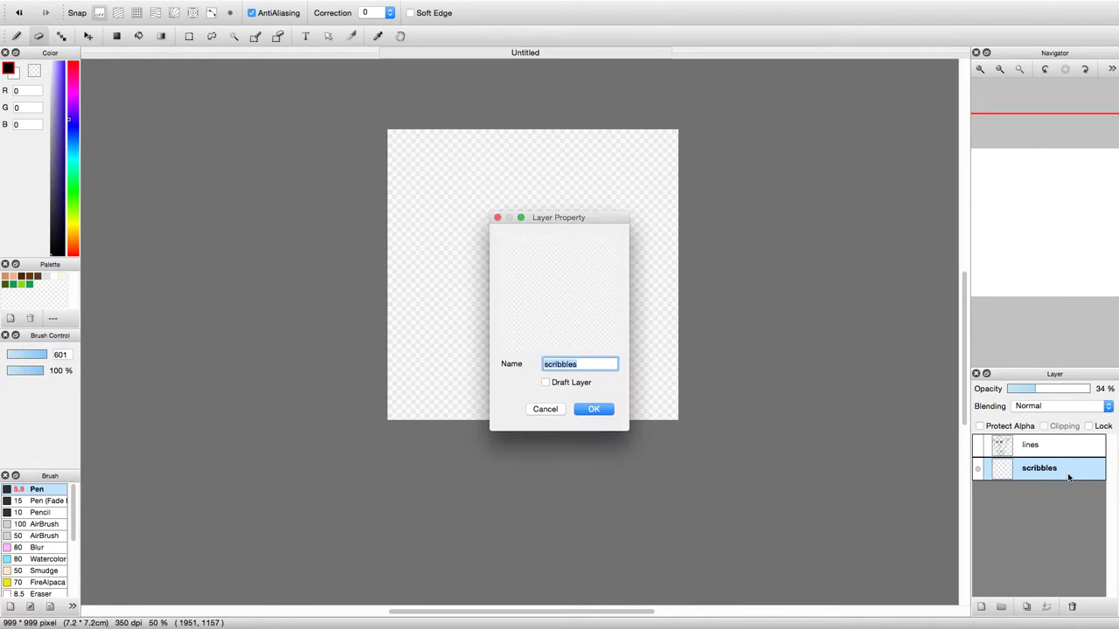
{"action": "key", "text": "BackSpace"}
{"action": "left_click", "coordinate": [593, 410]}
{"action": "left_click", "coordinate": [979, 448]}
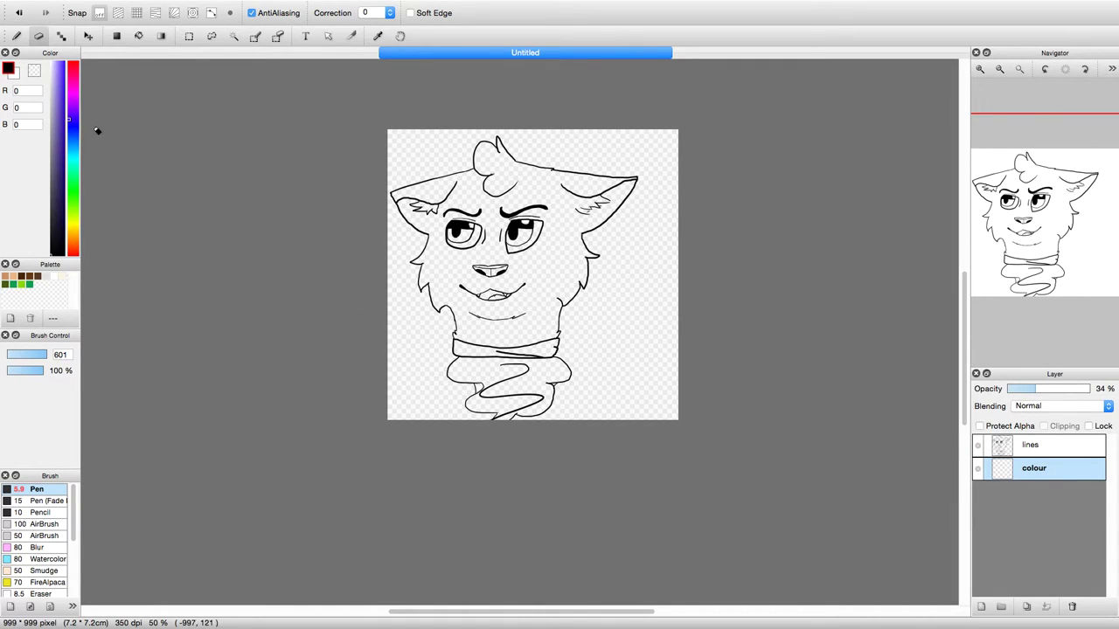
- Set the drawing colour to mid grey (R 142, G 142, B 142) and choose the size 80 Watercolor brush
{"action": "left_click", "coordinate": [53, 102]}
{"action": "mouse_move", "coordinate": [52, 102]}
{"action": "left_mouse_down"}
{"action": "mouse_move", "coordinate": [41, 101]}
{"action": "mouse_move", "coordinate": [38, 150]}
{"action": "left_mouse_up"}
{"action": "left_click", "coordinate": [16, 35]}
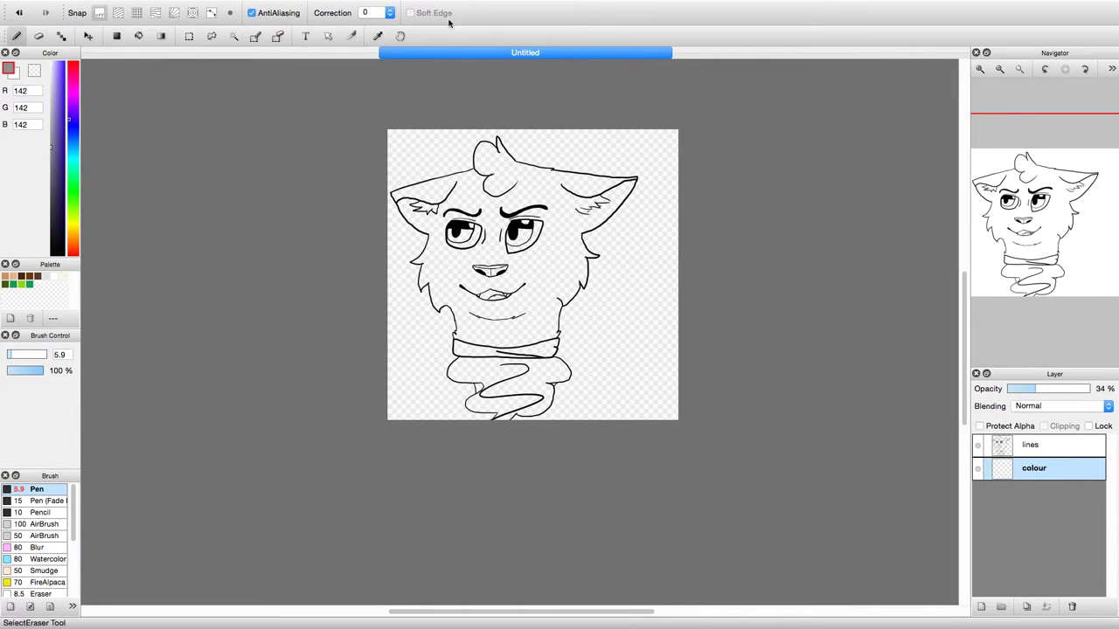
{"action": "left_click", "coordinate": [46, 558]}
- Set the colour layer's opacity to 100 % and test the brush with grey blobs beside the collar, undoing the test strokes
{"action": "left_click_drag", "start_coordinate": [414, 368], "coordinate": [435, 367]}
{"action": "left_click_drag", "start_coordinate": [1039, 388], "coordinate": [1088, 388]}
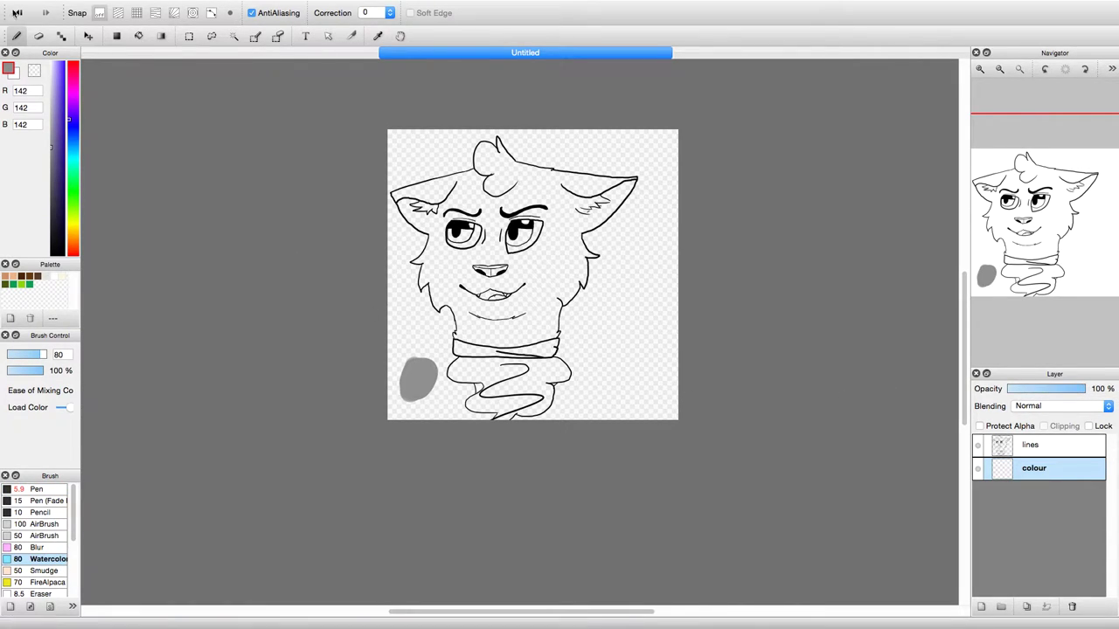
{"action": "left_click", "coordinate": [15, 6]}
{"action": "key", "text": "Escape"}
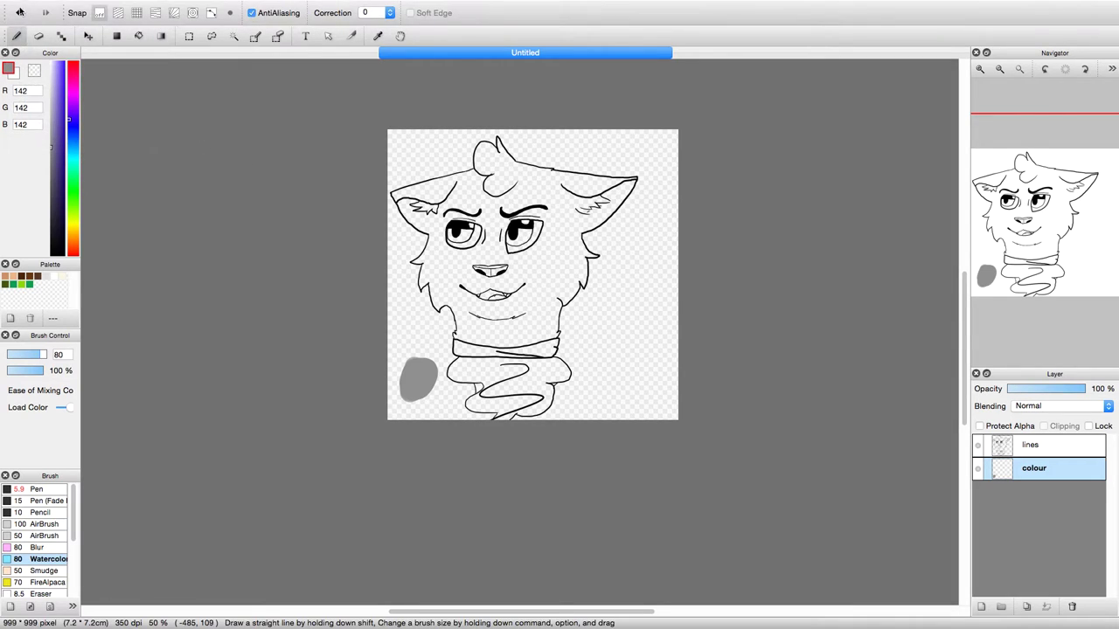
{"action": "key", "text": "super+z"}
{"action": "left_click", "coordinate": [19, 12]}
{"action": "left_click", "coordinate": [17, 12]}
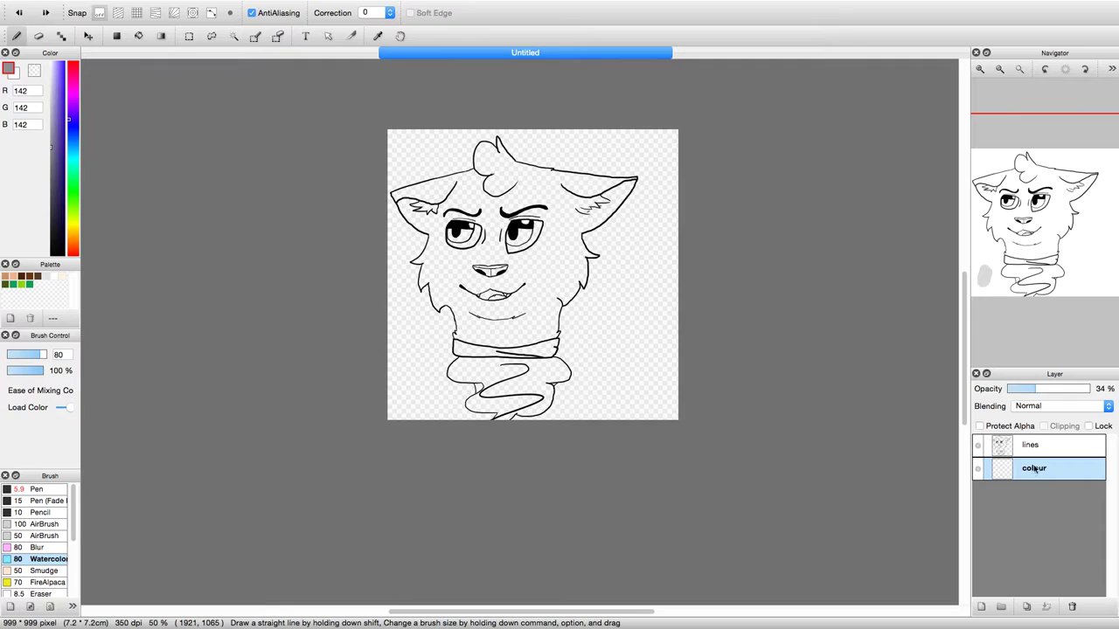
{"action": "left_click_drag", "start_coordinate": [413, 371], "coordinate": [417, 395]}
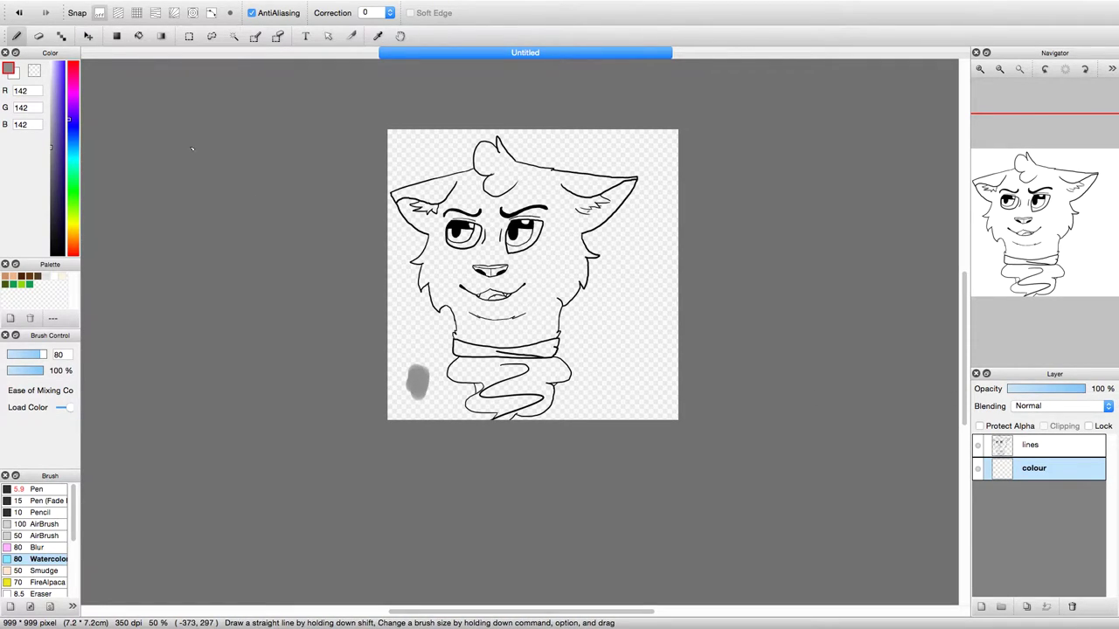
{"action": "left_click", "coordinate": [18, 13]}
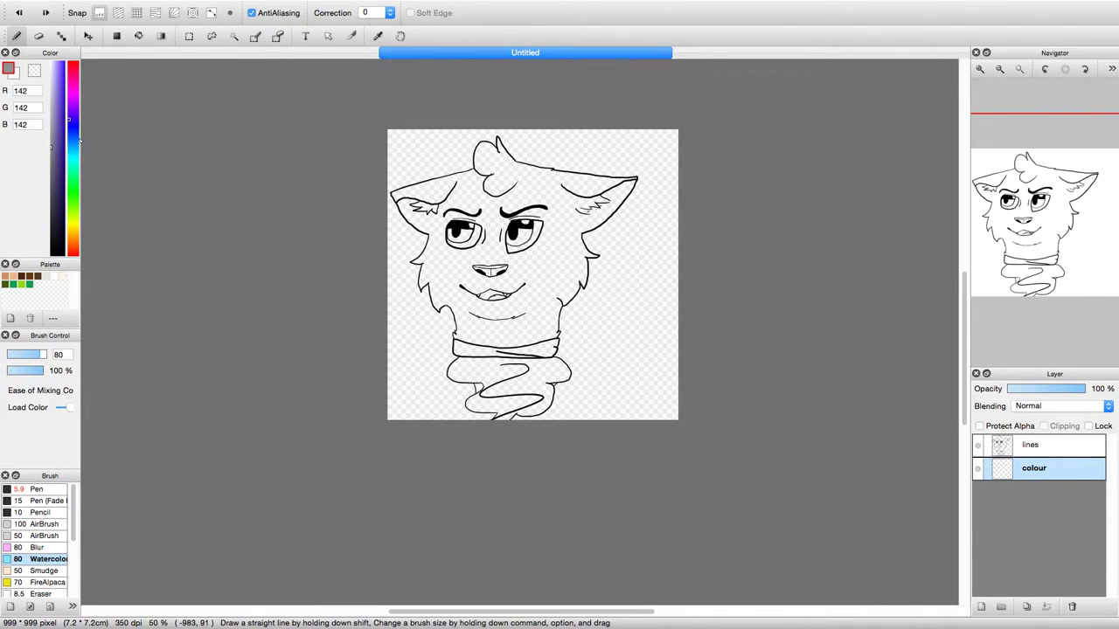
- Set the drawing colour to light grey (R 170, G 170, B 170) and test the size 80 Watercolor brush on the left ear tip, undoing the stroke
{"action": "left_click_drag", "start_coordinate": [56, 152], "coordinate": [48, 126]}
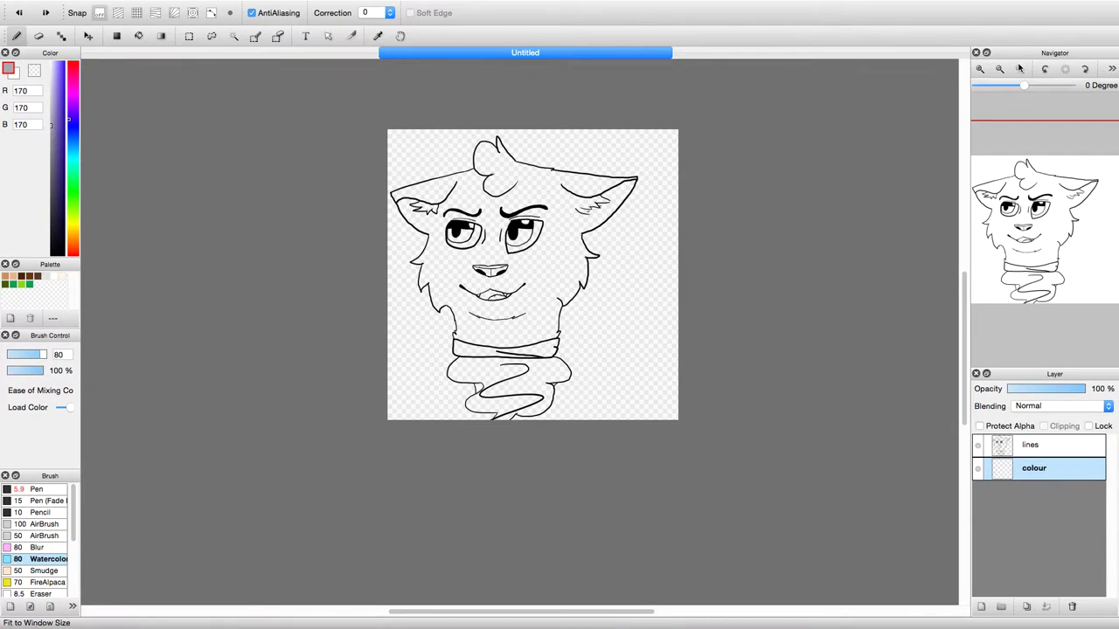
{"action": "key", "text": "super+plus"}
{"action": "key", "text": "super+plus"}
{"action": "mouse_move", "coordinate": [1058, 252]}
{"action": "left_mouse_down"}
{"action": "mouse_move", "coordinate": [1049, 204]}
{"action": "mouse_move", "coordinate": [1036, 219]}
{"action": "left_mouse_up"}
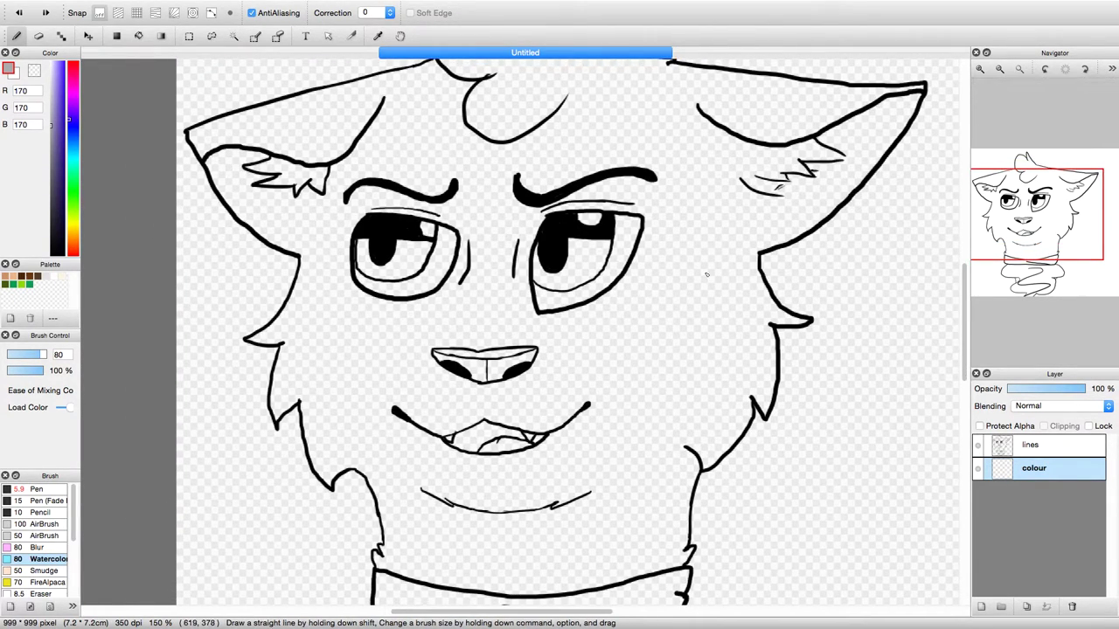
{"action": "scroll", "coordinate": [754, 350], "scroll_direction": "left", "scroll_amount": 5}
{"action": "scroll", "coordinate": [753, 349], "scroll_direction": "up", "scroll_amount": 3}
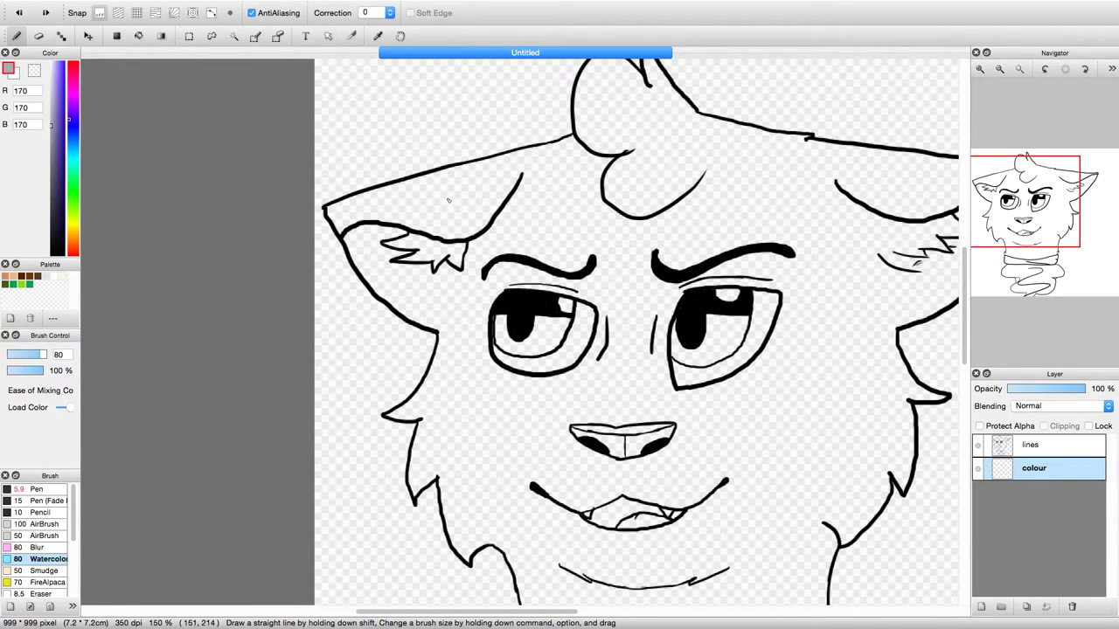
{"action": "left_click_drag", "start_coordinate": [402, 196], "coordinate": [330, 202]}
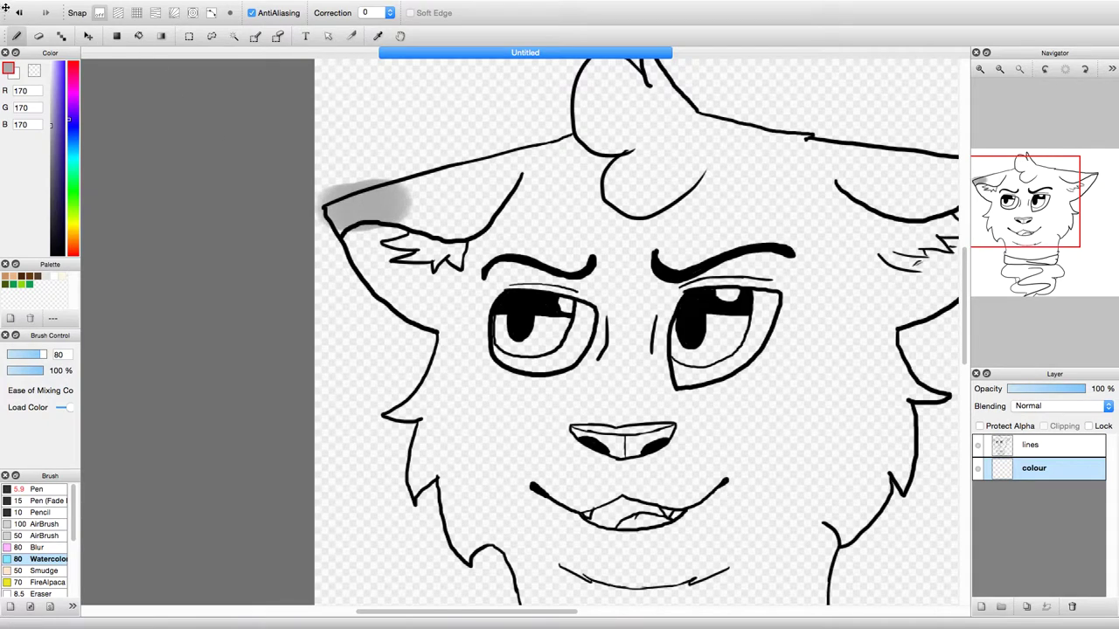
{"action": "left_click", "coordinate": [18, 12]}
- Reduce the Watercolor brush to size 12.8 and paint a grey band along the inside of the left ear's upper edge
{"action": "left_click_drag", "start_coordinate": [37, 354], "coordinate": [17, 358]}
{"action": "mouse_move", "coordinate": [325, 208]}
{"action": "left_mouse_down"}
{"action": "mouse_move", "coordinate": [422, 198]}
{"action": "mouse_move", "coordinate": [457, 181]}
{"action": "left_mouse_up"}
{"action": "mouse_move", "coordinate": [348, 194]}
{"action": "left_mouse_down"}
{"action": "mouse_move", "coordinate": [481, 171]}
{"action": "mouse_move", "coordinate": [416, 181]}
{"action": "left_mouse_up"}
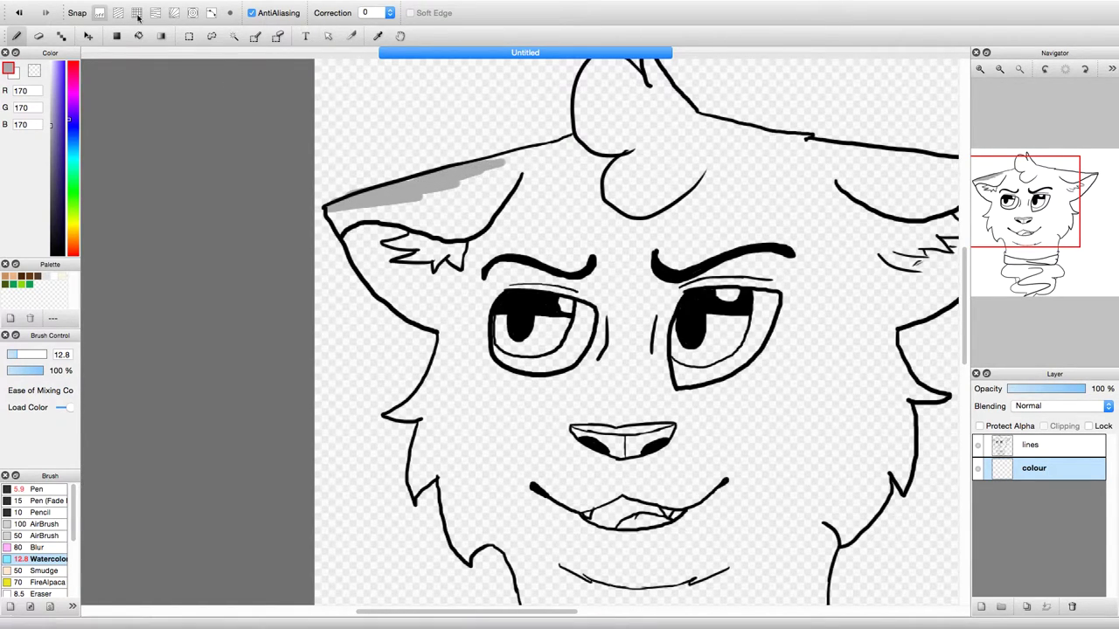
- Try erasing along the grey ear edge with the size 601 eraser, undo that stroke and reduce the eraser to size 1.7
{"action": "left_click", "coordinate": [38, 35]}
{"action": "left_click_drag", "start_coordinate": [373, 190], "coordinate": [282, 143]}
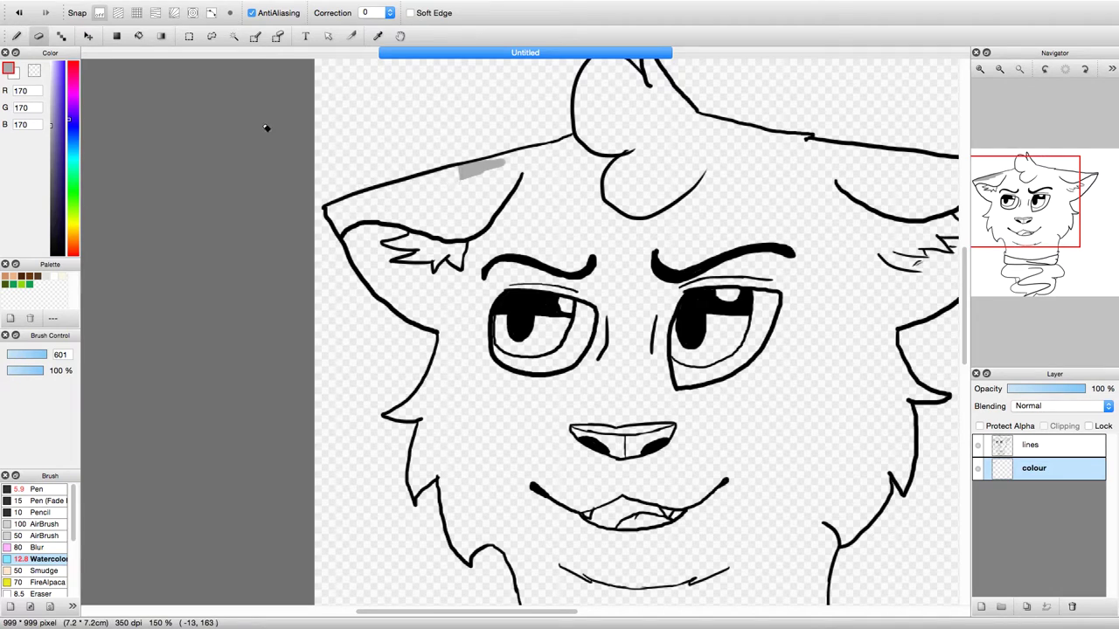
{"action": "key", "text": "ctrl+z"}
{"action": "left_click_drag", "start_coordinate": [40, 354], "coordinate": [7, 354]}
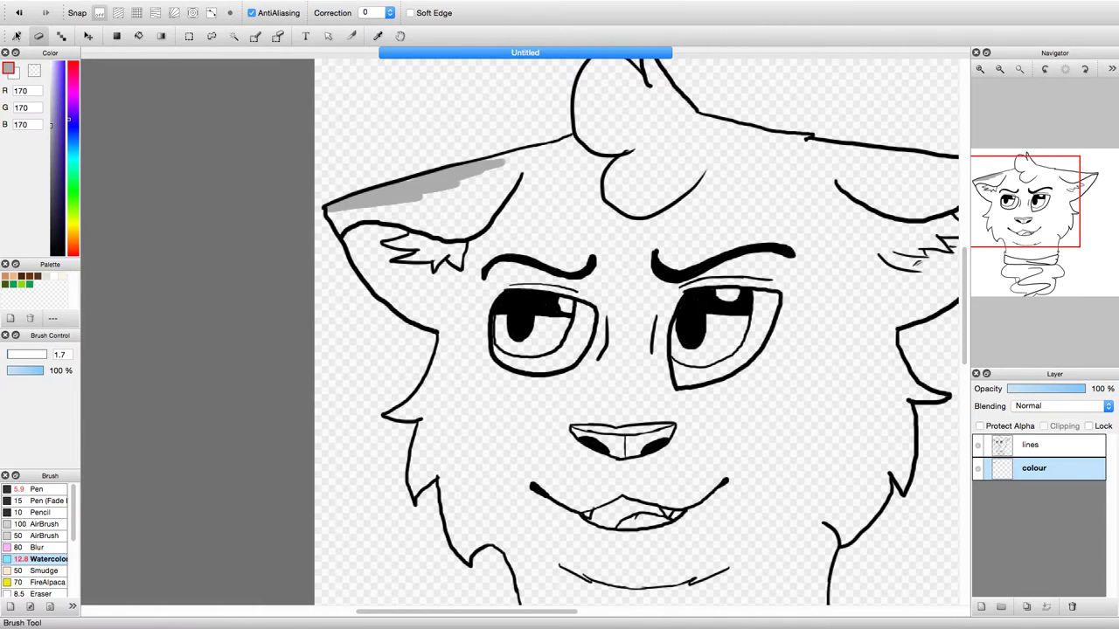
- Extend the grey band to the hair tuft and paint the left ear's lower edge down to the first cheek tuft
{"action": "key", "text": "b"}
{"action": "mouse_move", "coordinate": [498, 168]}
{"action": "left_mouse_down"}
{"action": "mouse_move", "coordinate": [575, 148]}
{"action": "mouse_move", "coordinate": [572, 138]}
{"action": "mouse_move", "coordinate": [483, 163]}
{"action": "left_mouse_up"}
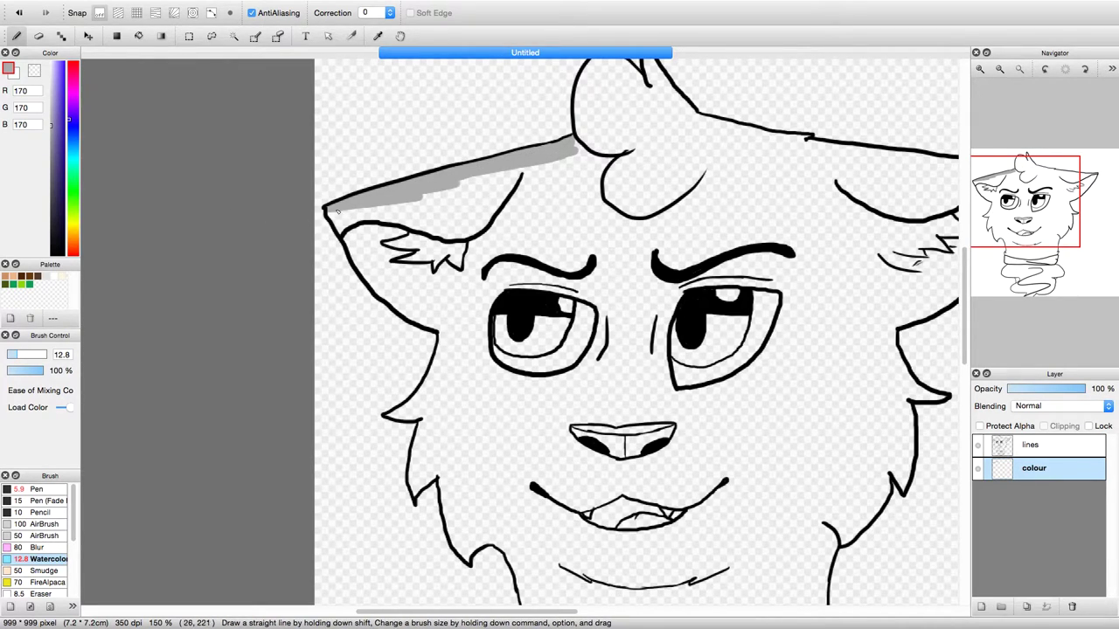
{"action": "left_click_drag", "start_coordinate": [354, 258], "coordinate": [445, 331]}
{"action": "mouse_move", "coordinate": [384, 417]}
{"action": "left_mouse_down"}
{"action": "mouse_move", "coordinate": [443, 370]}
{"action": "mouse_move", "coordinate": [446, 335]}
{"action": "left_mouse_up"}
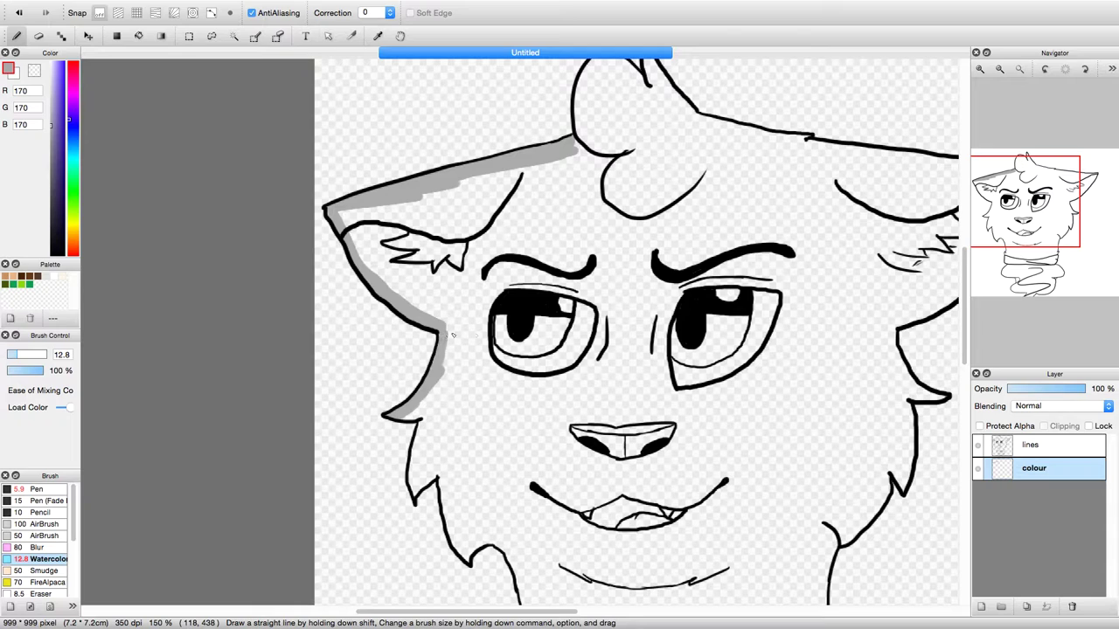
- Continue the grey band down the left cheek fur and neck and along the collar's upper edge
{"action": "left_click_drag", "start_coordinate": [1027, 206], "coordinate": [1031, 219]}
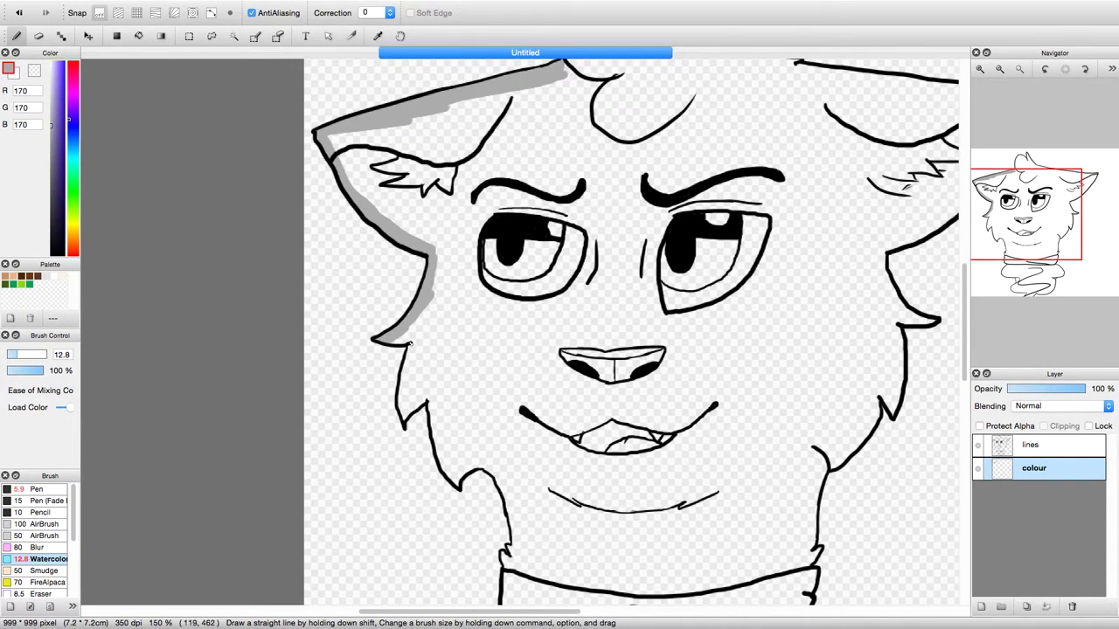
{"action": "mouse_move", "coordinate": [391, 341]}
{"action": "left_mouse_down"}
{"action": "mouse_move", "coordinate": [400, 404]}
{"action": "mouse_move", "coordinate": [408, 371]}
{"action": "mouse_move", "coordinate": [410, 416]}
{"action": "mouse_move", "coordinate": [432, 399]}
{"action": "mouse_move", "coordinate": [451, 478]}
{"action": "mouse_move", "coordinate": [490, 467]}
{"action": "mouse_move", "coordinate": [510, 488]}
{"action": "mouse_move", "coordinate": [511, 505]}
{"action": "mouse_move", "coordinate": [498, 480]}
{"action": "mouse_move", "coordinate": [504, 558]}
{"action": "left_mouse_up"}
{"action": "left_click_drag", "start_coordinate": [1027, 219], "coordinate": [1045, 252]}
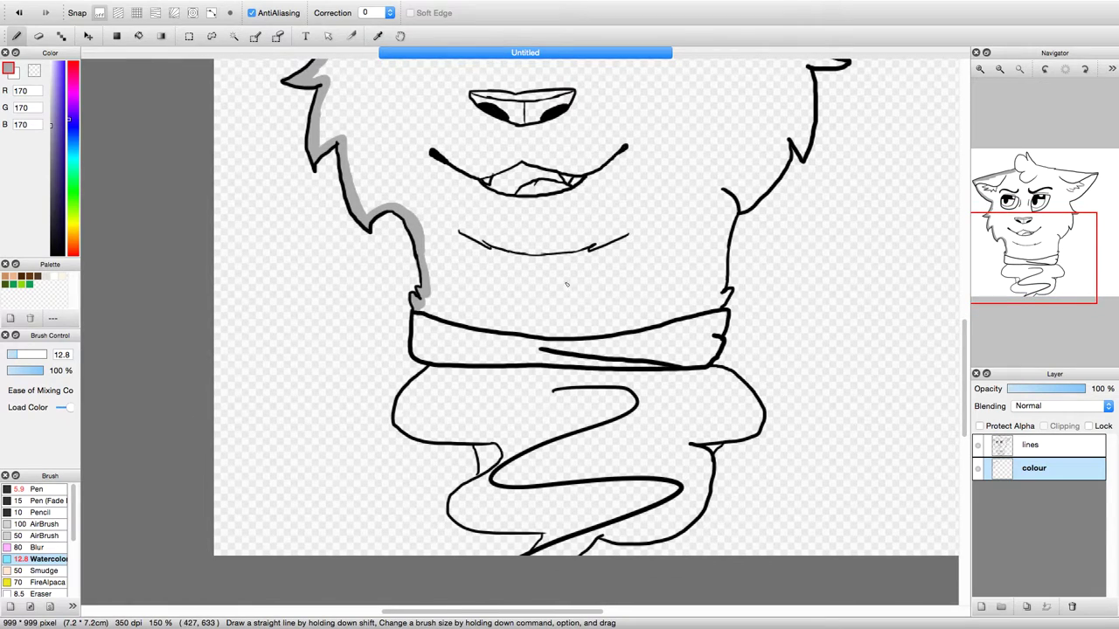
{"action": "mouse_move", "coordinate": [426, 312]}
{"action": "left_mouse_down"}
{"action": "mouse_move", "coordinate": [578, 332]}
{"action": "mouse_move", "coordinate": [440, 318]}
{"action": "mouse_move", "coordinate": [562, 334]}
{"action": "mouse_move", "coordinate": [526, 332]}
{"action": "mouse_move", "coordinate": [628, 331]}
{"action": "mouse_move", "coordinate": [728, 295]}
{"action": "left_mouse_up"}
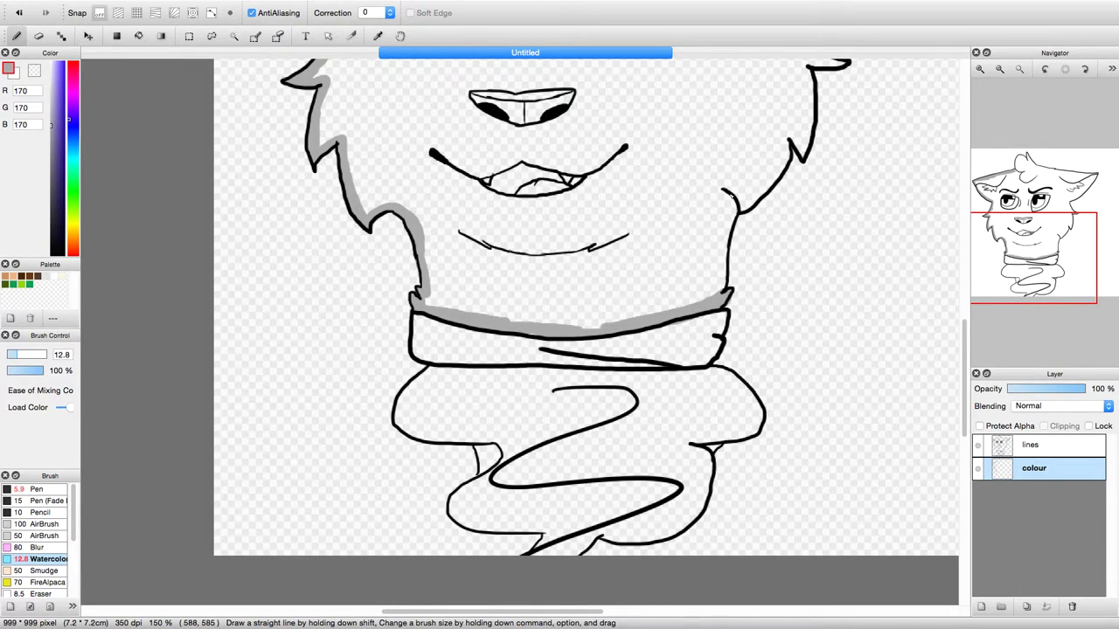
- Paint the grey band up the right side of the neck, the right cheek fur and the right ear's lower edge
{"action": "left_click_drag", "start_coordinate": [726, 191], "coordinate": [720, 290]}
{"action": "mouse_move", "coordinate": [736, 210]}
{"action": "left_mouse_down"}
{"action": "mouse_move", "coordinate": [791, 137]}
{"action": "mouse_move", "coordinate": [796, 159]}
{"action": "mouse_move", "coordinate": [778, 175]}
{"action": "mouse_move", "coordinate": [790, 138]}
{"action": "mouse_move", "coordinate": [802, 156]}
{"action": "mouse_move", "coordinate": [811, 105]}
{"action": "left_mouse_up"}
{"action": "left_click_drag", "start_coordinate": [1091, 241], "coordinate": [1106, 177]}
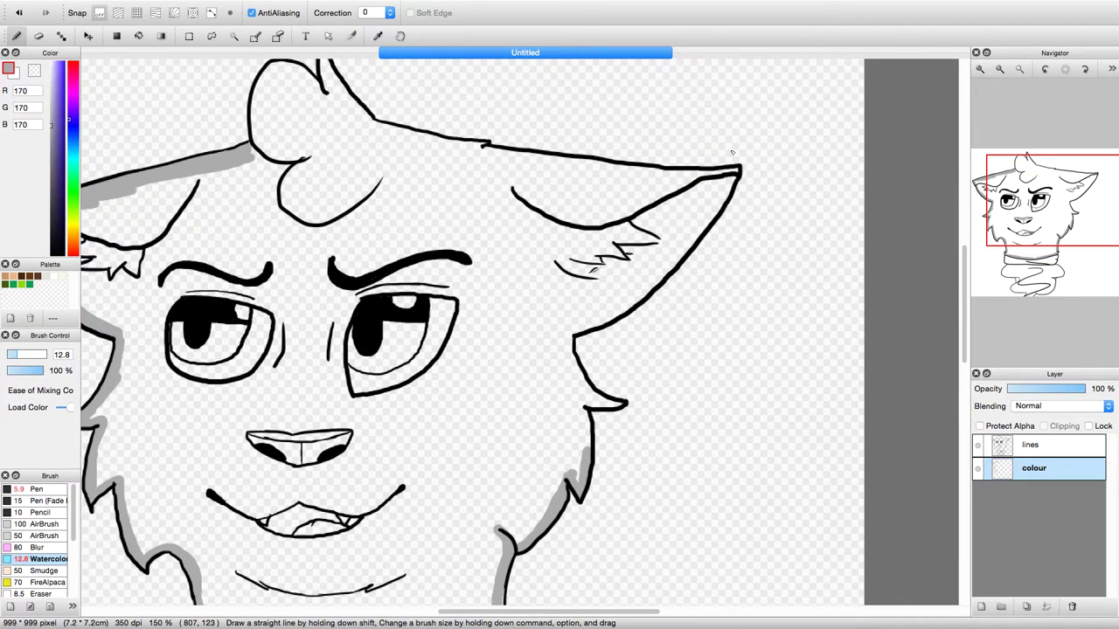
{"action": "mouse_move", "coordinate": [739, 170]}
{"action": "left_mouse_down"}
{"action": "mouse_move", "coordinate": [668, 262]}
{"action": "mouse_move", "coordinate": [553, 329]}
{"action": "mouse_move", "coordinate": [627, 310]}
{"action": "mouse_move", "coordinate": [703, 228]}
{"action": "mouse_move", "coordinate": [650, 287]}
{"action": "mouse_move", "coordinate": [555, 337]}
{"action": "mouse_move", "coordinate": [577, 327]}
{"action": "mouse_move", "coordinate": [565, 340]}
{"action": "mouse_move", "coordinate": [579, 372]}
{"action": "mouse_move", "coordinate": [573, 344]}
{"action": "mouse_move", "coordinate": [598, 397]}
{"action": "mouse_move", "coordinate": [622, 403]}
{"action": "mouse_move", "coordinate": [583, 403]}
{"action": "mouse_move", "coordinate": [584, 458]}
{"action": "left_mouse_up"}
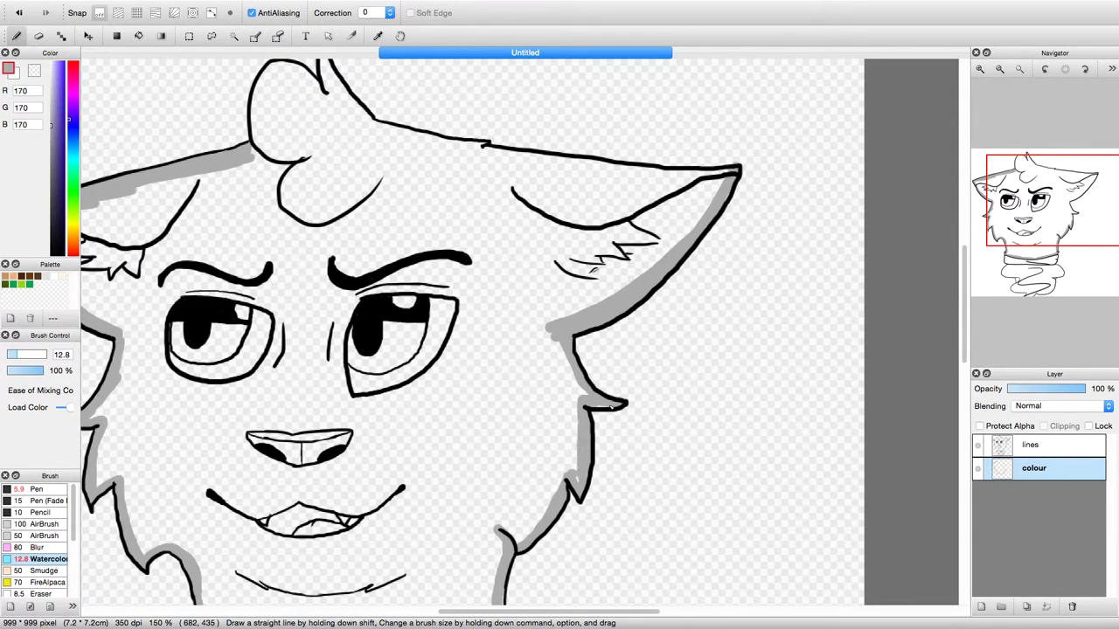
- Paint the grey band along the top of the head from the right ear tip to the hair tuft
{"action": "scroll", "coordinate": [737, 163], "scroll_direction": "up", "scroll_amount": 4}
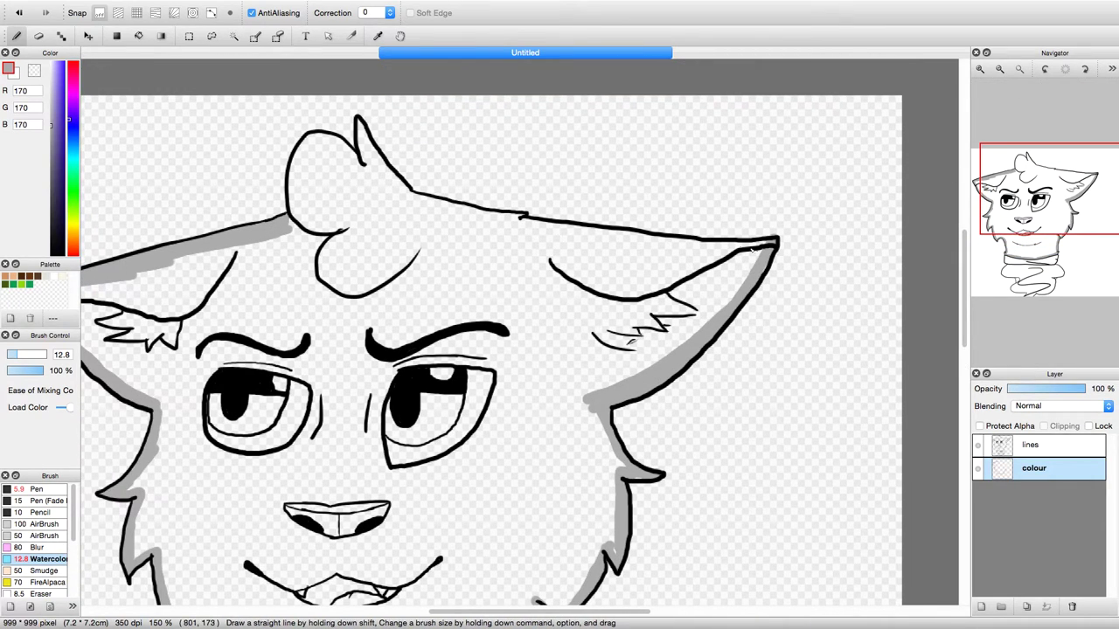
{"action": "left_click_drag", "start_coordinate": [769, 250], "coordinate": [414, 201]}
{"action": "left_click", "coordinate": [38, 35]}
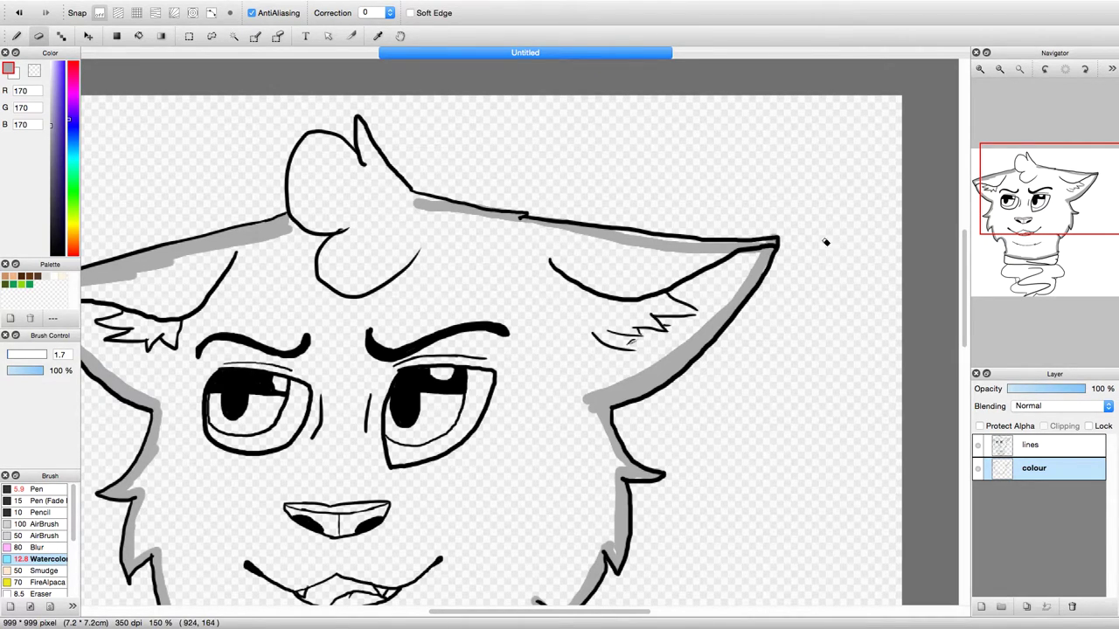
{"action": "key", "text": "b"}
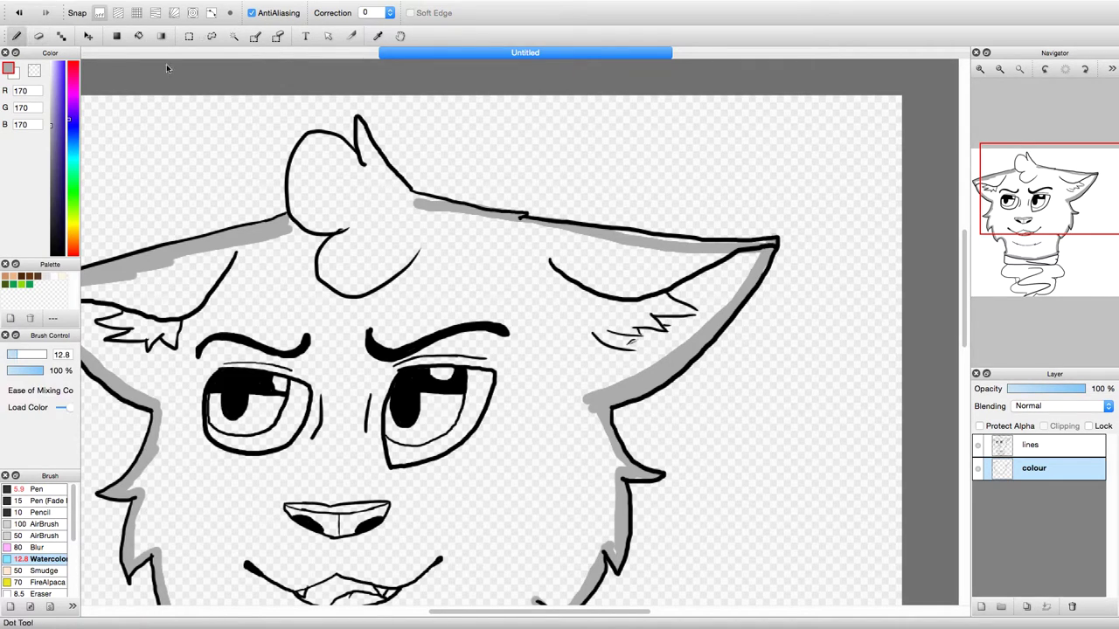
{"action": "left_click_drag", "start_coordinate": [656, 244], "coordinate": [729, 251]}
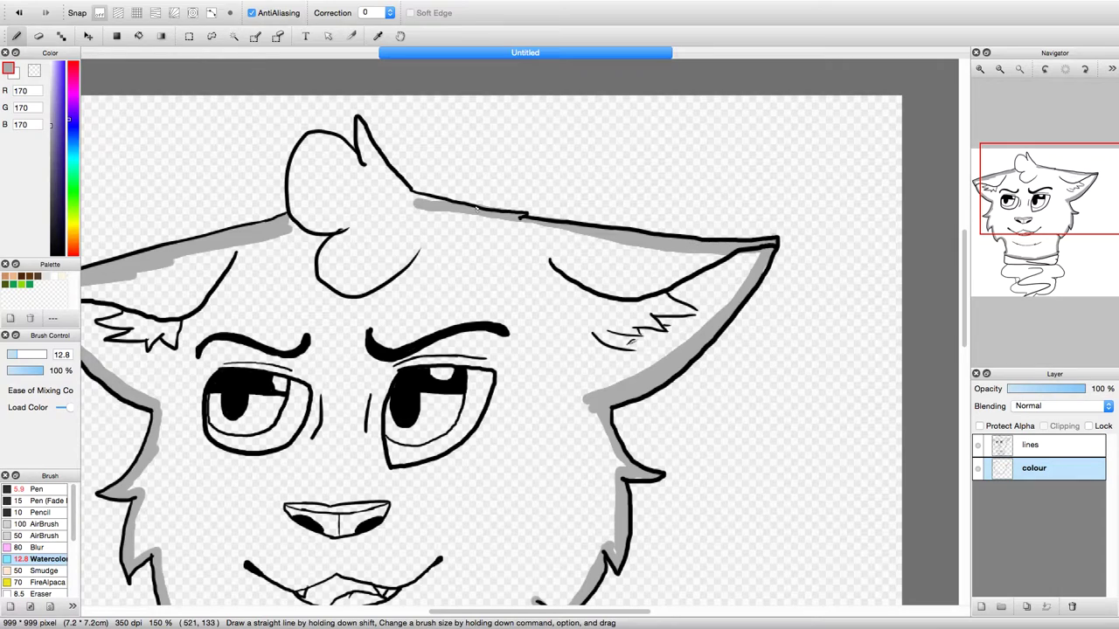
- Close the grey outline around the hair tuft and set the eraser size to 5.9
{"action": "mouse_move", "coordinate": [287, 227]}
{"action": "left_mouse_down"}
{"action": "mouse_move", "coordinate": [301, 157]}
{"action": "mouse_move", "coordinate": [292, 174]}
{"action": "mouse_move", "coordinate": [306, 146]}
{"action": "mouse_move", "coordinate": [326, 136]}
{"action": "mouse_move", "coordinate": [366, 164]}
{"action": "mouse_move", "coordinate": [358, 120]}
{"action": "mouse_move", "coordinate": [428, 202]}
{"action": "left_mouse_up"}
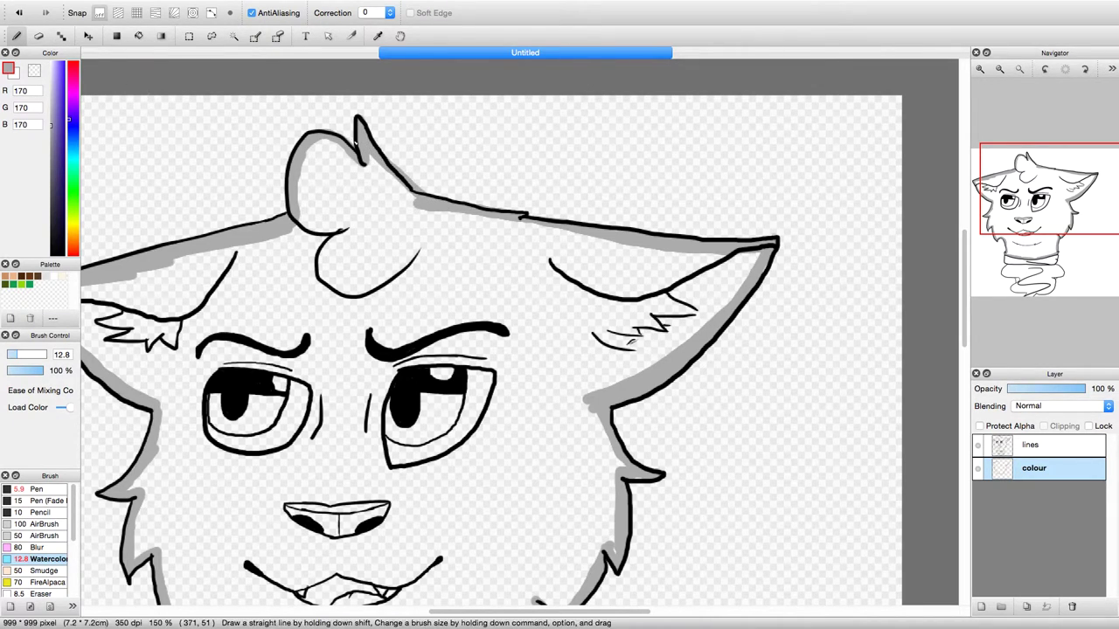
{"action": "key", "text": "e"}
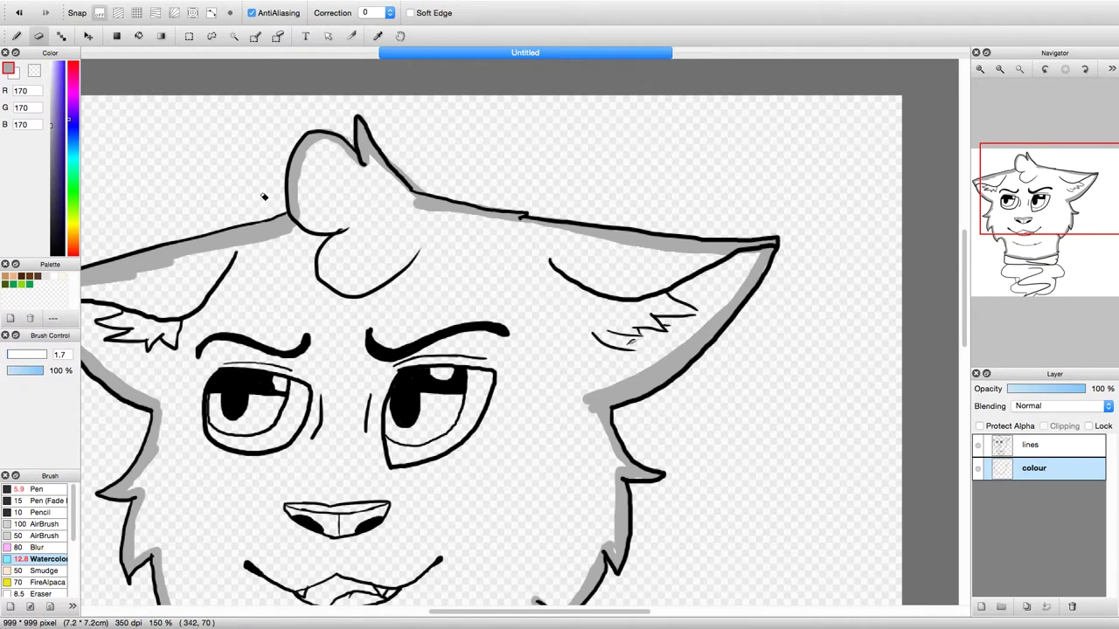
{"action": "left_click_drag", "start_coordinate": [9, 355], "coordinate": [13, 355]}
- Hide the lines layer, fill the inside of the grey head outline with the Bucket tool and show the lines layer again
{"action": "mouse_move", "coordinate": [1012, 88]}
{"action": "left_click_drag", "start_coordinate": [1011, 88], "coordinate": [995, 88]}
{"action": "left_click", "coordinate": [979, 445]}
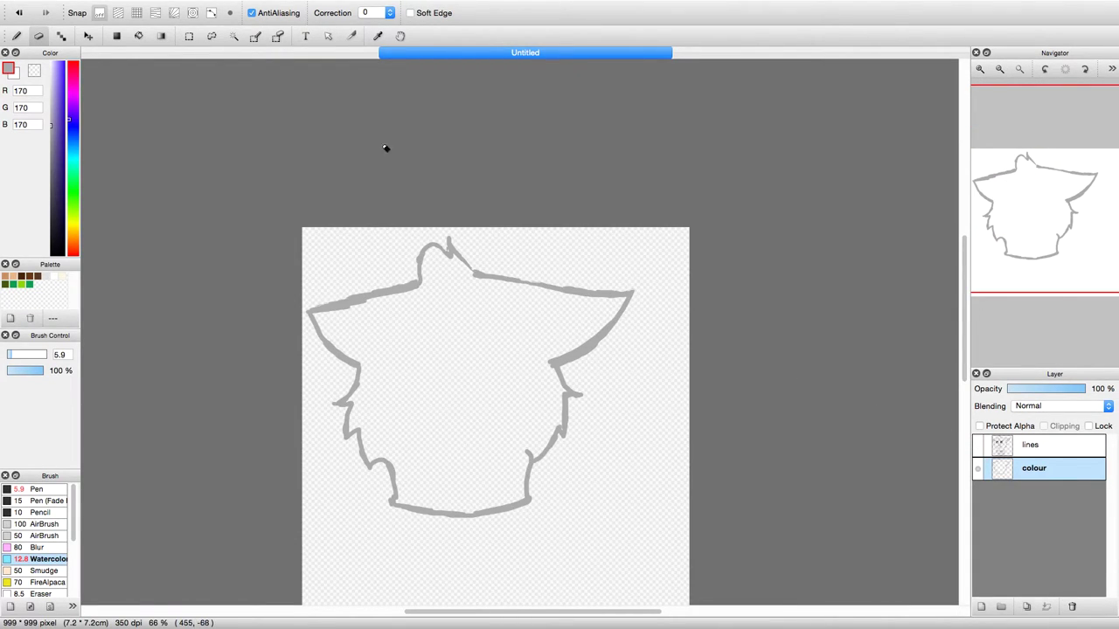
{"action": "left_click", "coordinate": [139, 36]}
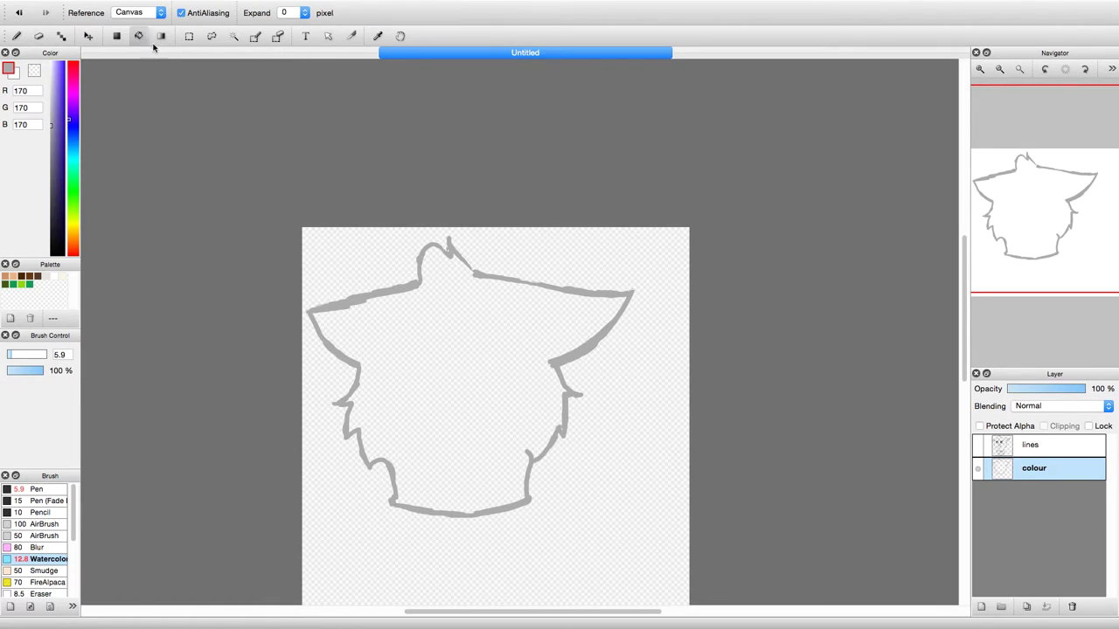
{"action": "left_click", "coordinate": [453, 362]}
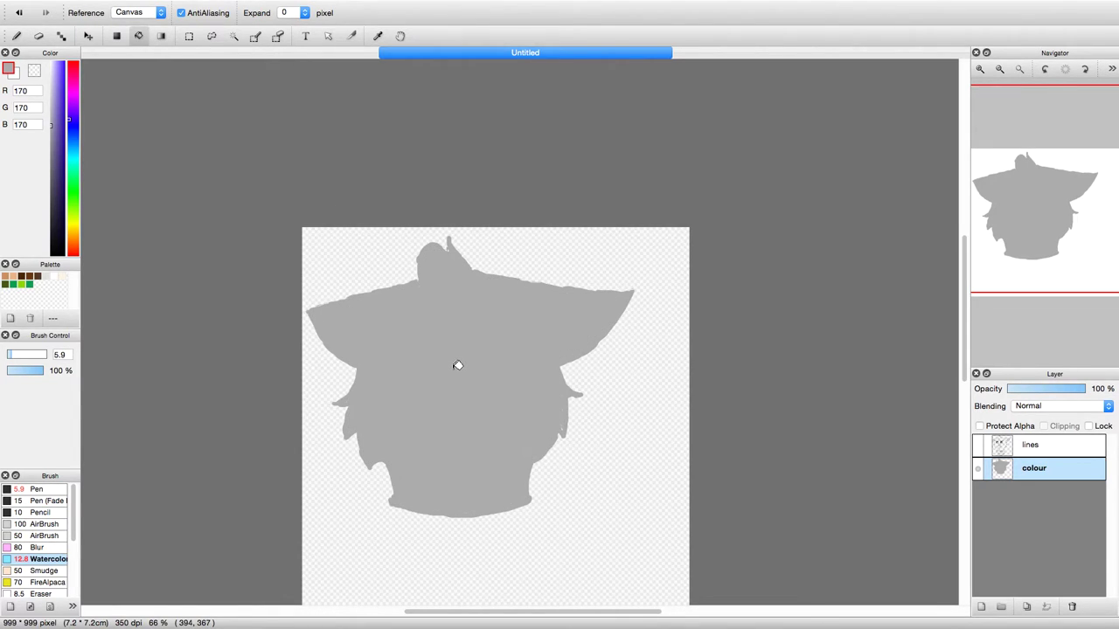
{"action": "left_click", "coordinate": [979, 448]}
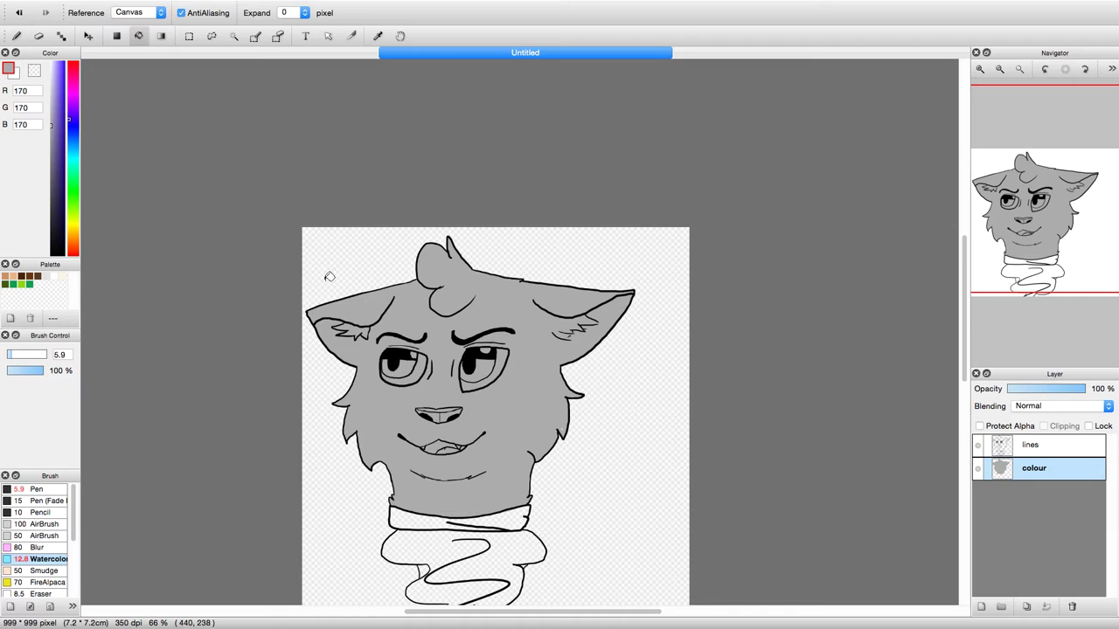
- Touch up the small gaps in the grey fill at the right cheek fur and along the collar's upper edge
{"action": "key", "text": "b"}
{"action": "scroll", "coordinate": [619, 289], "scroll_direction": "up", "scroll_amount": 5}
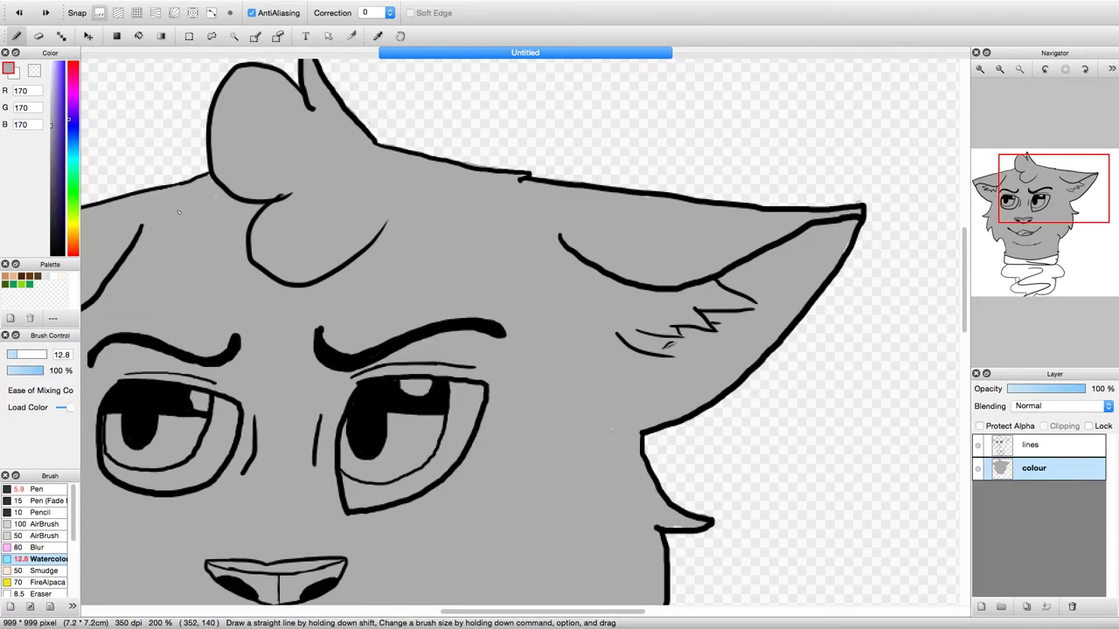
{"action": "key", "text": "e"}
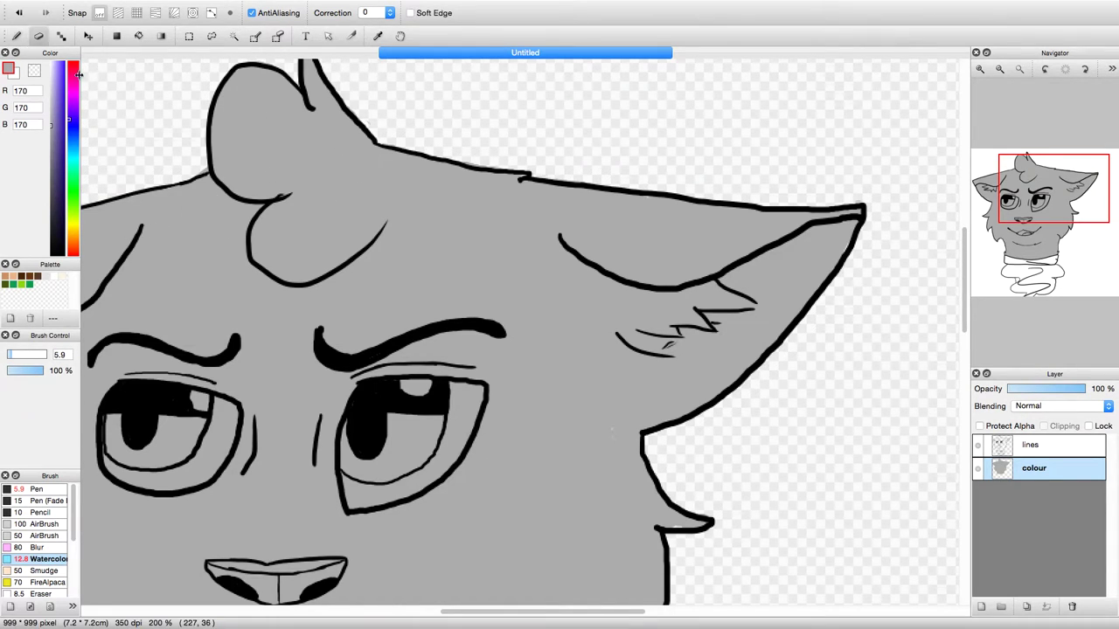
{"action": "key", "text": "b"}
{"action": "left_click_drag", "start_coordinate": [1053, 202], "coordinate": [1021, 219]}
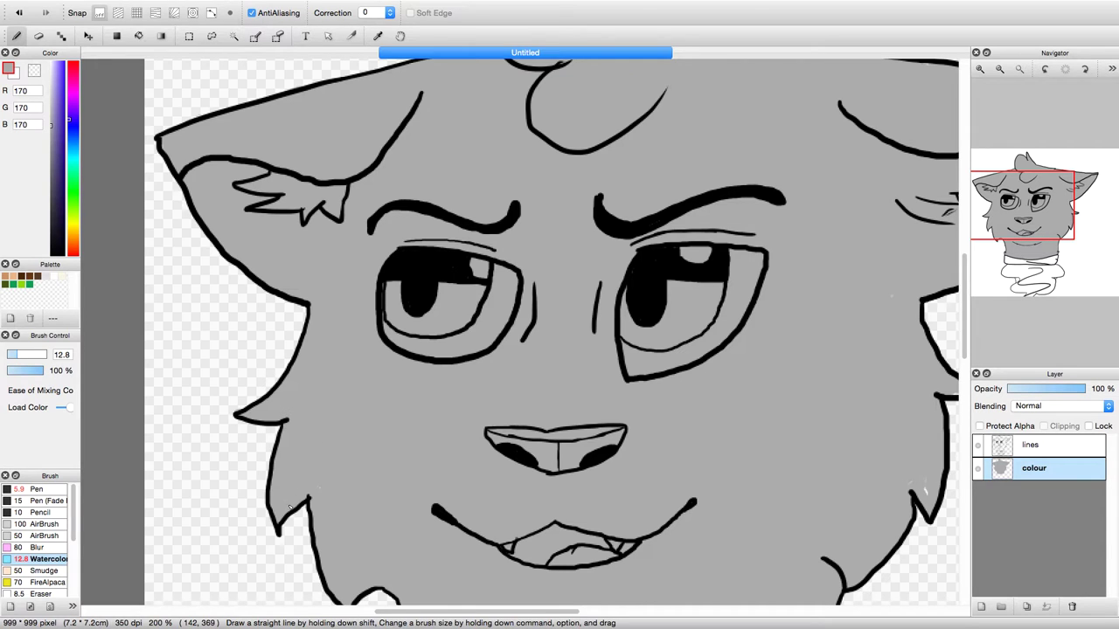
{"action": "scroll", "coordinate": [320, 499], "scroll_direction": "down", "scroll_amount": 5}
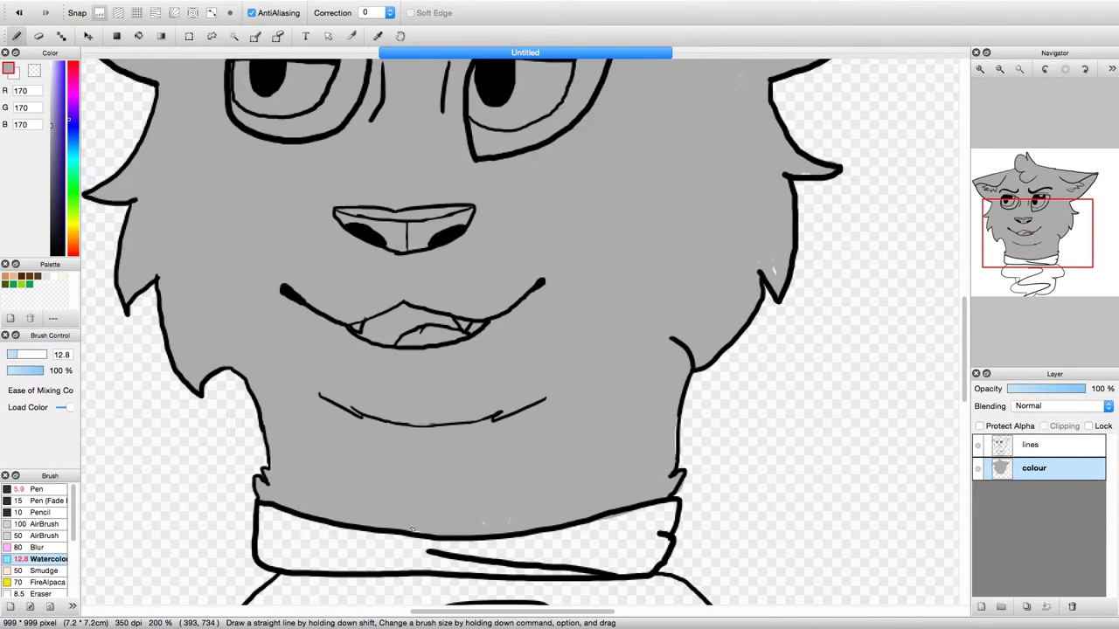
{"action": "left_click_drag", "start_coordinate": [785, 287], "coordinate": [782, 263]}
{"action": "left_click", "coordinate": [40, 36]}
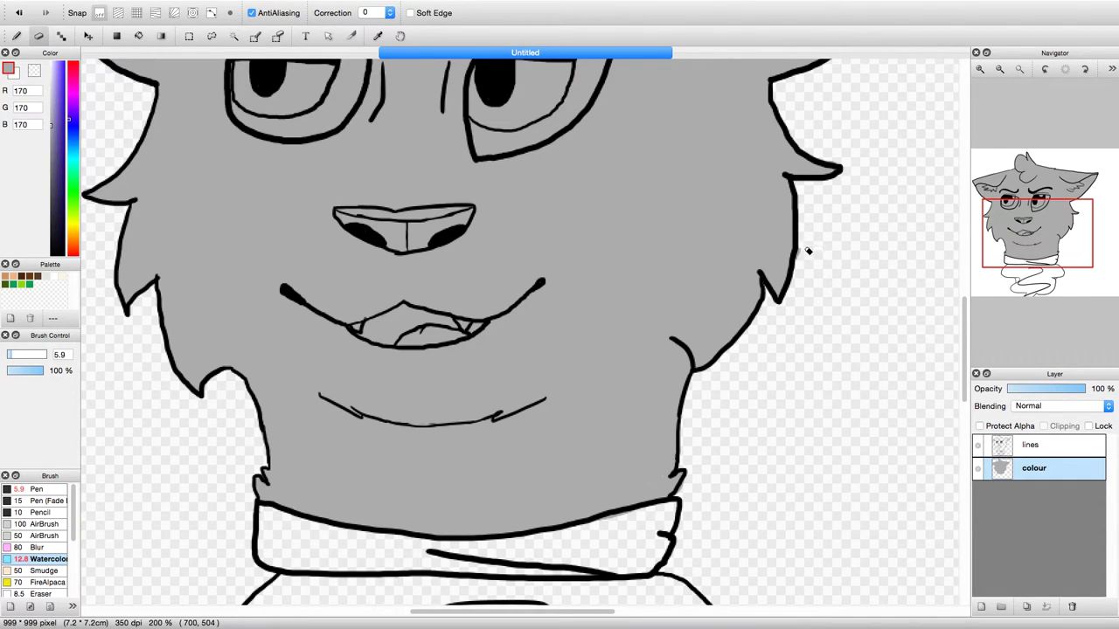
{"action": "key", "text": "b"}
- Set the drawing colour to white (R 255, G 255, B 255) and paint the white area and highlight of the left eye
{"action": "left_click", "coordinate": [1052, 211]}
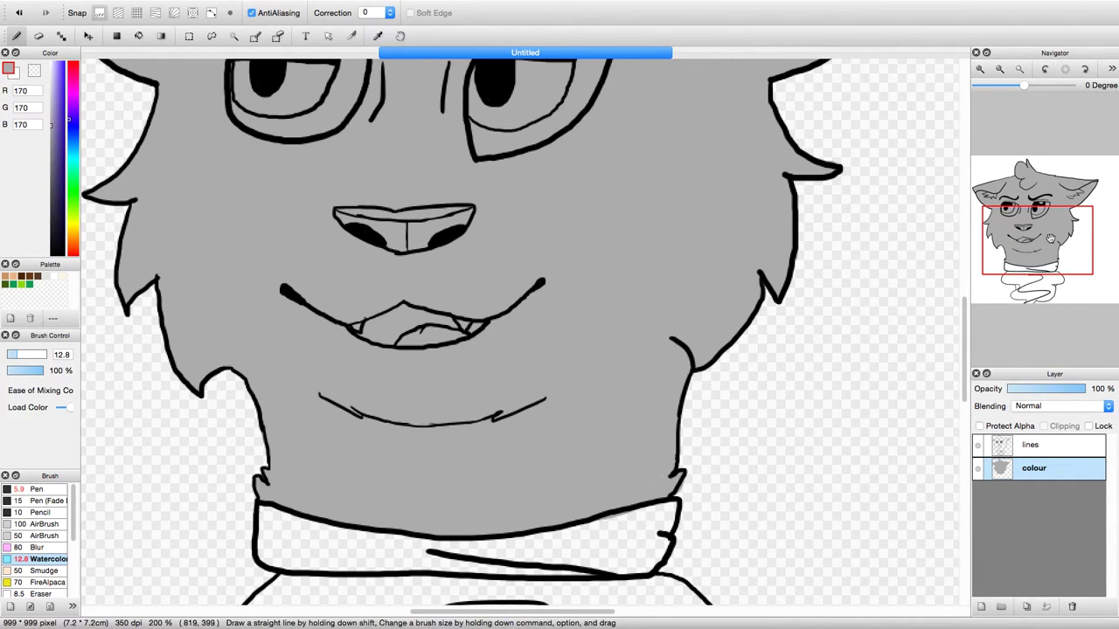
{"action": "left_click_drag", "start_coordinate": [1052, 211], "coordinate": [1040, 202]}
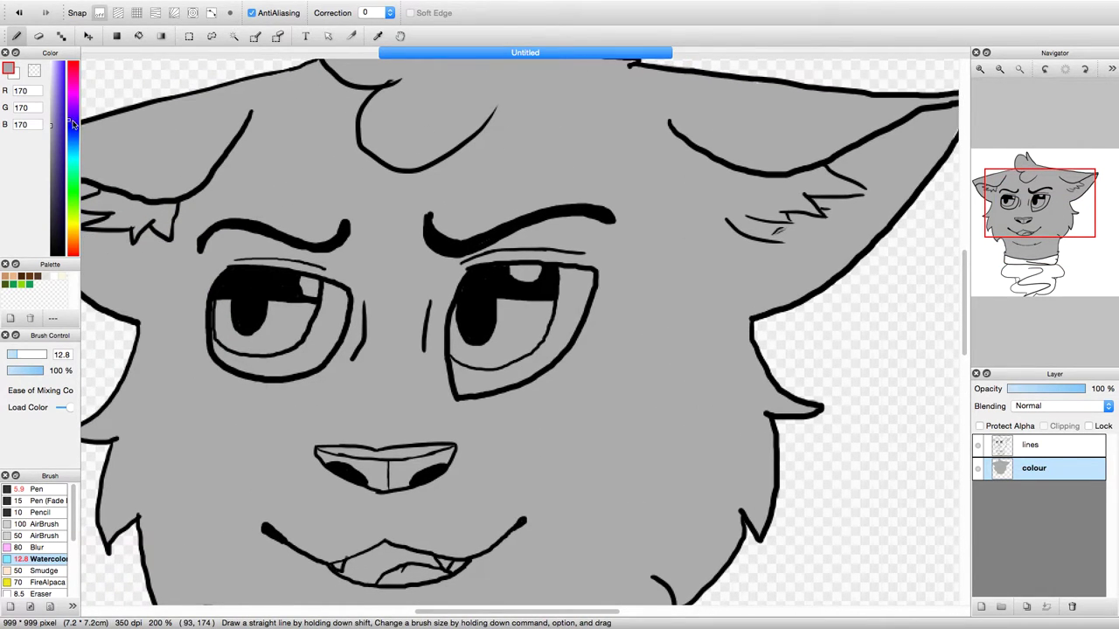
{"action": "left_click_drag", "start_coordinate": [61, 68], "coordinate": [65, 104]}
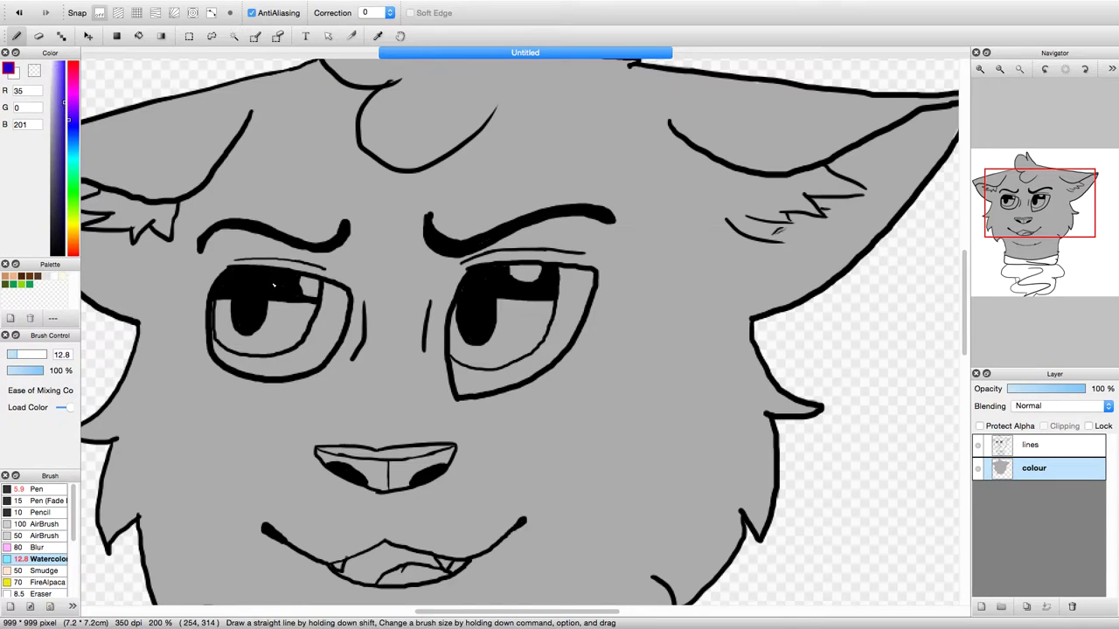
{"action": "key", "text": "x"}
{"action": "mouse_move", "coordinate": [313, 294]}
{"action": "left_mouse_down"}
{"action": "mouse_move", "coordinate": [306, 285]}
{"action": "mouse_move", "coordinate": [327, 302]}
{"action": "mouse_move", "coordinate": [313, 334]}
{"action": "mouse_move", "coordinate": [277, 371]}
{"action": "mouse_move", "coordinate": [248, 372]}
{"action": "left_mouse_up"}
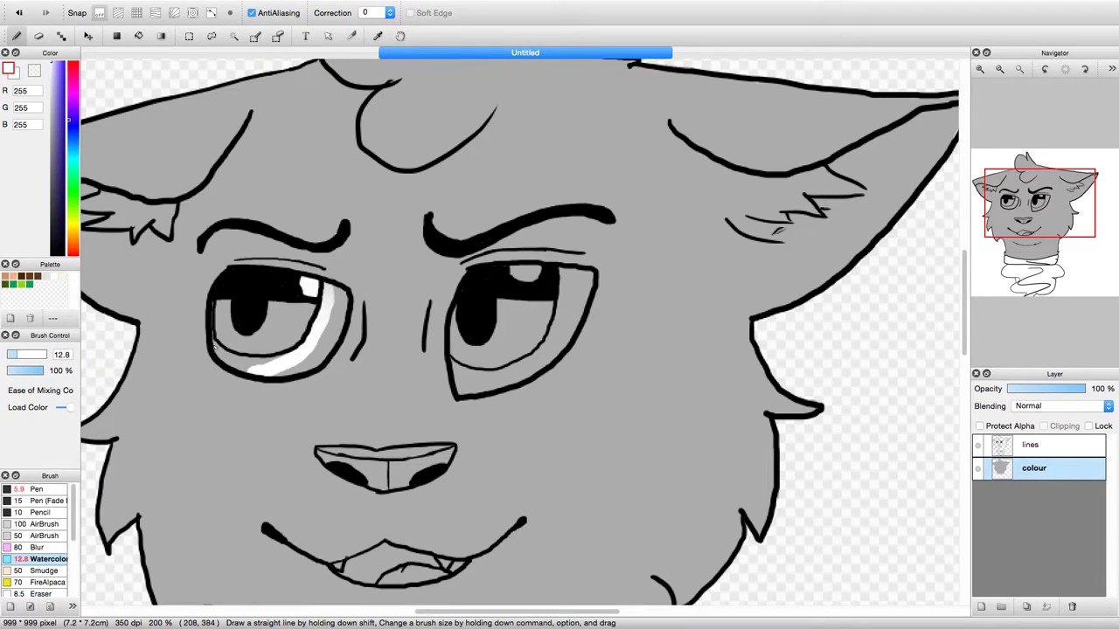
{"action": "mouse_move", "coordinate": [212, 338]}
{"action": "left_mouse_down"}
{"action": "mouse_move", "coordinate": [214, 304]}
{"action": "mouse_move", "coordinate": [216, 350]}
{"action": "mouse_move", "coordinate": [272, 373]}
{"action": "mouse_move", "coordinate": [232, 364]}
{"action": "left_mouse_up"}
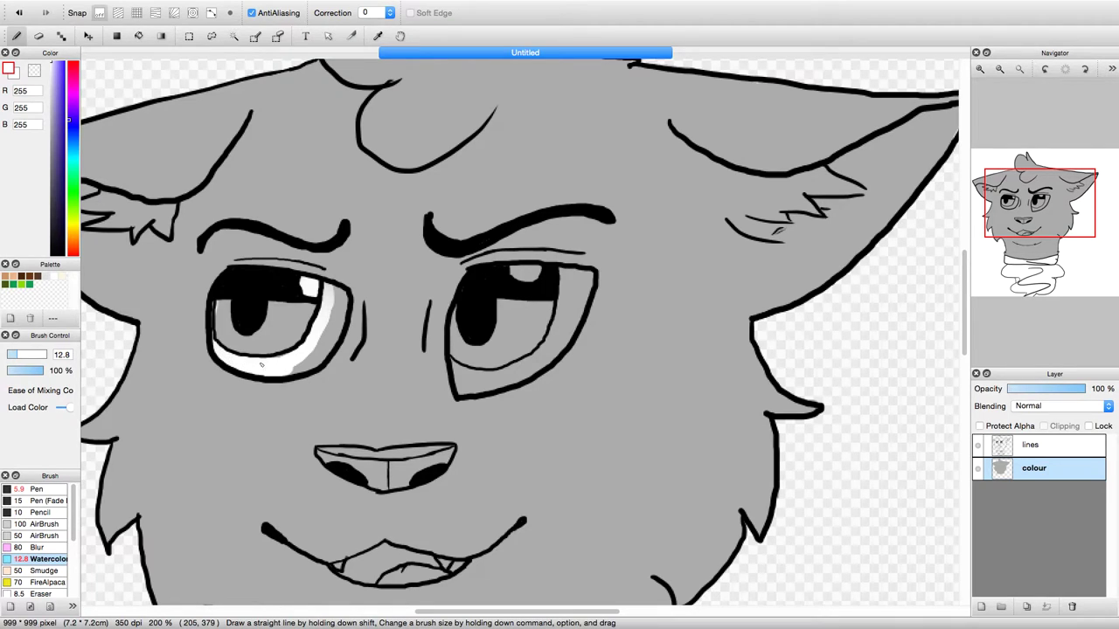
{"action": "mouse_move", "coordinate": [317, 348]}
{"action": "left_mouse_down"}
{"action": "mouse_move", "coordinate": [336, 294]}
{"action": "mouse_move", "coordinate": [315, 358]}
{"action": "mouse_move", "coordinate": [329, 350]}
{"action": "left_mouse_up"}
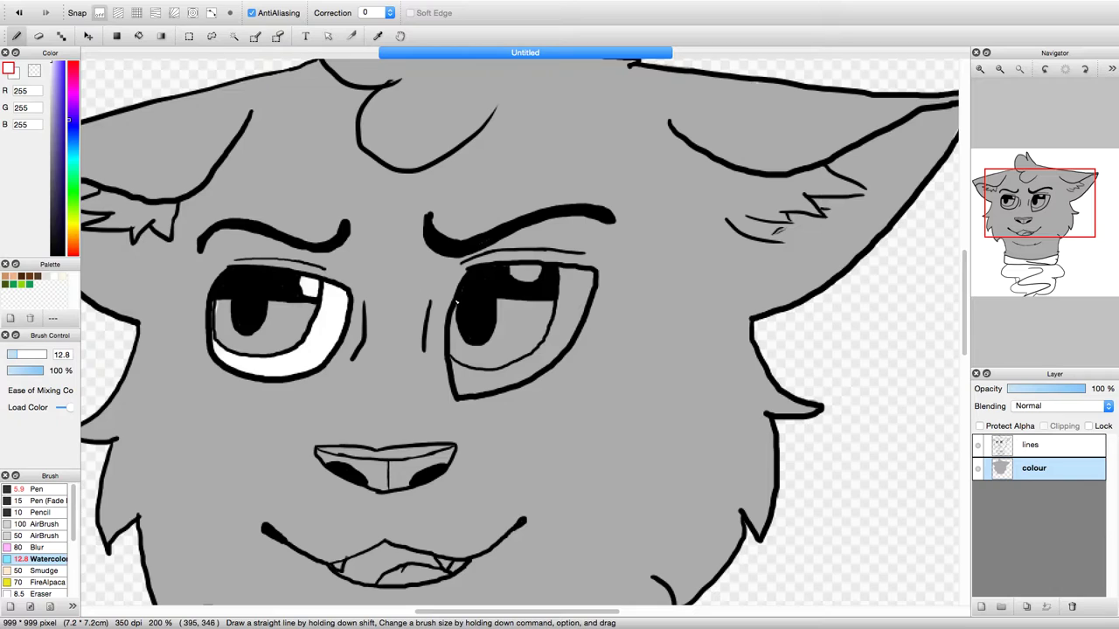
- Paint the white area and the highlight of the right eye in white
{"action": "mouse_move", "coordinate": [567, 274]}
{"action": "left_mouse_down"}
{"action": "mouse_move", "coordinate": [568, 323]}
{"action": "mouse_move", "coordinate": [589, 276]}
{"action": "mouse_move", "coordinate": [566, 333]}
{"action": "mouse_move", "coordinate": [573, 313]}
{"action": "mouse_move", "coordinate": [548, 353]}
{"action": "mouse_move", "coordinate": [564, 322]}
{"action": "mouse_move", "coordinate": [541, 358]}
{"action": "mouse_move", "coordinate": [462, 391]}
{"action": "mouse_move", "coordinate": [513, 376]}
{"action": "mouse_move", "coordinate": [481, 383]}
{"action": "mouse_move", "coordinate": [554, 347]}
{"action": "left_mouse_up"}
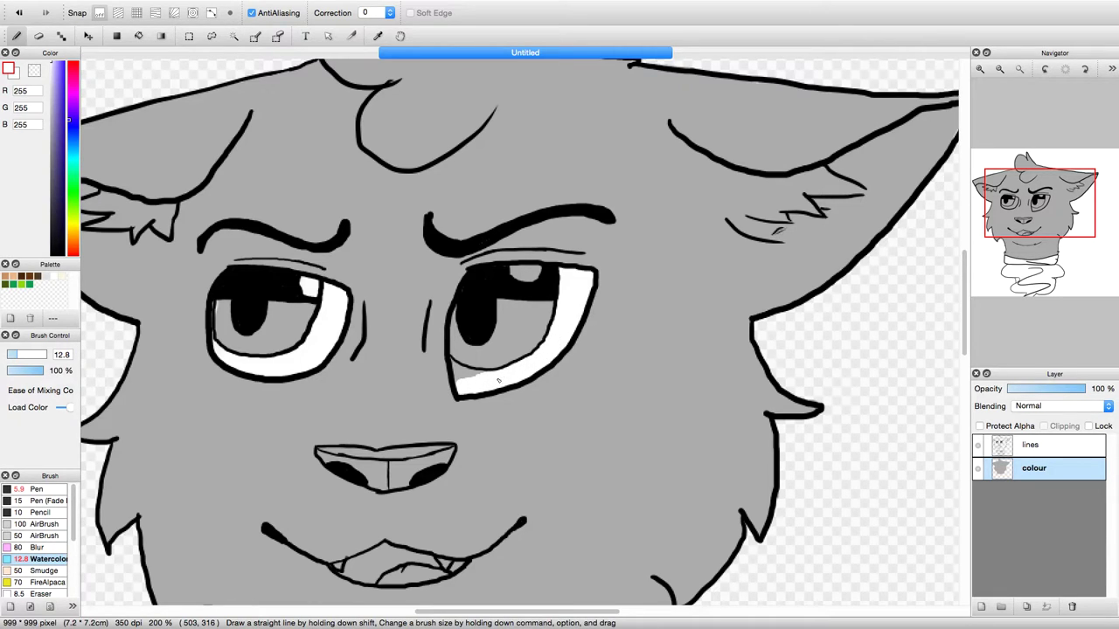
{"action": "mouse_move", "coordinate": [475, 394]}
{"action": "left_mouse_down"}
{"action": "mouse_move", "coordinate": [456, 369]}
{"action": "mouse_move", "coordinate": [485, 380]}
{"action": "left_mouse_up"}
{"action": "left_click_drag", "start_coordinate": [540, 275], "coordinate": [510, 274]}
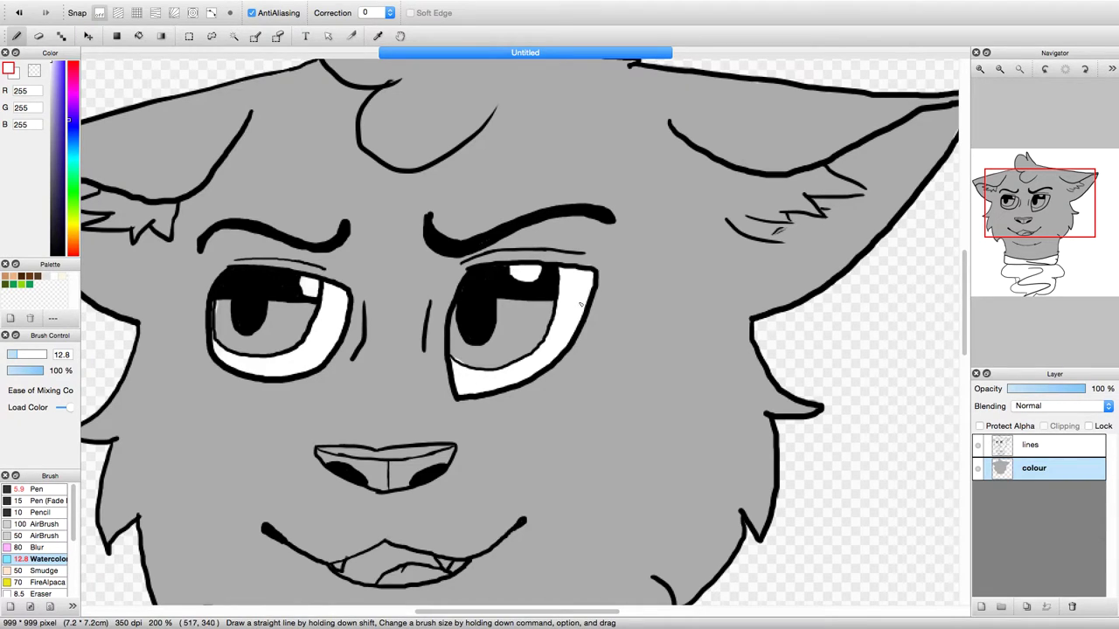
- Set the drawing colour to blue-violet (R 69, G 30, B 255) and paint the iris of the left eye
{"action": "left_click", "coordinate": [61, 63]}
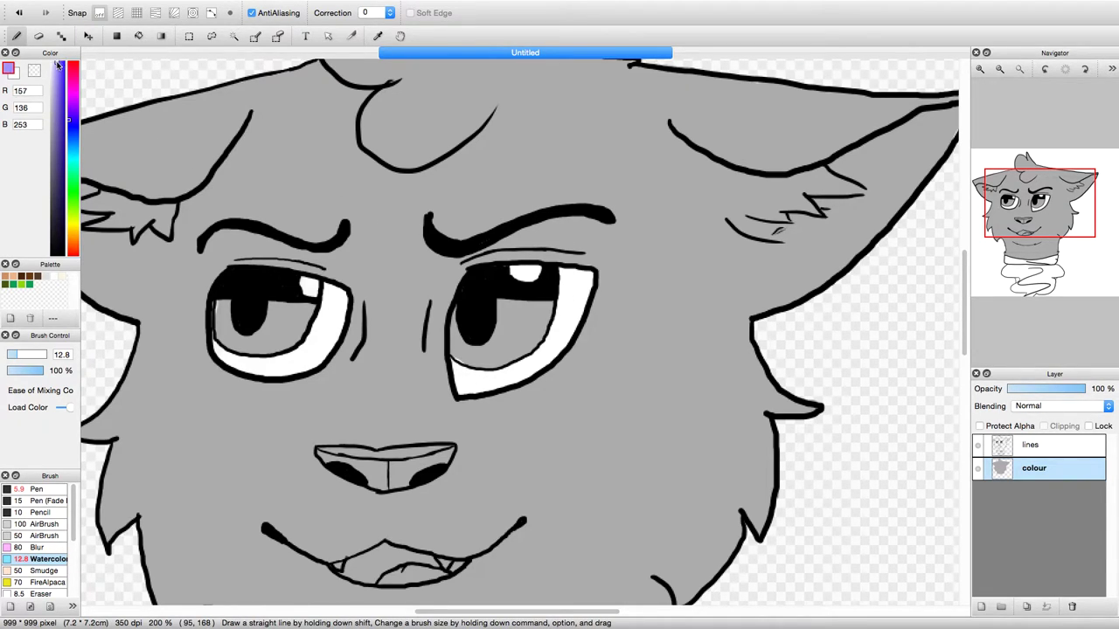
{"action": "left_click", "coordinate": [62, 66]}
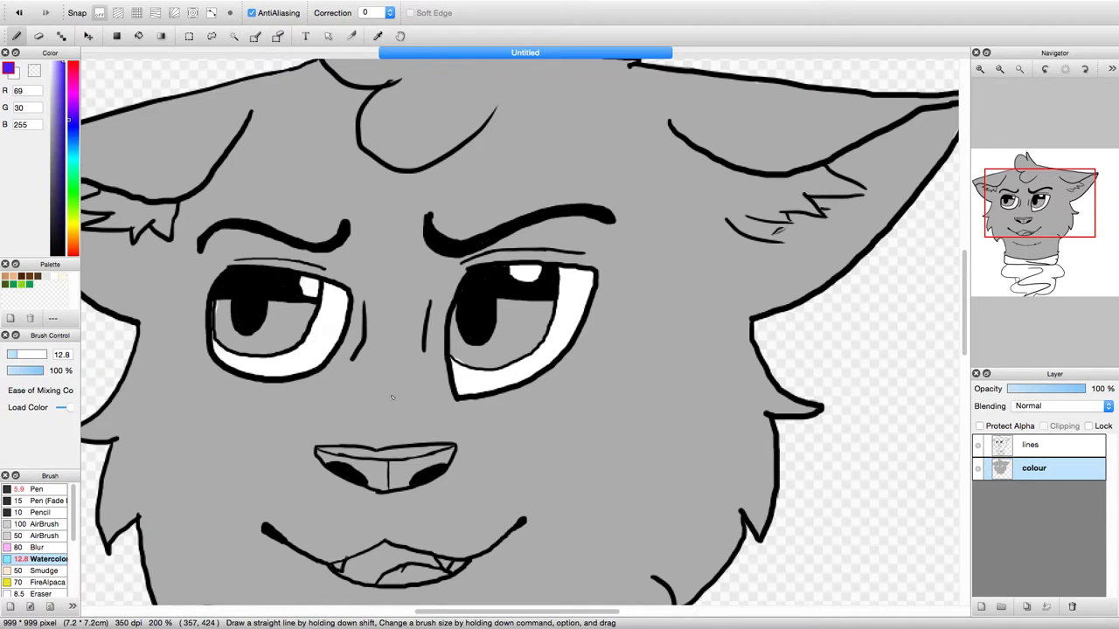
{"action": "mouse_move", "coordinate": [229, 301]}
{"action": "left_mouse_down"}
{"action": "mouse_move", "coordinate": [220, 329]}
{"action": "mouse_move", "coordinate": [242, 343]}
{"action": "mouse_move", "coordinate": [231, 295]}
{"action": "left_mouse_up"}
{"action": "mouse_move", "coordinate": [244, 348]}
{"action": "left_mouse_down"}
{"action": "mouse_move", "coordinate": [276, 353]}
{"action": "mouse_move", "coordinate": [311, 327]}
{"action": "mouse_move", "coordinate": [316, 304]}
{"action": "mouse_move", "coordinate": [266, 340]}
{"action": "mouse_move", "coordinate": [289, 322]}
{"action": "mouse_move", "coordinate": [285, 332]}
{"action": "left_mouse_up"}
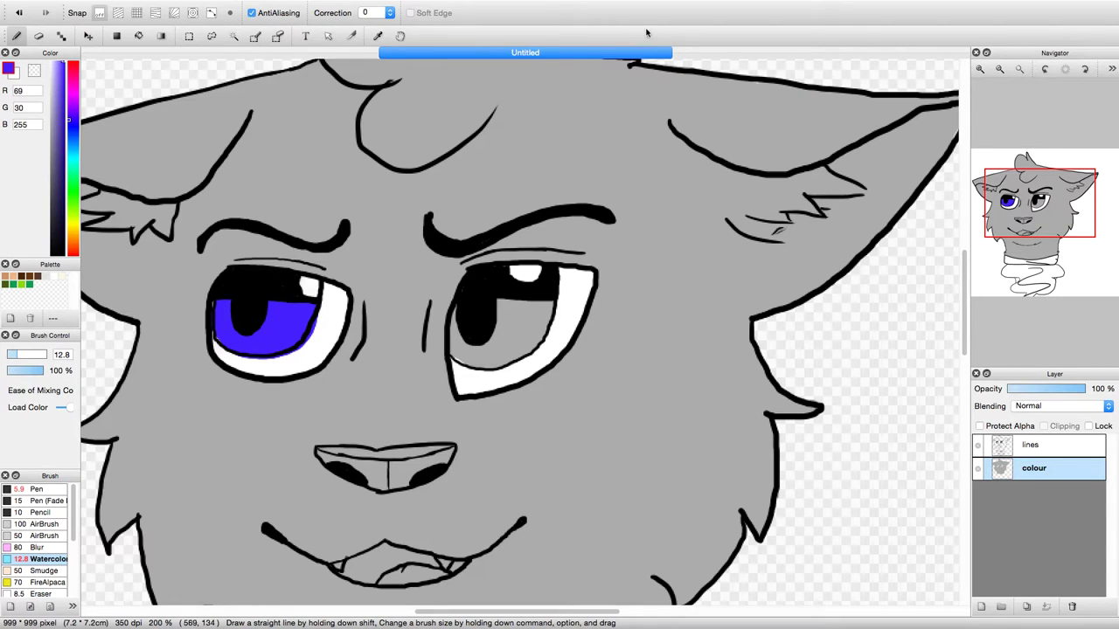
- Pick the white from the left eye and clean up the edge between its iris and the white area
{"action": "left_click", "coordinate": [377, 35]}
{"action": "left_click", "coordinate": [322, 317]}
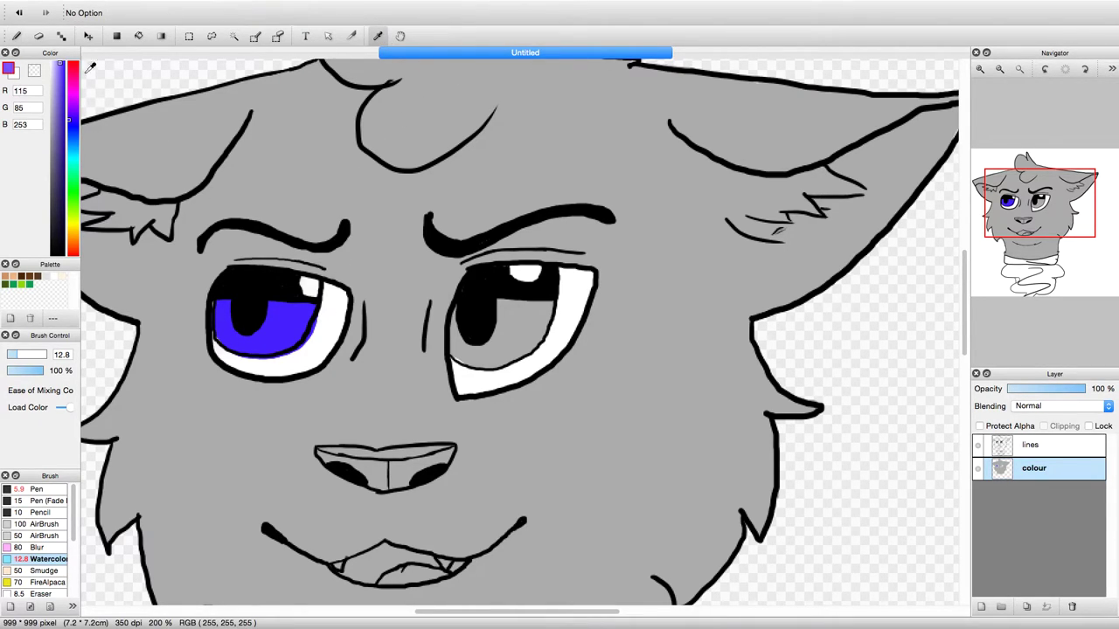
{"action": "left_click", "coordinate": [336, 311]}
{"action": "key", "text": "b"}
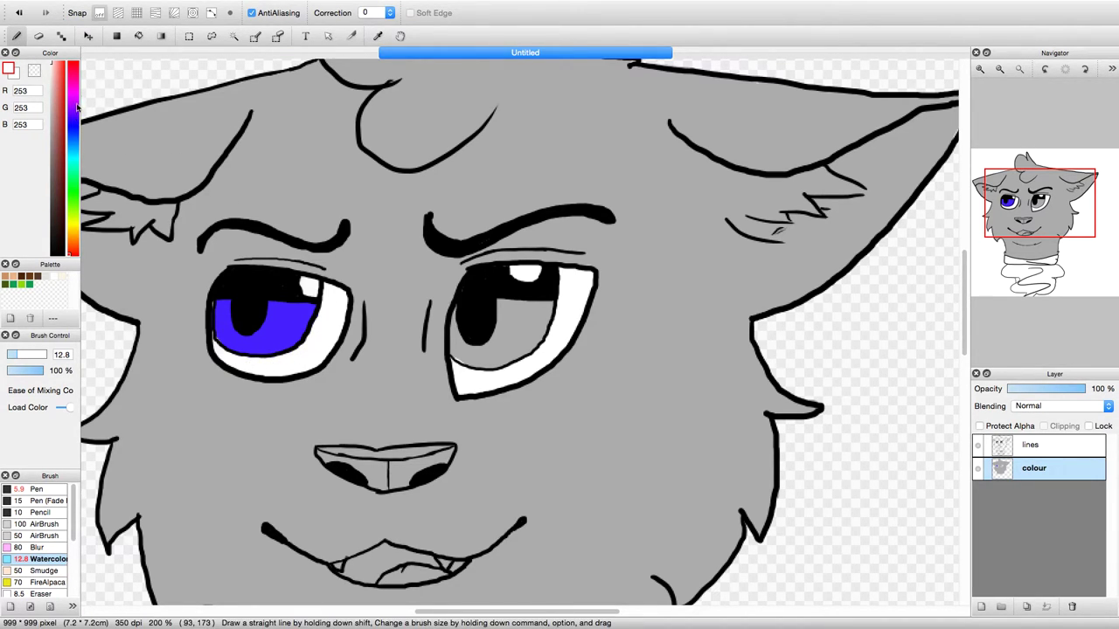
- Paint the right eye's iris purple (R 154, G 0, B 255) and clean its edge with white picked from the eye
{"action": "left_click", "coordinate": [60, 66]}
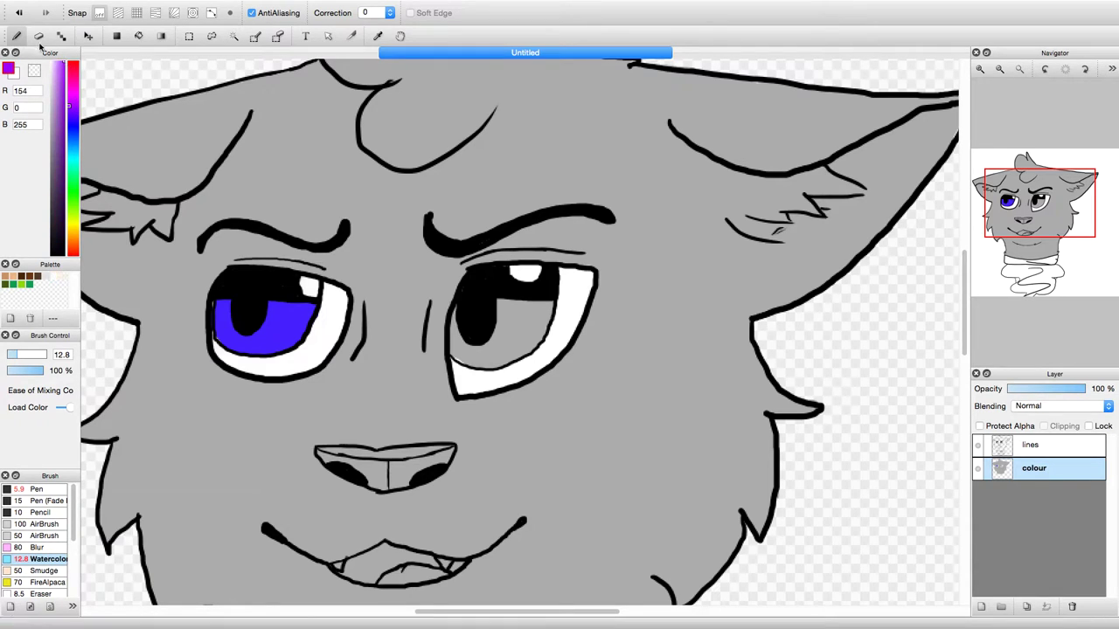
{"action": "mouse_move", "coordinate": [467, 315]}
{"action": "left_mouse_down"}
{"action": "mouse_move", "coordinate": [453, 340]}
{"action": "mouse_move", "coordinate": [454, 311]}
{"action": "mouse_move", "coordinate": [453, 350]}
{"action": "mouse_move", "coordinate": [470, 359]}
{"action": "mouse_move", "coordinate": [516, 325]}
{"action": "mouse_move", "coordinate": [512, 308]}
{"action": "mouse_move", "coordinate": [495, 306]}
{"action": "mouse_move", "coordinate": [552, 306]}
{"action": "mouse_move", "coordinate": [507, 361]}
{"action": "mouse_move", "coordinate": [516, 351]}
{"action": "left_mouse_up"}
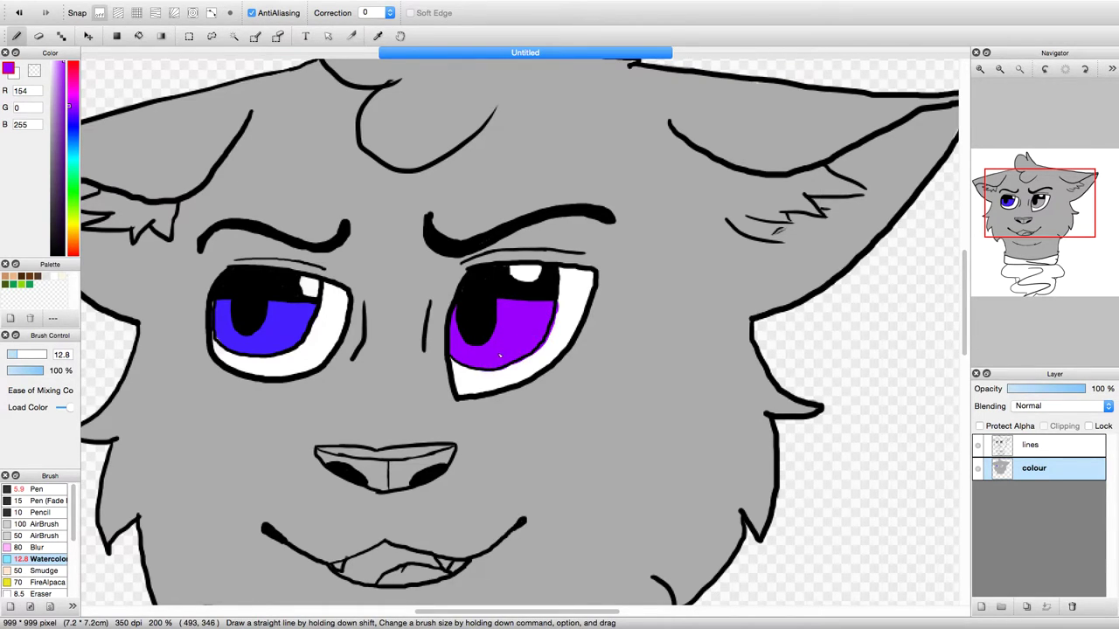
{"action": "left_click", "coordinate": [562, 291], "text": "alt"}
{"action": "left_click_drag", "start_coordinate": [551, 340], "coordinate": [536, 357]}
- Set the drawing colour to pink (R 221, G 128, B 168) and paint the lower part of the nose
{"action": "left_click", "coordinate": [1040, 229]}
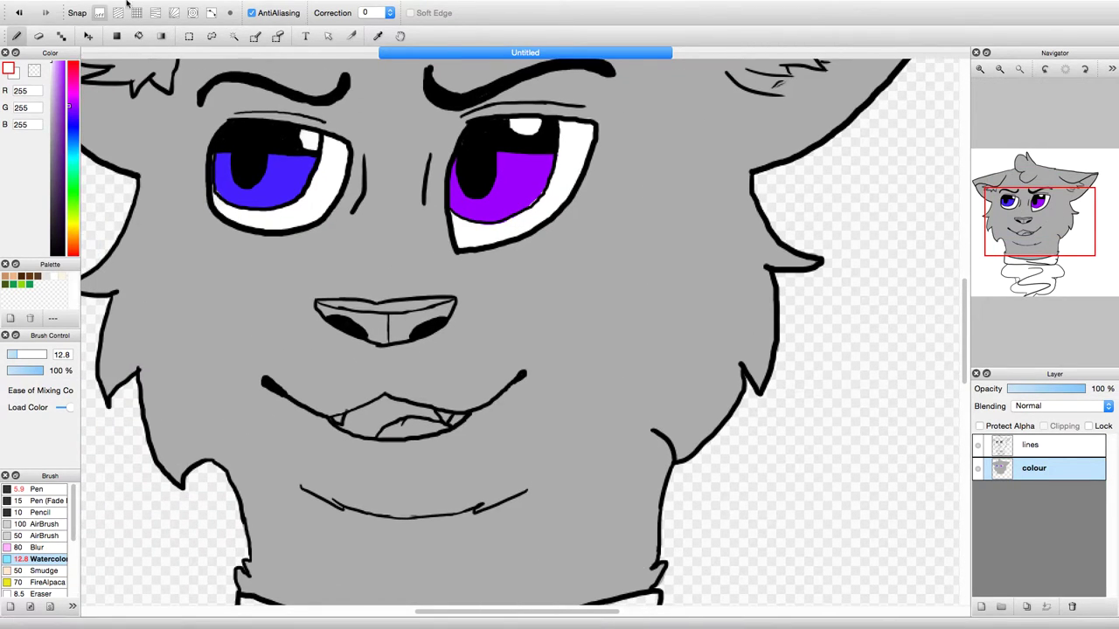
{"action": "left_click_drag", "start_coordinate": [58, 73], "coordinate": [54, 78]}
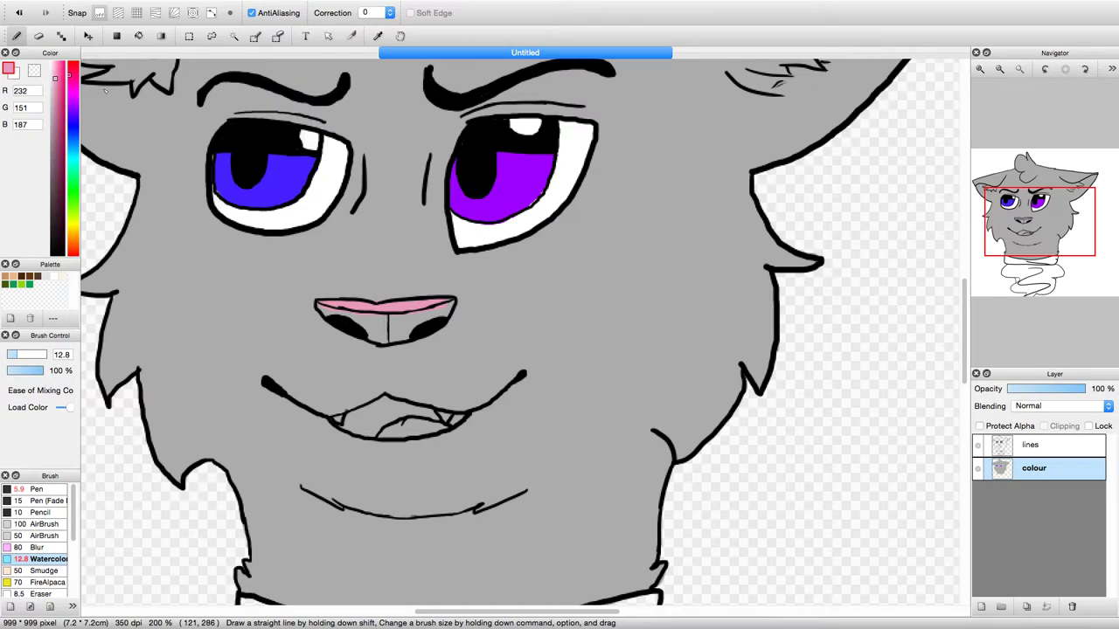
{"action": "left_click", "coordinate": [56, 86]}
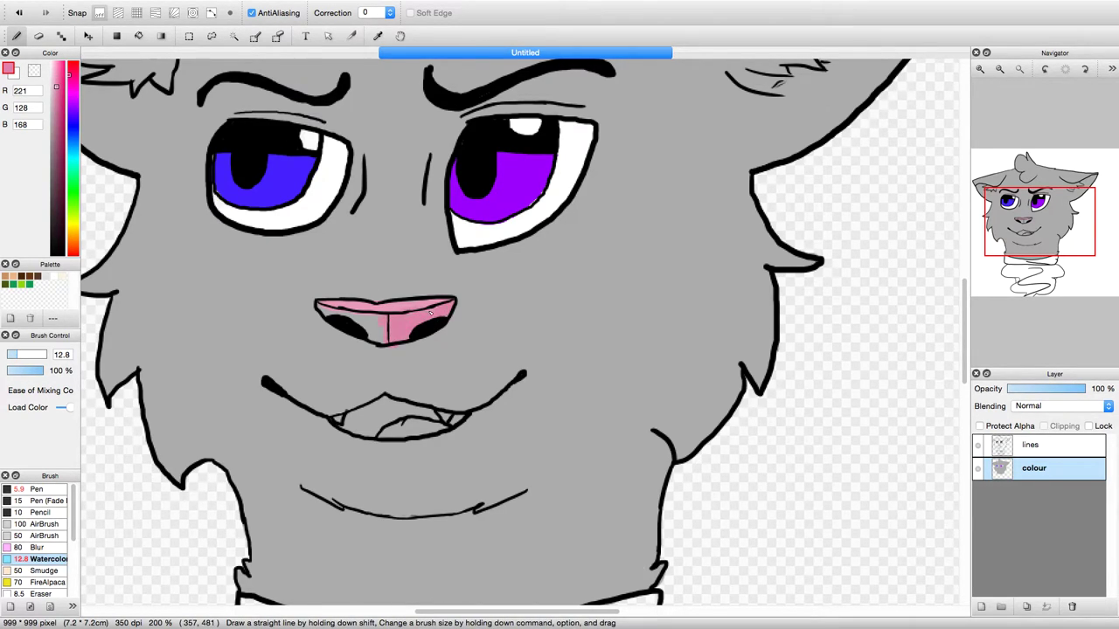
{"action": "key", "text": "super+z"}
{"action": "key", "text": "super+z"}
{"action": "left_click_drag", "start_coordinate": [389, 336], "coordinate": [340, 321]}
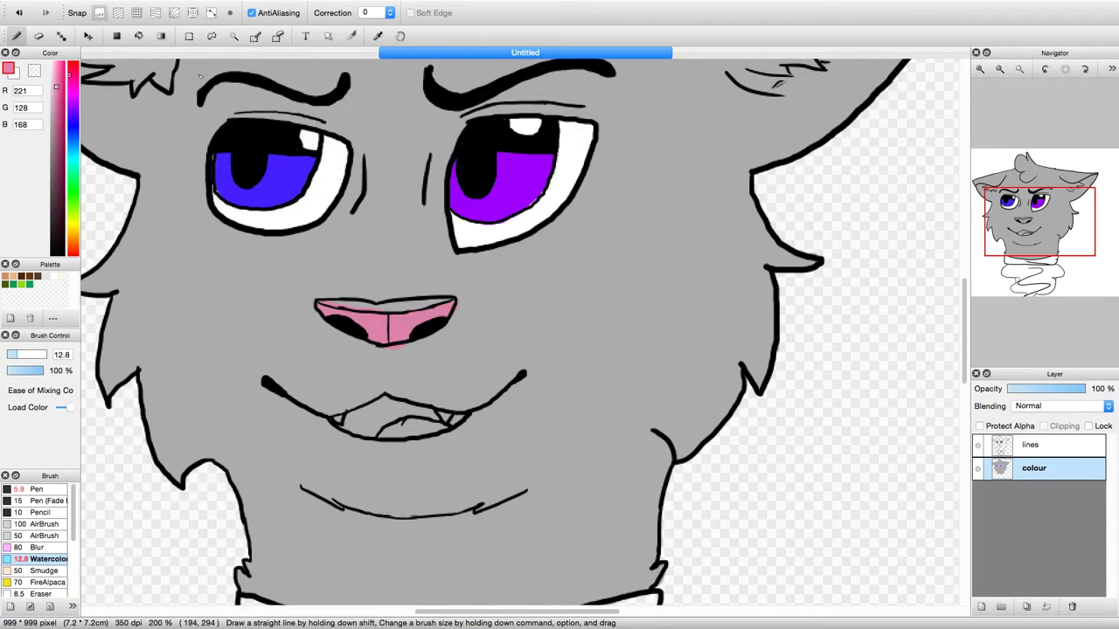
- Pick the grey fur colour (R 170, G 170, B 170) and paint over the stray pink below the nose
{"action": "left_click", "coordinate": [378, 36]}
{"action": "left_click", "coordinate": [410, 231]}
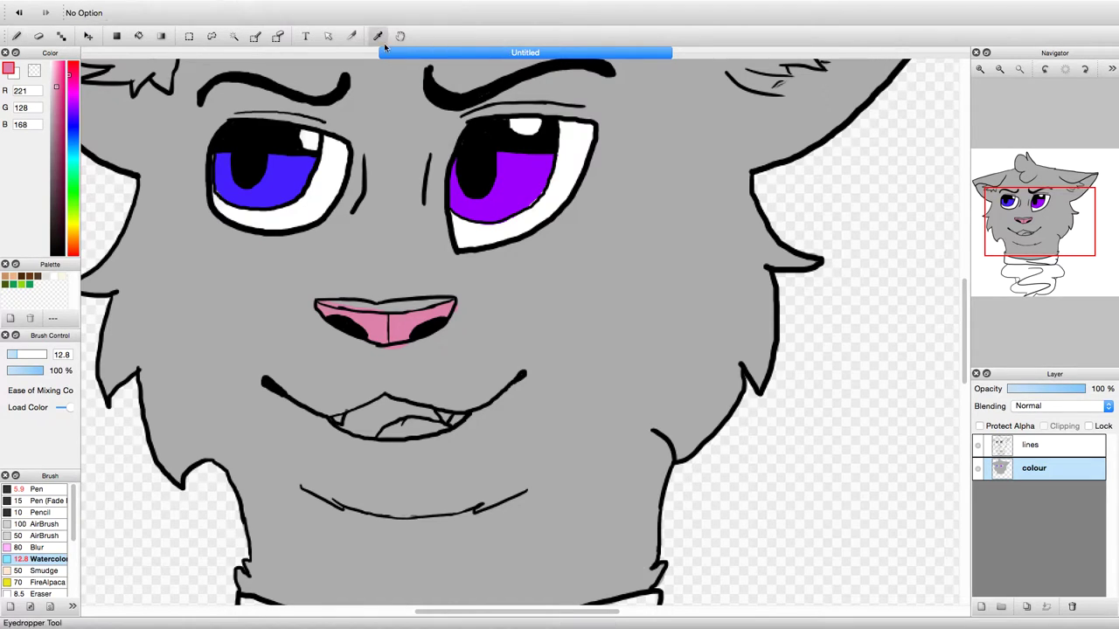
{"action": "left_click", "coordinate": [16, 37]}
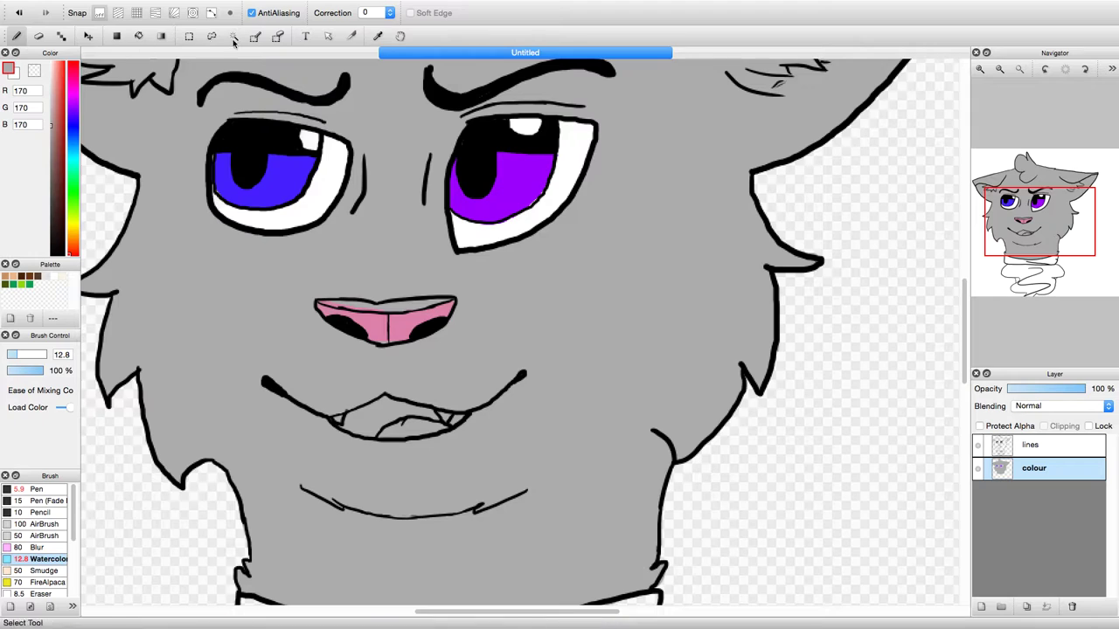
- Pick the nose's pink (R 219, G 128, B 168) and paint the upper strip of the nose
{"action": "left_click", "coordinate": [378, 36]}
{"action": "left_click", "coordinate": [372, 321]}
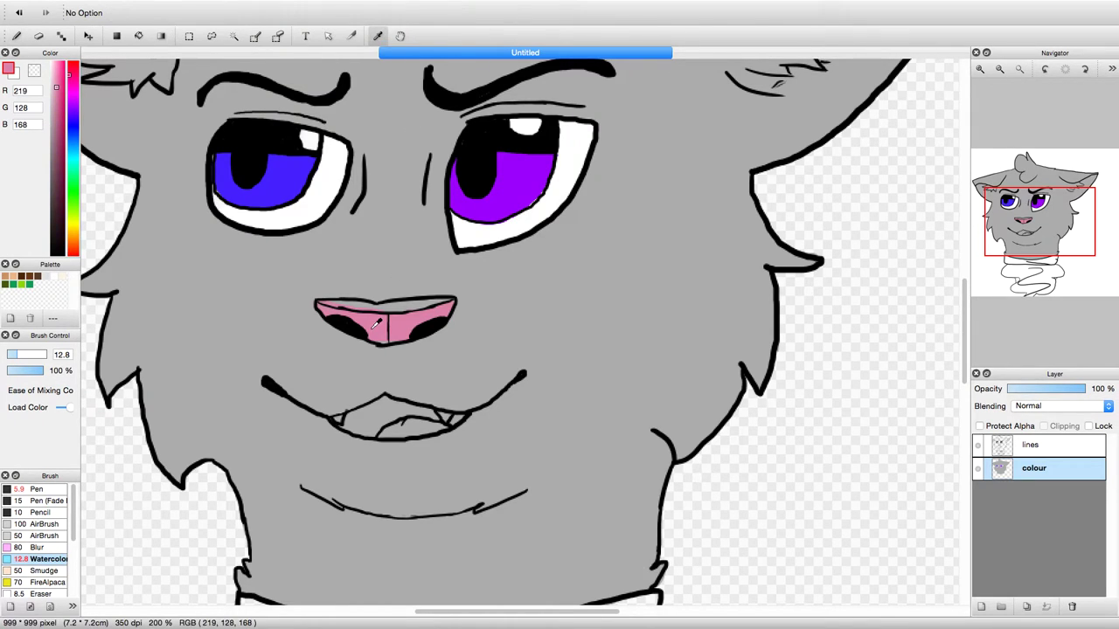
{"action": "left_click", "coordinate": [18, 38]}
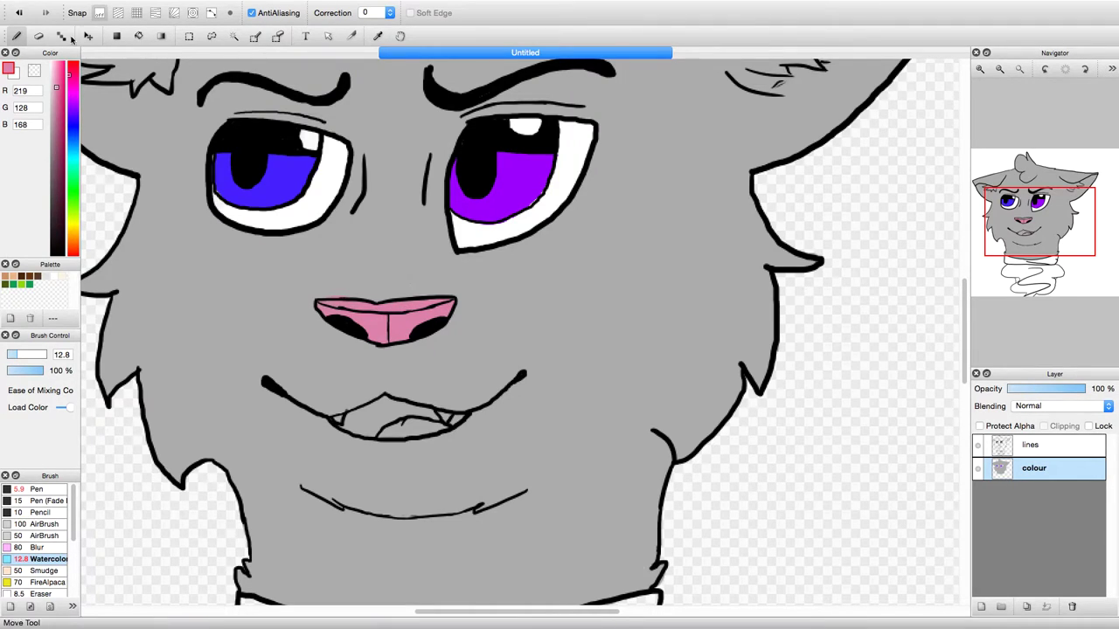
- Touch up the nose's upper edge with the grey picked from the fur and the pink picked from the nose
{"action": "left_click", "coordinate": [38, 36]}
{"action": "left_click", "coordinate": [378, 35]}
{"action": "left_click", "coordinate": [375, 244]}
{"action": "key", "text": "b"}
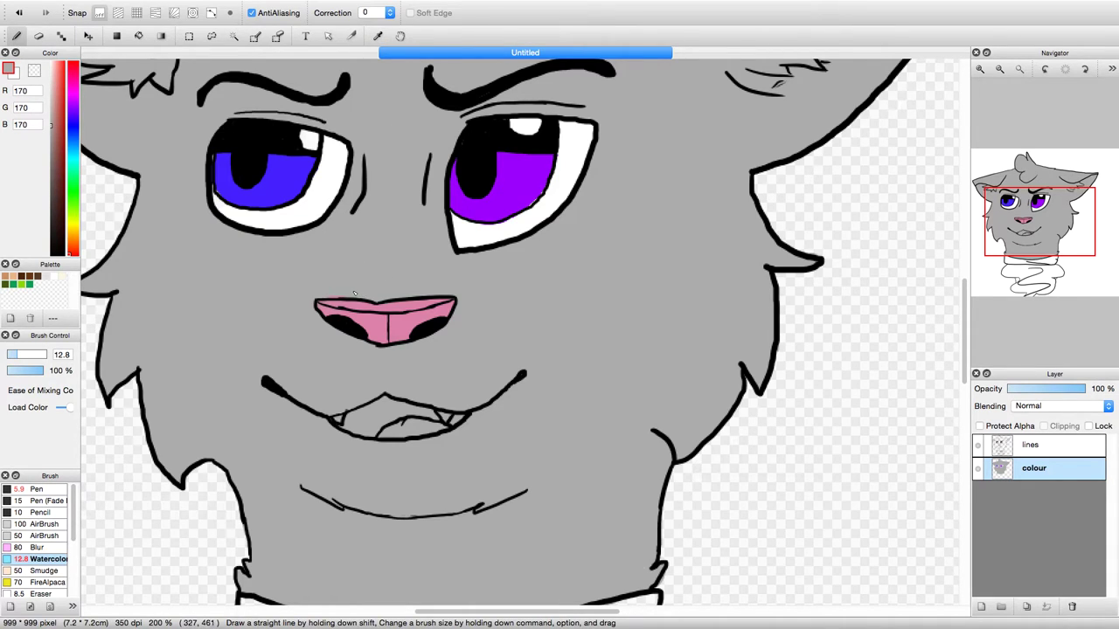
{"action": "left_click", "coordinate": [378, 36]}
{"action": "left_click", "coordinate": [407, 310]}
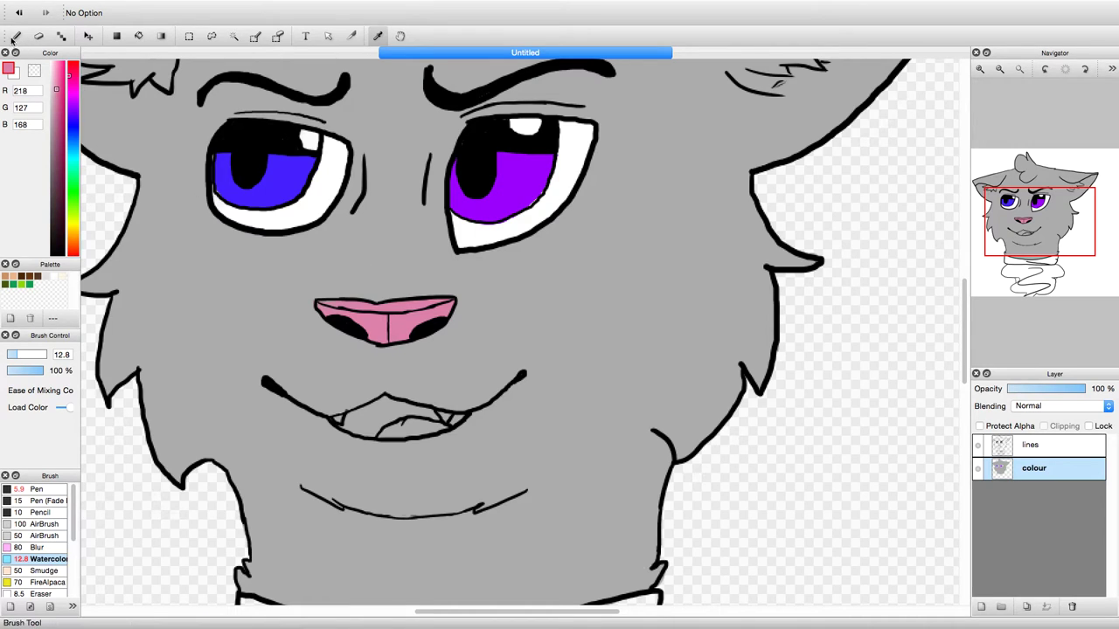
{"action": "key", "text": "b"}
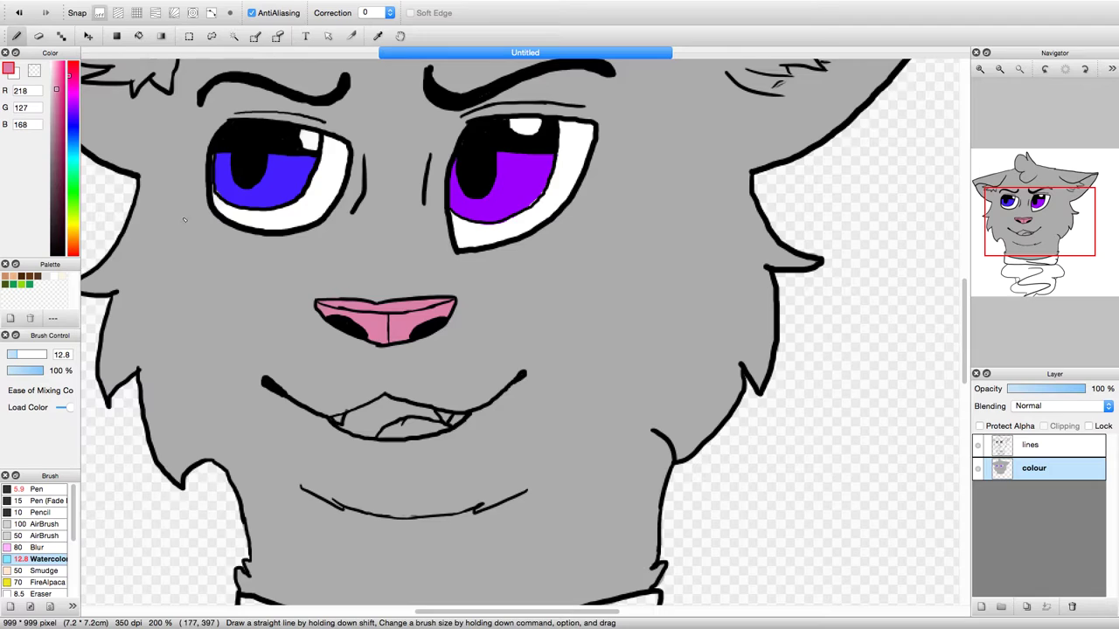
- Set the drawing colour to dusky pink (R 166, G 83, B 112) and paint the tongue
{"action": "mouse_move", "coordinate": [57, 70]}
{"action": "left_mouse_down"}
{"action": "mouse_move", "coordinate": [64, 111]}
{"action": "mouse_move", "coordinate": [70, 82]}
{"action": "left_mouse_up"}
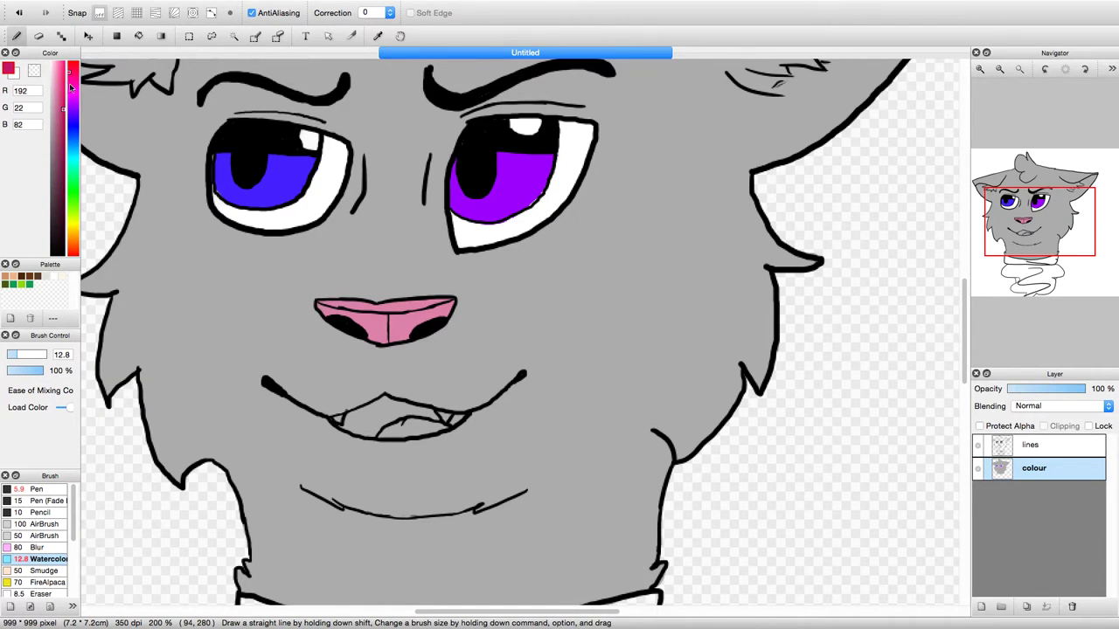
{"action": "left_click_drag", "start_coordinate": [63, 123], "coordinate": [57, 131]}
{"action": "mouse_move", "coordinate": [403, 429]}
{"action": "left_mouse_down"}
{"action": "mouse_move", "coordinate": [389, 436]}
{"action": "mouse_move", "coordinate": [411, 428]}
{"action": "left_mouse_up"}
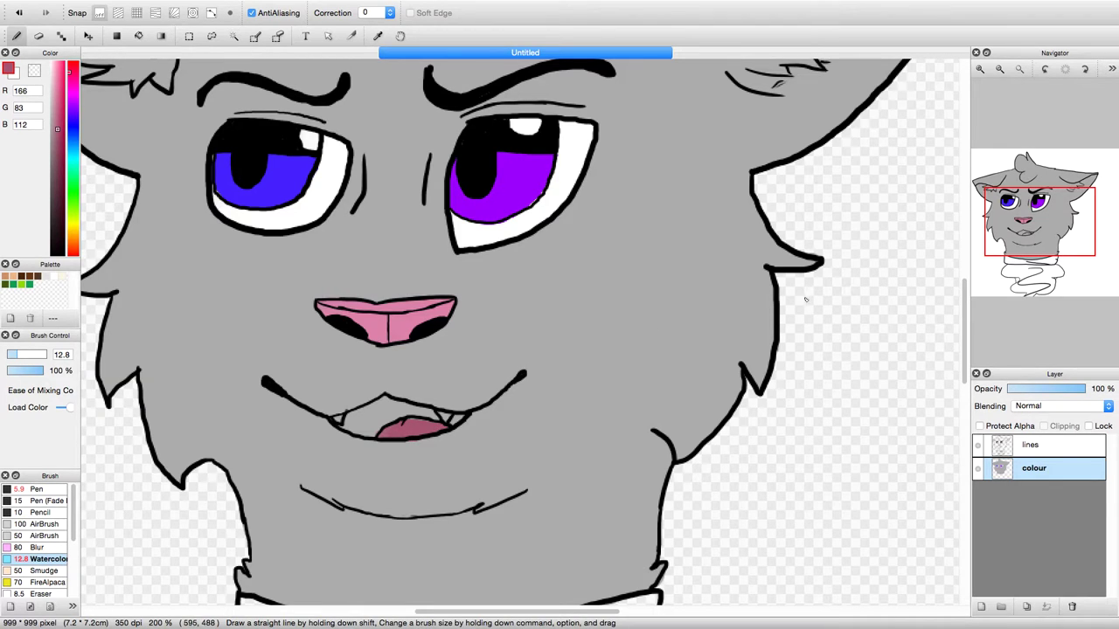
- Check the painted colours on the whole head by hiding the lines layer and showing it again
{"action": "left_click", "coordinate": [999, 69]}
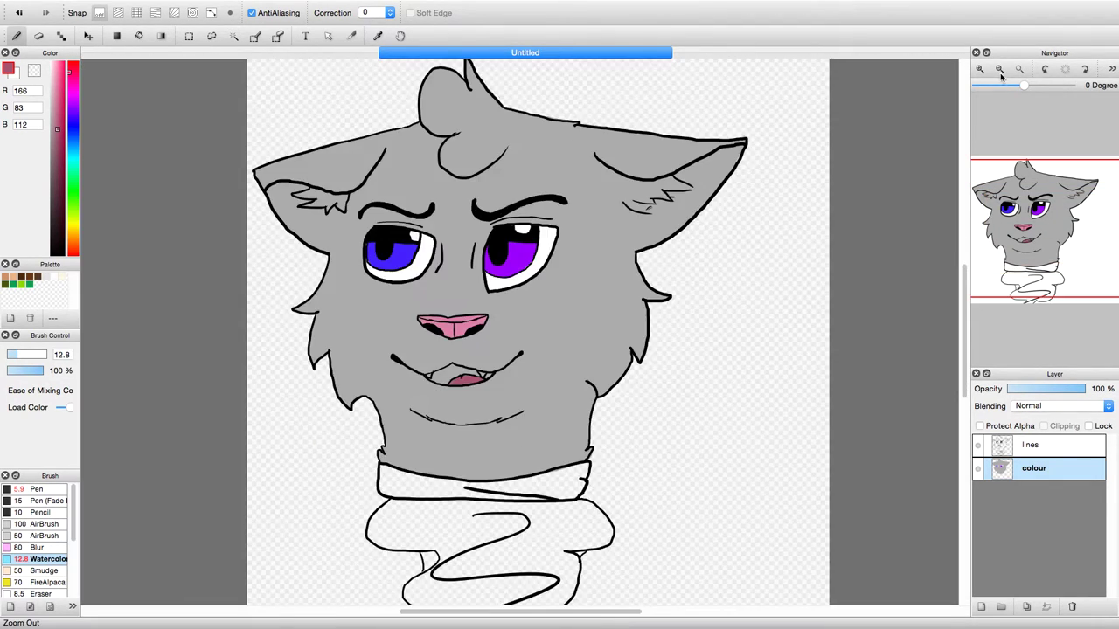
{"action": "left_click", "coordinate": [999, 69]}
{"action": "left_click", "coordinate": [978, 445]}
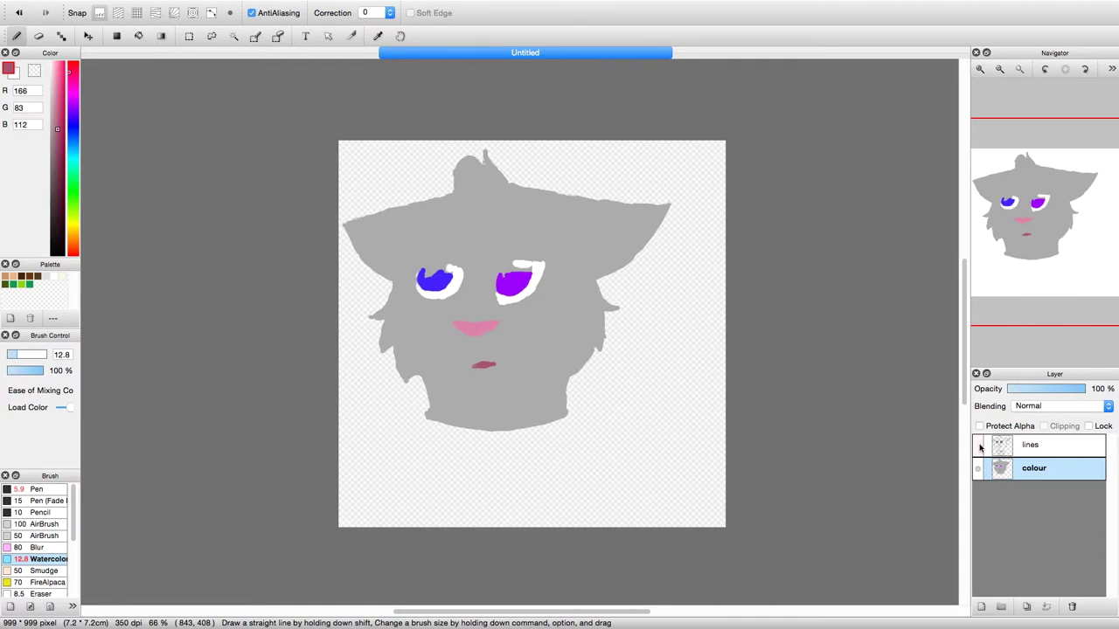
{"action": "left_click", "coordinate": [978, 445]}
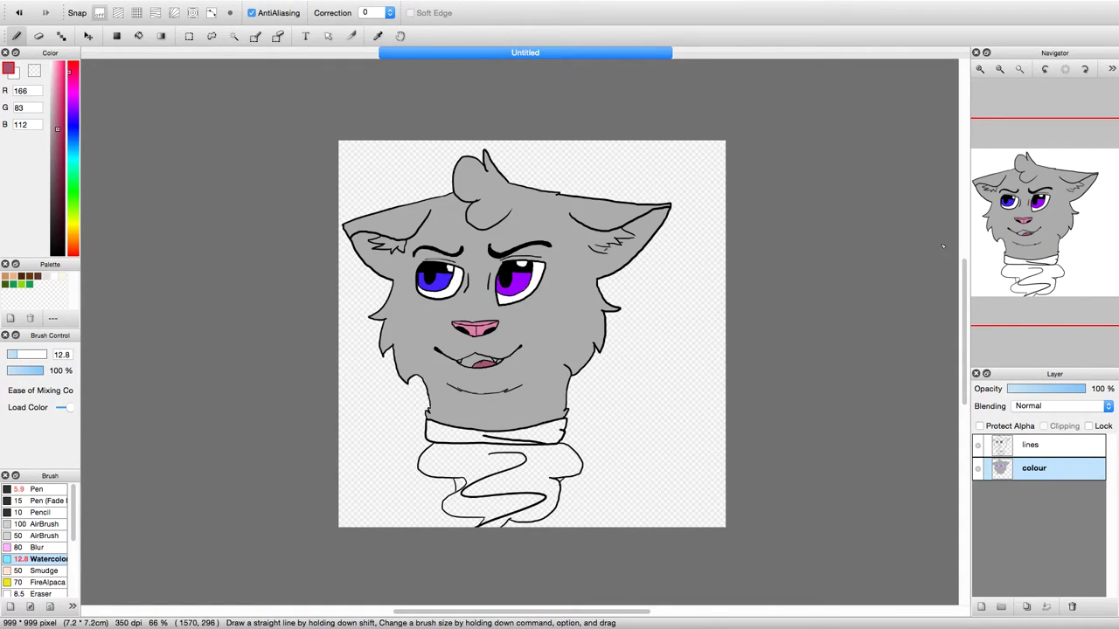
- Set the drawing colour to white (R 255, G 255, B 255) and paint the fangs on both sides of the mouth
{"action": "mouse_move", "coordinate": [984, 91]}
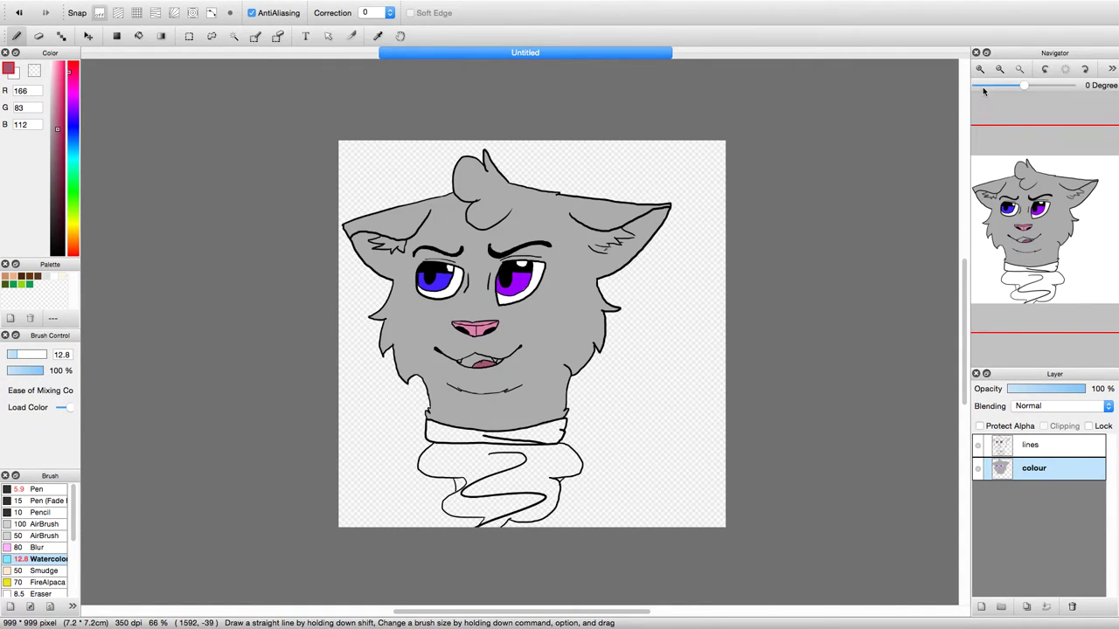
{"action": "scroll", "coordinate": [990, 83], "scroll_direction": "up", "scroll_amount": 6}
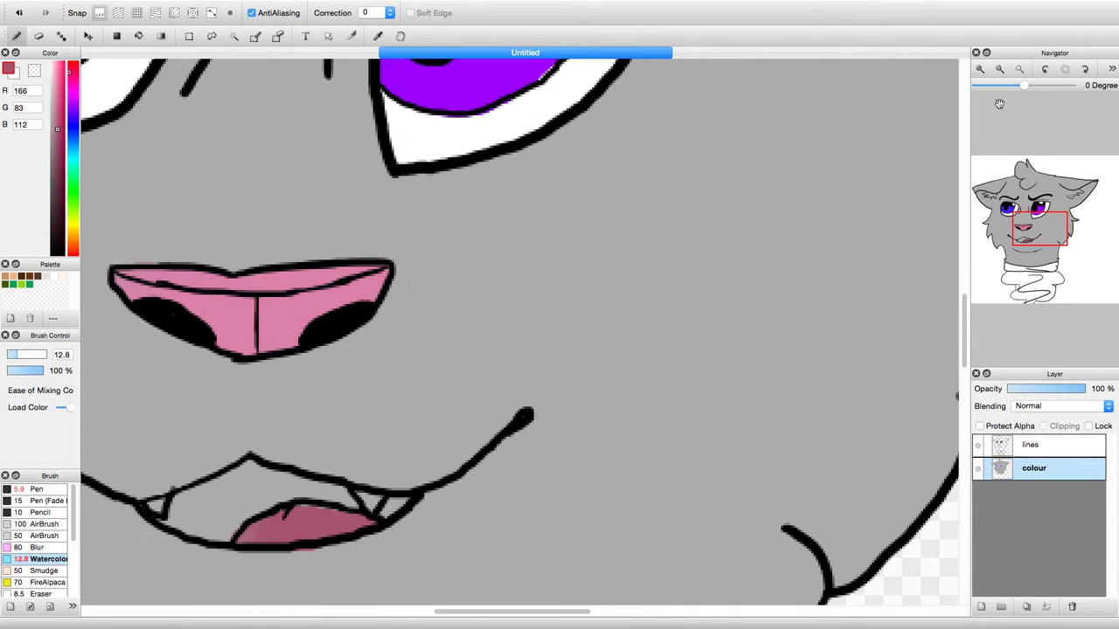
{"action": "left_click", "coordinate": [52, 61]}
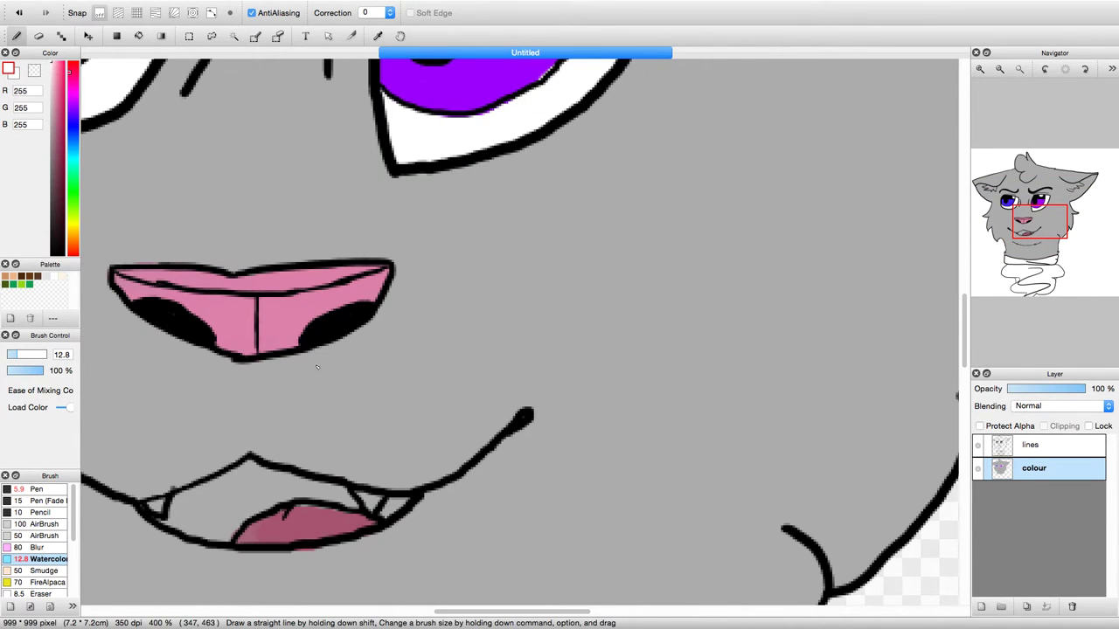
{"action": "left_click_drag", "start_coordinate": [364, 498], "coordinate": [372, 501]}
{"action": "scroll", "coordinate": [682, 306], "scroll_direction": "down", "scroll_amount": 5}
{"action": "scroll", "coordinate": [682, 306], "scroll_direction": "left", "scroll_amount": 7}
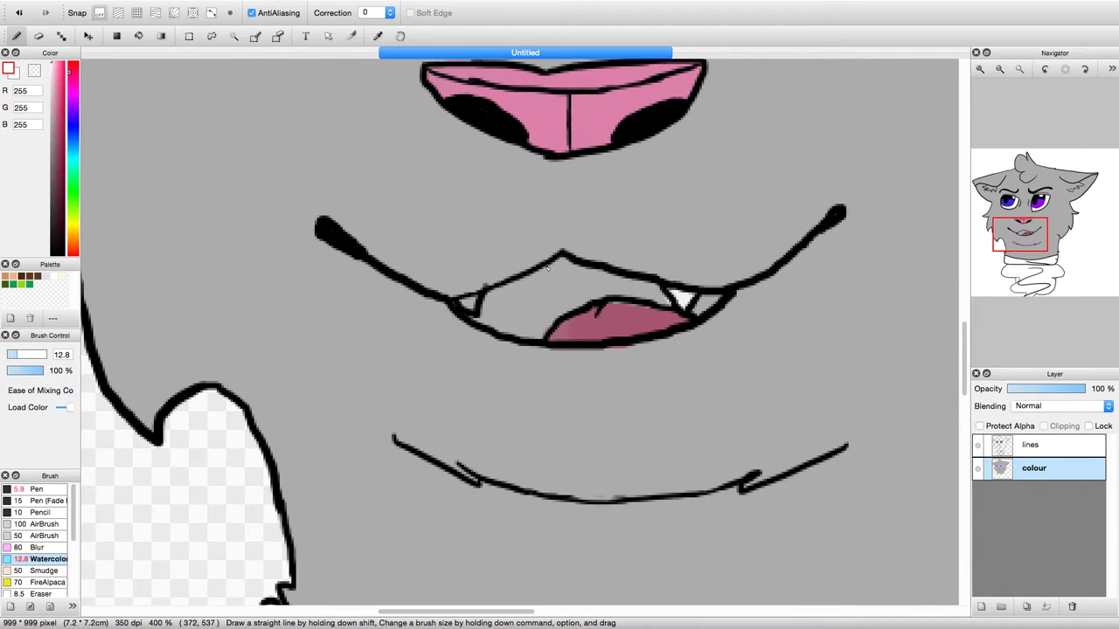
{"action": "left_click_drag", "start_coordinate": [470, 303], "coordinate": [467, 301]}
- Paint the inside of the mouth dark maroon (R 61, G 23, B 36) around the tongue and fangs with brush size 5.2
{"action": "left_click_drag", "start_coordinate": [56, 116], "coordinate": [59, 213]}
{"action": "mouse_move", "coordinate": [547, 281]}
{"action": "left_mouse_down"}
{"action": "mouse_move", "coordinate": [519, 311]}
{"action": "mouse_move", "coordinate": [542, 300]}
{"action": "mouse_move", "coordinate": [526, 331]}
{"action": "mouse_move", "coordinate": [545, 317]}
{"action": "mouse_move", "coordinate": [536, 334]}
{"action": "mouse_move", "coordinate": [590, 287]}
{"action": "mouse_move", "coordinate": [562, 270]}
{"action": "mouse_move", "coordinate": [505, 297]}
{"action": "left_mouse_up"}
{"action": "left_click_drag", "start_coordinate": [14, 358], "coordinate": [11, 358]}
{"action": "mouse_move", "coordinate": [483, 301]}
{"action": "left_mouse_down"}
{"action": "mouse_move", "coordinate": [487, 313]}
{"action": "mouse_move", "coordinate": [539, 280]}
{"action": "left_mouse_up"}
{"action": "mouse_move", "coordinate": [495, 320]}
{"action": "left_mouse_down"}
{"action": "mouse_move", "coordinate": [520, 331]}
{"action": "mouse_move", "coordinate": [469, 324]}
{"action": "left_mouse_up"}
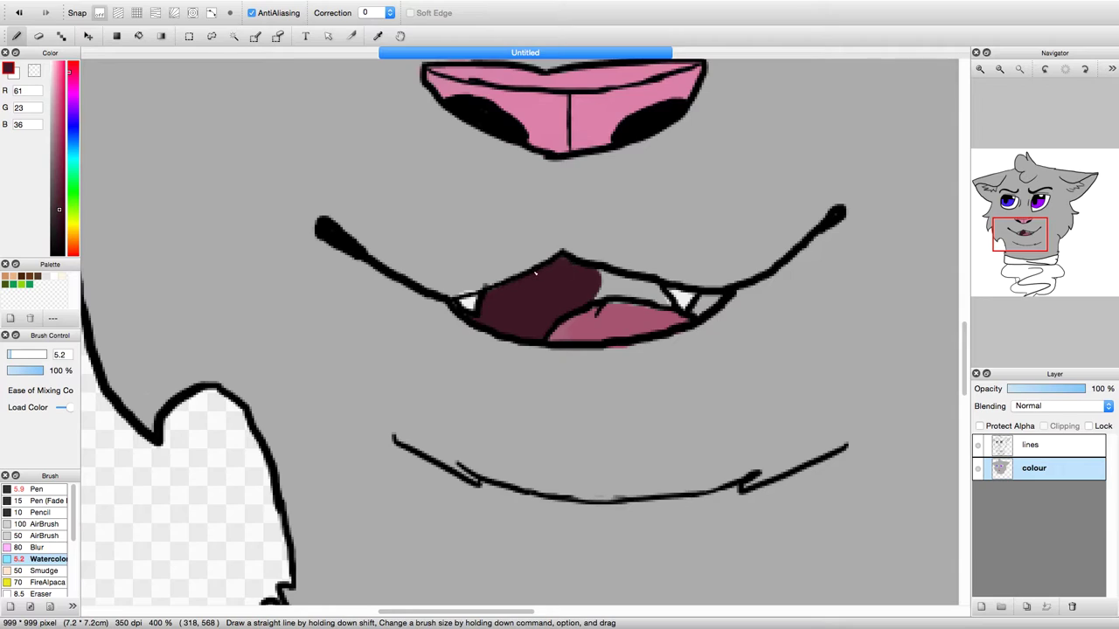
{"action": "mouse_move", "coordinate": [600, 276]}
{"action": "left_mouse_down"}
{"action": "mouse_move", "coordinate": [660, 295]}
{"action": "mouse_move", "coordinate": [587, 297]}
{"action": "mouse_move", "coordinate": [616, 287]}
{"action": "left_mouse_up"}
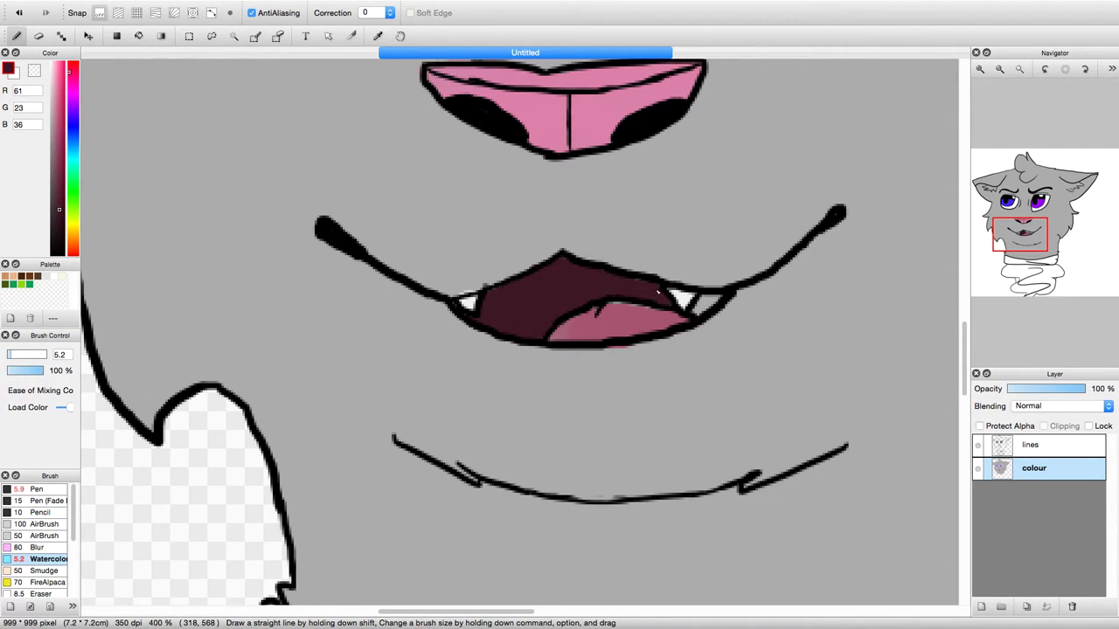
{"action": "mouse_move", "coordinate": [713, 304]}
{"action": "left_mouse_down"}
{"action": "mouse_move", "coordinate": [700, 309]}
{"action": "mouse_move", "coordinate": [715, 300]}
{"action": "left_mouse_up"}
- Touch up the mouth area with the tongue's pink (R 166, G 83, B 112) and the fur's grey, both picked from the drawing
{"action": "left_click", "coordinate": [378, 36]}
{"action": "left_click", "coordinate": [654, 319]}
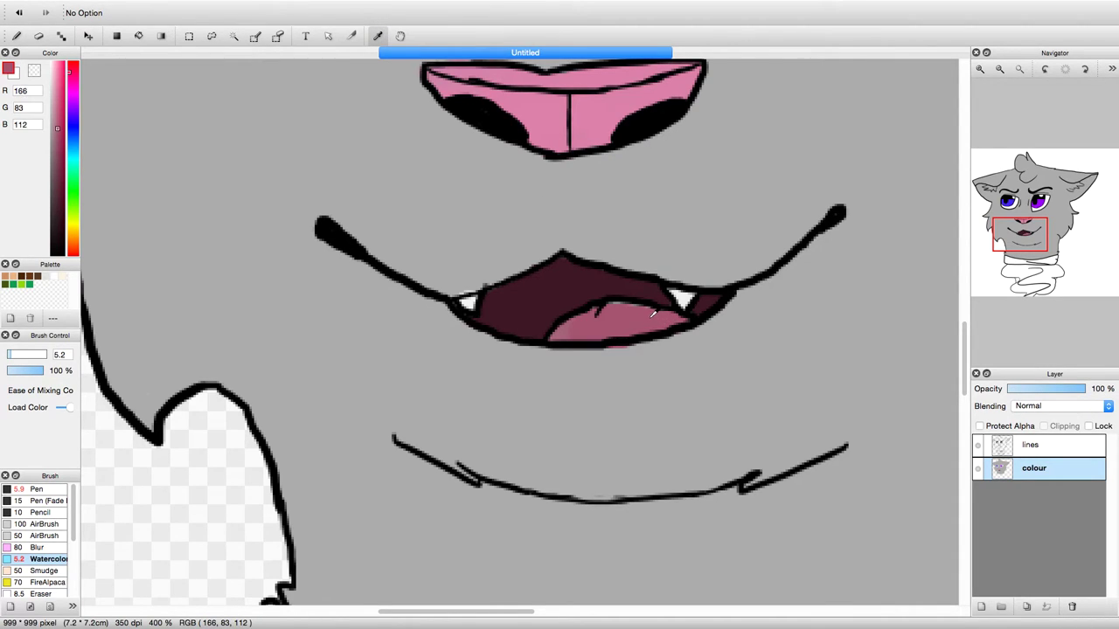
{"action": "key", "text": "b"}
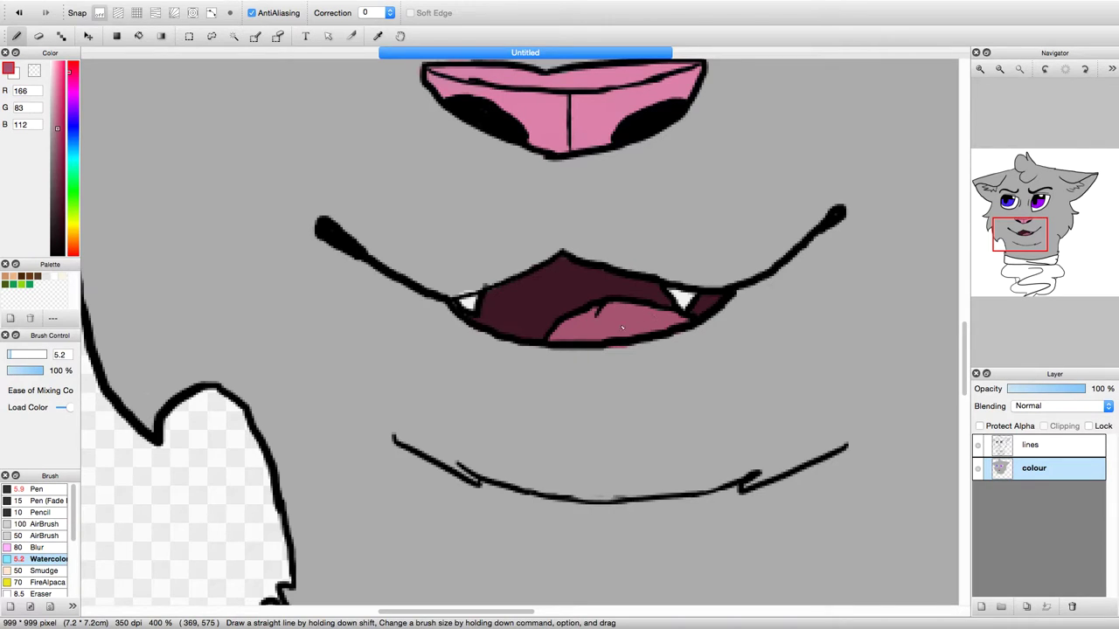
{"action": "key", "text": "i"}
{"action": "left_click", "coordinate": [277, 177]}
{"action": "left_click", "coordinate": [21, 40]}
- Set the drawing colour to white (R 255, G 255, B 255) and paint the rounded hair tuft on top of the head, raising the brush size to 12.8
{"action": "left_click_drag", "start_coordinate": [1031, 247], "coordinate": [1026, 165]}
{"action": "left_click", "coordinate": [55, 63]}
{"action": "mouse_move", "coordinate": [507, 305]}
{"action": "left_mouse_down"}
{"action": "mouse_move", "coordinate": [447, 365]}
{"action": "mouse_move", "coordinate": [514, 304]}
{"action": "mouse_move", "coordinate": [395, 393]}
{"action": "mouse_move", "coordinate": [365, 398]}
{"action": "mouse_move", "coordinate": [476, 297]}
{"action": "mouse_move", "coordinate": [367, 359]}
{"action": "mouse_move", "coordinate": [472, 278]}
{"action": "mouse_move", "coordinate": [393, 321]}
{"action": "mouse_move", "coordinate": [459, 271]}
{"action": "mouse_move", "coordinate": [385, 302]}
{"action": "left_mouse_up"}
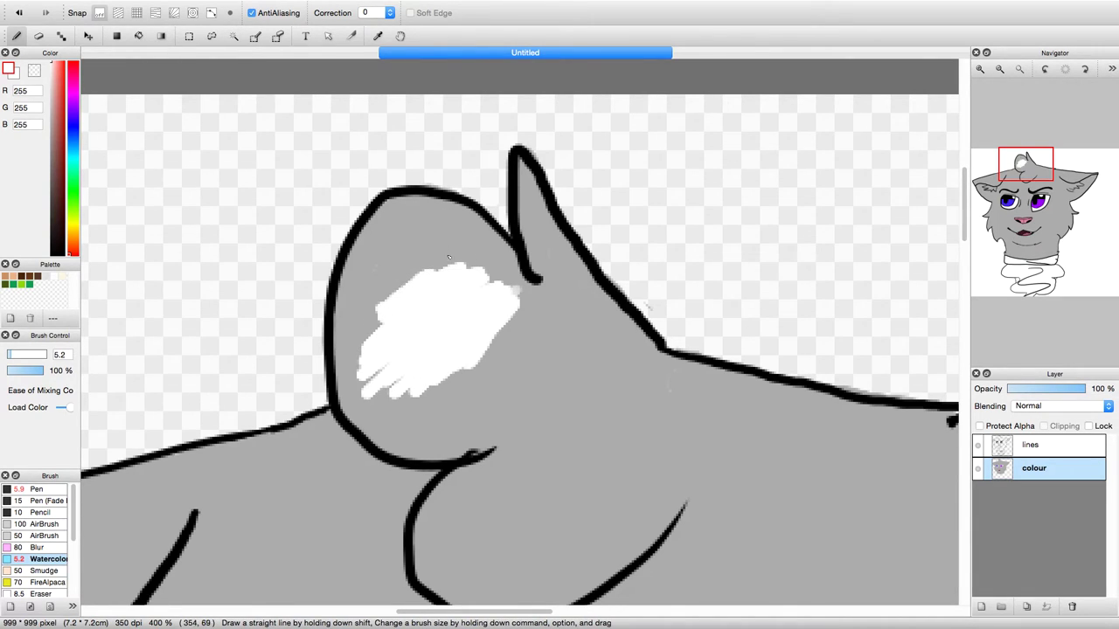
{"action": "mouse_move", "coordinate": [405, 207]}
{"action": "left_mouse_down"}
{"action": "mouse_move", "coordinate": [344, 274]}
{"action": "mouse_move", "coordinate": [349, 376]}
{"action": "mouse_move", "coordinate": [344, 285]}
{"action": "mouse_move", "coordinate": [348, 350]}
{"action": "left_mouse_up"}
{"action": "left_click_drag", "start_coordinate": [8, 356], "coordinate": [20, 356]}
{"action": "mouse_move", "coordinate": [393, 394]}
{"action": "left_mouse_down"}
{"action": "mouse_move", "coordinate": [354, 280]}
{"action": "mouse_move", "coordinate": [370, 285]}
{"action": "mouse_move", "coordinate": [411, 240]}
{"action": "mouse_move", "coordinate": [363, 253]}
{"action": "mouse_move", "coordinate": [393, 211]}
{"action": "mouse_move", "coordinate": [459, 229]}
{"action": "mouse_move", "coordinate": [523, 288]}
{"action": "mouse_move", "coordinate": [394, 262]}
{"action": "mouse_move", "coordinate": [368, 305]}
{"action": "left_mouse_up"}
{"action": "mouse_move", "coordinate": [358, 373]}
{"action": "left_mouse_down"}
{"action": "mouse_move", "coordinate": [369, 419]}
{"action": "mouse_move", "coordinate": [406, 442]}
{"action": "mouse_move", "coordinate": [465, 445]}
{"action": "mouse_move", "coordinate": [522, 412]}
{"action": "mouse_move", "coordinate": [521, 396]}
{"action": "mouse_move", "coordinate": [387, 433]}
{"action": "mouse_move", "coordinate": [382, 405]}
{"action": "mouse_move", "coordinate": [374, 412]}
{"action": "mouse_move", "coordinate": [356, 387]}
{"action": "mouse_move", "coordinate": [440, 376]}
{"action": "mouse_move", "coordinate": [511, 325]}
{"action": "left_mouse_up"}
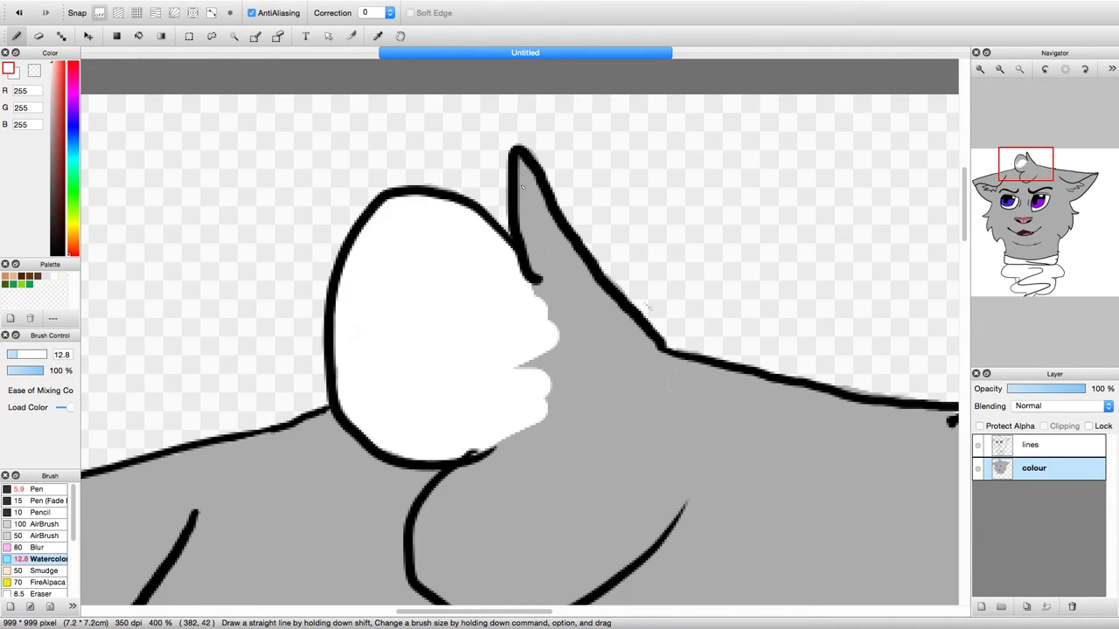
- Paint the pointed hair strand beside the rounded tuft white and erase the overspill outside its line
{"action": "mouse_move", "coordinate": [524, 165]}
{"action": "left_mouse_down"}
{"action": "mouse_move", "coordinate": [547, 312]}
{"action": "mouse_move", "coordinate": [545, 224]}
{"action": "mouse_move", "coordinate": [525, 174]}
{"action": "mouse_move", "coordinate": [563, 261]}
{"action": "mouse_move", "coordinate": [666, 357]}
{"action": "left_mouse_up"}
{"action": "left_click", "coordinate": [38, 36]}
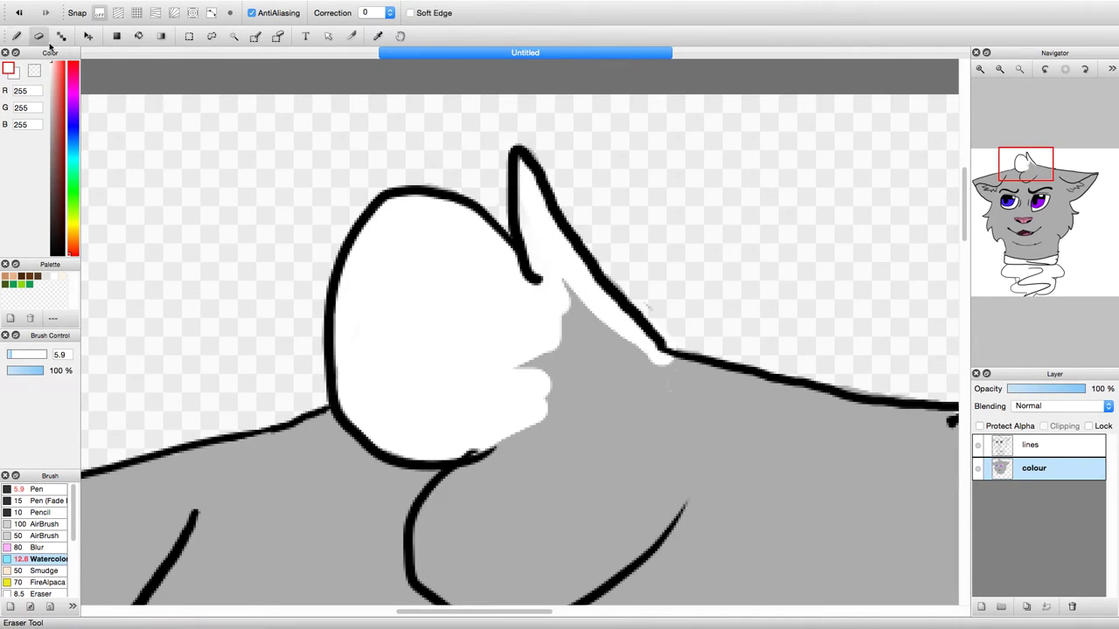
{"action": "left_click_drag", "start_coordinate": [667, 345], "coordinate": [597, 265]}
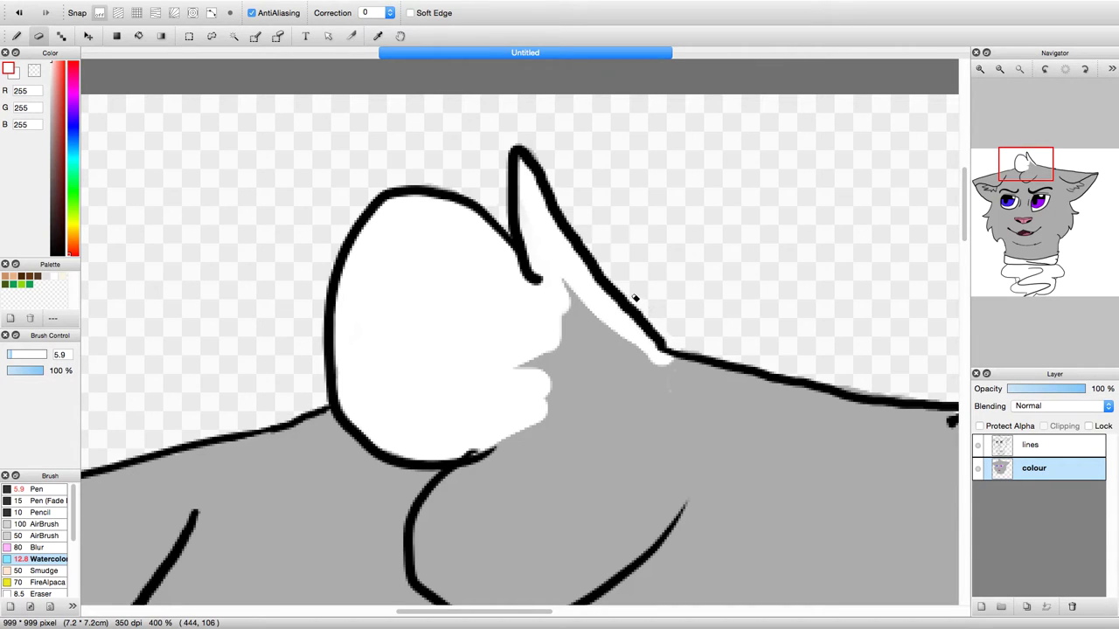
- Fill the rest of the hair white with the size 12.8 Watercolor brush, down through the lower forelock on the forehead
{"action": "left_click", "coordinate": [15, 36]}
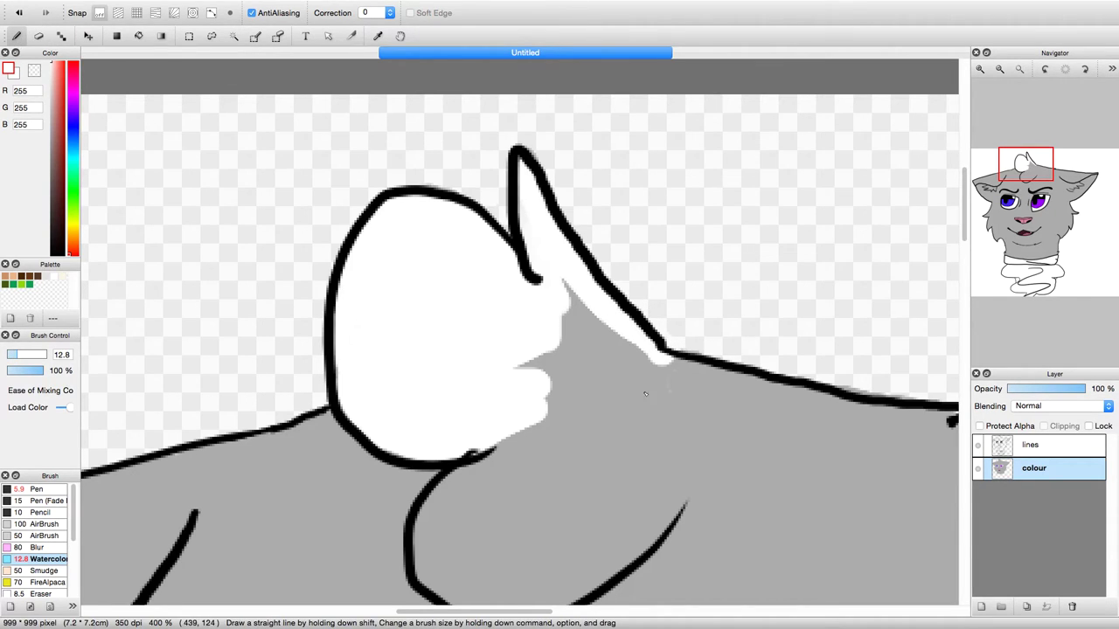
{"action": "mouse_move", "coordinate": [602, 326]}
{"action": "left_mouse_down"}
{"action": "mouse_move", "coordinate": [545, 312]}
{"action": "mouse_move", "coordinate": [651, 385]}
{"action": "mouse_move", "coordinate": [603, 433]}
{"action": "mouse_move", "coordinate": [638, 503]}
{"action": "mouse_move", "coordinate": [669, 505]}
{"action": "mouse_move", "coordinate": [612, 560]}
{"action": "mouse_move", "coordinate": [515, 419]}
{"action": "mouse_move", "coordinate": [485, 516]}
{"action": "mouse_move", "coordinate": [481, 463]}
{"action": "left_mouse_up"}
{"action": "mouse_move", "coordinate": [612, 367]}
{"action": "left_mouse_down"}
{"action": "mouse_move", "coordinate": [643, 350]}
{"action": "mouse_move", "coordinate": [595, 524]}
{"action": "mouse_move", "coordinate": [551, 525]}
{"action": "mouse_move", "coordinate": [578, 511]}
{"action": "left_mouse_up"}
{"action": "mouse_move", "coordinate": [479, 461]}
{"action": "left_mouse_down"}
{"action": "mouse_move", "coordinate": [424, 556]}
{"action": "mouse_move", "coordinate": [448, 599]}
{"action": "mouse_move", "coordinate": [454, 507]}
{"action": "mouse_move", "coordinate": [462, 559]}
{"action": "left_mouse_up"}
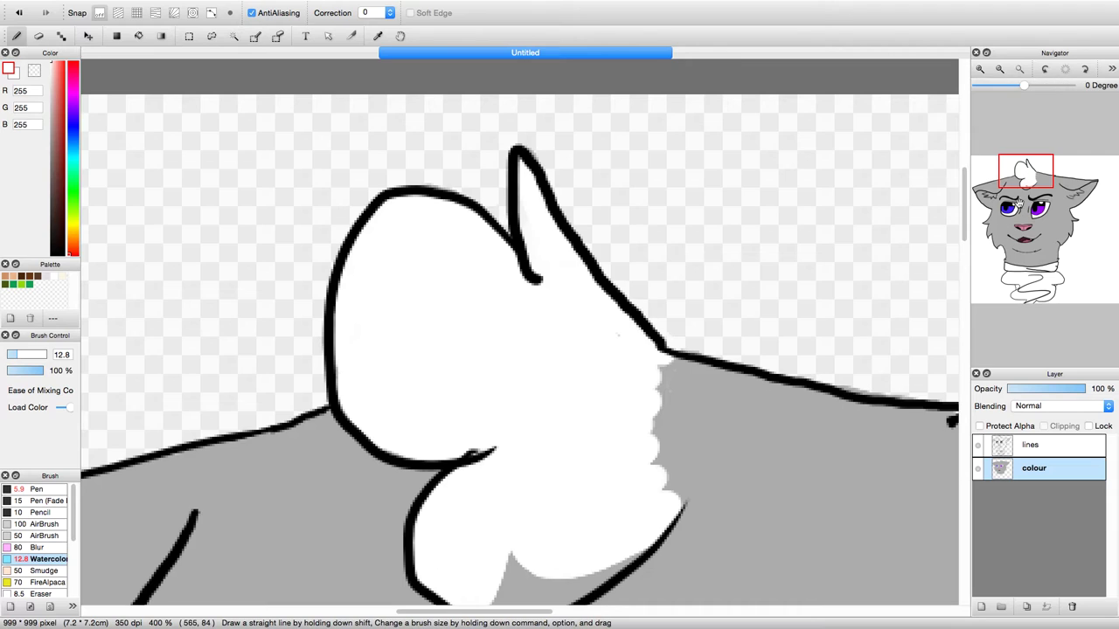
{"action": "left_click_drag", "start_coordinate": [1027, 166], "coordinate": [1024, 185]}
{"action": "mouse_move", "coordinate": [518, 340]}
{"action": "left_mouse_down"}
{"action": "mouse_move", "coordinate": [564, 354]}
{"action": "mouse_move", "coordinate": [686, 284]}
{"action": "mouse_move", "coordinate": [554, 317]}
{"action": "mouse_move", "coordinate": [576, 310]}
{"action": "left_mouse_up"}
- Paint the upper section of the ear on the blue eye's side white, up to its tip
{"action": "left_click_drag", "start_coordinate": [1023, 184], "coordinate": [979, 191]}
{"action": "mouse_move", "coordinate": [810, 184]}
{"action": "left_mouse_down"}
{"action": "mouse_move", "coordinate": [765, 188]}
{"action": "mouse_move", "coordinate": [813, 205]}
{"action": "mouse_move", "coordinate": [784, 230]}
{"action": "mouse_move", "coordinate": [843, 232]}
{"action": "mouse_move", "coordinate": [852, 255]}
{"action": "mouse_move", "coordinate": [830, 273]}
{"action": "left_mouse_up"}
{"action": "left_click_drag", "start_coordinate": [769, 217], "coordinate": [643, 225]}
{"action": "mouse_move", "coordinate": [358, 323]}
{"action": "left_mouse_down"}
{"action": "mouse_move", "coordinate": [385, 367]}
{"action": "mouse_move", "coordinate": [629, 278]}
{"action": "mouse_move", "coordinate": [533, 264]}
{"action": "mouse_move", "coordinate": [394, 302]}
{"action": "mouse_move", "coordinate": [504, 272]}
{"action": "left_mouse_up"}
{"action": "mouse_move", "coordinate": [368, 325]}
{"action": "left_mouse_down"}
{"action": "mouse_move", "coordinate": [473, 301]}
{"action": "mouse_move", "coordinate": [388, 360]}
{"action": "mouse_move", "coordinate": [719, 233]}
{"action": "mouse_move", "coordinate": [592, 282]}
{"action": "mouse_move", "coordinate": [572, 318]}
{"action": "mouse_move", "coordinate": [749, 262]}
{"action": "mouse_move", "coordinate": [483, 343]}
{"action": "mouse_move", "coordinate": [534, 338]}
{"action": "mouse_move", "coordinate": [686, 382]}
{"action": "mouse_move", "coordinate": [675, 385]}
{"action": "mouse_move", "coordinate": [663, 383]}
{"action": "mouse_move", "coordinate": [722, 381]}
{"action": "mouse_move", "coordinate": [760, 366]}
{"action": "mouse_move", "coordinate": [830, 273]}
{"action": "mouse_move", "coordinate": [722, 361]}
{"action": "mouse_move", "coordinate": [735, 296]}
{"action": "mouse_move", "coordinate": [709, 292]}
{"action": "mouse_move", "coordinate": [781, 349]}
{"action": "left_mouse_up"}
- Paint the upper section of the ear on the purple eye's side white, above the curved inner line
{"action": "left_click_drag", "start_coordinate": [991, 182], "coordinate": [1071, 191]}
{"action": "left_click_drag", "start_coordinate": [942, 193], "coordinate": [671, 218]}
{"action": "mouse_move", "coordinate": [776, 196]}
{"action": "left_mouse_down"}
{"action": "mouse_move", "coordinate": [675, 215]}
{"action": "mouse_move", "coordinate": [669, 189]}
{"action": "mouse_move", "coordinate": [348, 166]}
{"action": "mouse_move", "coordinate": [425, 180]}
{"action": "mouse_move", "coordinate": [353, 155]}
{"action": "mouse_move", "coordinate": [439, 189]}
{"action": "mouse_move", "coordinate": [434, 220]}
{"action": "mouse_move", "coordinate": [354, 245]}
{"action": "mouse_move", "coordinate": [428, 302]}
{"action": "left_mouse_up"}
{"action": "mouse_move", "coordinate": [570, 330]}
{"action": "left_mouse_down"}
{"action": "mouse_move", "coordinate": [835, 212]}
{"action": "mouse_move", "coordinate": [598, 286]}
{"action": "mouse_move", "coordinate": [759, 251]}
{"action": "mouse_move", "coordinate": [591, 300]}
{"action": "mouse_move", "coordinate": [544, 297]}
{"action": "mouse_move", "coordinate": [698, 238]}
{"action": "mouse_move", "coordinate": [479, 260]}
{"action": "mouse_move", "coordinate": [446, 217]}
{"action": "mouse_move", "coordinate": [403, 221]}
{"action": "mouse_move", "coordinate": [417, 207]}
{"action": "mouse_move", "coordinate": [542, 190]}
{"action": "mouse_move", "coordinate": [421, 240]}
{"action": "mouse_move", "coordinate": [433, 274]}
{"action": "left_mouse_up"}
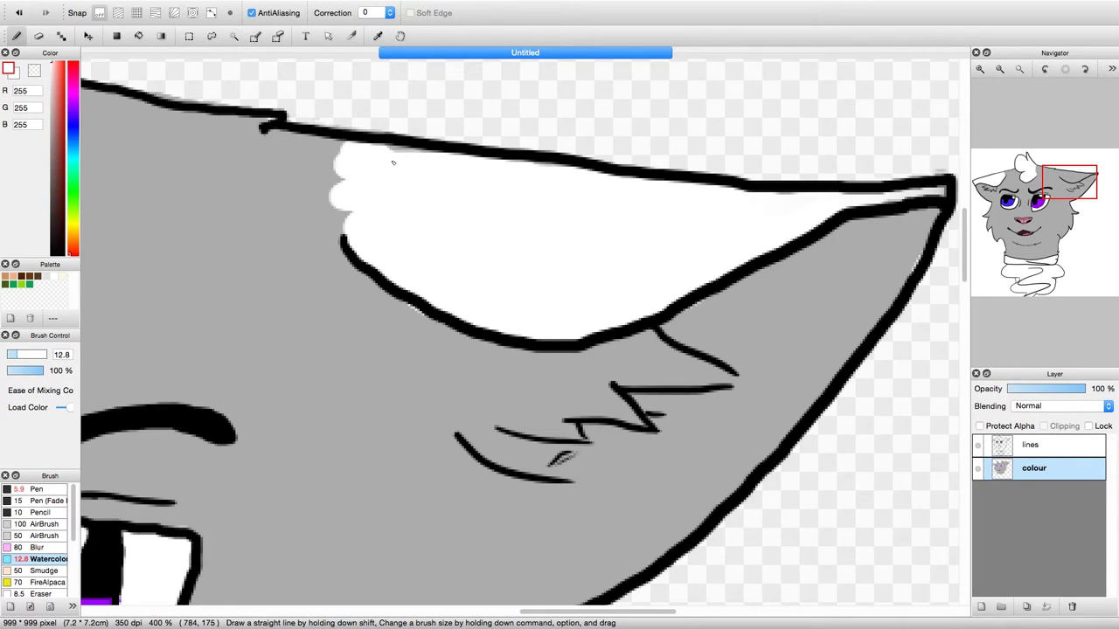
- Outline a large white patch around the purple eye and its brow, with a jagged fur edge above the brow
{"action": "mouse_move", "coordinate": [1037, 177]}
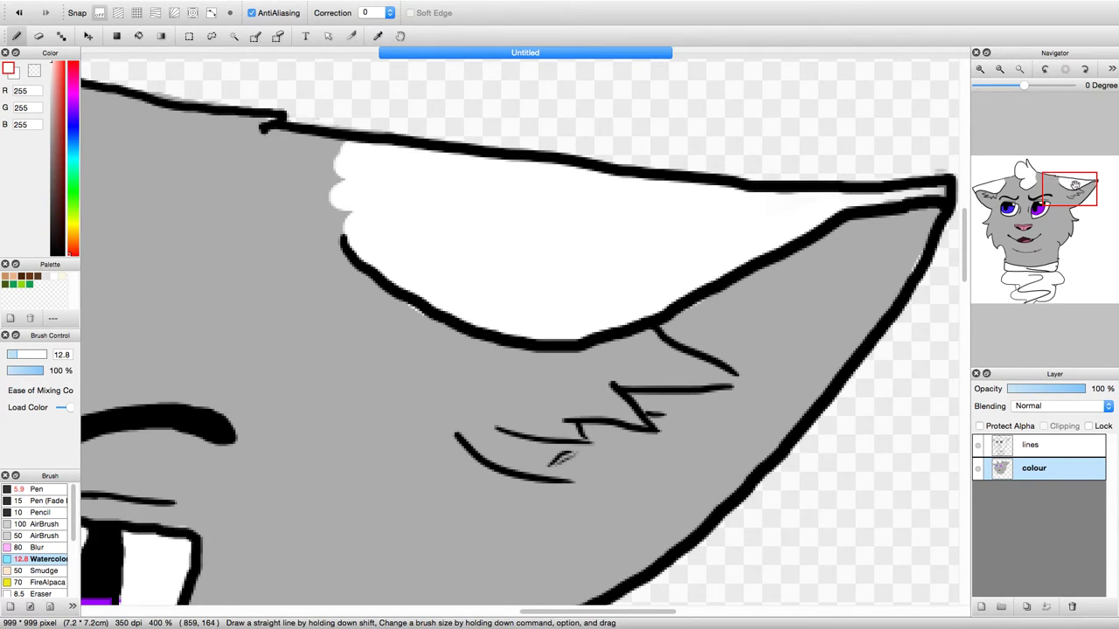
{"action": "left_click_drag", "start_coordinate": [1073, 190], "coordinate": [1044, 208]}
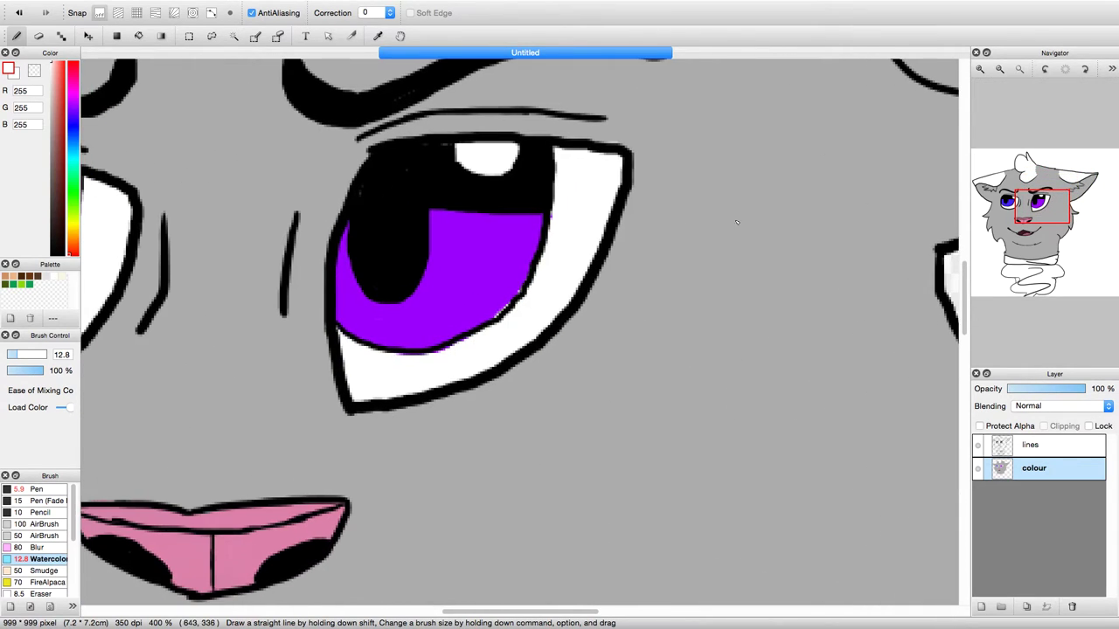
{"action": "mouse_move", "coordinate": [247, 262]}
{"action": "left_mouse_down"}
{"action": "mouse_move", "coordinate": [272, 368]}
{"action": "mouse_move", "coordinate": [330, 456]}
{"action": "mouse_move", "coordinate": [304, 413]}
{"action": "mouse_move", "coordinate": [401, 465]}
{"action": "mouse_move", "coordinate": [673, 383]}
{"action": "mouse_move", "coordinate": [835, 185]}
{"action": "left_mouse_up"}
{"action": "mouse_move", "coordinate": [1040, 205]}
{"action": "mouse_move", "coordinate": [1042, 210]}
{"action": "left_mouse_down"}
{"action": "mouse_move", "coordinate": [1022, 186]}
{"action": "mouse_move", "coordinate": [1045, 215]}
{"action": "left_mouse_up"}
{"action": "mouse_move", "coordinate": [841, 217]}
{"action": "left_mouse_down"}
{"action": "mouse_move", "coordinate": [842, 155]}
{"action": "mouse_move", "coordinate": [774, 53]}
{"action": "left_mouse_up"}
{"action": "left_click_drag", "start_coordinate": [1046, 210], "coordinate": [1045, 193]}
{"action": "mouse_move", "coordinate": [721, 258]}
{"action": "left_mouse_down"}
{"action": "mouse_move", "coordinate": [559, 120]}
{"action": "mouse_move", "coordinate": [536, 166]}
{"action": "mouse_move", "coordinate": [527, 129]}
{"action": "mouse_move", "coordinate": [429, 182]}
{"action": "mouse_move", "coordinate": [447, 168]}
{"action": "mouse_move", "coordinate": [394, 153]}
{"action": "mouse_move", "coordinate": [323, 177]}
{"action": "mouse_move", "coordinate": [347, 166]}
{"action": "mouse_move", "coordinate": [202, 192]}
{"action": "mouse_move", "coordinate": [213, 199]}
{"action": "mouse_move", "coordinate": [198, 201]}
{"action": "mouse_move", "coordinate": [167, 376]}
{"action": "mouse_move", "coordinate": [187, 460]}
{"action": "mouse_move", "coordinate": [210, 483]}
{"action": "left_mouse_up"}
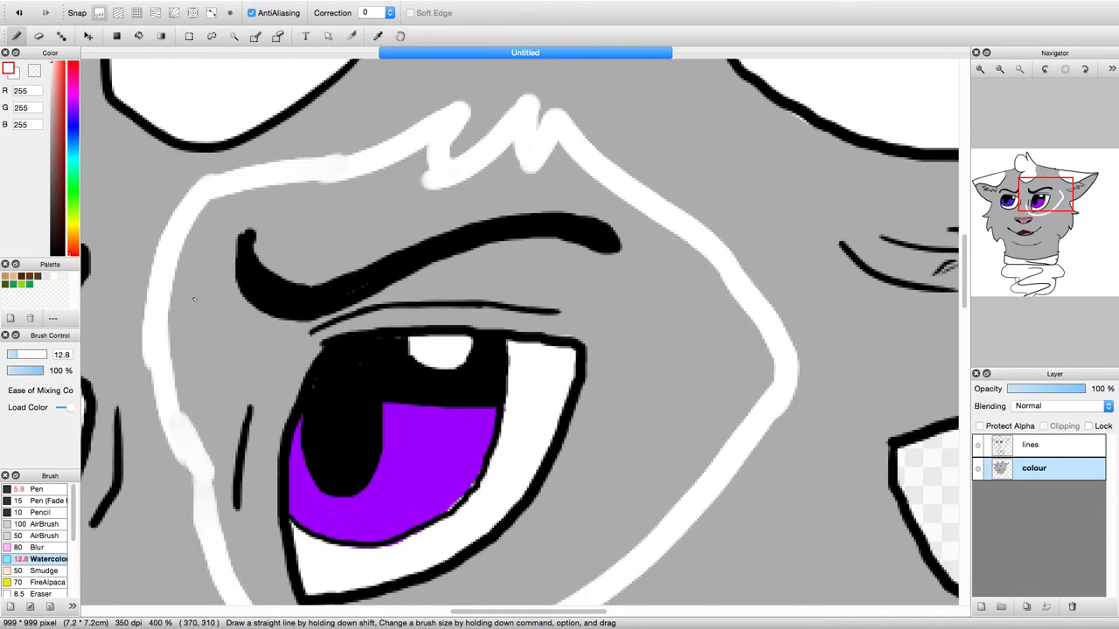
- Fill the white patch beside and below the purple eye, and paint between the eye and its brow
{"action": "mouse_move", "coordinate": [153, 318]}
{"action": "left_mouse_down"}
{"action": "mouse_move", "coordinate": [180, 446]}
{"action": "mouse_move", "coordinate": [175, 297]}
{"action": "mouse_move", "coordinate": [236, 533]}
{"action": "mouse_move", "coordinate": [225, 375]}
{"action": "mouse_move", "coordinate": [261, 350]}
{"action": "mouse_move", "coordinate": [264, 483]}
{"action": "mouse_move", "coordinate": [293, 374]}
{"action": "mouse_move", "coordinate": [322, 325]}
{"action": "mouse_move", "coordinate": [498, 268]}
{"action": "mouse_move", "coordinate": [504, 293]}
{"action": "mouse_move", "coordinate": [346, 317]}
{"action": "left_mouse_up"}
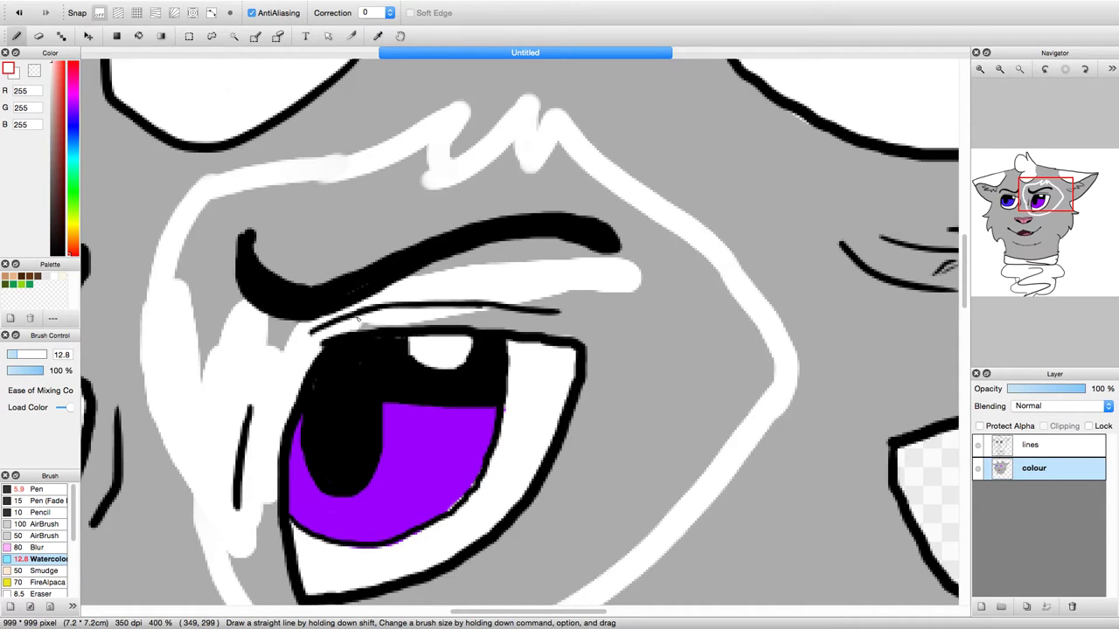
{"action": "mouse_move", "coordinate": [469, 310]}
{"action": "left_mouse_down"}
{"action": "mouse_move", "coordinate": [596, 326]}
{"action": "mouse_move", "coordinate": [477, 325]}
{"action": "mouse_move", "coordinate": [561, 316]}
{"action": "mouse_move", "coordinate": [554, 409]}
{"action": "mouse_move", "coordinate": [586, 379]}
{"action": "mouse_move", "coordinate": [509, 535]}
{"action": "left_mouse_up"}
{"action": "scroll", "coordinate": [624, 202], "scroll_direction": "down", "scroll_amount": 5}
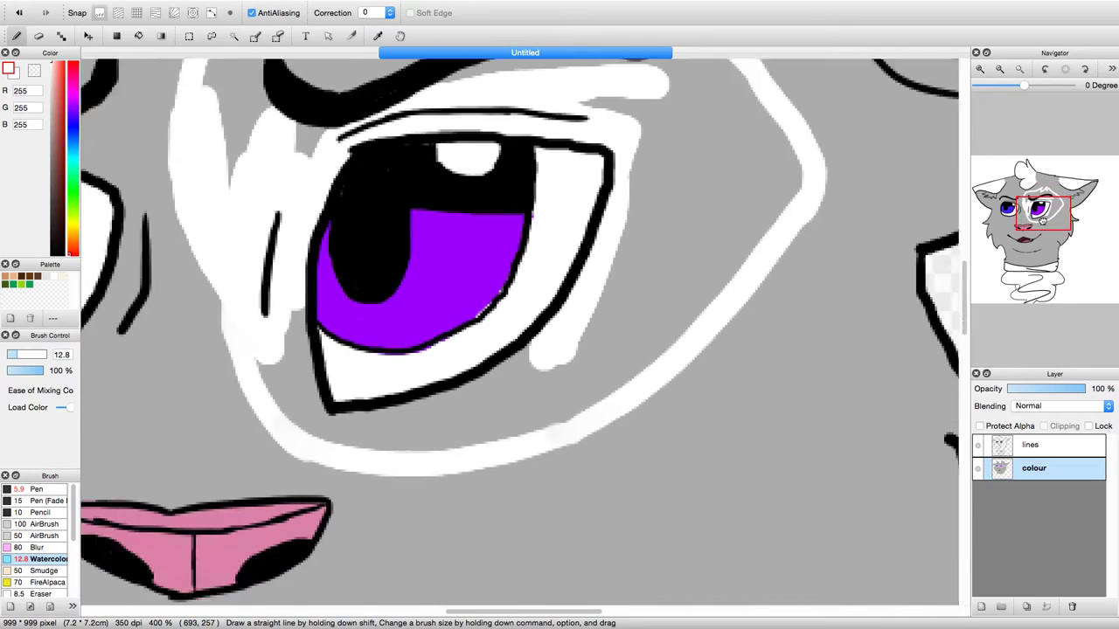
{"action": "mouse_move", "coordinate": [623, 201]}
{"action": "left_mouse_down"}
{"action": "mouse_move", "coordinate": [597, 226]}
{"action": "mouse_move", "coordinate": [622, 233]}
{"action": "mouse_move", "coordinate": [473, 284]}
{"action": "mouse_move", "coordinate": [384, 293]}
{"action": "mouse_move", "coordinate": [328, 254]}
{"action": "mouse_move", "coordinate": [325, 193]}
{"action": "mouse_move", "coordinate": [300, 260]}
{"action": "mouse_move", "coordinate": [349, 326]}
{"action": "mouse_move", "coordinate": [310, 266]}
{"action": "mouse_move", "coordinate": [411, 314]}
{"action": "mouse_move", "coordinate": [440, 310]}
{"action": "mouse_move", "coordinate": [360, 324]}
{"action": "mouse_move", "coordinate": [481, 331]}
{"action": "mouse_move", "coordinate": [424, 334]}
{"action": "mouse_move", "coordinate": [644, 261]}
{"action": "mouse_move", "coordinate": [570, 278]}
{"action": "mouse_move", "coordinate": [468, 337]}
{"action": "mouse_move", "coordinate": [715, 141]}
{"action": "mouse_move", "coordinate": [723, 98]}
{"action": "mouse_move", "coordinate": [661, 161]}
{"action": "mouse_move", "coordinate": [640, 221]}
{"action": "mouse_move", "coordinate": [659, 206]}
{"action": "mouse_move", "coordinate": [636, 173]}
{"action": "mouse_move", "coordinate": [643, 143]}
{"action": "mouse_move", "coordinate": [685, 249]}
{"action": "left_mouse_up"}
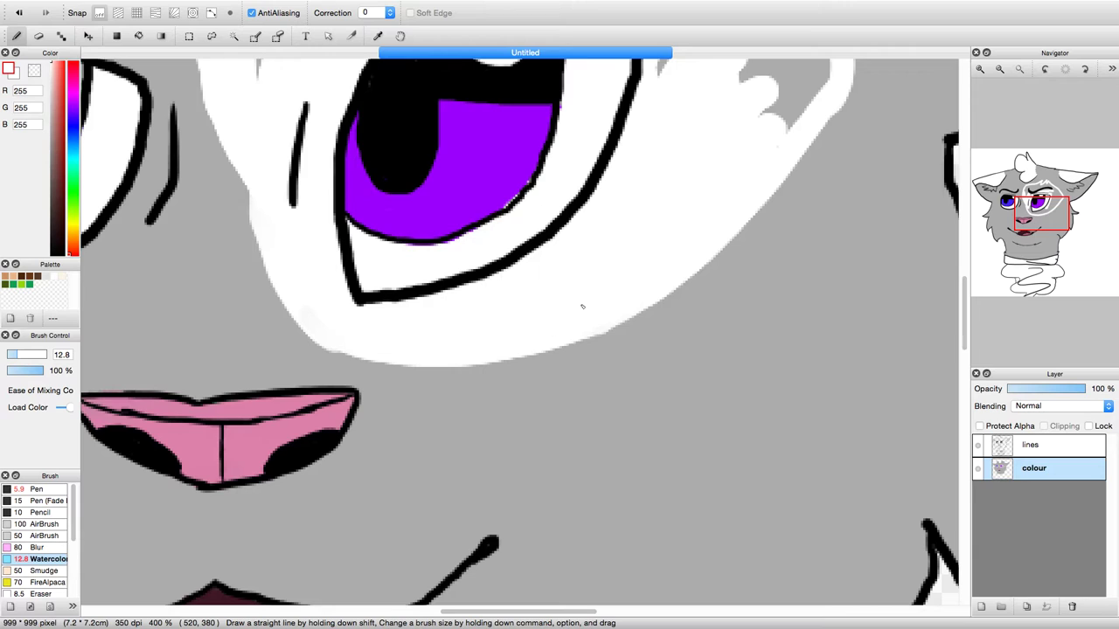
{"action": "scroll", "coordinate": [243, 273], "scroll_direction": "up", "scroll_amount": 6}
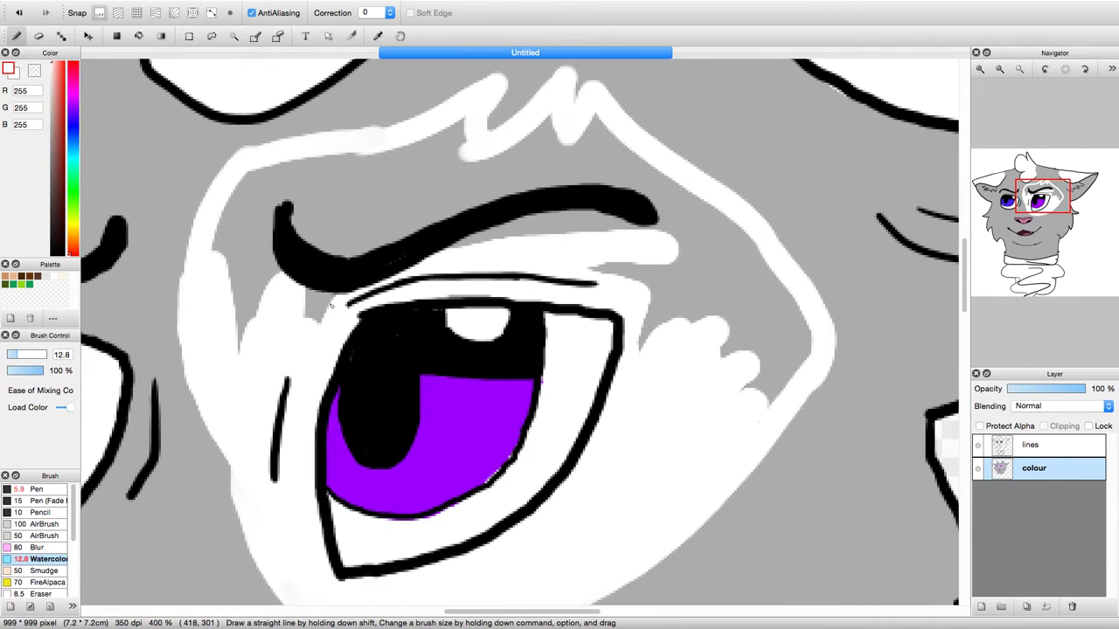
- Fill the remaining grey areas of the patch white around the brow, up to the jagged edge and out to its far side
{"action": "mouse_move", "coordinate": [243, 348]}
{"action": "left_mouse_down"}
{"action": "mouse_move", "coordinate": [258, 209]}
{"action": "mouse_move", "coordinate": [238, 232]}
{"action": "left_mouse_up"}
{"action": "mouse_move", "coordinate": [225, 320]}
{"action": "left_mouse_down"}
{"action": "mouse_move", "coordinate": [327, 178]}
{"action": "mouse_move", "coordinate": [237, 220]}
{"action": "left_mouse_up"}
{"action": "mouse_move", "coordinate": [301, 252]}
{"action": "left_mouse_down"}
{"action": "mouse_move", "coordinate": [345, 201]}
{"action": "mouse_move", "coordinate": [389, 179]}
{"action": "mouse_move", "coordinate": [288, 252]}
{"action": "left_mouse_up"}
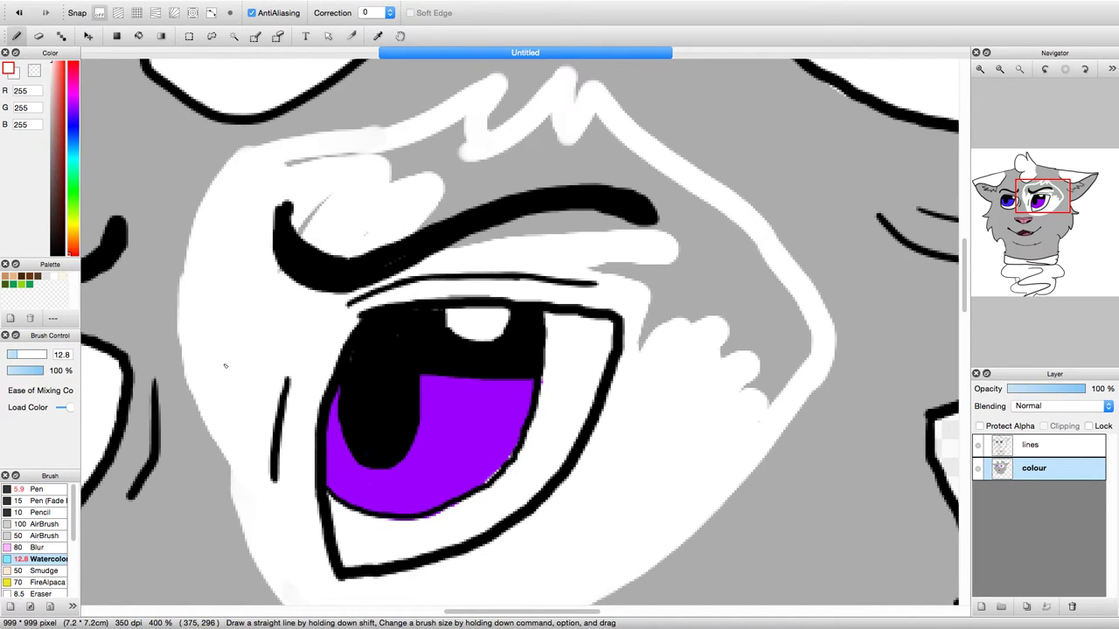
{"action": "mouse_move", "coordinate": [304, 166]}
{"action": "left_mouse_down"}
{"action": "mouse_move", "coordinate": [435, 137]}
{"action": "mouse_move", "coordinate": [486, 99]}
{"action": "left_mouse_up"}
{"action": "mouse_move", "coordinate": [377, 158]}
{"action": "left_mouse_down"}
{"action": "mouse_move", "coordinate": [410, 166]}
{"action": "mouse_move", "coordinate": [475, 147]}
{"action": "mouse_move", "coordinate": [351, 181]}
{"action": "mouse_move", "coordinate": [311, 234]}
{"action": "mouse_move", "coordinate": [326, 289]}
{"action": "mouse_move", "coordinate": [474, 196]}
{"action": "mouse_move", "coordinate": [504, 148]}
{"action": "mouse_move", "coordinate": [549, 120]}
{"action": "mouse_move", "coordinate": [521, 166]}
{"action": "mouse_move", "coordinate": [549, 151]}
{"action": "left_mouse_up"}
{"action": "mouse_move", "coordinate": [501, 219]}
{"action": "left_mouse_down"}
{"action": "mouse_move", "coordinate": [430, 275]}
{"action": "mouse_move", "coordinate": [635, 226]}
{"action": "mouse_move", "coordinate": [579, 171]}
{"action": "mouse_move", "coordinate": [599, 131]}
{"action": "mouse_move", "coordinate": [681, 219]}
{"action": "mouse_move", "coordinate": [598, 124]}
{"action": "left_mouse_up"}
{"action": "mouse_move", "coordinate": [682, 185]}
{"action": "left_mouse_down"}
{"action": "mouse_move", "coordinate": [791, 302]}
{"action": "mouse_move", "coordinate": [758, 415]}
{"action": "left_mouse_up"}
{"action": "mouse_move", "coordinate": [792, 323]}
{"action": "left_mouse_down"}
{"action": "mouse_move", "coordinate": [689, 198]}
{"action": "mouse_move", "coordinate": [569, 154]}
{"action": "mouse_move", "coordinate": [716, 332]}
{"action": "mouse_move", "coordinate": [636, 278]}
{"action": "left_mouse_up"}
{"action": "mouse_move", "coordinate": [687, 240]}
{"action": "left_mouse_down"}
{"action": "mouse_move", "coordinate": [743, 292]}
{"action": "mouse_move", "coordinate": [715, 306]}
{"action": "mouse_move", "coordinate": [742, 391]}
{"action": "left_mouse_up"}
- Paint three round white spots on the cheek, following the lower edge of the white eye patch
{"action": "left_click_drag", "start_coordinate": [1071, 208], "coordinate": [1039, 229]}
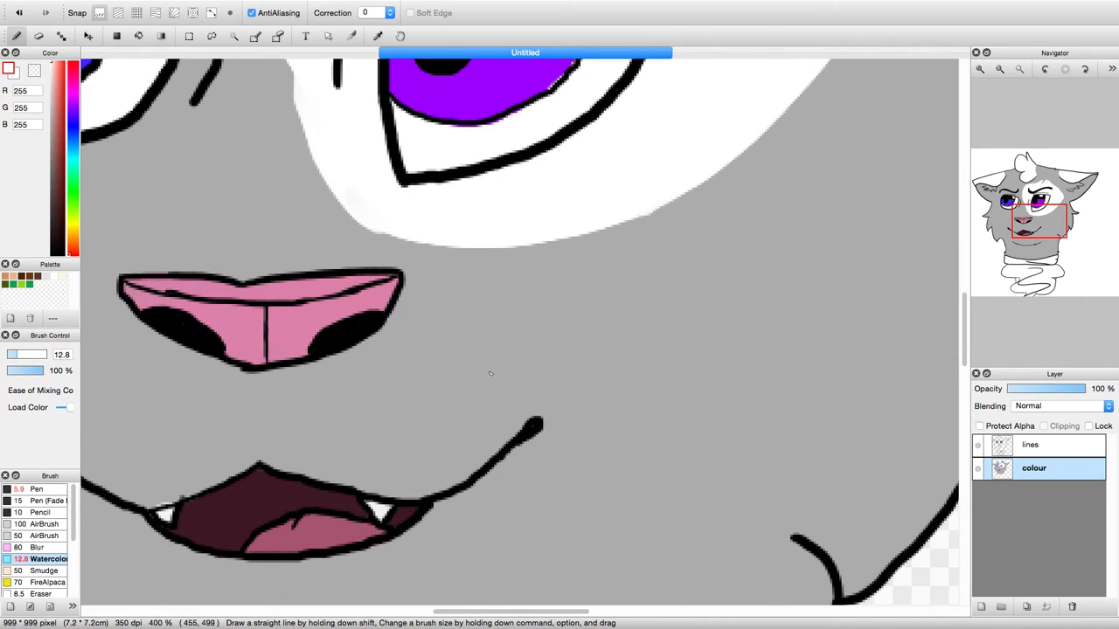
{"action": "left_click_drag", "start_coordinate": [478, 293], "coordinate": [487, 296]}
{"action": "mouse_move", "coordinate": [623, 268]}
{"action": "left_mouse_down"}
{"action": "mouse_move", "coordinate": [645, 244]}
{"action": "mouse_move", "coordinate": [656, 252]}
{"action": "left_mouse_up"}
{"action": "left_click_drag", "start_coordinate": [803, 195], "coordinate": [819, 155]}
- Try a pale cream (R 255, G 253, B 226) on the collar's upper fold and undo the stroke
{"action": "mouse_move", "coordinate": [1031, 273]}
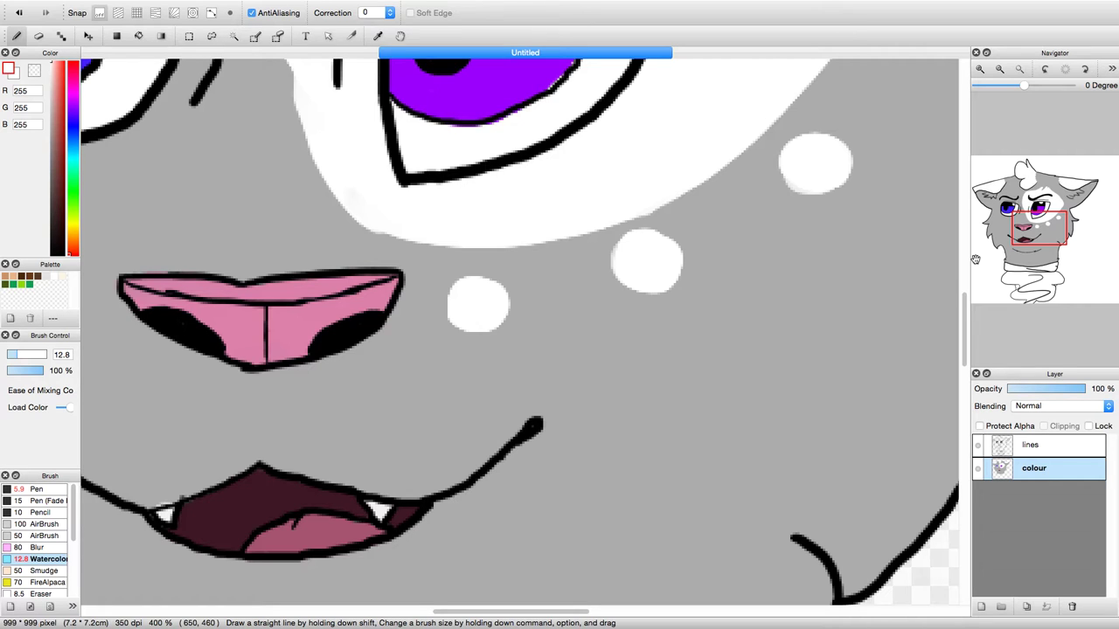
{"action": "left_click_drag", "start_coordinate": [1039, 232], "coordinate": [1031, 282]}
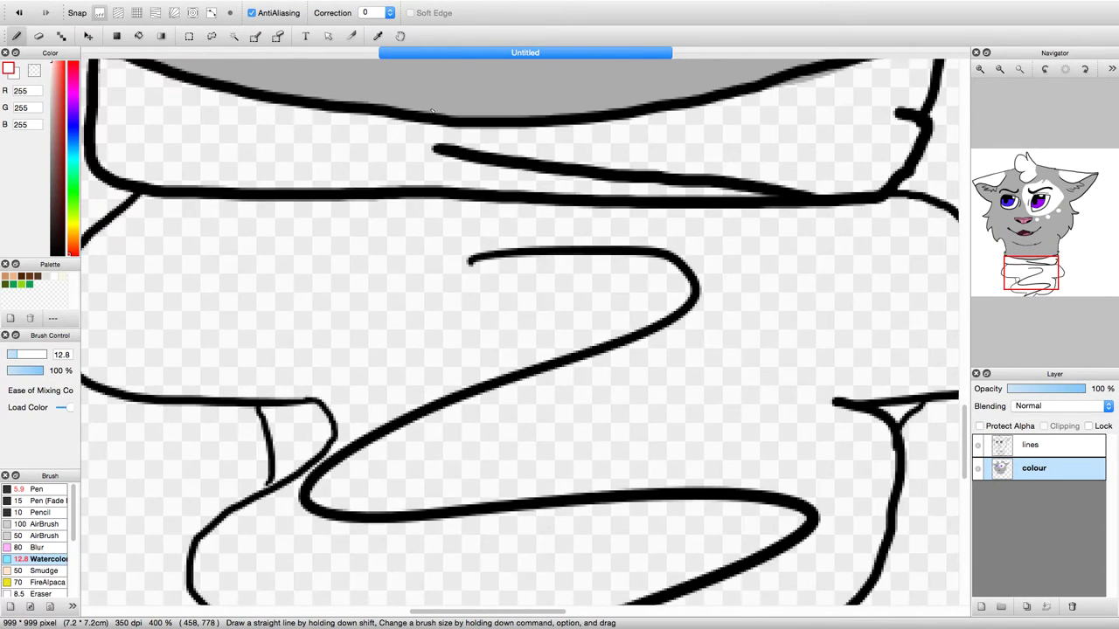
{"action": "left_click", "coordinate": [75, 224]}
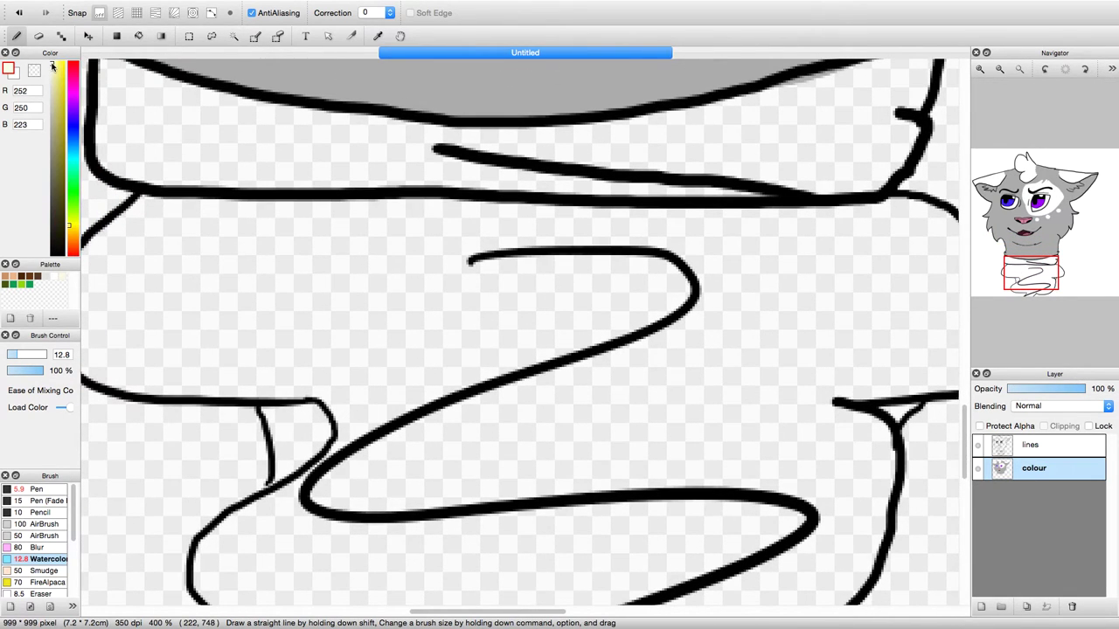
{"action": "left_click_drag", "start_coordinate": [244, 229], "coordinate": [160, 279]}
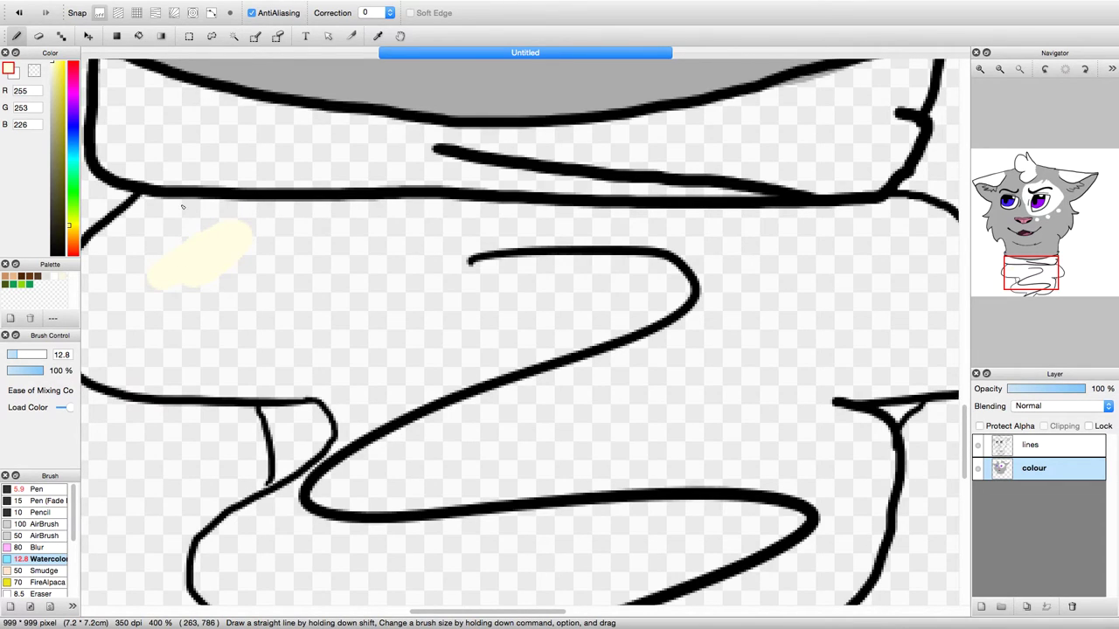
{"action": "key", "text": "super+z"}
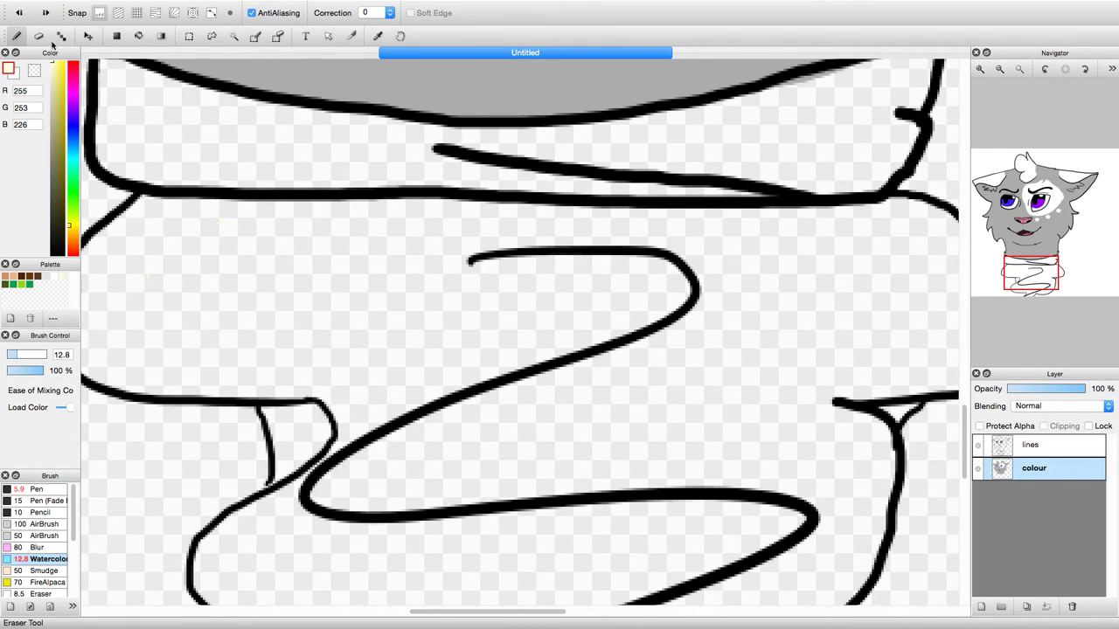
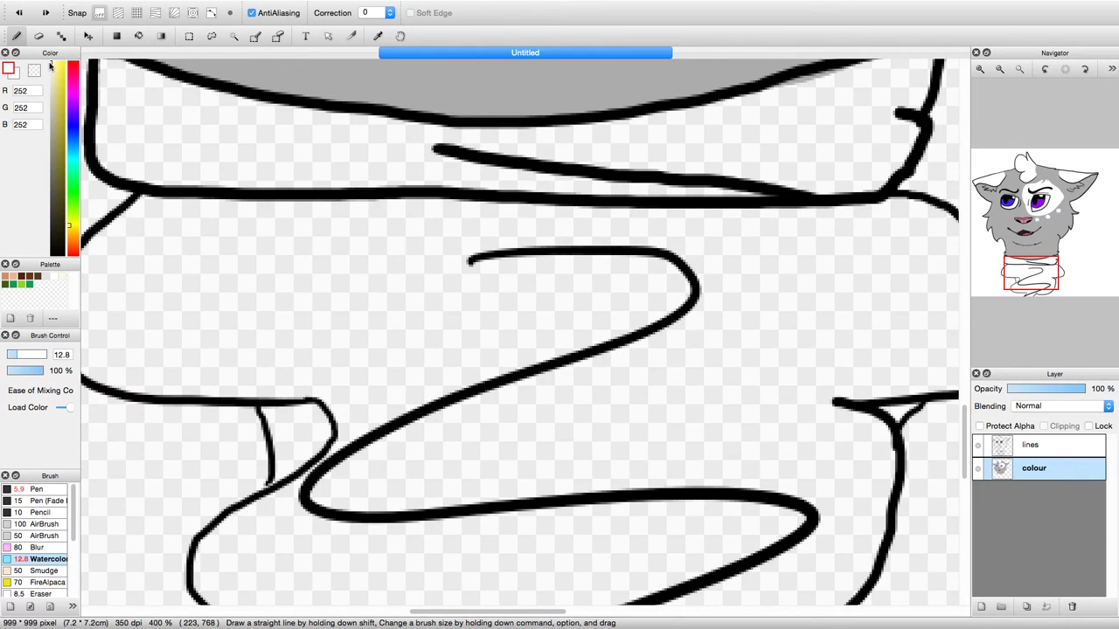
- Paint the collar's upper fold in pale cream, lightening the colour to R 252, G 251, B 243
{"action": "mouse_move", "coordinate": [225, 228]}
{"action": "left_mouse_down"}
{"action": "mouse_move", "coordinate": [193, 276]}
{"action": "mouse_move", "coordinate": [174, 269]}
{"action": "mouse_move", "coordinate": [232, 225]}
{"action": "mouse_move", "coordinate": [159, 211]}
{"action": "left_mouse_up"}
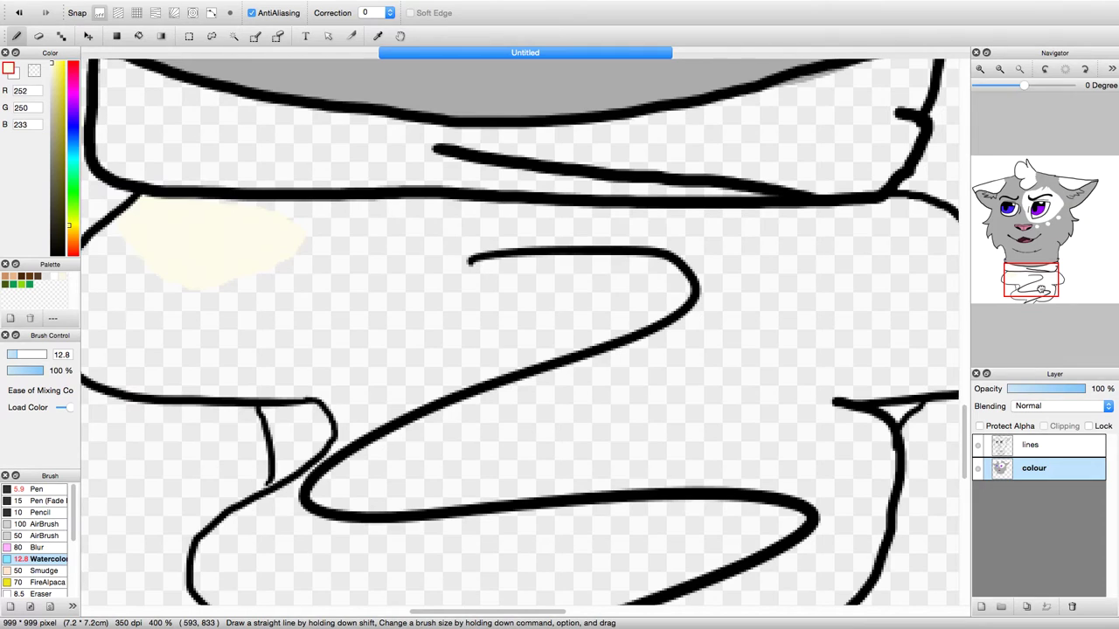
{"action": "scroll", "coordinate": [525, 332], "scroll_direction": "left", "scroll_amount": 5}
{"action": "left_click", "coordinate": [52, 64]}
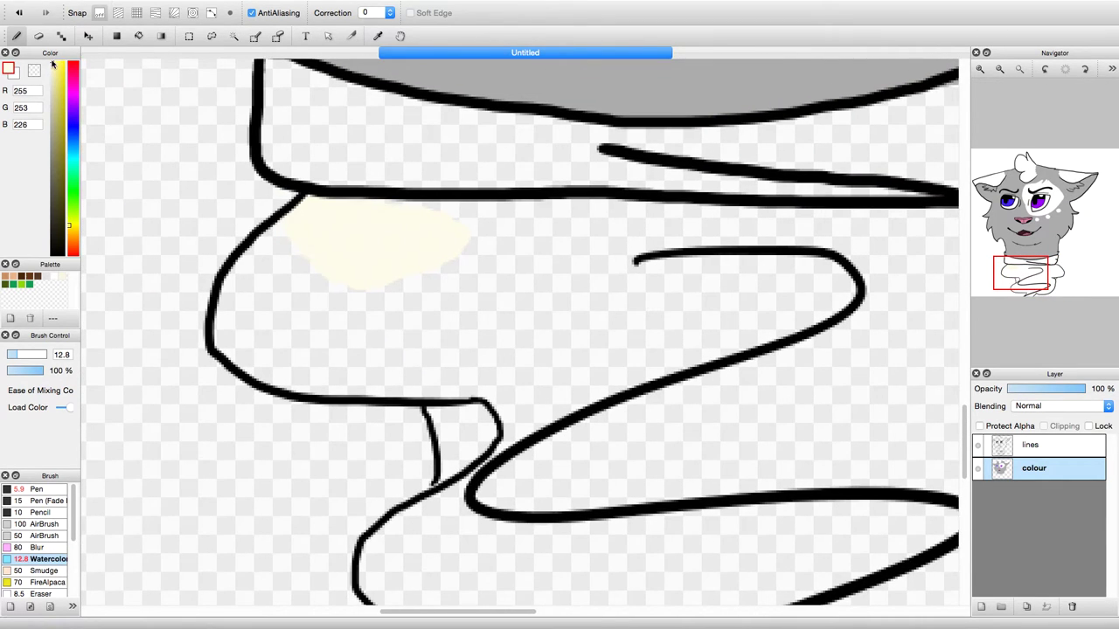
{"action": "left_click_drag", "start_coordinate": [345, 225], "coordinate": [461, 240]}
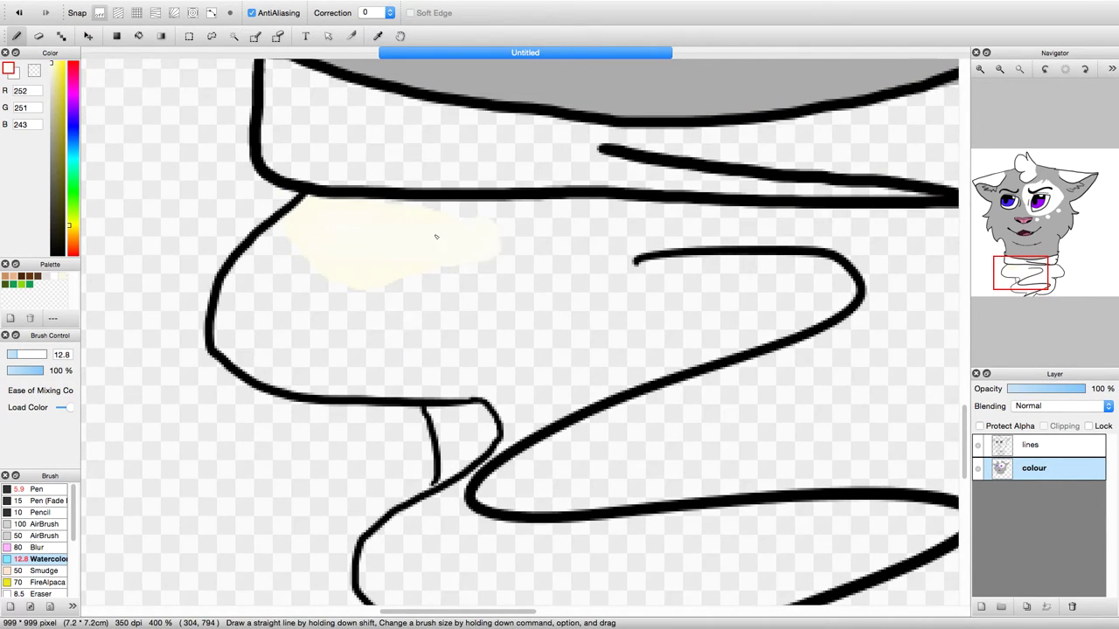
{"action": "mouse_move", "coordinate": [260, 248]}
{"action": "left_mouse_down"}
{"action": "mouse_move", "coordinate": [223, 331]}
{"action": "mouse_move", "coordinate": [248, 365]}
{"action": "mouse_move", "coordinate": [403, 386]}
{"action": "mouse_move", "coordinate": [507, 341]}
{"action": "mouse_move", "coordinate": [522, 315]}
{"action": "mouse_move", "coordinate": [445, 297]}
{"action": "mouse_move", "coordinate": [270, 322]}
{"action": "mouse_move", "coordinate": [257, 297]}
{"action": "left_mouse_up"}
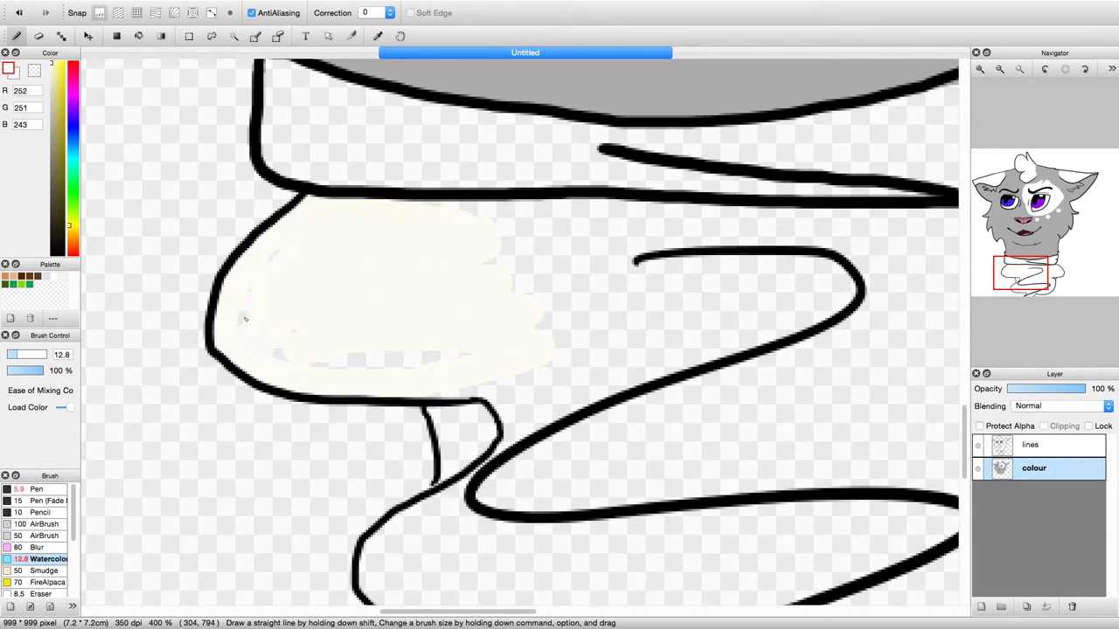
{"action": "mouse_move", "coordinate": [293, 248]}
{"action": "left_mouse_down"}
{"action": "mouse_move", "coordinate": [465, 354]}
{"action": "mouse_move", "coordinate": [420, 348]}
{"action": "mouse_move", "coordinate": [445, 321]}
{"action": "mouse_move", "coordinate": [673, 234]}
{"action": "mouse_move", "coordinate": [736, 266]}
{"action": "mouse_move", "coordinate": [859, 238]}
{"action": "mouse_move", "coordinate": [779, 277]}
{"action": "left_mouse_up"}
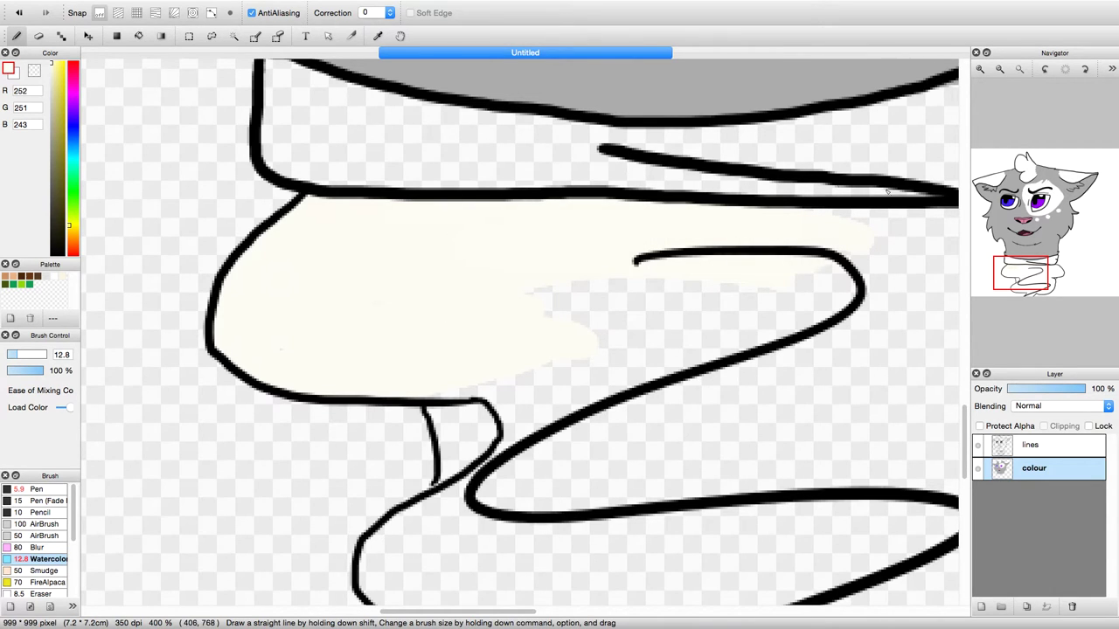
- Check the colours on the face by hiding the lines layer and showing it again
{"action": "left_click_drag", "start_coordinate": [1021, 279], "coordinate": [1025, 203]}
{"action": "left_click", "coordinate": [978, 446]}
{"action": "left_click", "coordinate": [977, 446]}
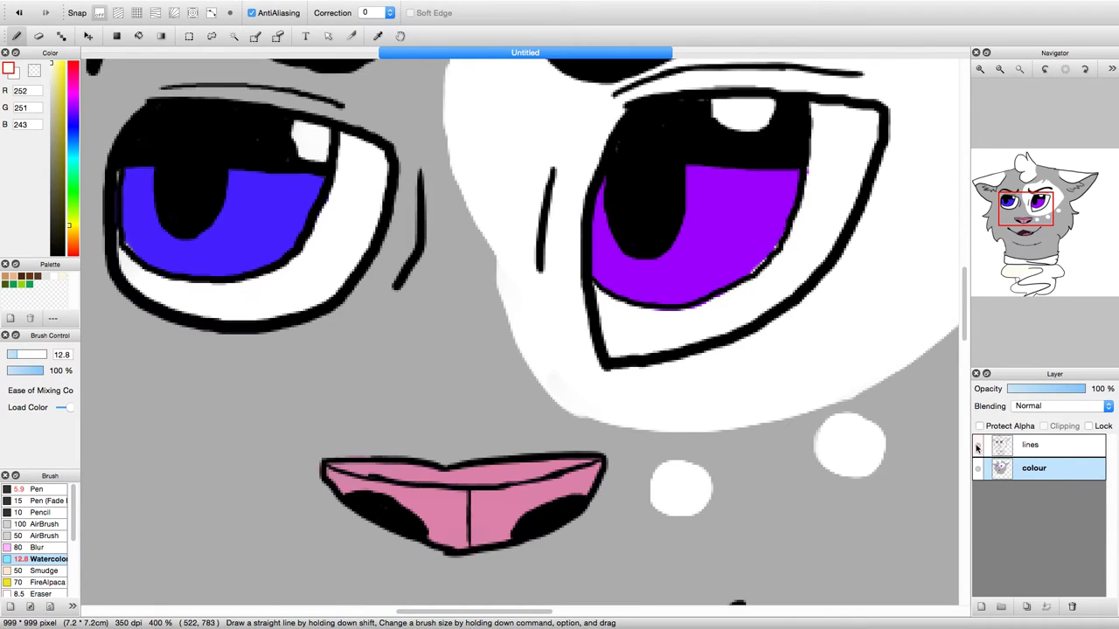
- Paint the collar's top band under the chin in the off-white from end to end, and extend the colour across the upper fold
{"action": "scroll", "coordinate": [470, 204], "scroll_direction": "down", "scroll_amount": 15}
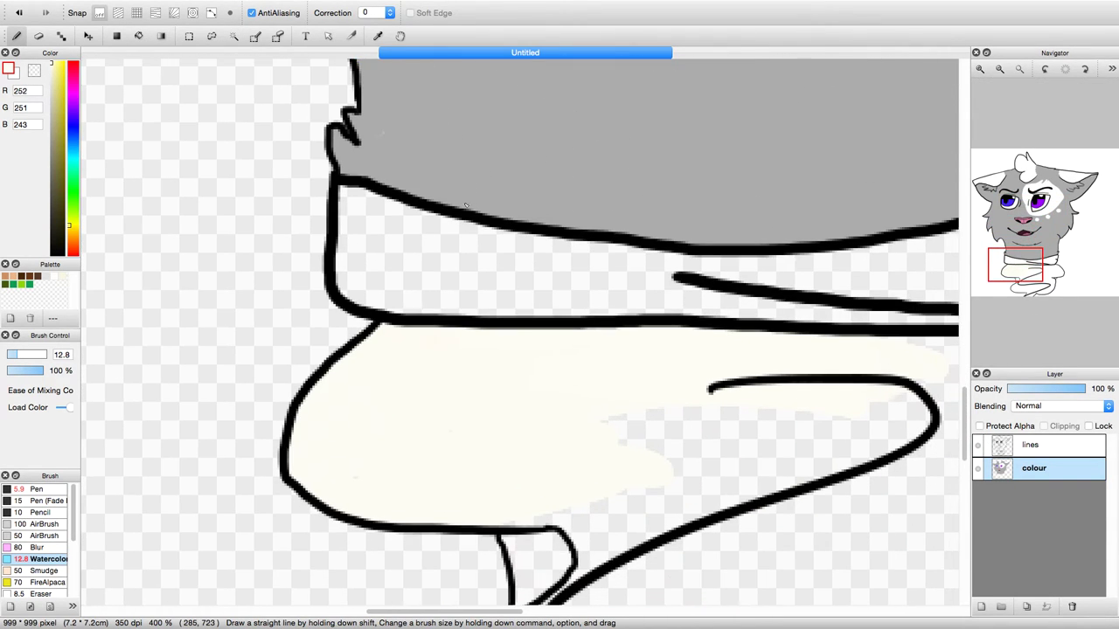
{"action": "mouse_move", "coordinate": [348, 186]}
{"action": "left_mouse_down"}
{"action": "mouse_move", "coordinate": [342, 247]}
{"action": "mouse_move", "coordinate": [363, 294]}
{"action": "mouse_move", "coordinate": [504, 303]}
{"action": "mouse_move", "coordinate": [388, 294]}
{"action": "mouse_move", "coordinate": [464, 256]}
{"action": "mouse_move", "coordinate": [677, 275]}
{"action": "mouse_move", "coordinate": [397, 202]}
{"action": "mouse_move", "coordinate": [363, 203]}
{"action": "mouse_move", "coordinate": [490, 279]}
{"action": "mouse_move", "coordinate": [335, 253]}
{"action": "left_mouse_up"}
{"action": "mouse_move", "coordinate": [675, 273]}
{"action": "left_mouse_down"}
{"action": "mouse_move", "coordinate": [891, 289]}
{"action": "mouse_move", "coordinate": [781, 300]}
{"action": "mouse_move", "coordinate": [591, 355]}
{"action": "mouse_move", "coordinate": [499, 416]}
{"action": "mouse_move", "coordinate": [828, 446]}
{"action": "mouse_move", "coordinate": [732, 407]}
{"action": "left_mouse_up"}
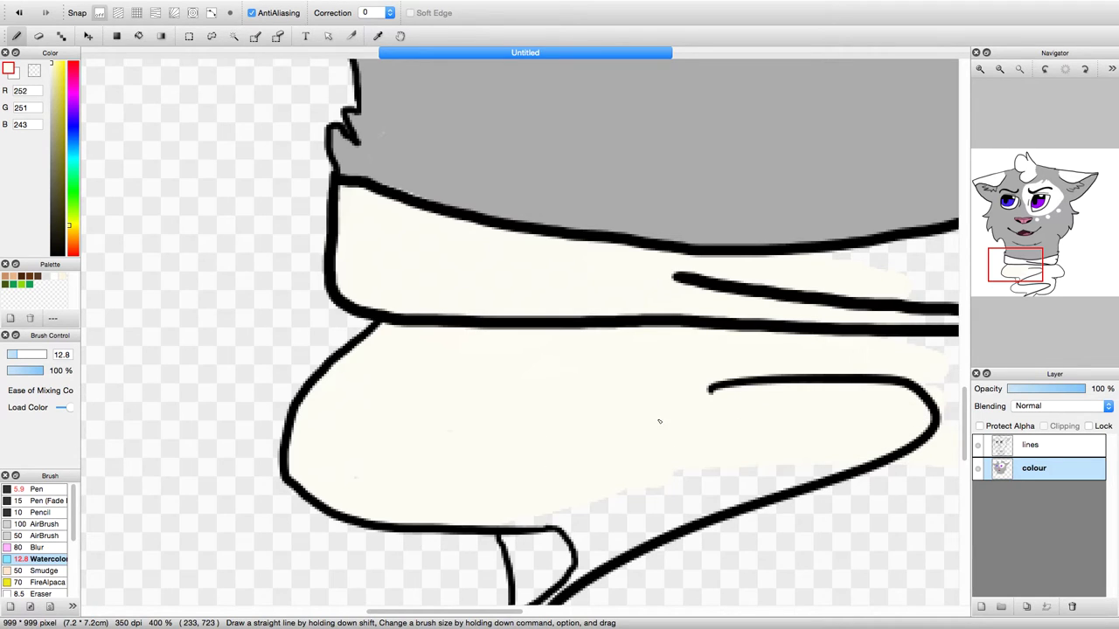
{"action": "scroll", "coordinate": [520, 259], "scroll_direction": "right", "scroll_amount": 10}
{"action": "mouse_move", "coordinate": [341, 277]}
{"action": "left_mouse_down"}
{"action": "mouse_move", "coordinate": [471, 268]}
{"action": "mouse_move", "coordinate": [684, 210]}
{"action": "mouse_move", "coordinate": [511, 253]}
{"action": "left_mouse_up"}
{"action": "mouse_move", "coordinate": [697, 221]}
{"action": "left_mouse_down"}
{"action": "mouse_move", "coordinate": [659, 287]}
{"action": "mouse_move", "coordinate": [564, 371]}
{"action": "mouse_move", "coordinate": [495, 356]}
{"action": "mouse_move", "coordinate": [441, 370]}
{"action": "mouse_move", "coordinate": [380, 350]}
{"action": "left_mouse_up"}
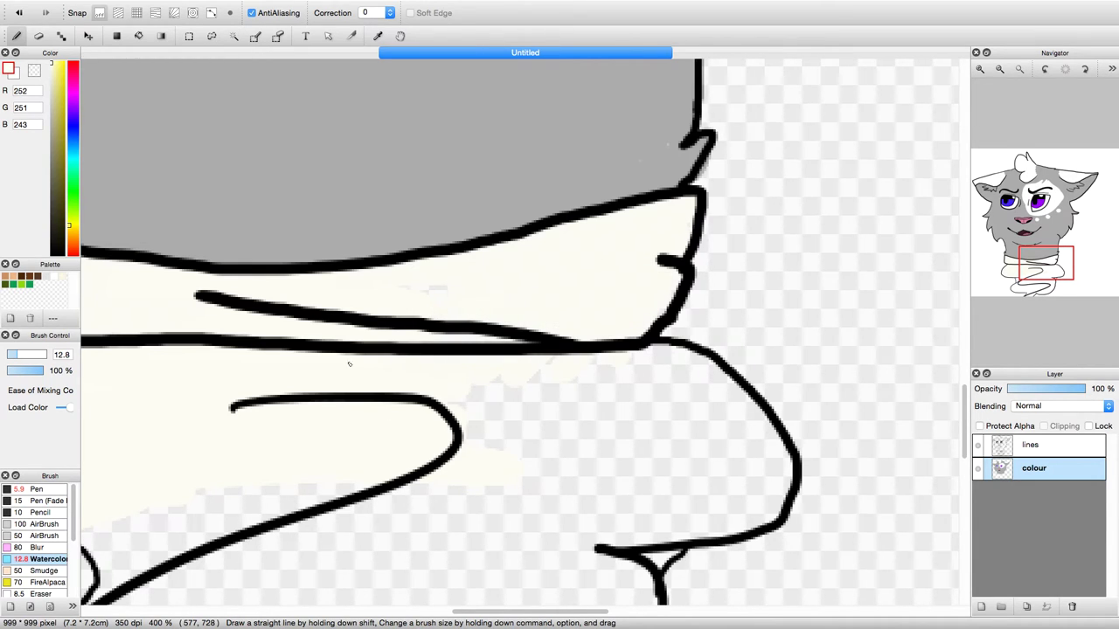
- Paint the collar's lower folds off-white down to the canvas edge, including the small knot pieces and the large outer curve
{"action": "scroll", "coordinate": [670, 285], "scroll_direction": "down", "scroll_amount": 10}
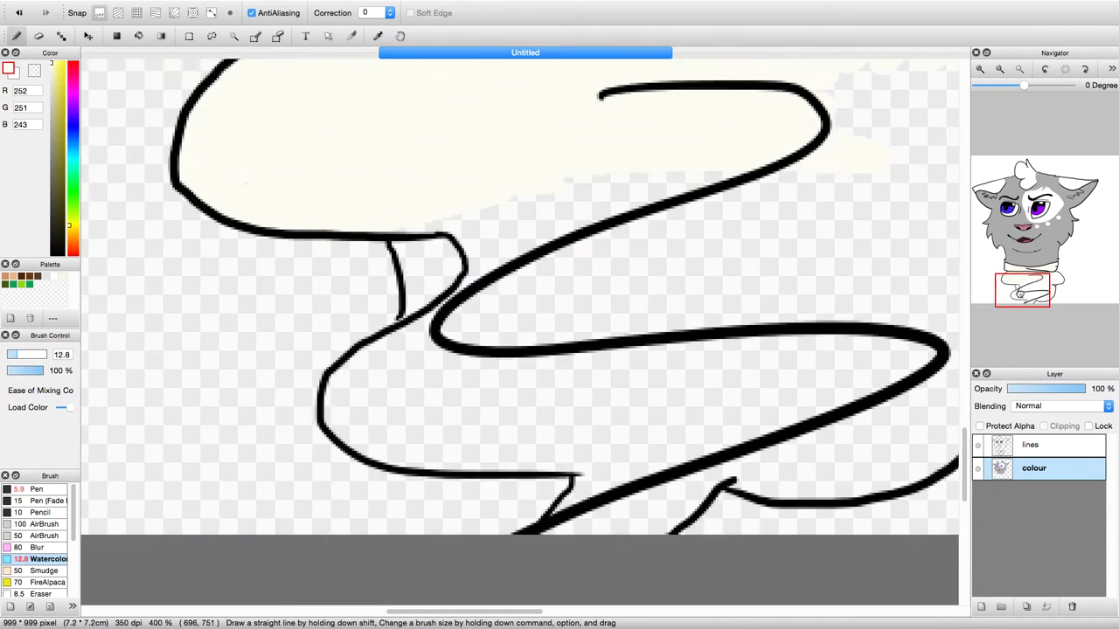
{"action": "mouse_move", "coordinate": [312, 188]}
{"action": "left_mouse_down"}
{"action": "mouse_move", "coordinate": [311, 154]}
{"action": "mouse_move", "coordinate": [339, 290]}
{"action": "mouse_move", "coordinate": [379, 213]}
{"action": "mouse_move", "coordinate": [441, 185]}
{"action": "mouse_move", "coordinate": [372, 178]}
{"action": "left_mouse_up"}
{"action": "mouse_move", "coordinate": [523, 180]}
{"action": "left_mouse_down"}
{"action": "mouse_move", "coordinate": [579, 159]}
{"action": "mouse_move", "coordinate": [325, 279]}
{"action": "mouse_move", "coordinate": [343, 248]}
{"action": "mouse_move", "coordinate": [237, 326]}
{"action": "mouse_move", "coordinate": [261, 368]}
{"action": "mouse_move", "coordinate": [314, 390]}
{"action": "mouse_move", "coordinate": [476, 394]}
{"action": "mouse_move", "coordinate": [458, 472]}
{"action": "mouse_move", "coordinate": [602, 388]}
{"action": "left_mouse_up"}
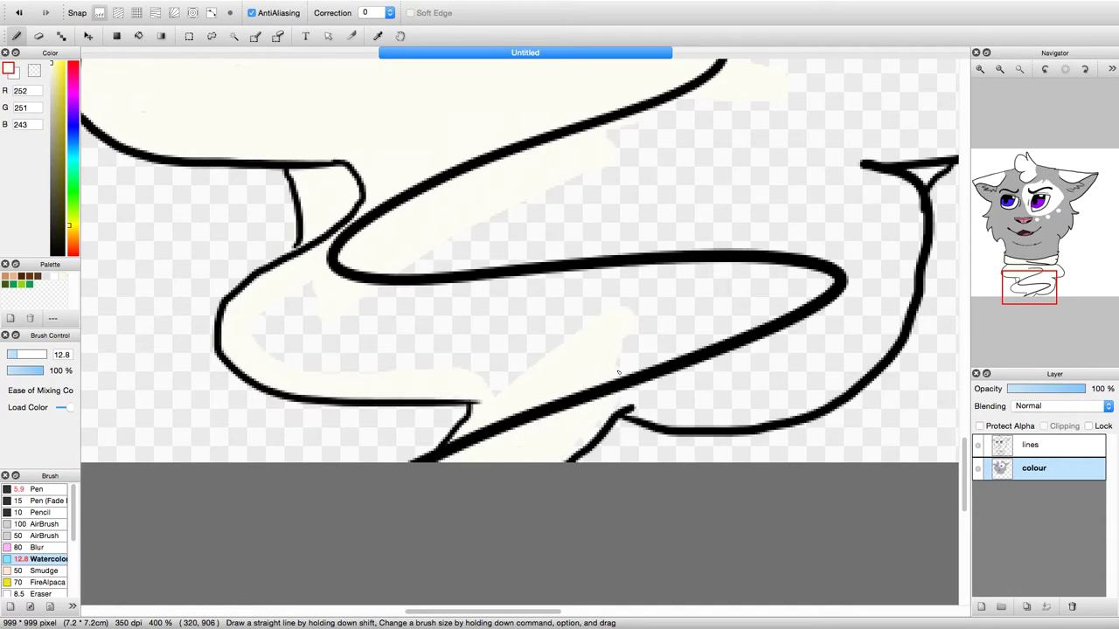
{"action": "mouse_move", "coordinate": [558, 456]}
{"action": "left_mouse_down"}
{"action": "mouse_move", "coordinate": [739, 160]}
{"action": "mouse_move", "coordinate": [750, 101]}
{"action": "mouse_move", "coordinate": [715, 97]}
{"action": "mouse_move", "coordinate": [723, 101]}
{"action": "mouse_move", "coordinate": [637, 170]}
{"action": "mouse_move", "coordinate": [476, 251]}
{"action": "mouse_move", "coordinate": [372, 278]}
{"action": "mouse_move", "coordinate": [250, 357]}
{"action": "mouse_move", "coordinate": [328, 352]}
{"action": "mouse_move", "coordinate": [484, 289]}
{"action": "mouse_move", "coordinate": [597, 220]}
{"action": "mouse_move", "coordinate": [393, 359]}
{"action": "left_mouse_up"}
{"action": "mouse_move", "coordinate": [597, 220]}
{"action": "left_mouse_down"}
{"action": "mouse_move", "coordinate": [406, 353]}
{"action": "mouse_move", "coordinate": [393, 387]}
{"action": "mouse_move", "coordinate": [474, 336]}
{"action": "mouse_move", "coordinate": [490, 309]}
{"action": "mouse_move", "coordinate": [567, 352]}
{"action": "left_mouse_up"}
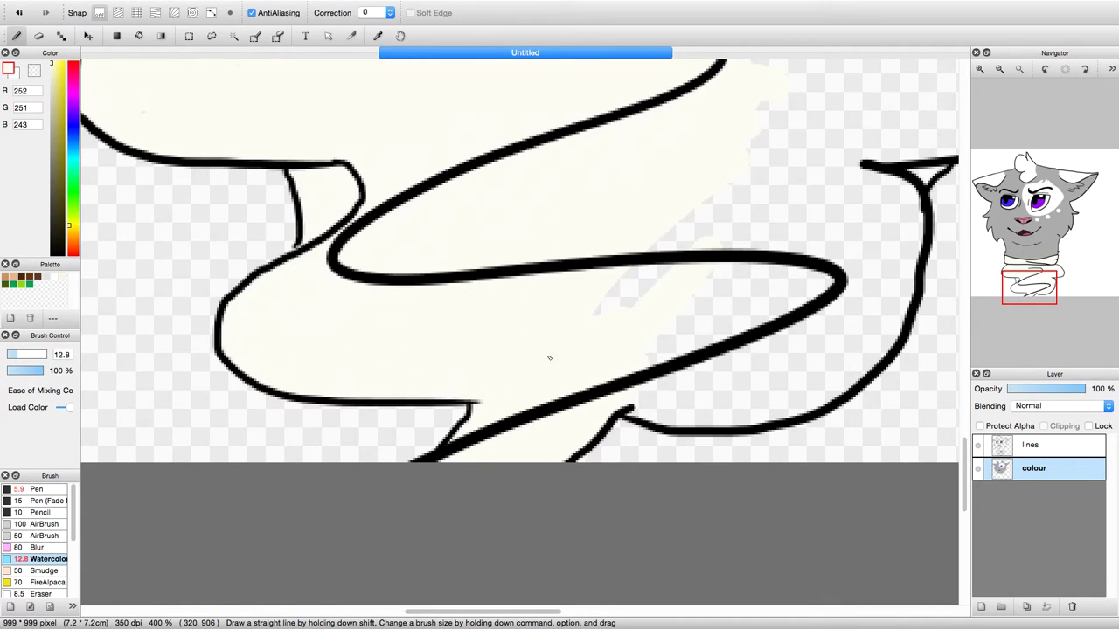
{"action": "mouse_move", "coordinate": [654, 221]}
{"action": "left_mouse_down"}
{"action": "mouse_move", "coordinate": [638, 288]}
{"action": "mouse_move", "coordinate": [769, 228]}
{"action": "mouse_move", "coordinate": [752, 315]}
{"action": "mouse_move", "coordinate": [631, 408]}
{"action": "mouse_move", "coordinate": [743, 404]}
{"action": "mouse_move", "coordinate": [862, 365]}
{"action": "mouse_move", "coordinate": [909, 280]}
{"action": "mouse_move", "coordinate": [904, 189]}
{"action": "mouse_move", "coordinate": [860, 165]}
{"action": "left_mouse_up"}
{"action": "mouse_move", "coordinate": [940, 167]}
{"action": "left_mouse_down"}
{"action": "mouse_move", "coordinate": [860, 200]}
{"action": "mouse_move", "coordinate": [757, 219]}
{"action": "mouse_move", "coordinate": [794, 228]}
{"action": "mouse_move", "coordinate": [859, 285]}
{"action": "mouse_move", "coordinate": [870, 332]}
{"action": "mouse_move", "coordinate": [650, 385]}
{"action": "left_mouse_up"}
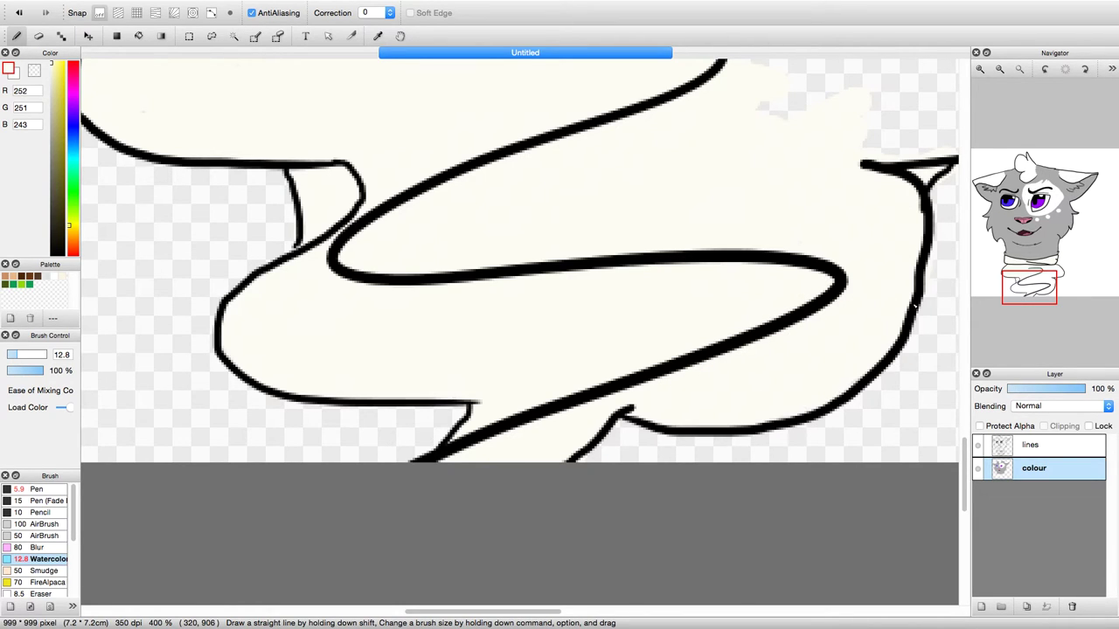
- Fill the remaining unpainted end of the collar's upper fold with the off-white, out to its rounded outer edge
{"action": "scroll", "coordinate": [623, 205], "scroll_direction": "up", "scroll_amount": 5}
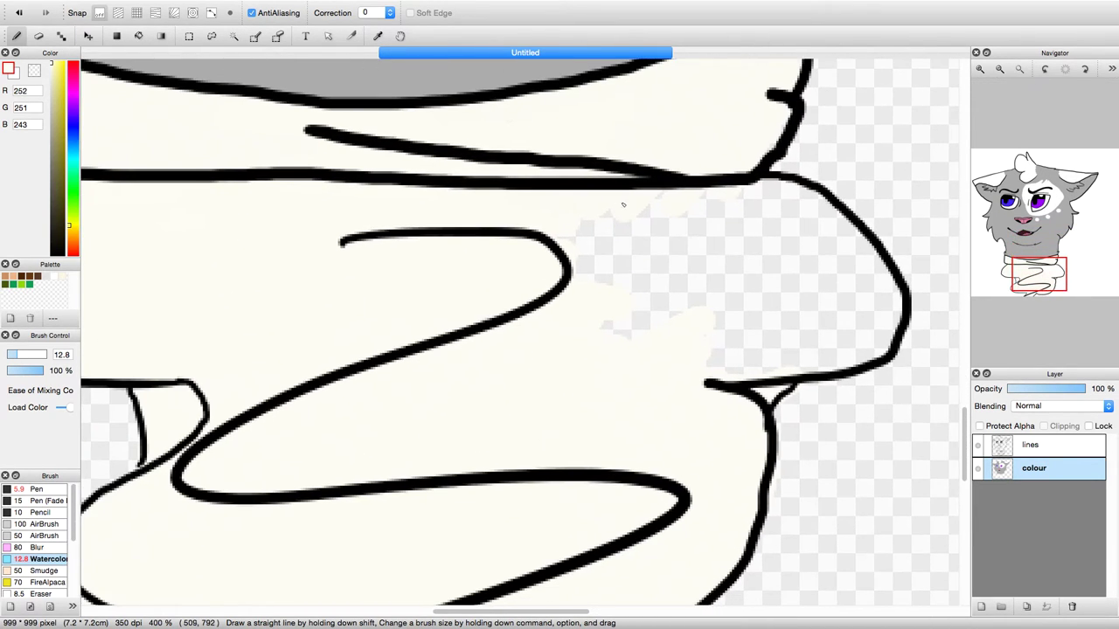
{"action": "mouse_move", "coordinate": [623, 204]}
{"action": "left_mouse_down"}
{"action": "mouse_move", "coordinate": [577, 234]}
{"action": "mouse_move", "coordinate": [610, 260]}
{"action": "mouse_move", "coordinate": [617, 287]}
{"action": "mouse_move", "coordinate": [804, 318]}
{"action": "mouse_move", "coordinate": [719, 234]}
{"action": "left_mouse_up"}
{"action": "mouse_move", "coordinate": [762, 194]}
{"action": "left_mouse_down"}
{"action": "mouse_move", "coordinate": [826, 223]}
{"action": "mouse_move", "coordinate": [861, 271]}
{"action": "mouse_move", "coordinate": [769, 365]}
{"action": "mouse_move", "coordinate": [873, 351]}
{"action": "mouse_move", "coordinate": [850, 227]}
{"action": "mouse_move", "coordinate": [829, 285]}
{"action": "left_mouse_up"}
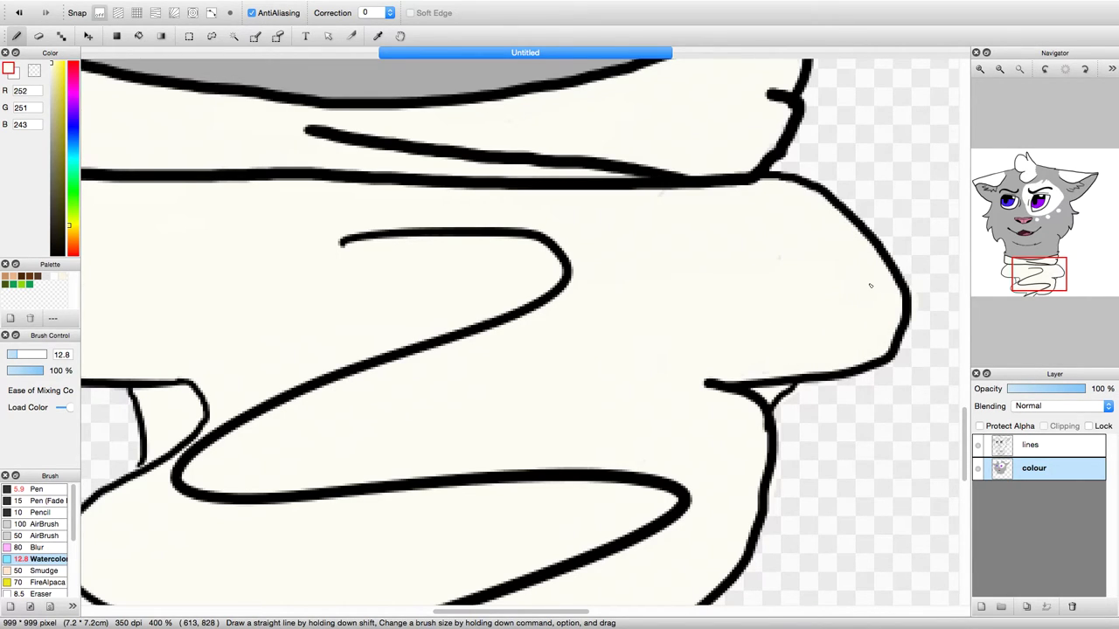
- Sample the fur grey, lighten it to R 195, G 195, B 195, and paint the fur tuft inside the ear beside the blue eye
{"action": "left_click_drag", "start_coordinate": [1041, 285], "coordinate": [984, 194]}
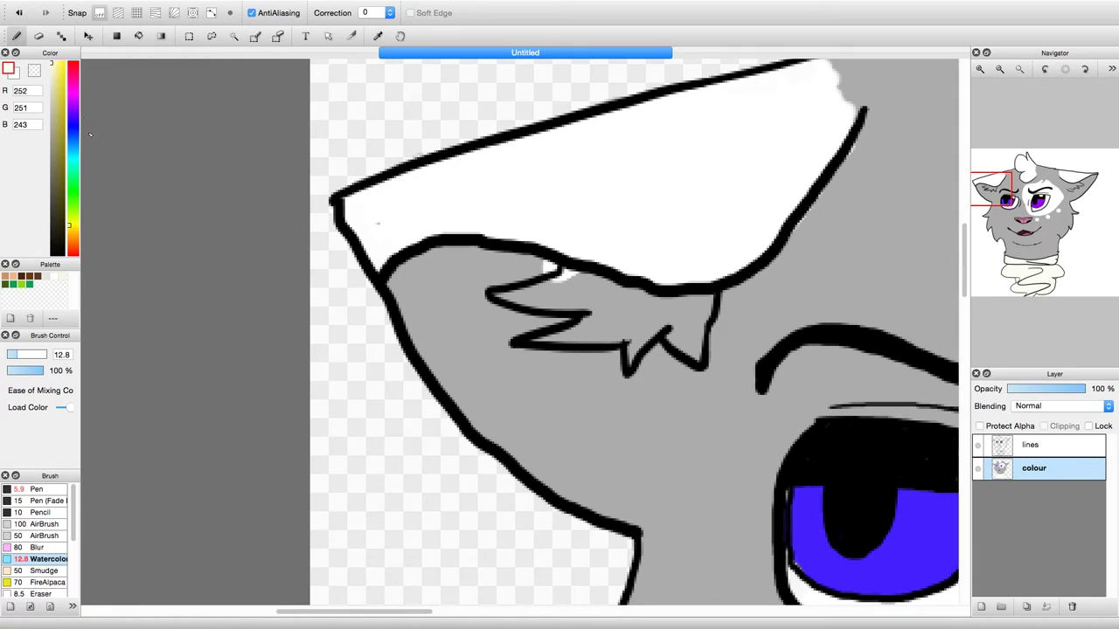
{"action": "left_click", "coordinate": [55, 127]}
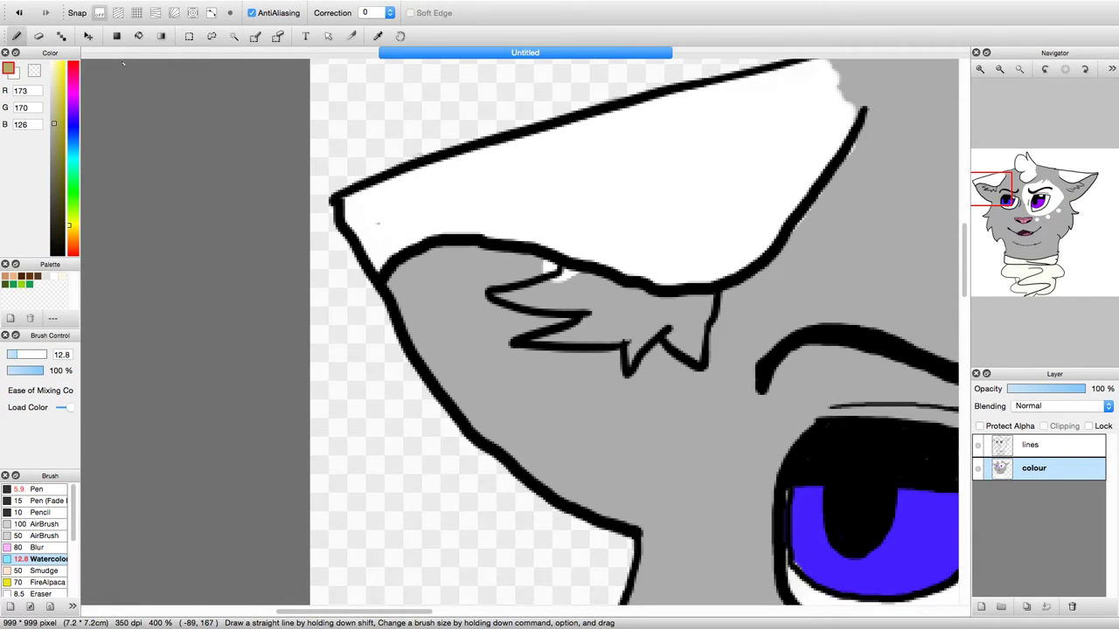
{"action": "left_click", "coordinate": [377, 36]}
{"action": "left_click", "coordinate": [460, 288]}
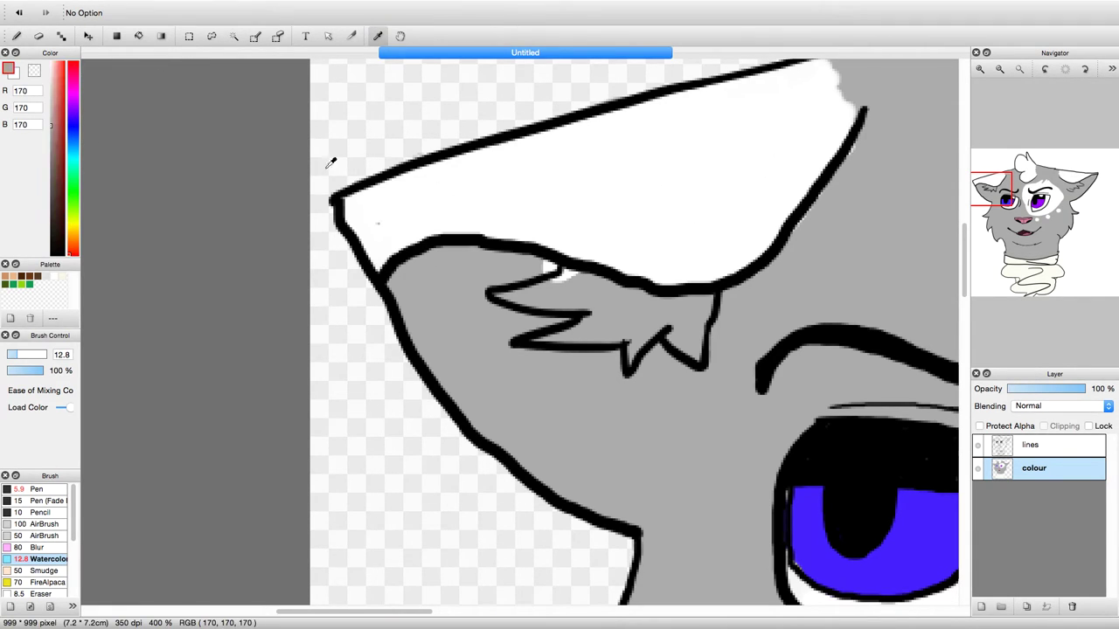
{"action": "left_click_drag", "start_coordinate": [52, 86], "coordinate": [47, 105]}
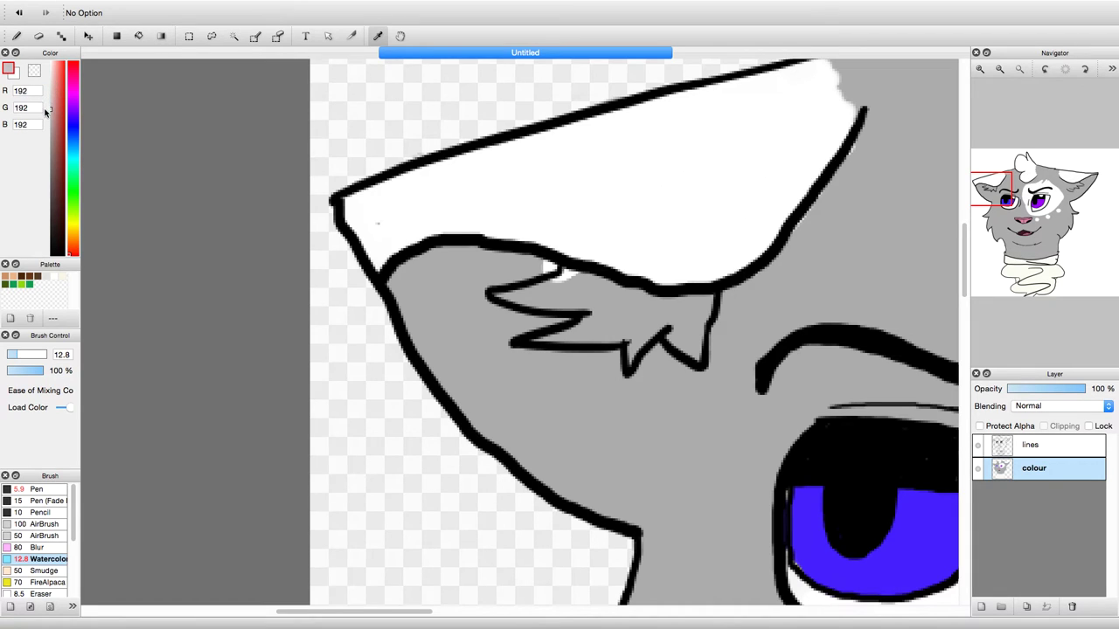
{"action": "left_click", "coordinate": [16, 36]}
{"action": "mouse_move", "coordinate": [507, 297]}
{"action": "left_mouse_down"}
{"action": "mouse_move", "coordinate": [611, 304]}
{"action": "mouse_move", "coordinate": [568, 339]}
{"action": "mouse_move", "coordinate": [601, 304]}
{"action": "mouse_move", "coordinate": [676, 313]}
{"action": "mouse_move", "coordinate": [679, 360]}
{"action": "mouse_move", "coordinate": [634, 332]}
{"action": "mouse_move", "coordinate": [699, 337]}
{"action": "left_mouse_up"}
- Paint the fur tuft inside the ear beside the purple eye in the same light grey
{"action": "scroll", "coordinate": [378, 224], "scroll_direction": "right", "scroll_amount": 20}
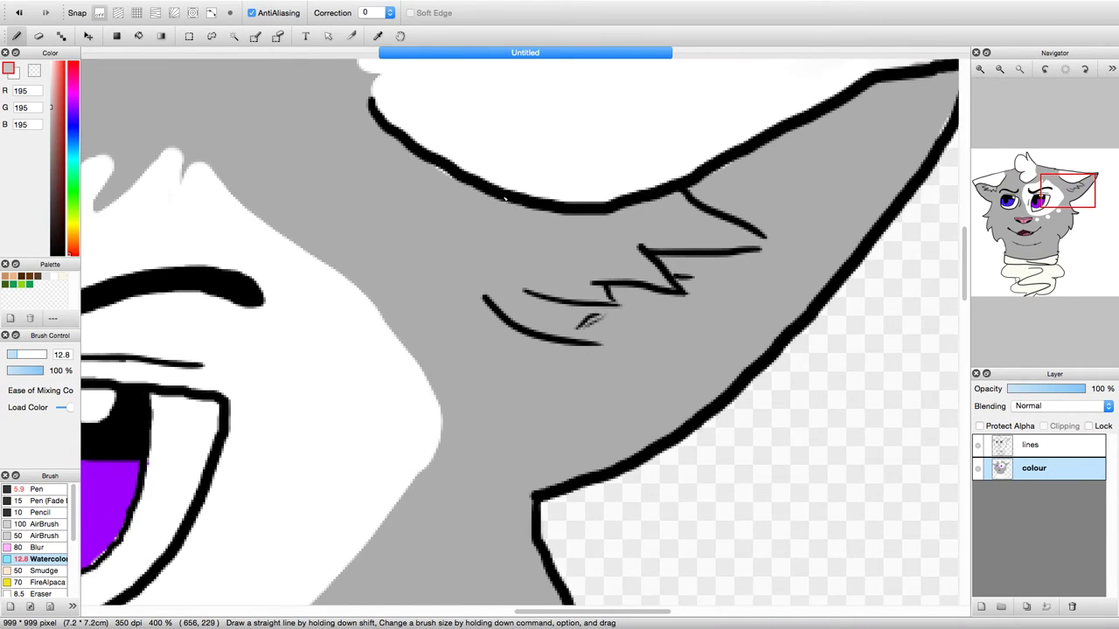
{"action": "mouse_move", "coordinate": [505, 199]}
{"action": "left_mouse_down"}
{"action": "mouse_move", "coordinate": [492, 264]}
{"action": "mouse_move", "coordinate": [499, 253]}
{"action": "mouse_move", "coordinate": [540, 307]}
{"action": "left_mouse_up"}
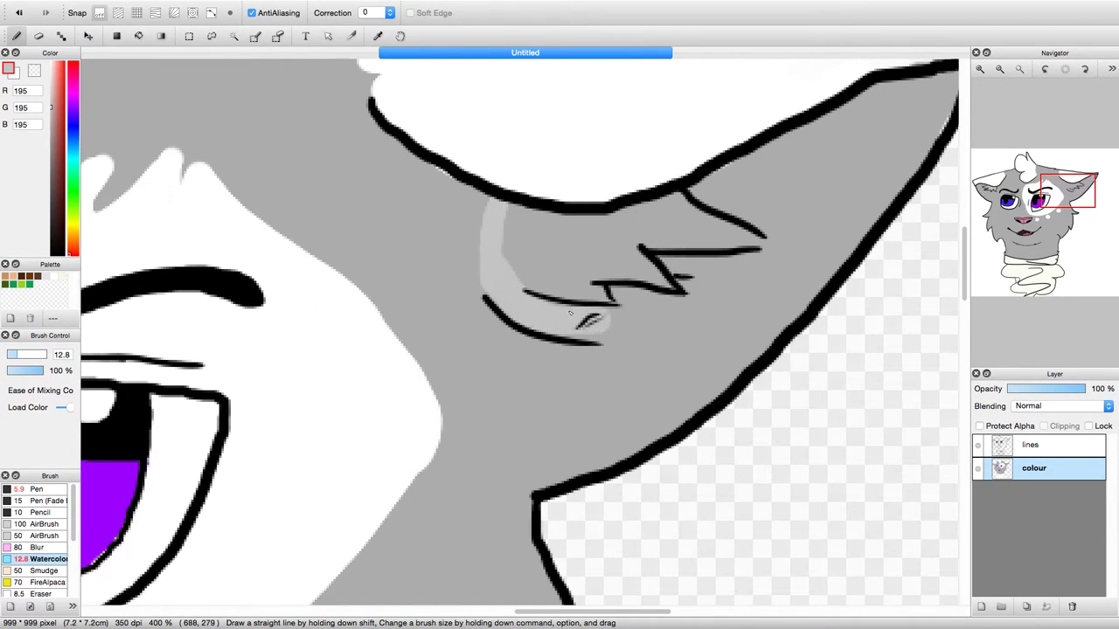
{"action": "left_click_drag", "start_coordinate": [503, 266], "coordinate": [606, 291]}
{"action": "left_click_drag", "start_coordinate": [505, 248], "coordinate": [661, 266]}
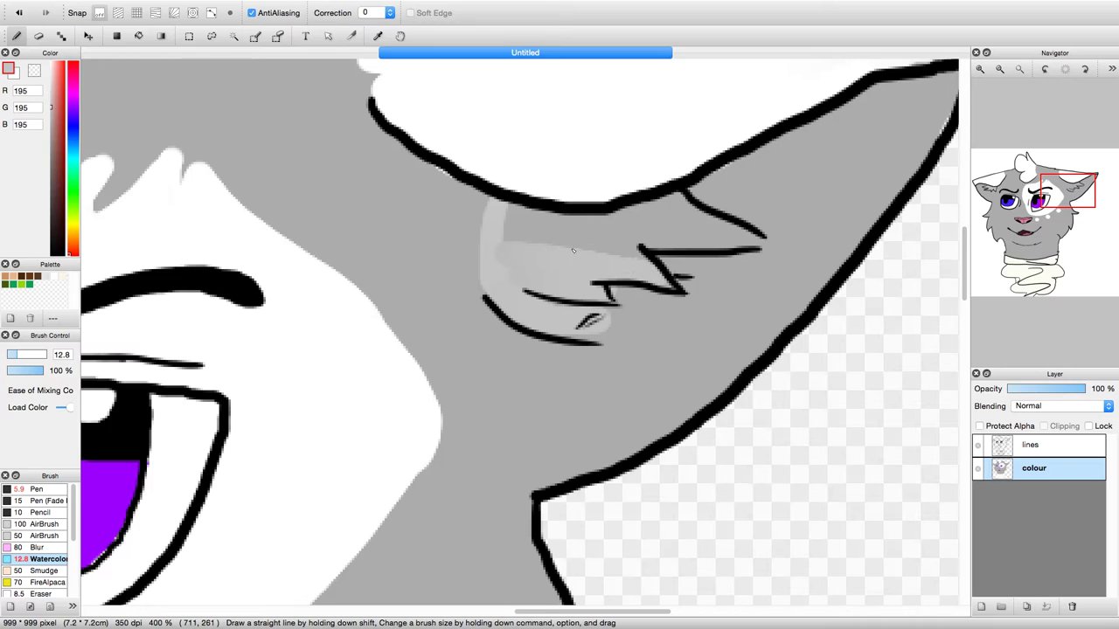
{"action": "mouse_move", "coordinate": [531, 251]}
{"action": "left_mouse_down"}
{"action": "mouse_move", "coordinate": [564, 227]}
{"action": "mouse_move", "coordinate": [521, 219]}
{"action": "mouse_move", "coordinate": [573, 226]}
{"action": "mouse_move", "coordinate": [499, 210]}
{"action": "mouse_move", "coordinate": [640, 226]}
{"action": "mouse_move", "coordinate": [559, 219]}
{"action": "mouse_move", "coordinate": [680, 202]}
{"action": "mouse_move", "coordinate": [745, 237]}
{"action": "mouse_move", "coordinate": [607, 240]}
{"action": "mouse_move", "coordinate": [652, 225]}
{"action": "mouse_move", "coordinate": [632, 261]}
{"action": "left_mouse_up"}
- Darken the grey to R 144, G 144, B 144 and paint the inner ear around the tuft beside the blue eye
{"action": "left_click_drag", "start_coordinate": [1065, 196], "coordinate": [959, 186]}
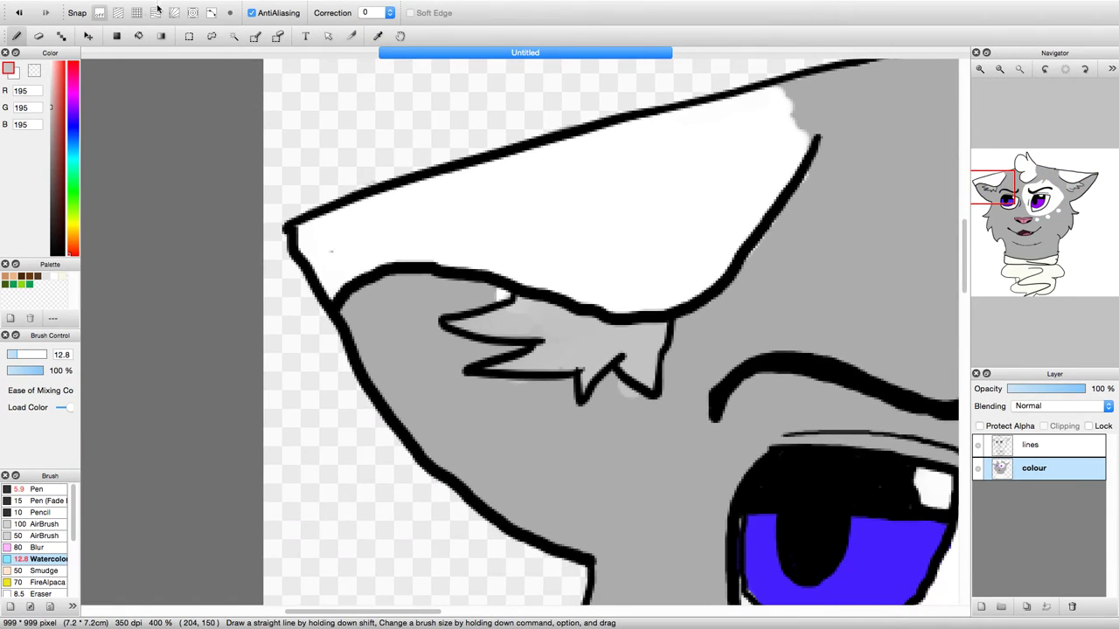
{"action": "left_click", "coordinate": [361, 261], "text": "alt"}
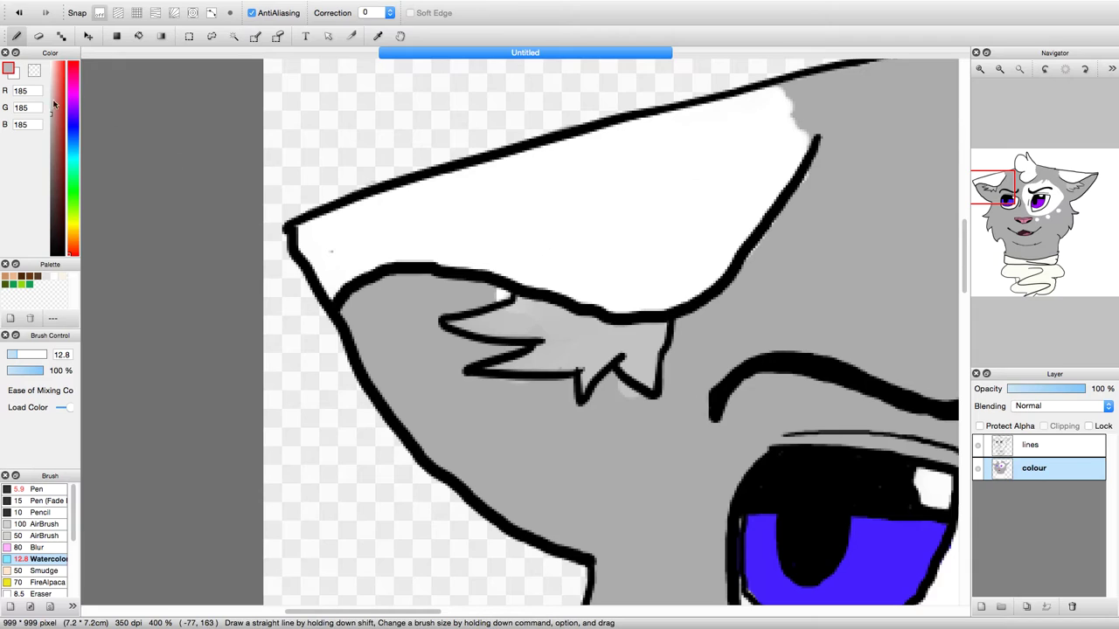
{"action": "left_click_drag", "start_coordinate": [49, 125], "coordinate": [50, 128]}
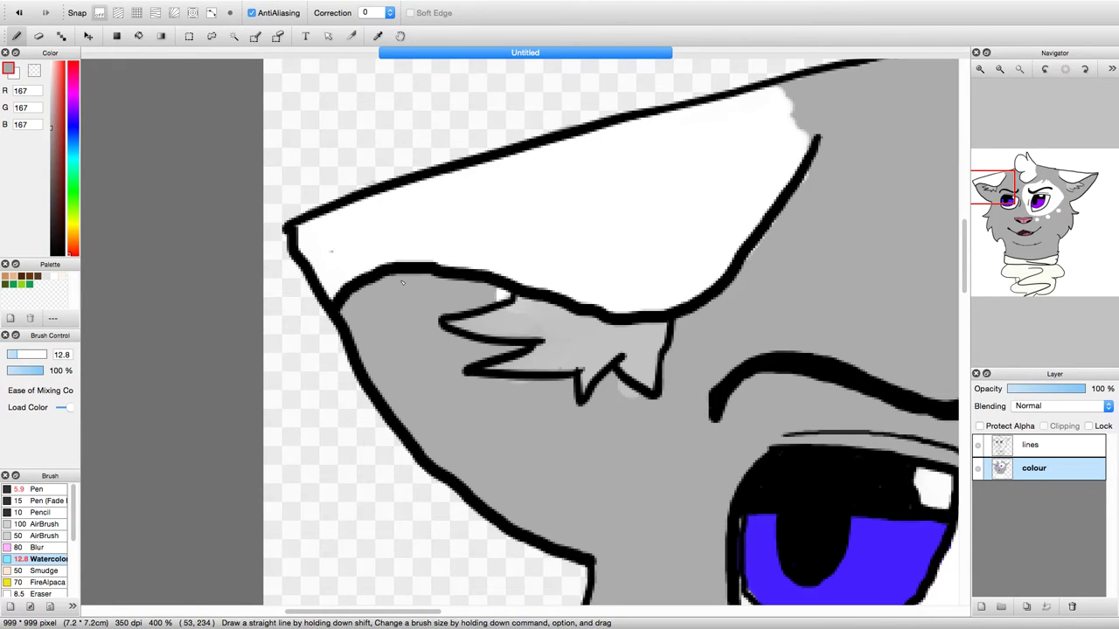
{"action": "left_click", "coordinate": [50, 144]}
{"action": "mouse_move", "coordinate": [345, 322]}
{"action": "left_mouse_down"}
{"action": "mouse_move", "coordinate": [407, 290]}
{"action": "mouse_move", "coordinate": [502, 293]}
{"action": "mouse_move", "coordinate": [433, 306]}
{"action": "mouse_move", "coordinate": [357, 339]}
{"action": "left_mouse_up"}
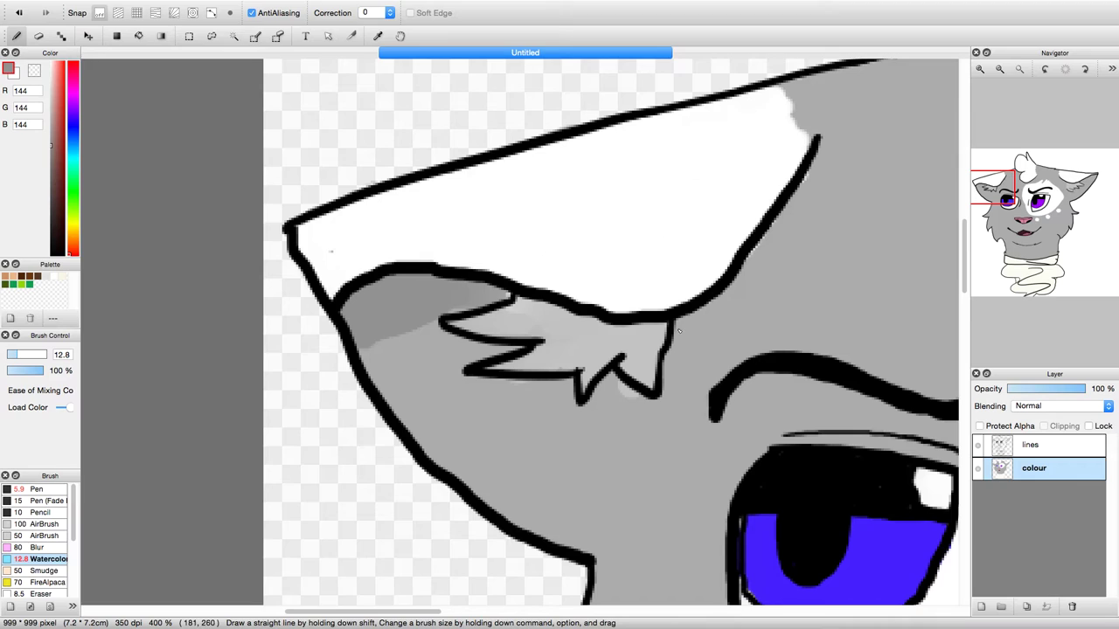
{"action": "mouse_move", "coordinate": [650, 407]}
{"action": "left_mouse_down"}
{"action": "mouse_move", "coordinate": [592, 466]}
{"action": "mouse_move", "coordinate": [590, 520]}
{"action": "left_mouse_up"}
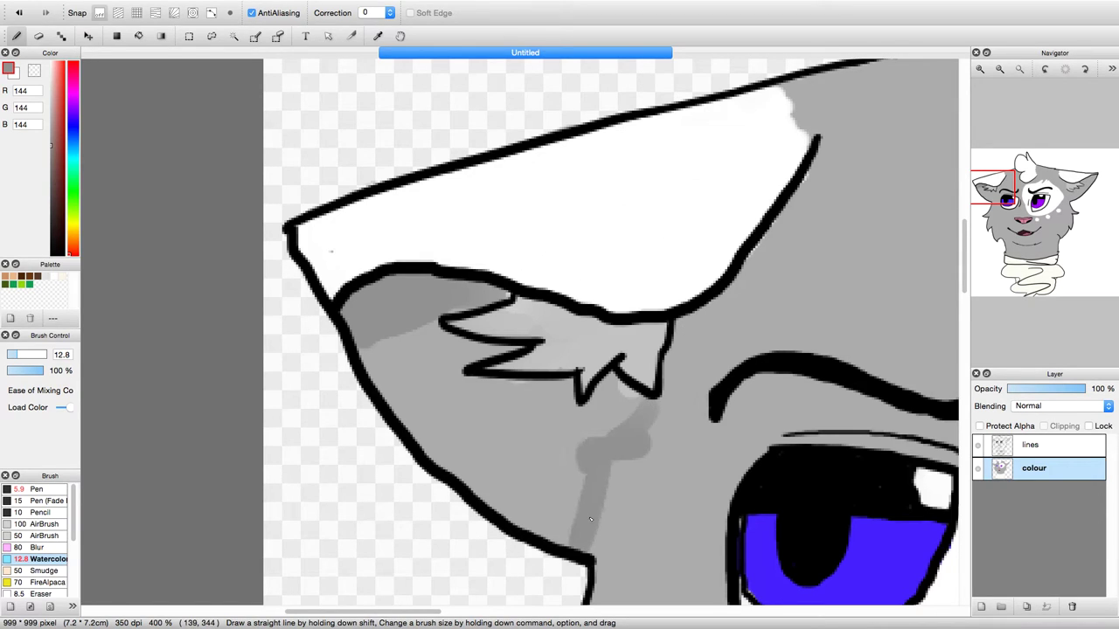
{"action": "mouse_move", "coordinate": [615, 437]}
{"action": "left_mouse_down"}
{"action": "mouse_move", "coordinate": [624, 386]}
{"action": "mouse_move", "coordinate": [611, 379]}
{"action": "mouse_move", "coordinate": [578, 435]}
{"action": "mouse_move", "coordinate": [617, 424]}
{"action": "mouse_move", "coordinate": [577, 451]}
{"action": "mouse_move", "coordinate": [574, 521]}
{"action": "mouse_move", "coordinate": [536, 525]}
{"action": "mouse_move", "coordinate": [477, 489]}
{"action": "mouse_move", "coordinate": [407, 421]}
{"action": "mouse_move", "coordinate": [365, 330]}
{"action": "mouse_move", "coordinate": [423, 401]}
{"action": "mouse_move", "coordinate": [415, 351]}
{"action": "mouse_move", "coordinate": [453, 307]}
{"action": "mouse_move", "coordinate": [404, 338]}
{"action": "mouse_move", "coordinate": [526, 355]}
{"action": "mouse_move", "coordinate": [491, 351]}
{"action": "left_mouse_up"}
{"action": "mouse_move", "coordinate": [427, 413]}
{"action": "left_mouse_down"}
{"action": "mouse_move", "coordinate": [448, 370]}
{"action": "mouse_move", "coordinate": [449, 425]}
{"action": "mouse_move", "coordinate": [471, 397]}
{"action": "mouse_move", "coordinate": [470, 387]}
{"action": "mouse_move", "coordinate": [451, 390]}
{"action": "mouse_move", "coordinate": [566, 391]}
{"action": "left_mouse_up"}
{"action": "mouse_move", "coordinate": [472, 394]}
{"action": "left_mouse_down"}
{"action": "mouse_move", "coordinate": [582, 422]}
{"action": "mouse_move", "coordinate": [516, 448]}
{"action": "mouse_move", "coordinate": [471, 440]}
{"action": "mouse_move", "coordinate": [497, 506]}
{"action": "left_mouse_up"}
{"action": "mouse_move", "coordinate": [1114, 215]}
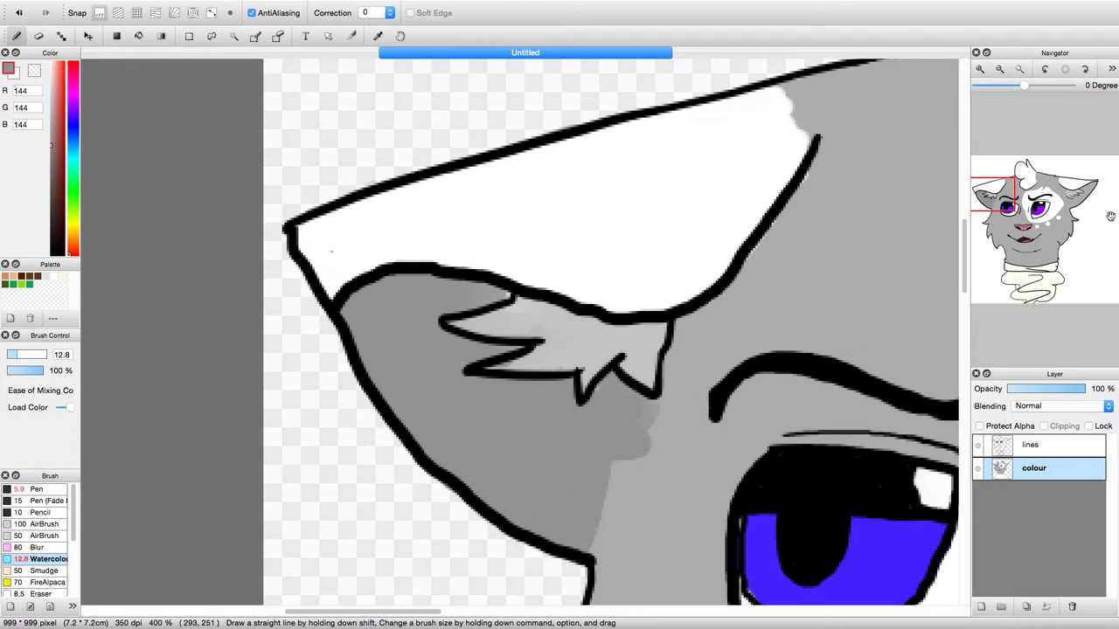
- Paint the inner ear around the tuft beside the purple eye in the same dark grey, down to the ear's lower edge
{"action": "left_click_drag", "start_coordinate": [990, 194], "coordinate": [1073, 191]}
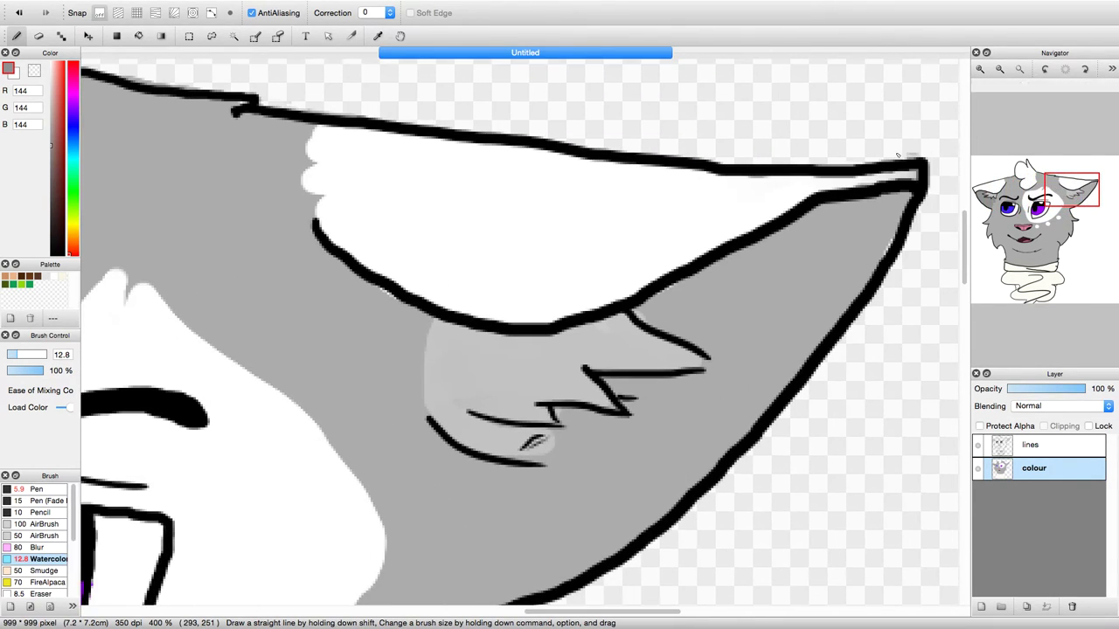
{"action": "mouse_move", "coordinate": [643, 315]}
{"action": "left_mouse_down"}
{"action": "mouse_move", "coordinate": [774, 235]}
{"action": "mouse_move", "coordinate": [900, 194]}
{"action": "mouse_move", "coordinate": [730, 419]}
{"action": "left_mouse_up"}
{"action": "mouse_move", "coordinate": [839, 302]}
{"action": "left_mouse_down"}
{"action": "mouse_move", "coordinate": [749, 404]}
{"action": "mouse_move", "coordinate": [865, 261]}
{"action": "mouse_move", "coordinate": [775, 390]}
{"action": "mouse_move", "coordinate": [862, 275]}
{"action": "mouse_move", "coordinate": [887, 220]}
{"action": "mouse_move", "coordinate": [765, 298]}
{"action": "mouse_move", "coordinate": [664, 322]}
{"action": "mouse_move", "coordinate": [697, 330]}
{"action": "mouse_move", "coordinate": [739, 373]}
{"action": "mouse_move", "coordinate": [684, 306]}
{"action": "mouse_move", "coordinate": [653, 311]}
{"action": "mouse_move", "coordinate": [675, 298]}
{"action": "mouse_move", "coordinate": [749, 329]}
{"action": "mouse_move", "coordinate": [704, 393]}
{"action": "mouse_move", "coordinate": [612, 383]}
{"action": "mouse_move", "coordinate": [706, 382]}
{"action": "mouse_move", "coordinate": [611, 387]}
{"action": "mouse_move", "coordinate": [676, 421]}
{"action": "mouse_move", "coordinate": [720, 395]}
{"action": "mouse_move", "coordinate": [680, 472]}
{"action": "mouse_move", "coordinate": [766, 411]}
{"action": "mouse_move", "coordinate": [597, 530]}
{"action": "mouse_move", "coordinate": [583, 514]}
{"action": "mouse_move", "coordinate": [612, 524]}
{"action": "mouse_move", "coordinate": [581, 519]}
{"action": "mouse_move", "coordinate": [555, 489]}
{"action": "left_mouse_up"}
{"action": "key", "text": "e"}
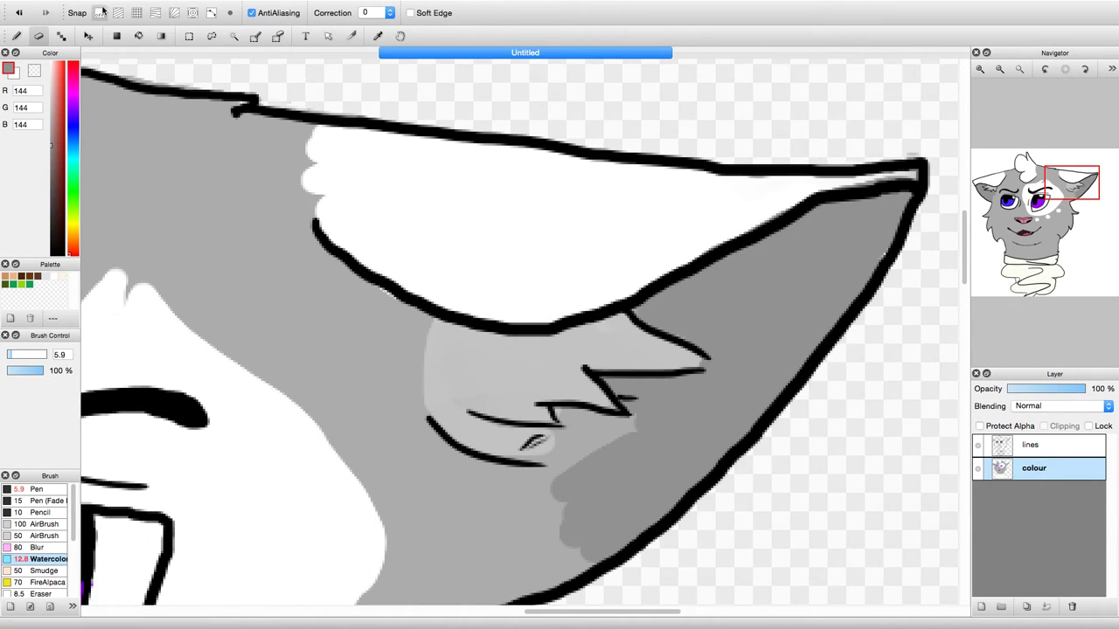
{"action": "left_click", "coordinate": [16, 36]}
{"action": "scroll", "coordinate": [691, 177], "scroll_direction": "down", "scroll_amount": 5}
{"action": "scroll", "coordinate": [690, 177], "scroll_direction": "left", "scroll_amount": 3}
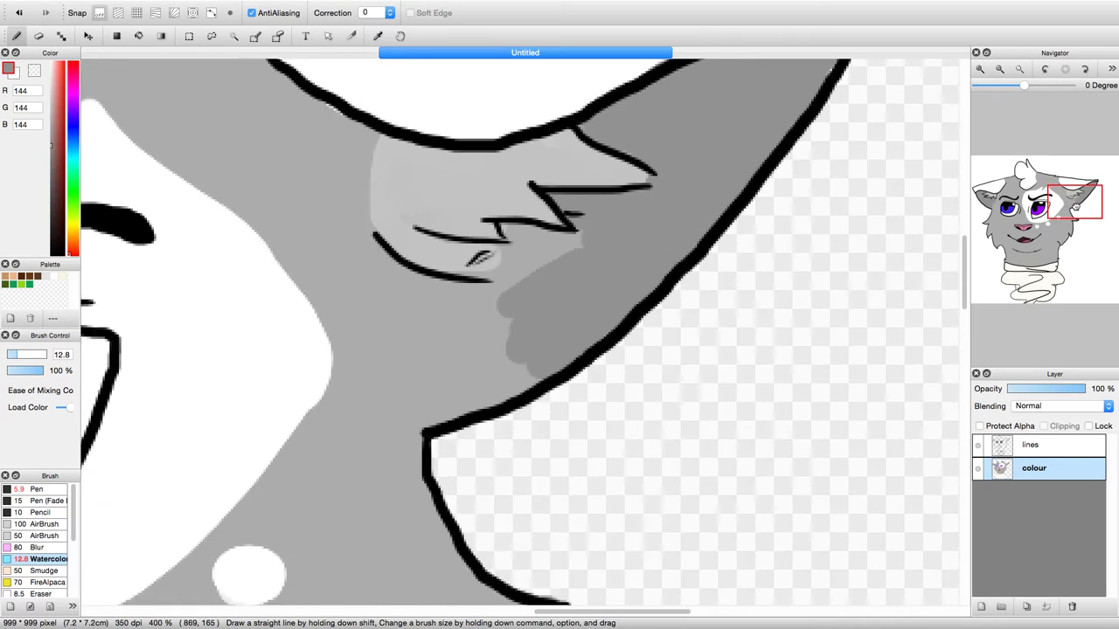
{"action": "mouse_move", "coordinate": [691, 177]}
{"action": "left_mouse_down"}
{"action": "mouse_move", "coordinate": [663, 184]}
{"action": "mouse_move", "coordinate": [745, 196]}
{"action": "mouse_move", "coordinate": [671, 207]}
{"action": "mouse_move", "coordinate": [695, 216]}
{"action": "mouse_move", "coordinate": [640, 234]}
{"action": "mouse_move", "coordinate": [576, 235]}
{"action": "mouse_move", "coordinate": [663, 243]}
{"action": "mouse_move", "coordinate": [648, 246]}
{"action": "mouse_move", "coordinate": [644, 332]}
{"action": "mouse_move", "coordinate": [682, 336]}
{"action": "mouse_move", "coordinate": [647, 356]}
{"action": "left_mouse_up"}
- Bring the whole drawing into view and add a new layer between the lines and colour layers
{"action": "mouse_move", "coordinate": [1037, 135]}
{"action": "left_click", "coordinate": [999, 68]}
{"action": "left_click", "coordinate": [999, 68]}
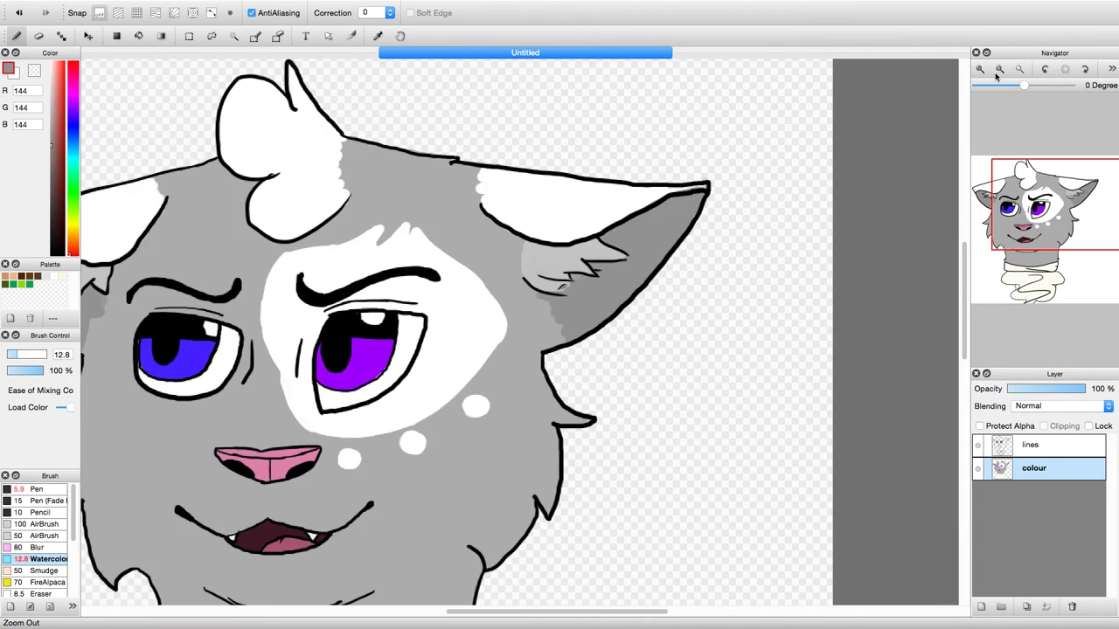
{"action": "left_click", "coordinate": [999, 68]}
{"action": "left_click", "coordinate": [999, 68]}
{"action": "left_click", "coordinate": [999, 68]}
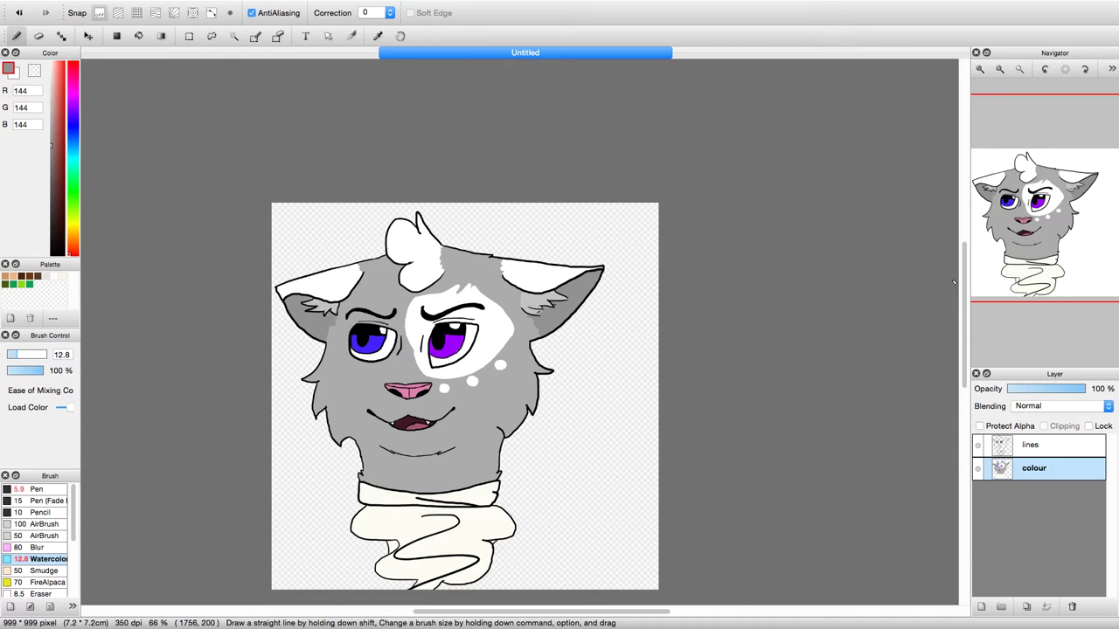
{"action": "scroll", "coordinate": [953, 283], "scroll_direction": "down", "scroll_amount": 5}
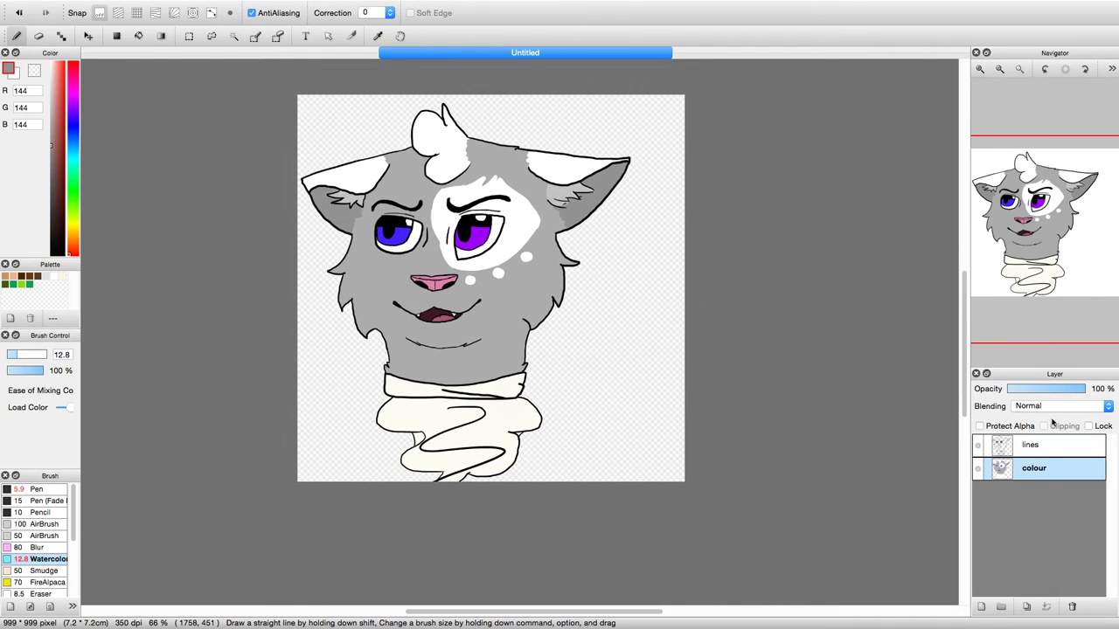
{"action": "left_click", "coordinate": [1060, 445]}
{"action": "left_click", "coordinate": [1054, 468]}
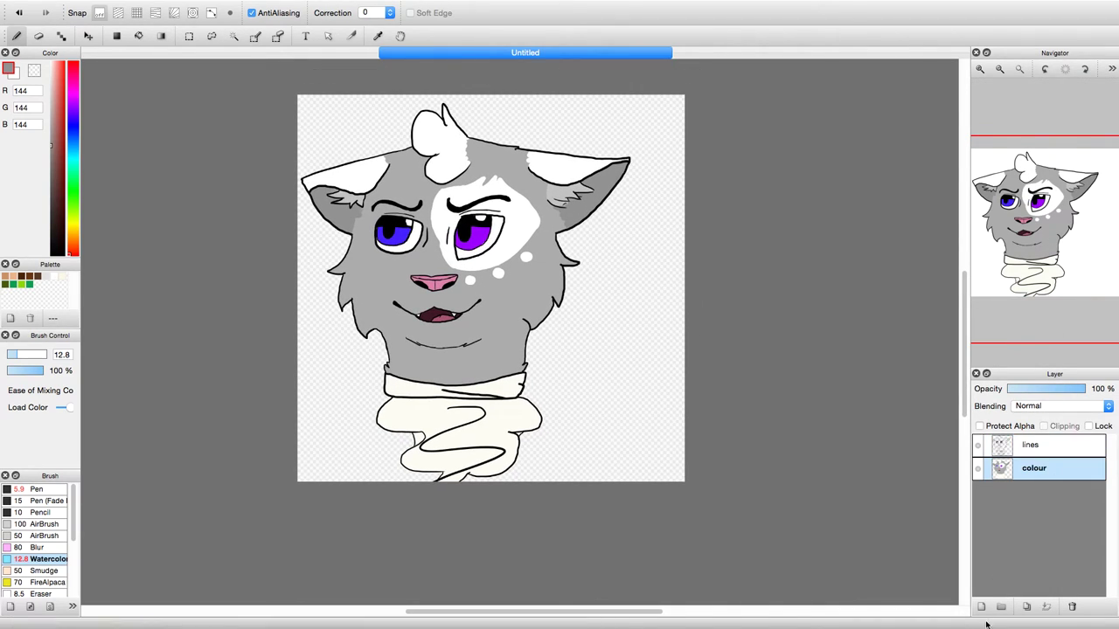
{"action": "left_click", "coordinate": [981, 607]}
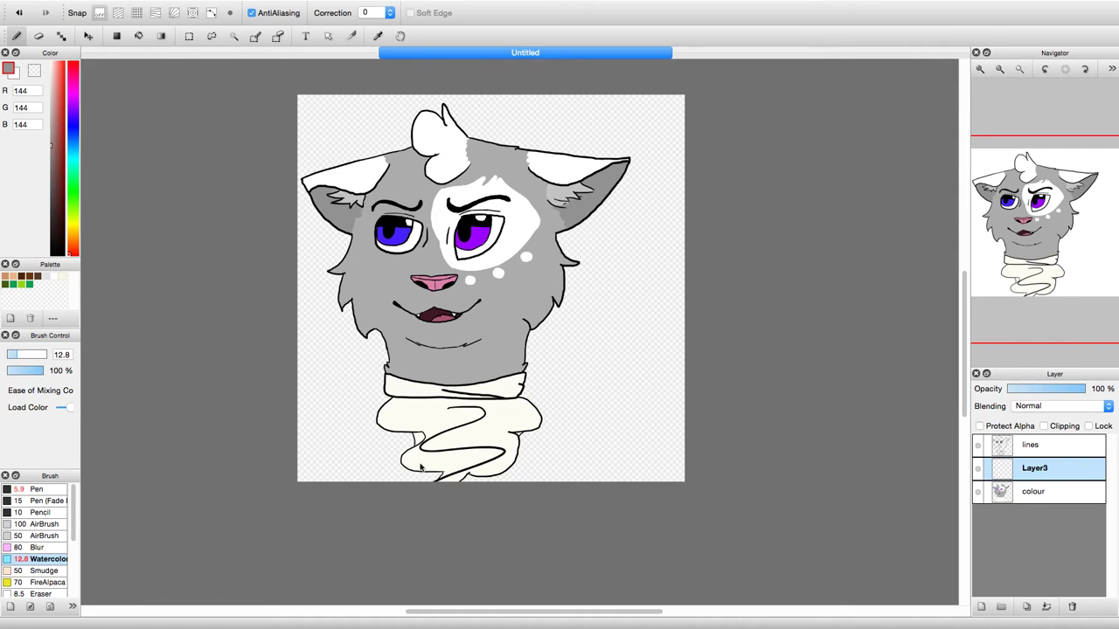
- Set the brush to black at size 20, try it with a stroke beside the neck, and undo that stroke
{"action": "left_click", "coordinate": [58, 252]}
{"action": "left_click_drag", "start_coordinate": [20, 355], "coordinate": [25, 355]}
{"action": "left_click_drag", "start_coordinate": [345, 371], "coordinate": [334, 455]}
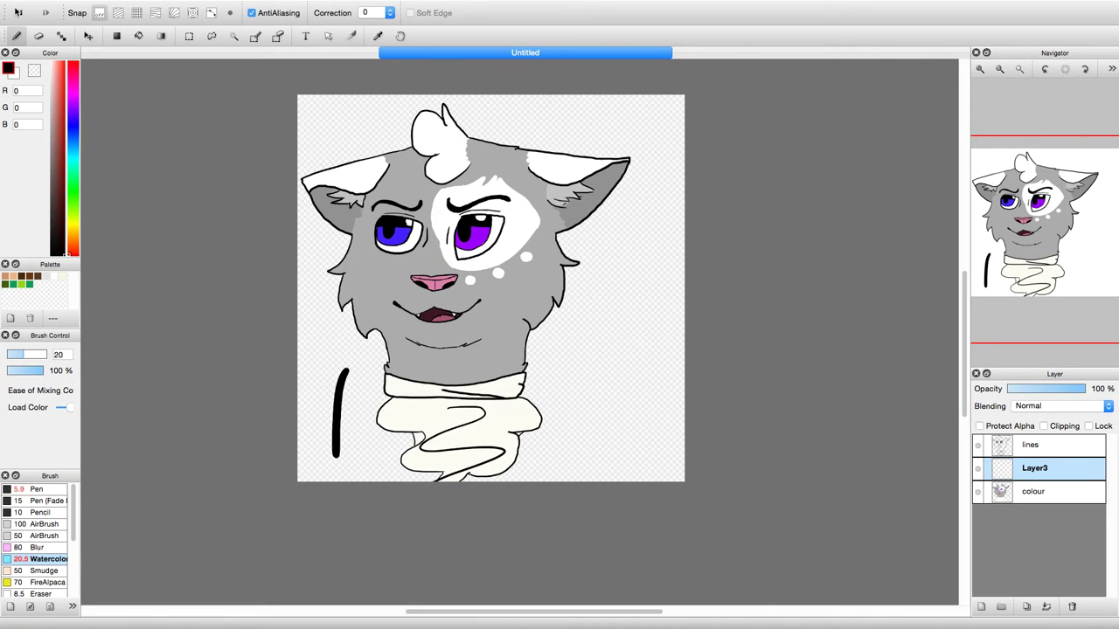
{"action": "left_click", "coordinate": [19, 13]}
- Paint a thick black shadow along the underside of the chin line on the new layer
{"action": "mouse_move", "coordinate": [986, 106]}
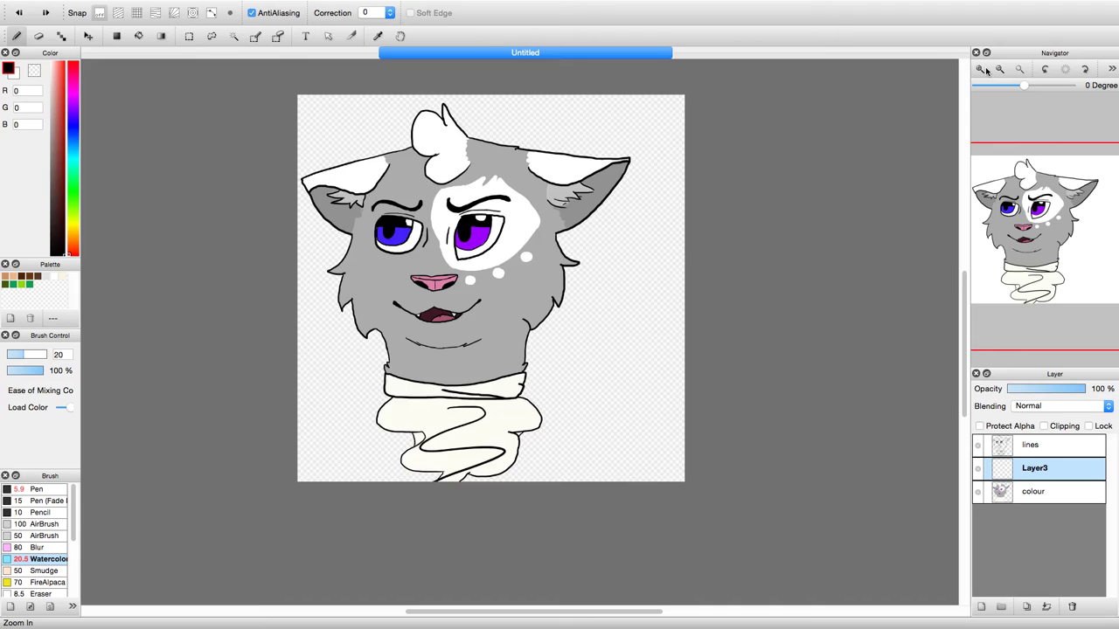
{"action": "left_click", "coordinate": [980, 69]}
{"action": "scroll", "coordinate": [873, 248], "scroll_direction": "down", "scroll_amount": 3}
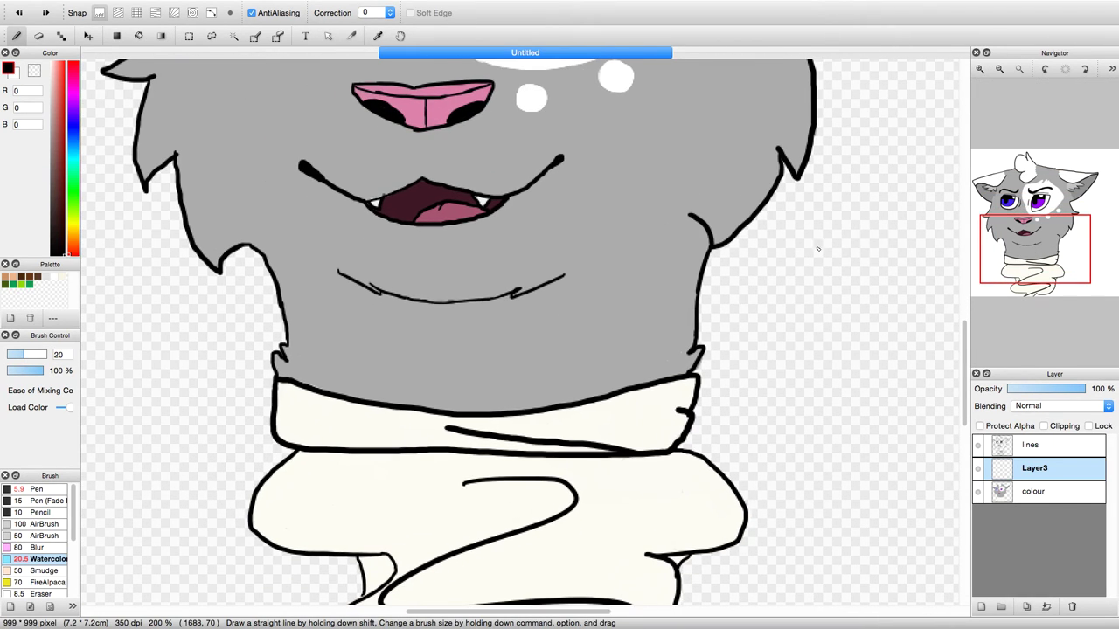
{"action": "mouse_move", "coordinate": [422, 306]}
{"action": "left_mouse_down"}
{"action": "mouse_move", "coordinate": [478, 312]}
{"action": "mouse_move", "coordinate": [450, 309]}
{"action": "mouse_move", "coordinate": [568, 287]}
{"action": "left_mouse_up"}
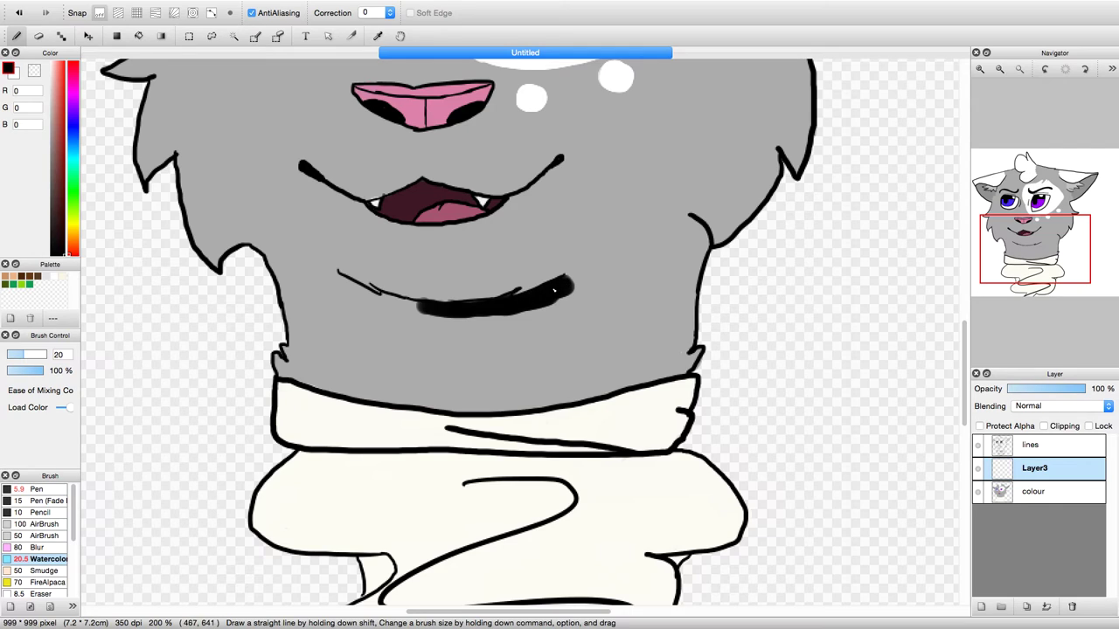
{"action": "mouse_move", "coordinate": [505, 312]}
{"action": "left_mouse_down"}
{"action": "mouse_move", "coordinate": [566, 288]}
{"action": "mouse_move", "coordinate": [521, 313]}
{"action": "mouse_move", "coordinate": [488, 315]}
{"action": "mouse_move", "coordinate": [372, 295]}
{"action": "mouse_move", "coordinate": [463, 317]}
{"action": "left_mouse_up"}
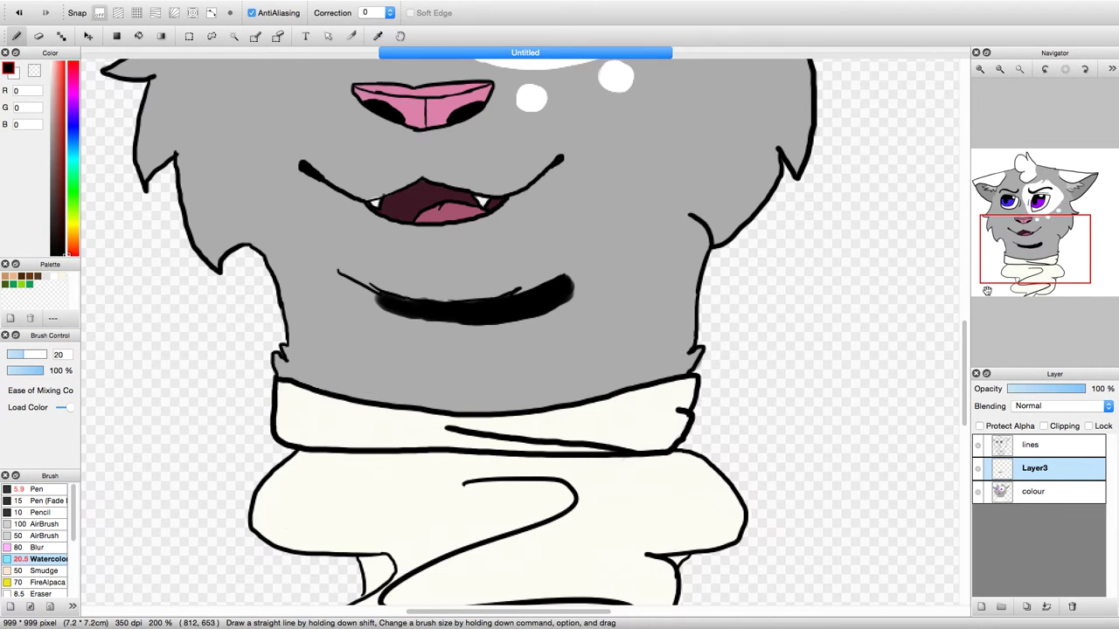
- Paint a black shadow over the nose's side nearest the purple eye and set the shadow layer's opacity to 50 %
{"action": "scroll", "coordinate": [321, 258], "scroll_direction": "right", "scroll_amount": 5}
{"action": "scroll", "coordinate": [322, 258], "scroll_direction": "up", "scroll_amount": 3}
{"action": "mouse_move", "coordinate": [268, 245]}
{"action": "left_mouse_down"}
{"action": "mouse_move", "coordinate": [319, 237]}
{"action": "mouse_move", "coordinate": [291, 246]}
{"action": "mouse_move", "coordinate": [346, 219]}
{"action": "mouse_move", "coordinate": [336, 224]}
{"action": "mouse_move", "coordinate": [342, 203]}
{"action": "mouse_move", "coordinate": [345, 221]}
{"action": "mouse_move", "coordinate": [348, 208]}
{"action": "mouse_move", "coordinate": [314, 195]}
{"action": "mouse_move", "coordinate": [328, 194]}
{"action": "mouse_move", "coordinate": [251, 201]}
{"action": "mouse_move", "coordinate": [312, 187]}
{"action": "mouse_move", "coordinate": [285, 198]}
{"action": "mouse_move", "coordinate": [333, 200]}
{"action": "mouse_move", "coordinate": [271, 215]}
{"action": "mouse_move", "coordinate": [289, 246]}
{"action": "left_mouse_up"}
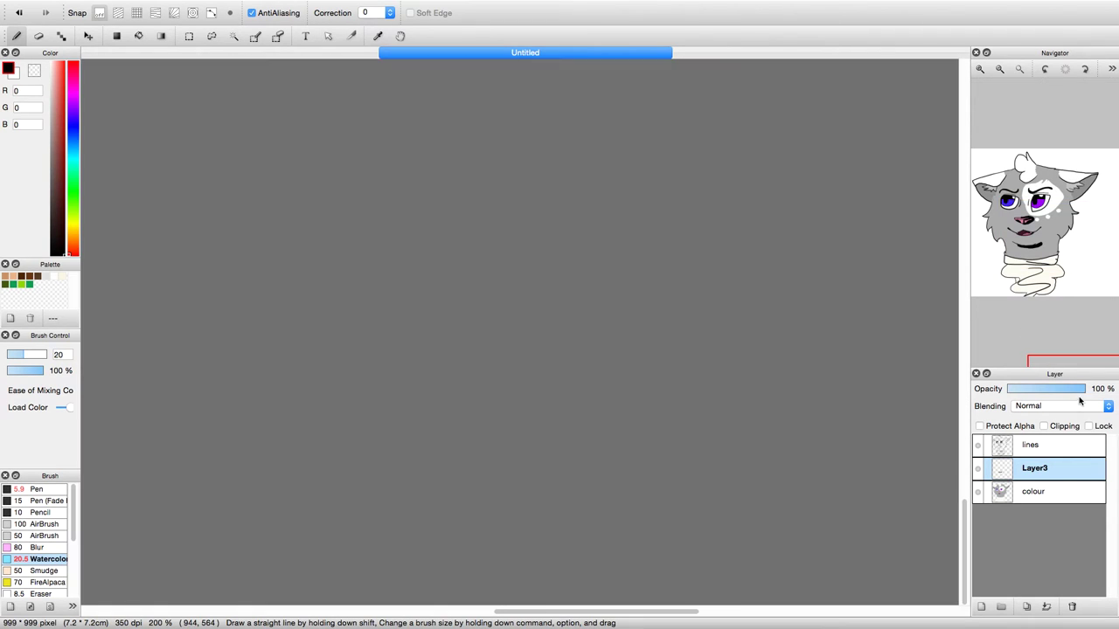
{"action": "left_click", "coordinate": [1047, 388]}
{"action": "mouse_move", "coordinate": [1052, 225]}
{"action": "left_mouse_down"}
{"action": "mouse_move", "coordinate": [1050, 252]}
{"action": "mouse_move", "coordinate": [1040, 226]}
{"action": "left_mouse_up"}
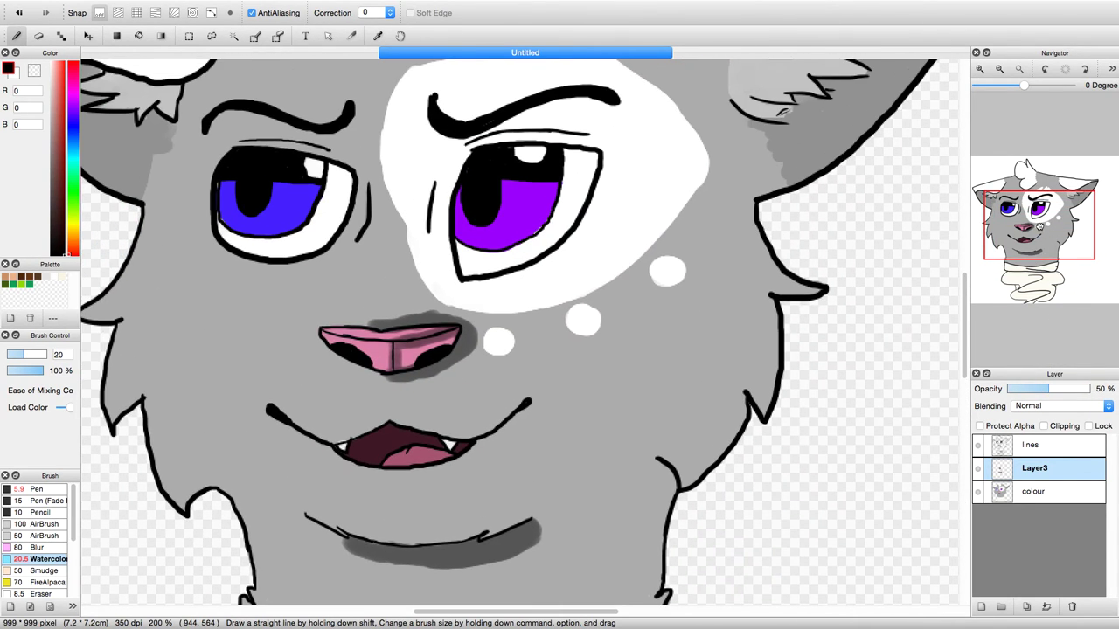
- Undo the opacity change and all the shadow strokes on the nose and chin
{"action": "left_click", "coordinate": [18, 12]}
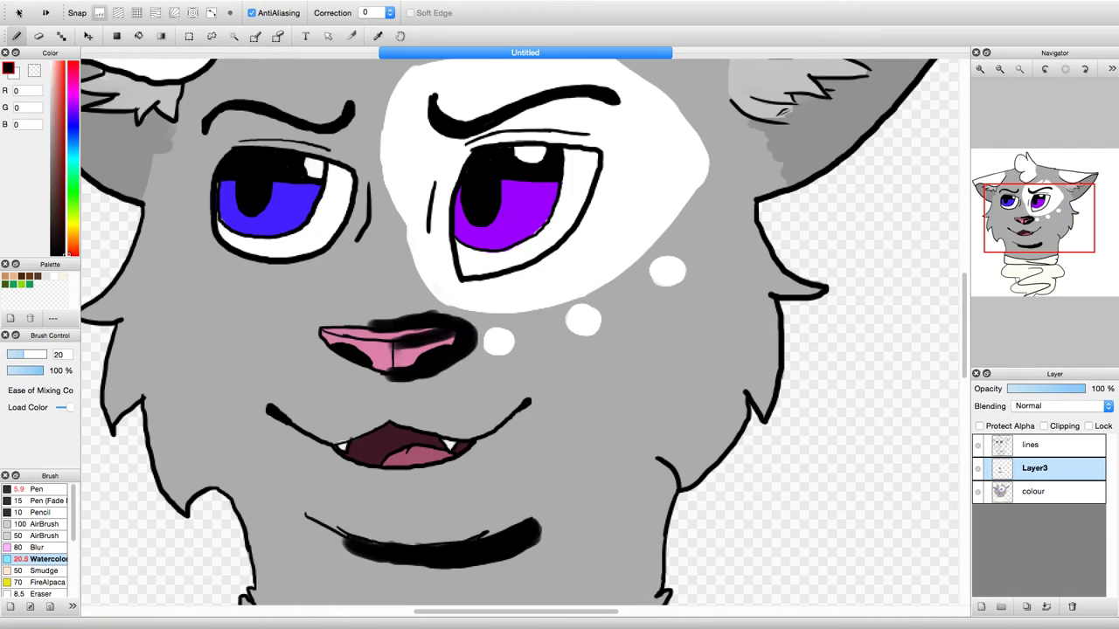
{"action": "left_click", "coordinate": [21, 12]}
{"action": "left_click", "coordinate": [24, 12]}
{"action": "left_click", "coordinate": [26, 12]}
{"action": "left_click", "coordinate": [28, 12]}
{"action": "left_click", "coordinate": [26, 12]}
{"action": "left_click", "coordinate": [26, 12]}
{"action": "left_click", "coordinate": [26, 12]}
{"action": "left_click", "coordinate": [26, 12]}
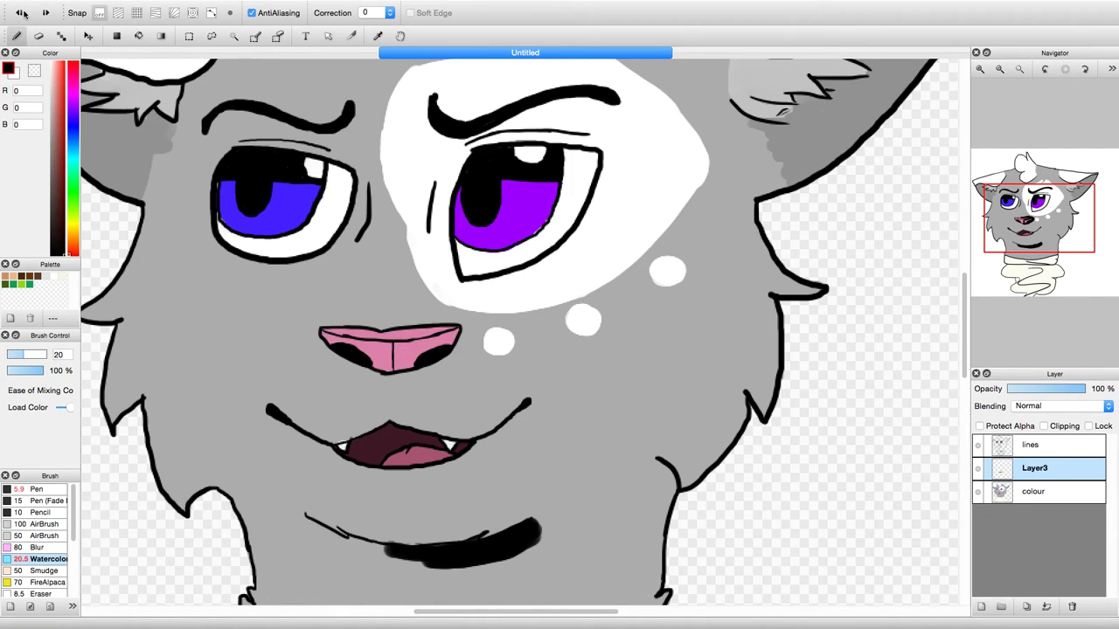
{"action": "left_click", "coordinate": [26, 13]}
{"action": "left_click", "coordinate": [27, 12]}
{"action": "left_click", "coordinate": [27, 13]}
{"action": "left_click", "coordinate": [27, 13]}
{"action": "left_click", "coordinate": [27, 13]}
{"action": "left_click", "coordinate": [27, 13]}
{"action": "left_click", "coordinate": [27, 13]}
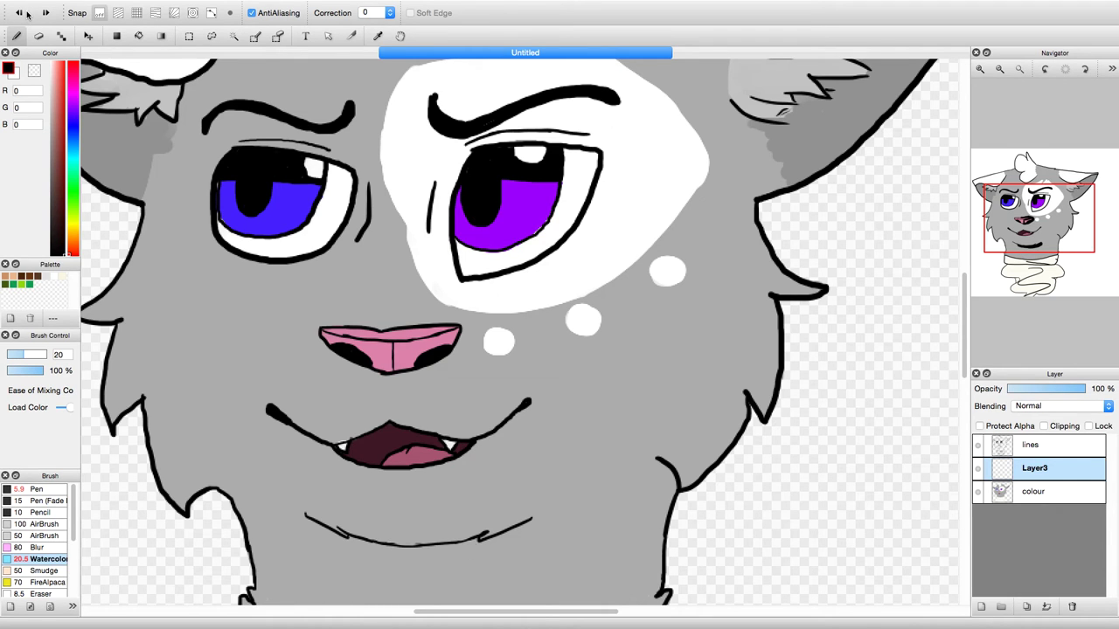
- Paint a black shadow on the new layer under the white folded edge of both ears
{"action": "mouse_move", "coordinate": [1038, 227]}
{"action": "left_mouse_down"}
{"action": "mouse_move", "coordinate": [1039, 236]}
{"action": "mouse_move", "coordinate": [1039, 194]}
{"action": "mouse_move", "coordinate": [1051, 198]}
{"action": "left_mouse_up"}
{"action": "left_click_drag", "start_coordinate": [870, 174], "coordinate": [728, 234]}
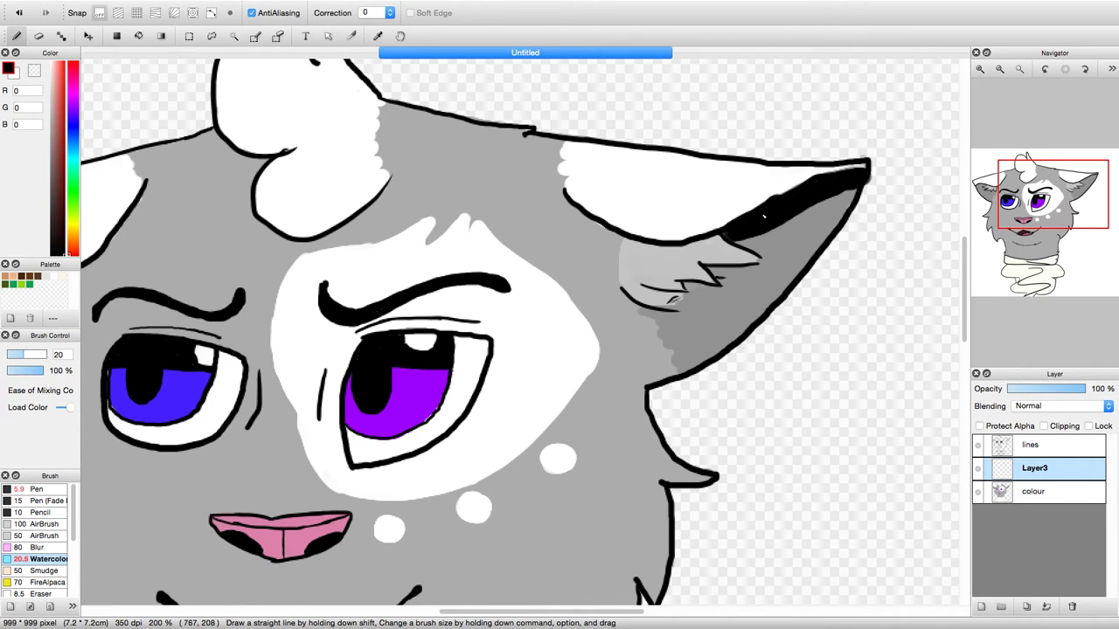
{"action": "left_click_drag", "start_coordinate": [1068, 210], "coordinate": [1019, 208]}
{"action": "mouse_move", "coordinate": [252, 280]}
{"action": "left_mouse_down"}
{"action": "mouse_move", "coordinate": [285, 265]}
{"action": "mouse_move", "coordinate": [342, 273]}
{"action": "left_mouse_up"}
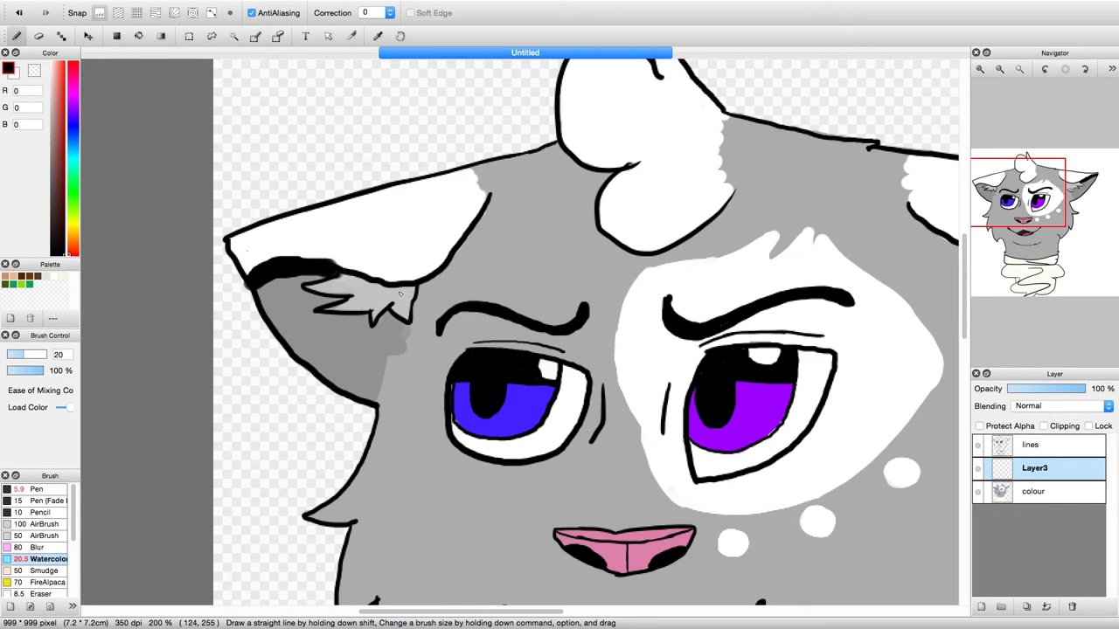
- Set the shadow layer's opacity to 20 % and paint black shadows under the purple and blue eyes
{"action": "left_click_drag", "start_coordinate": [1086, 390], "coordinate": [1025, 396]}
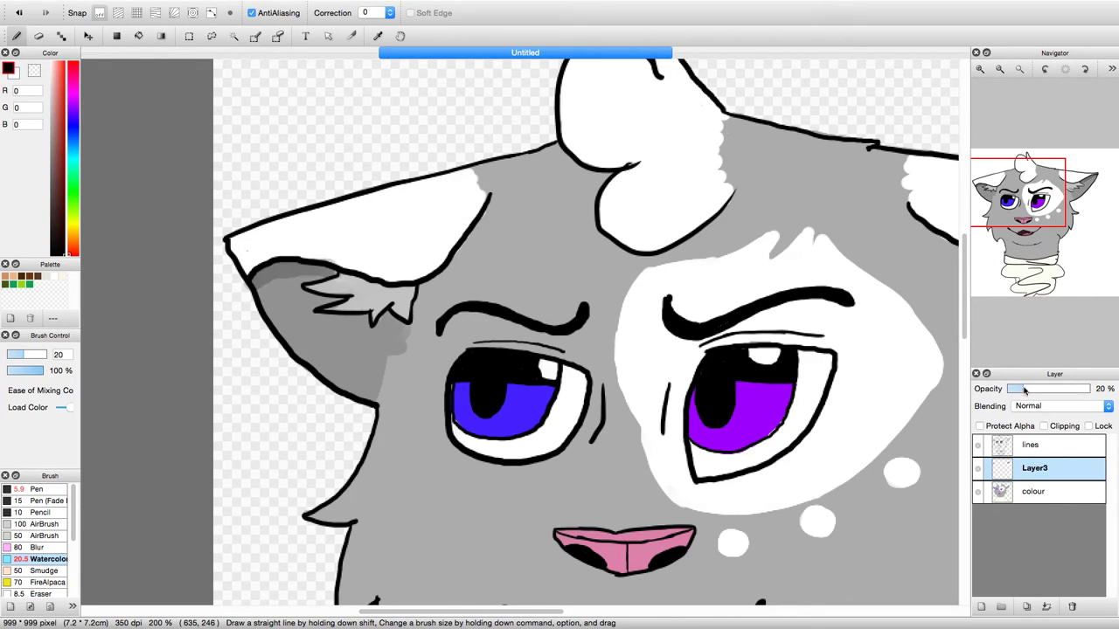
{"action": "mouse_move", "coordinate": [703, 486]}
{"action": "left_mouse_down"}
{"action": "mouse_move", "coordinate": [748, 485]}
{"action": "mouse_move", "coordinate": [726, 489]}
{"action": "mouse_move", "coordinate": [801, 463]}
{"action": "mouse_move", "coordinate": [756, 483]}
{"action": "mouse_move", "coordinate": [821, 432]}
{"action": "mouse_move", "coordinate": [799, 458]}
{"action": "mouse_move", "coordinate": [833, 403]}
{"action": "left_mouse_up"}
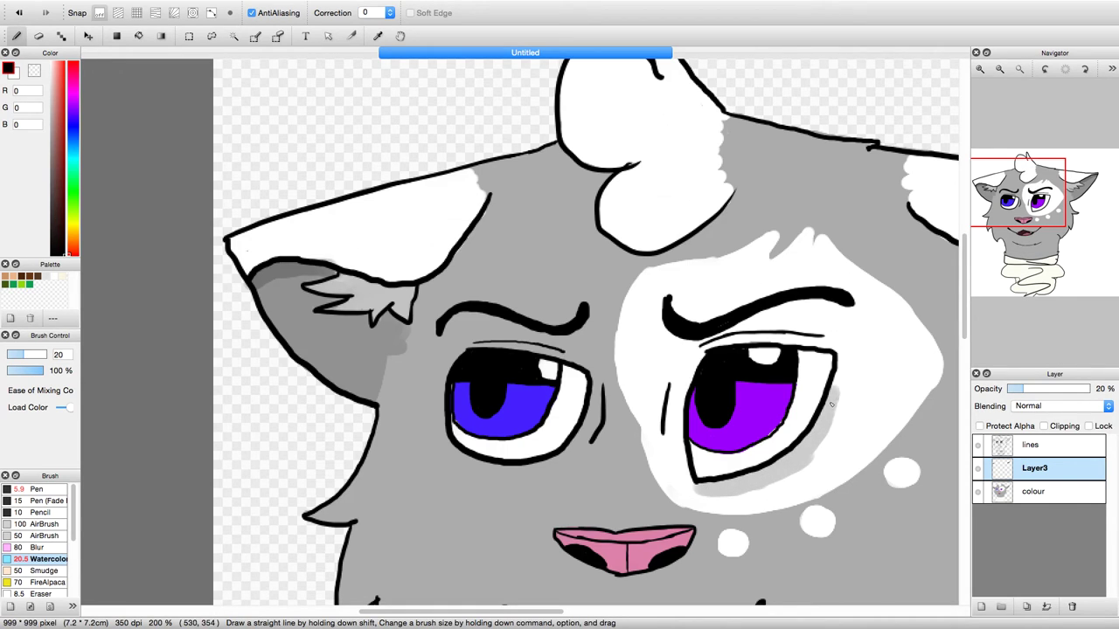
{"action": "mouse_move", "coordinate": [448, 446]}
{"action": "left_mouse_down"}
{"action": "mouse_move", "coordinate": [497, 473]}
{"action": "mouse_move", "coordinate": [564, 451]}
{"action": "left_mouse_up"}
- Try shading the outer whites of both eyes in blue (R 0, G 40, B 255), and undo those strokes
{"action": "left_click", "coordinate": [72, 131]}
{"action": "left_click", "coordinate": [63, 79]}
{"action": "left_click_drag", "start_coordinate": [548, 367], "coordinate": [567, 378]}
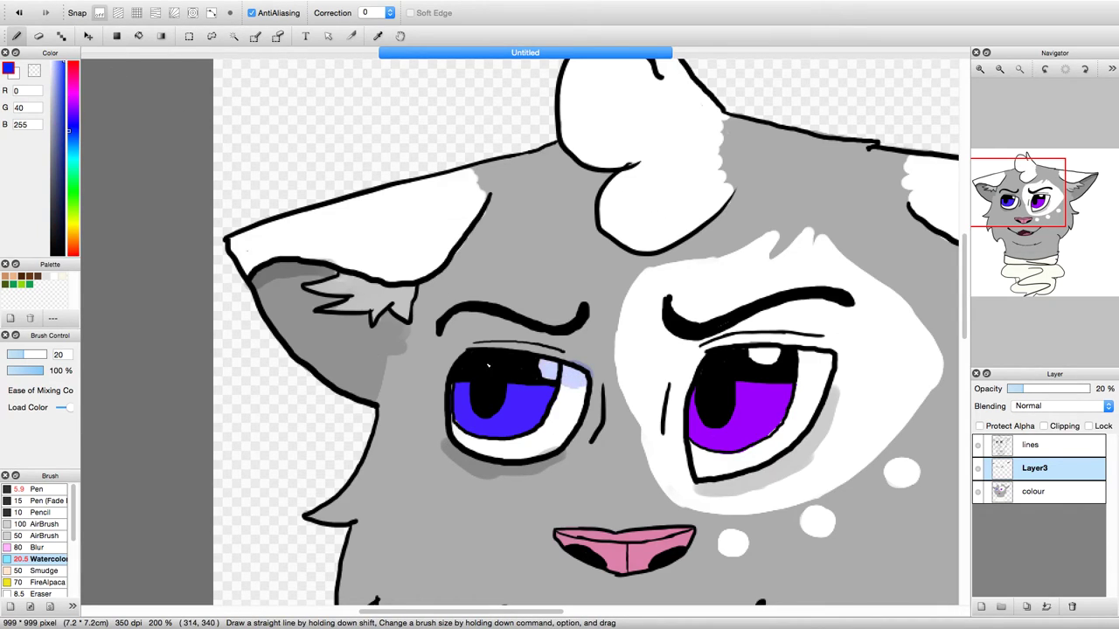
{"action": "mouse_move", "coordinate": [798, 354]}
{"action": "left_mouse_down"}
{"action": "mouse_move", "coordinate": [829, 363]}
{"action": "mouse_move", "coordinate": [809, 378]}
{"action": "left_mouse_up"}
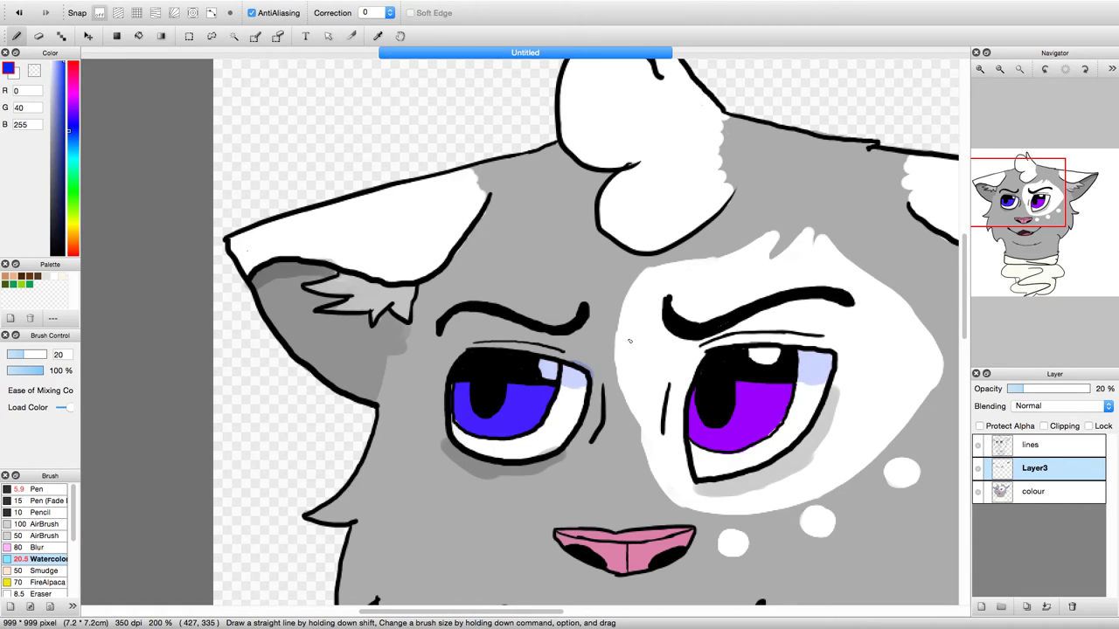
{"action": "left_click", "coordinate": [19, 13]}
{"action": "left_click", "coordinate": [18, 13]}
{"action": "left_click", "coordinate": [18, 13]}
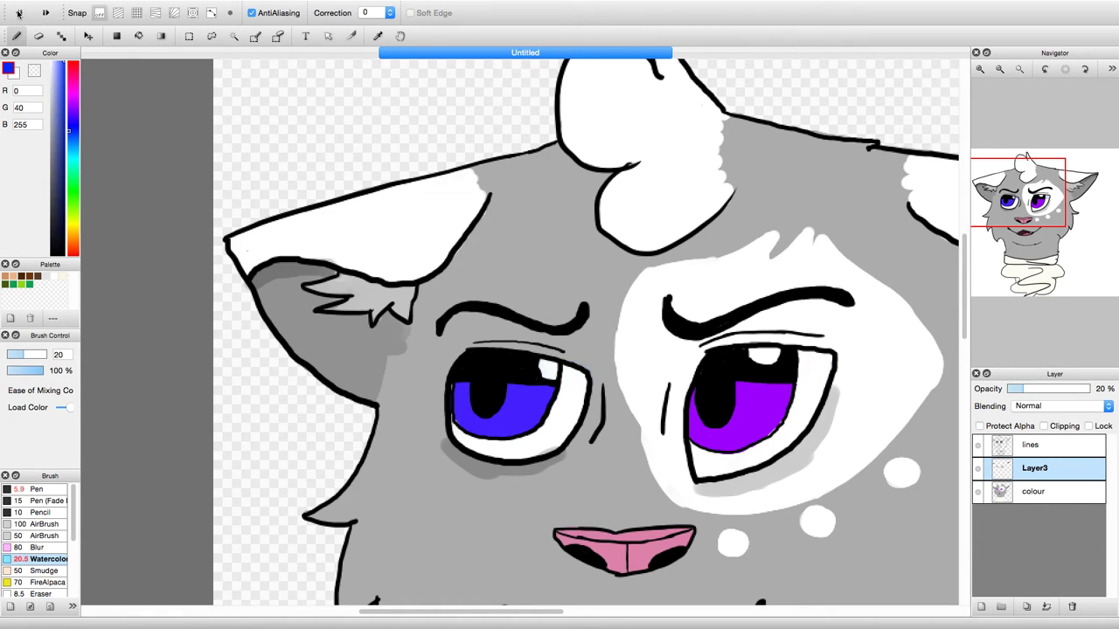
- Repaint the blue shading in the upper outer white of both eyes and check it on the whole drawing
{"action": "left_click_drag", "start_coordinate": [565, 377], "coordinate": [579, 383]}
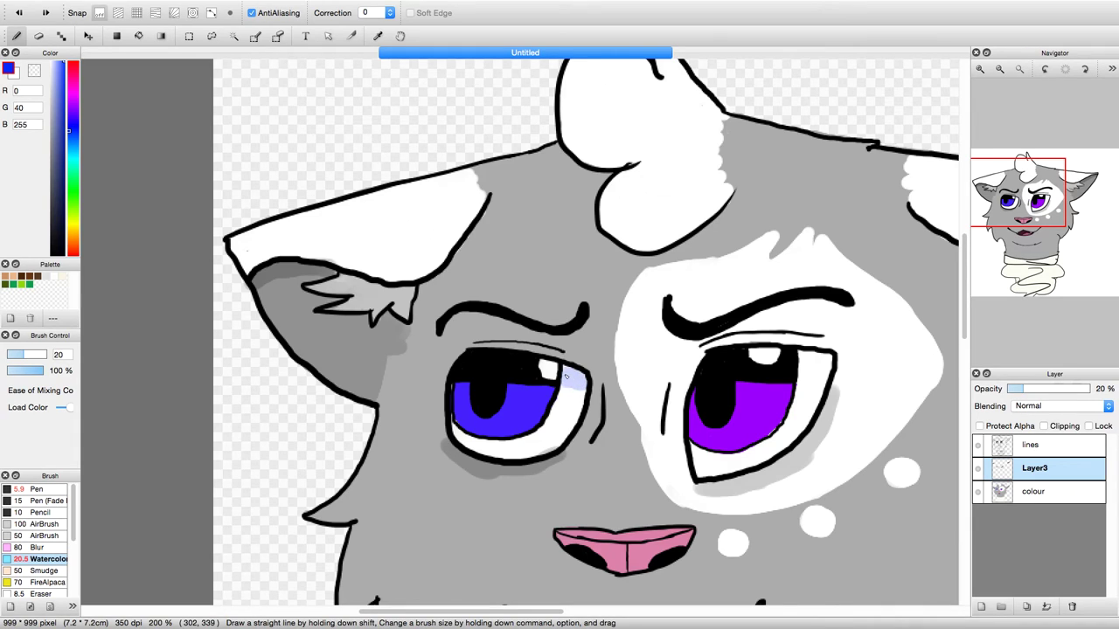
{"action": "mouse_move", "coordinate": [796, 385]}
{"action": "left_mouse_down"}
{"action": "mouse_move", "coordinate": [823, 383]}
{"action": "mouse_move", "coordinate": [827, 367]}
{"action": "mouse_move", "coordinate": [805, 358]}
{"action": "left_mouse_up"}
{"action": "mouse_move", "coordinate": [1048, 107]}
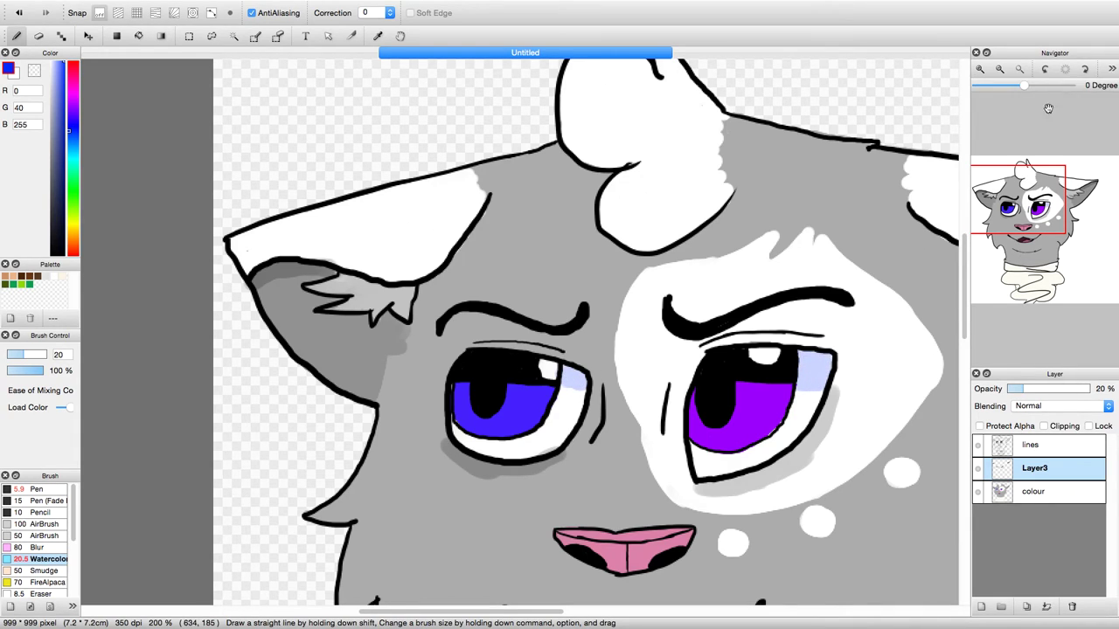
{"action": "left_click", "coordinate": [1019, 69]}
{"action": "left_click", "coordinate": [1019, 68]}
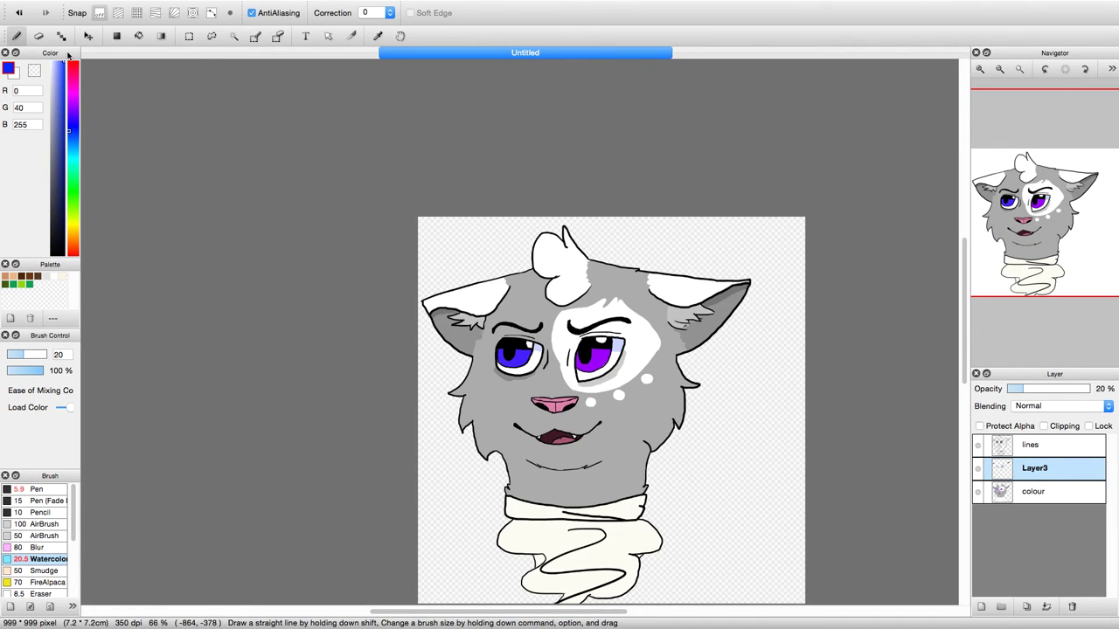
- Switch back to black and widen the shadows beneath the blue and purple eyes
{"action": "left_click", "coordinate": [53, 216]}
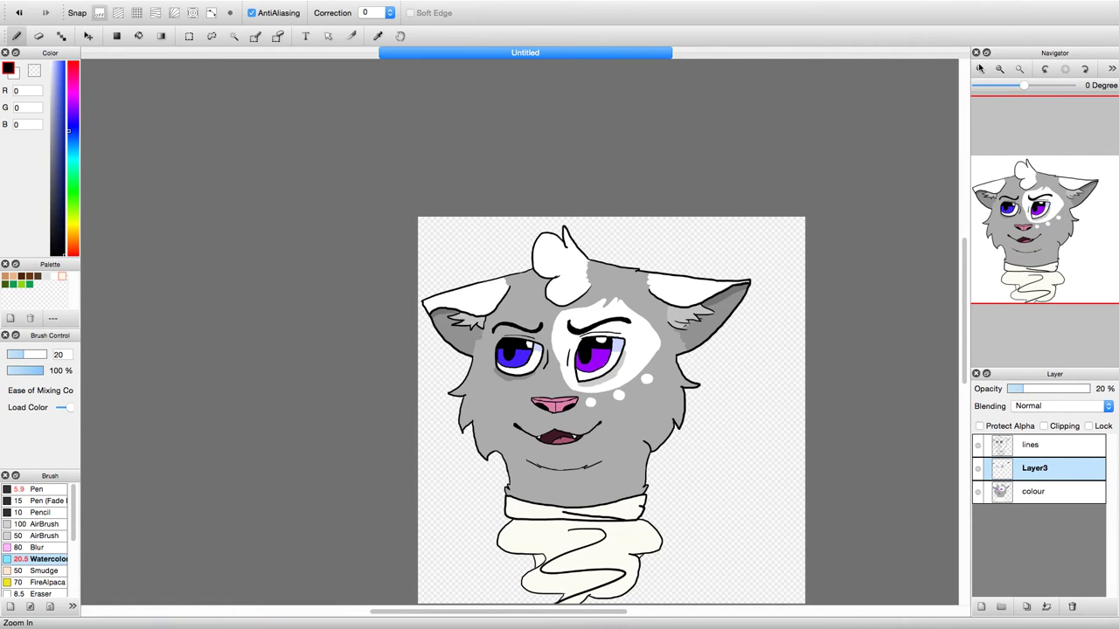
{"action": "left_click", "coordinate": [979, 70]}
{"action": "left_click", "coordinate": [979, 70]}
{"action": "left_click", "coordinate": [979, 70]}
{"action": "mouse_move", "coordinate": [444, 427]}
{"action": "left_mouse_down"}
{"action": "mouse_move", "coordinate": [457, 464]}
{"action": "mouse_move", "coordinate": [504, 477]}
{"action": "mouse_move", "coordinate": [580, 426]}
{"action": "left_mouse_up"}
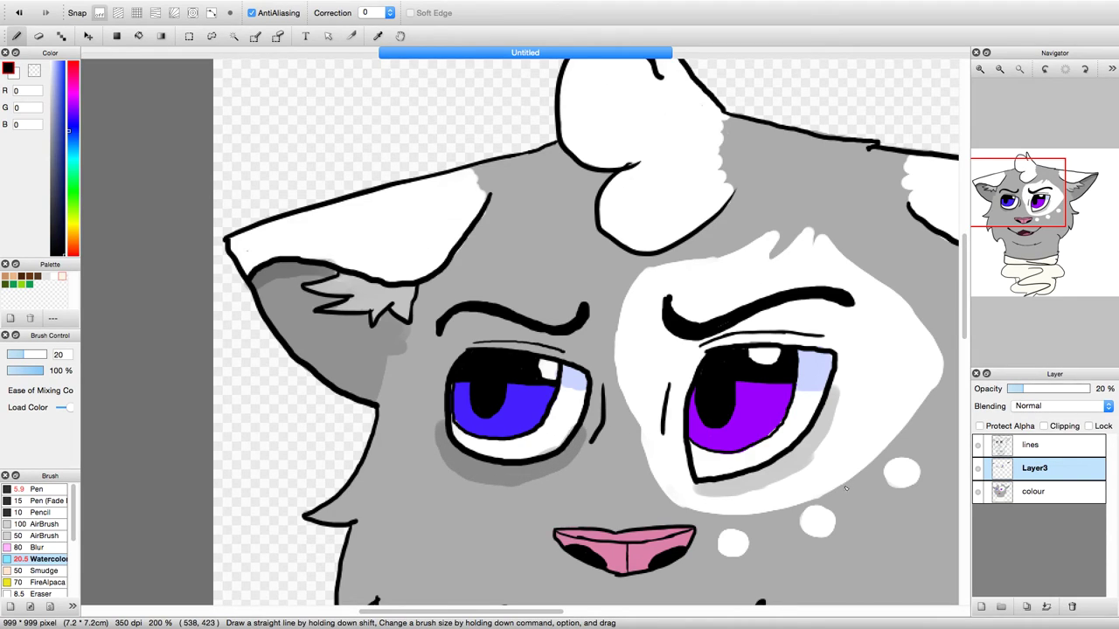
{"action": "mouse_move", "coordinate": [704, 494]}
{"action": "left_mouse_down"}
{"action": "mouse_move", "coordinate": [795, 479]}
{"action": "mouse_move", "coordinate": [838, 439]}
{"action": "mouse_move", "coordinate": [838, 401]}
{"action": "left_mouse_up"}
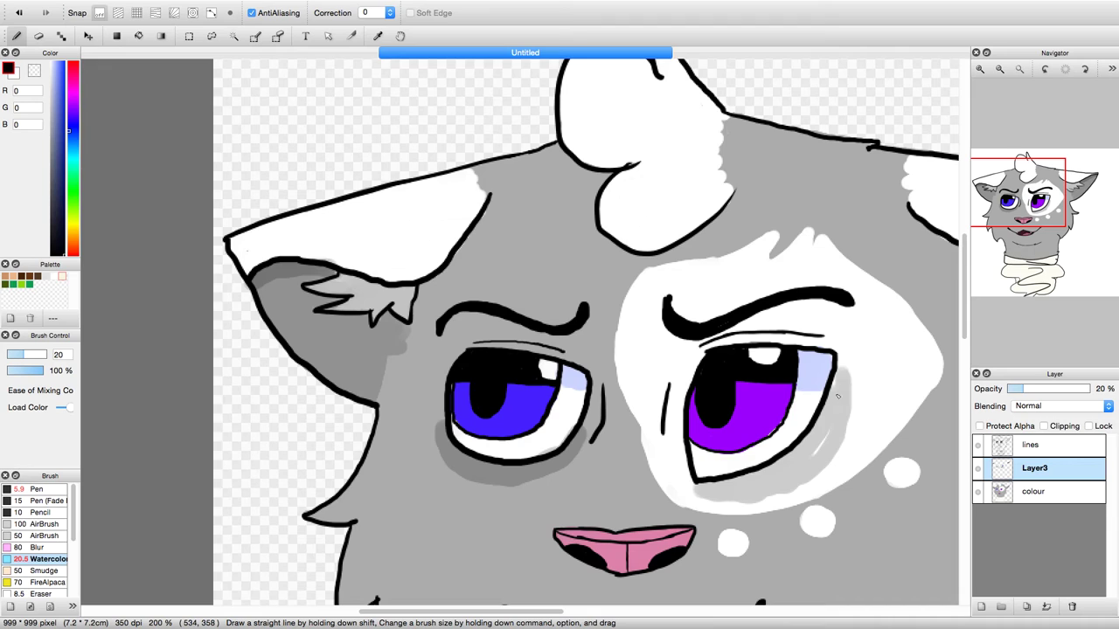
- Undo the eye shadows, the blue shading in the eye whites and the last opacity change
{"action": "scroll", "coordinate": [804, 465], "scroll_direction": "down", "scroll_amount": 5}
{"action": "scroll", "coordinate": [803, 465], "scroll_direction": "right", "scroll_amount": 3}
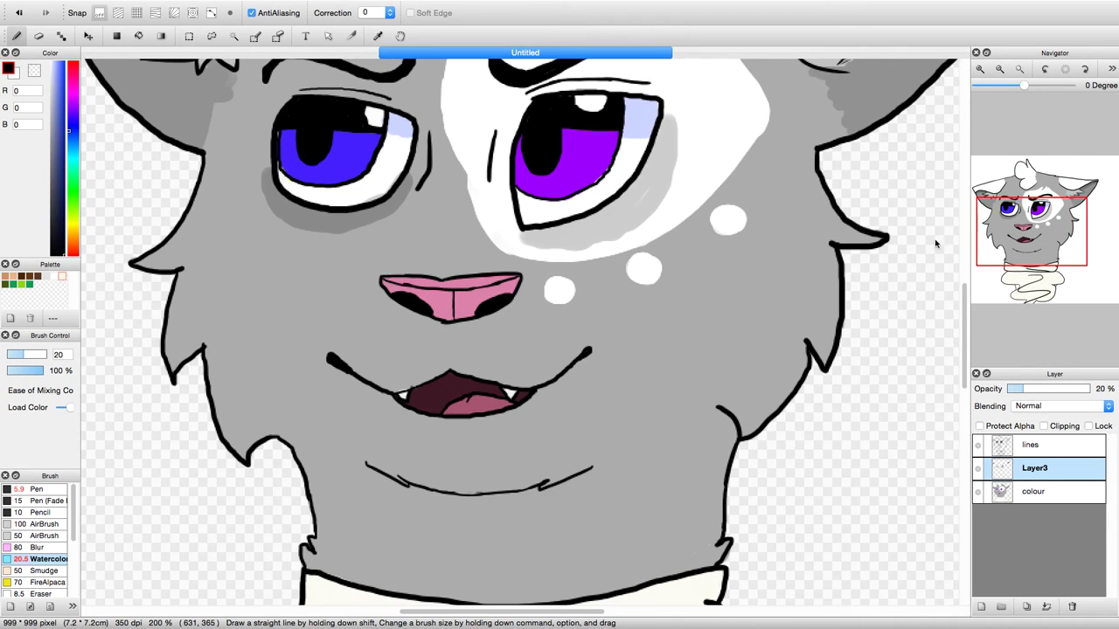
{"action": "left_click", "coordinate": [18, 13]}
{"action": "left_click", "coordinate": [18, 13]}
{"action": "left_click", "coordinate": [18, 13]}
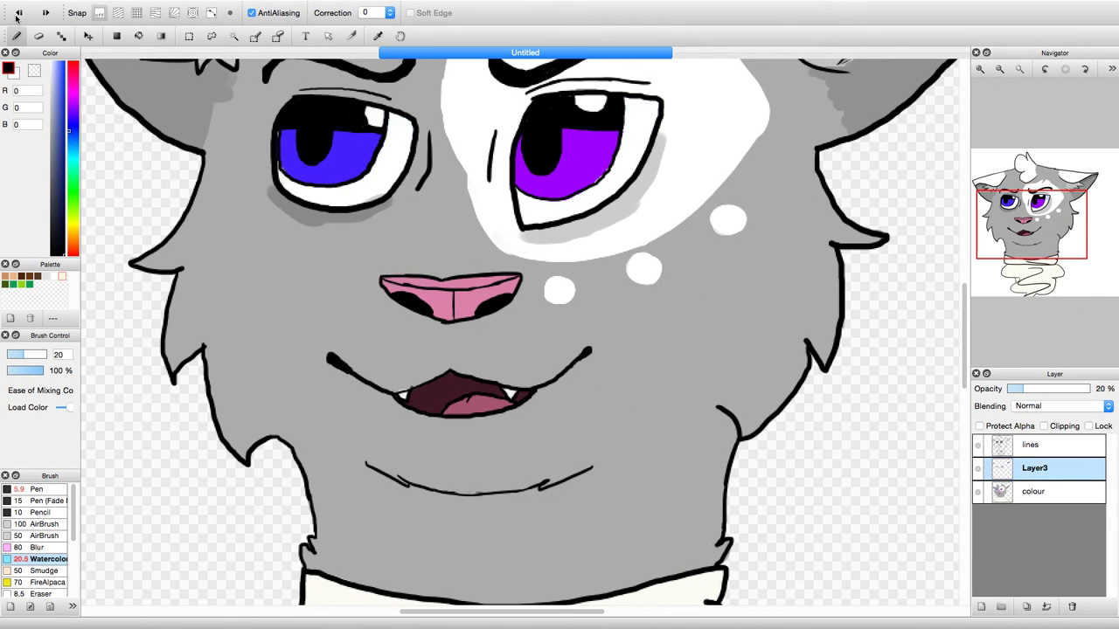
{"action": "left_click", "coordinate": [18, 13]}
{"action": "left_click", "coordinate": [18, 13]}
{"action": "left_click", "coordinate": [18, 13]}
{"action": "left_click", "coordinate": [18, 14]}
{"action": "left_click", "coordinate": [18, 13]}
{"action": "left_click", "coordinate": [18, 14]}
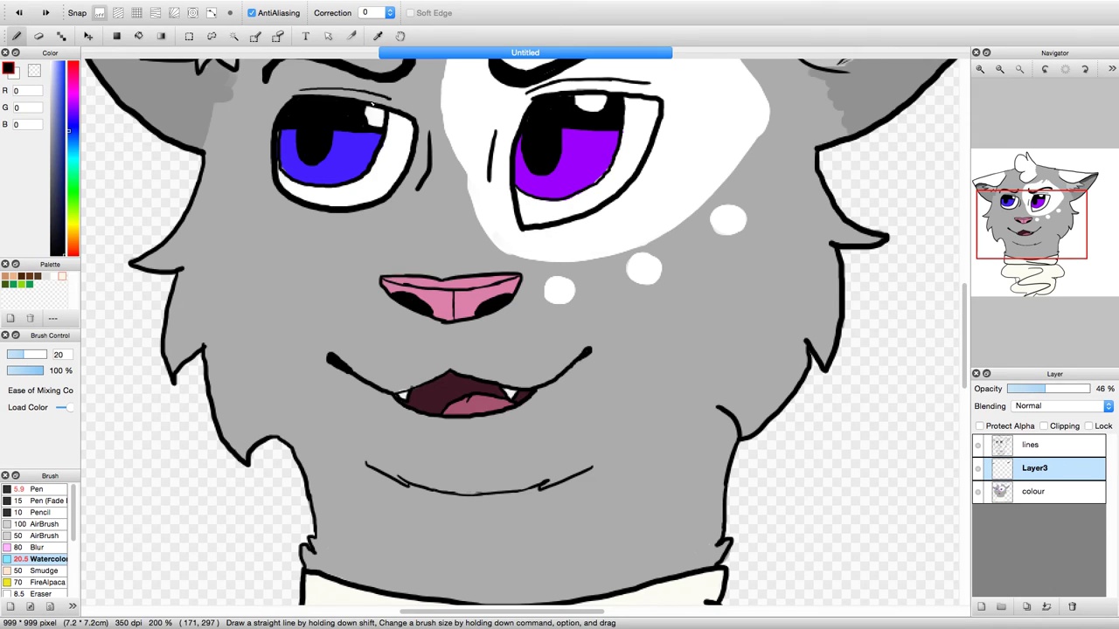
- Erase the shadow spilling past the outlines of both ears
{"action": "scroll", "coordinate": [160, 77], "scroll_direction": "up", "scroll_amount": 5}
{"action": "scroll", "coordinate": [160, 77], "scroll_direction": "left", "scroll_amount": 5}
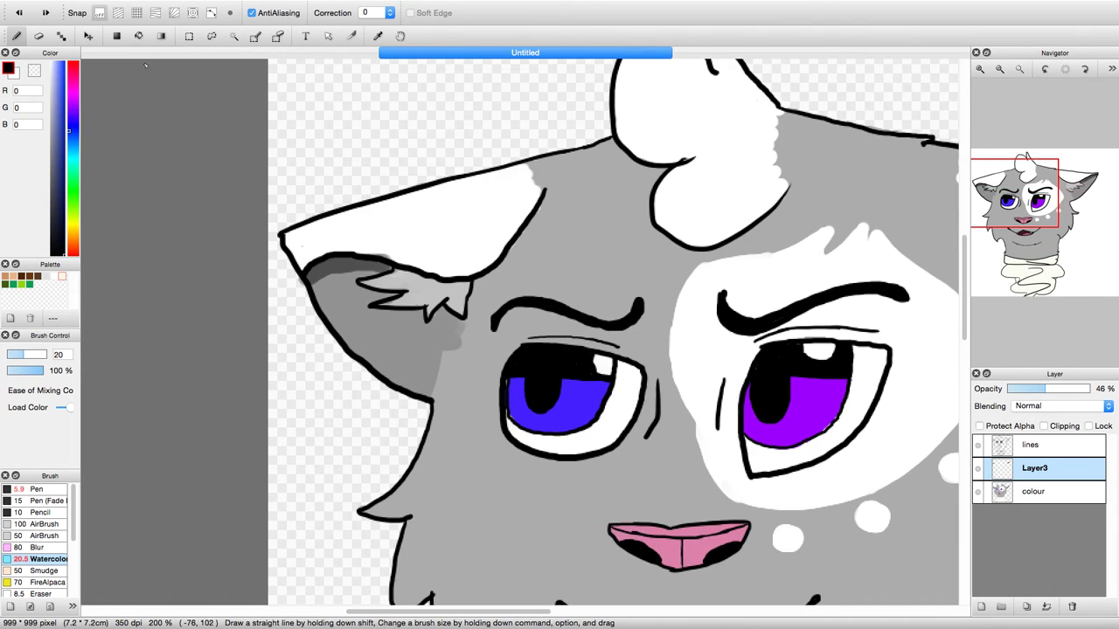
{"action": "left_click", "coordinate": [37, 36]}
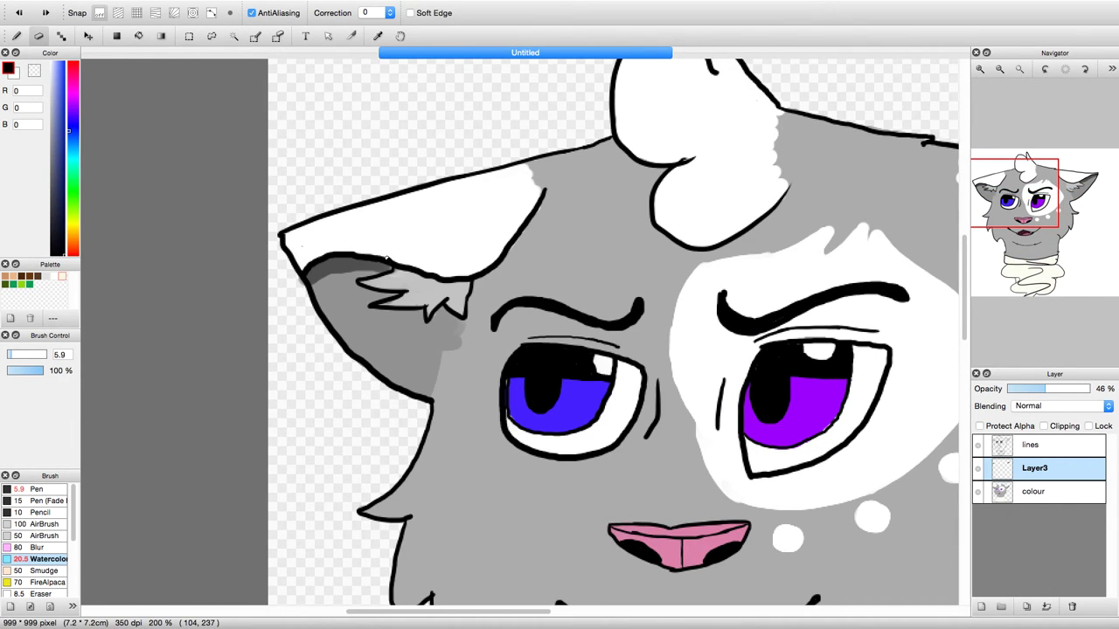
{"action": "scroll", "coordinate": [576, 250], "scroll_direction": "right", "scroll_amount": 10}
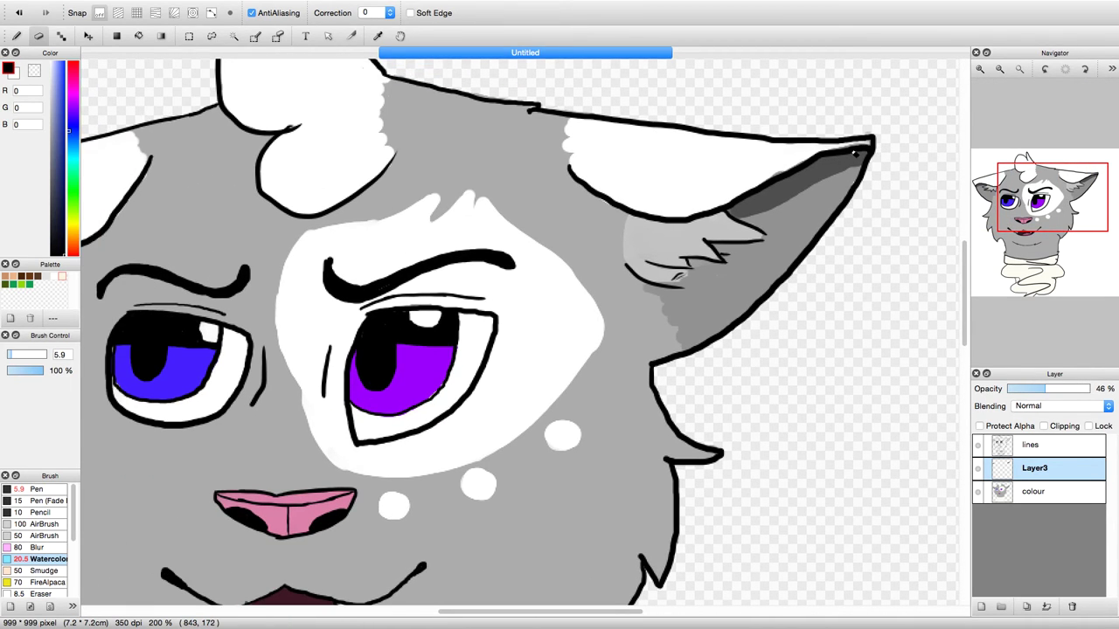
- Paint a black shadow with the watercolour brush along the underside of the white hair tuft
{"action": "left_click", "coordinate": [16, 36]}
{"action": "mouse_move", "coordinate": [1054, 201]}
{"action": "left_mouse_down"}
{"action": "mouse_move", "coordinate": [1049, 212]}
{"action": "mouse_move", "coordinate": [1041, 191]}
{"action": "left_mouse_up"}
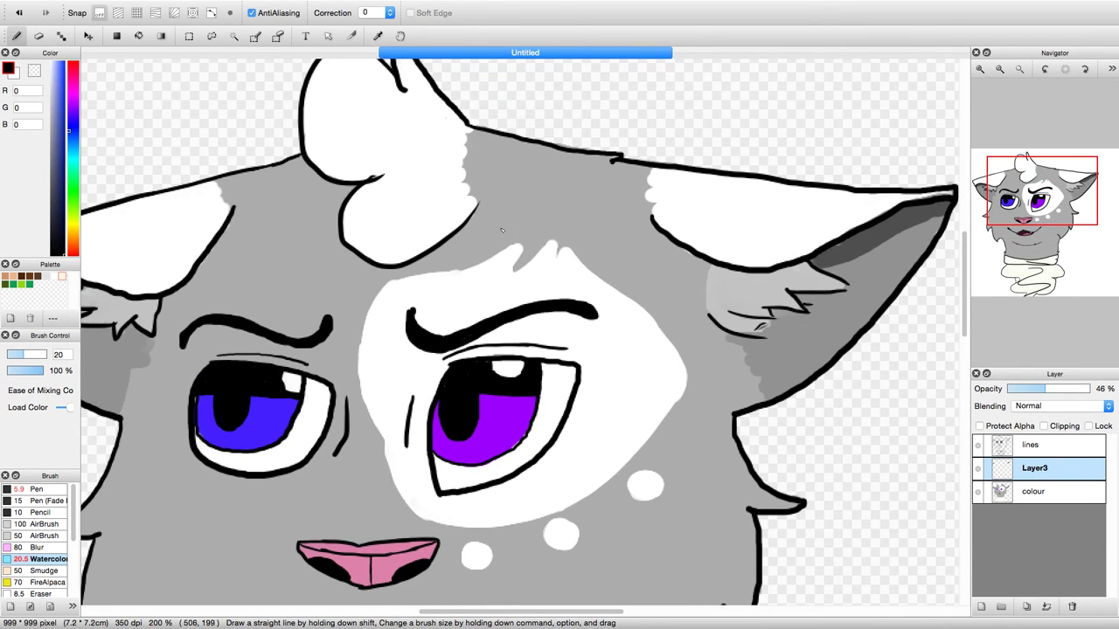
{"action": "left_click_drag", "start_coordinate": [481, 212], "coordinate": [470, 230]}
{"action": "left_click_drag", "start_coordinate": [429, 261], "coordinate": [393, 270]}
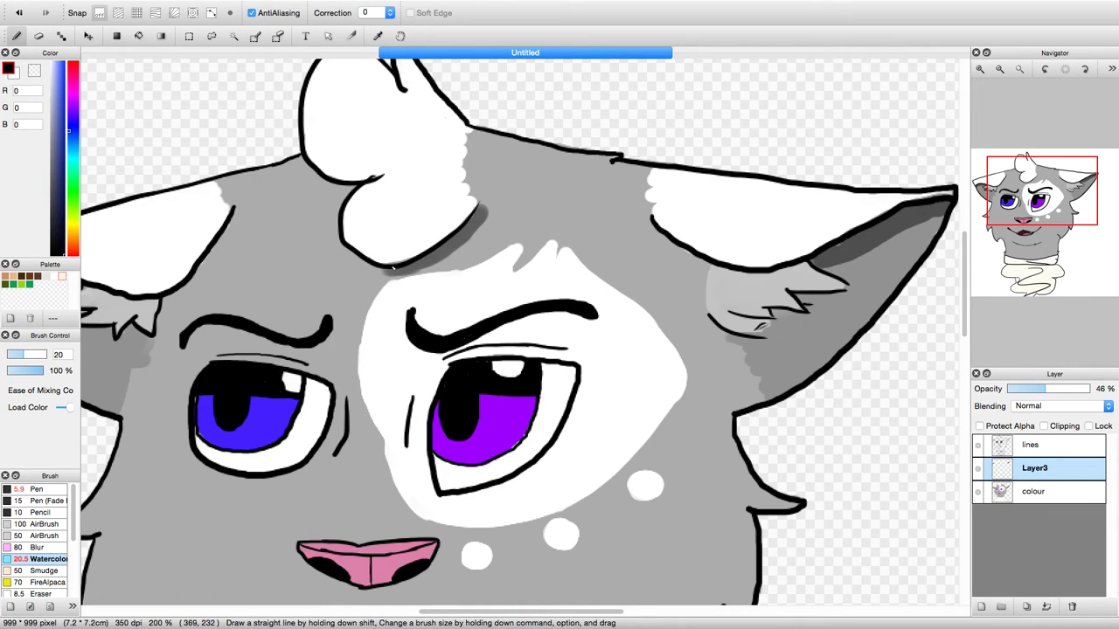
- Delete the shadow layer and view the whole drawing
{"action": "left_click", "coordinate": [1073, 607]}
{"action": "left_click", "coordinate": [999, 69]}
{"action": "left_click", "coordinate": [1000, 69]}
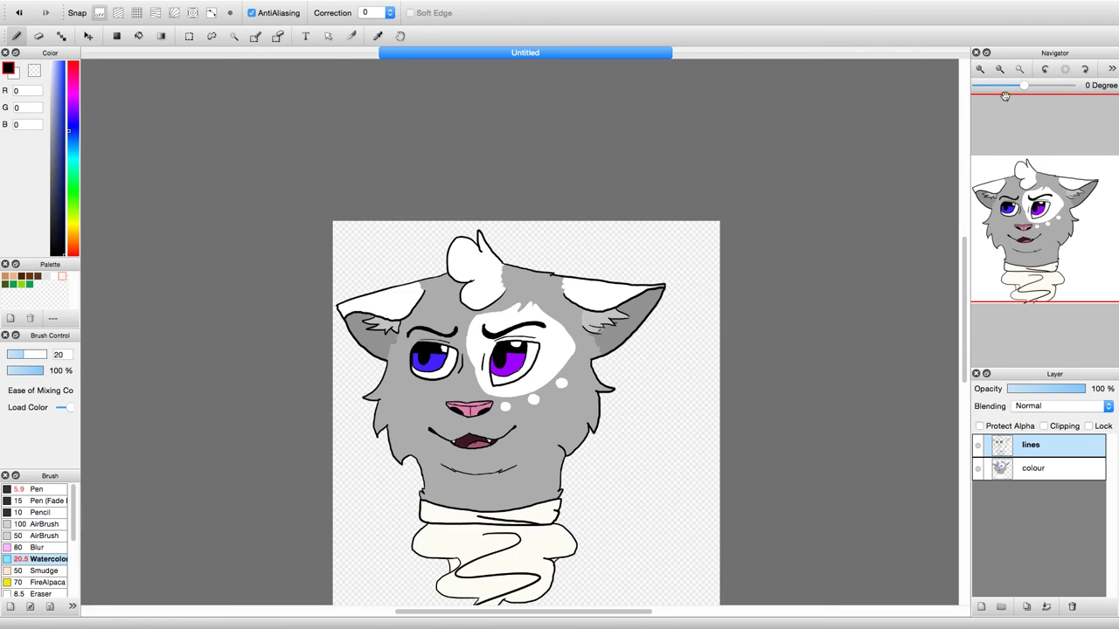
{"action": "left_click", "coordinate": [999, 69]}
{"action": "left_click", "coordinate": [999, 69]}
{"action": "left_click_drag", "start_coordinate": [1024, 236], "coordinate": [1049, 238]}
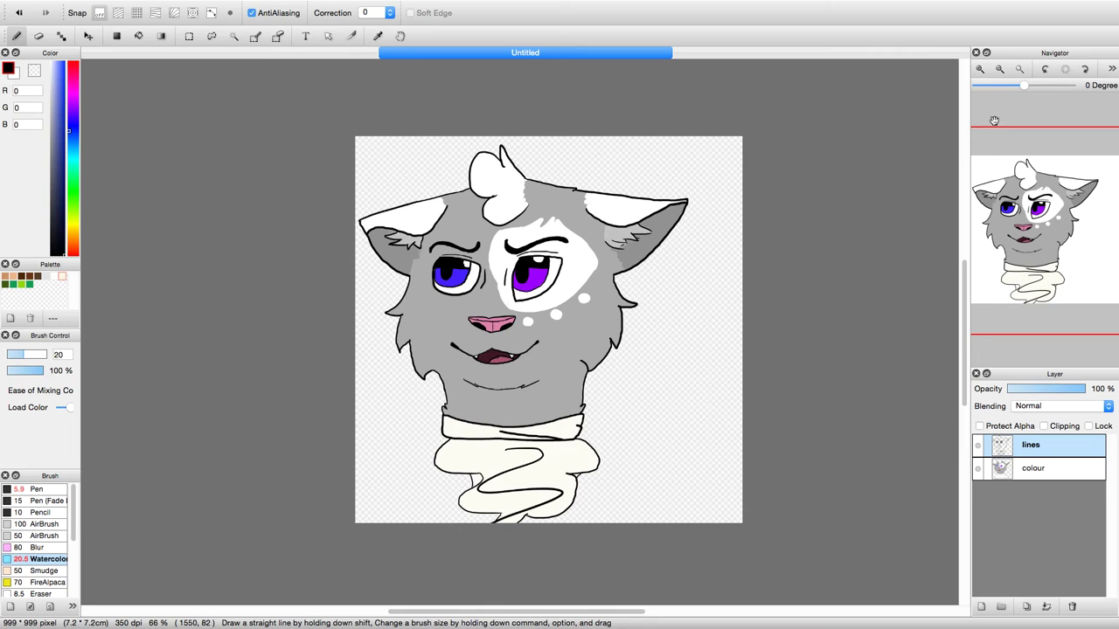
- Add a new empty layer directly above the colour layer
{"action": "scroll", "coordinate": [1041, 226], "scroll_direction": "up", "scroll_amount": 2}
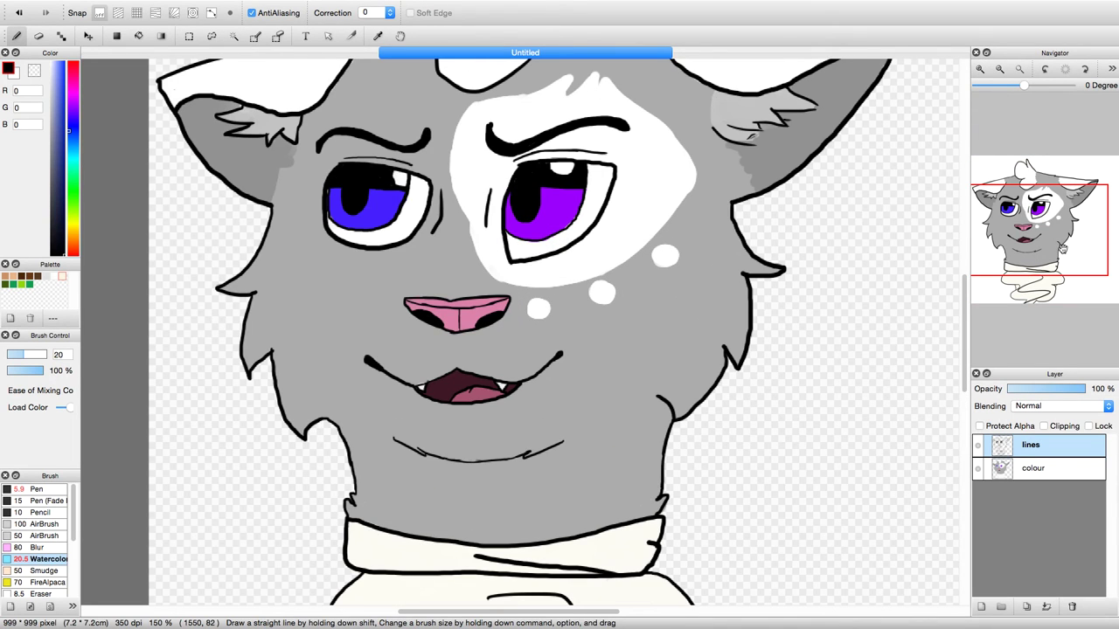
{"action": "left_click_drag", "start_coordinate": [1080, 250], "coordinate": [1035, 247]}
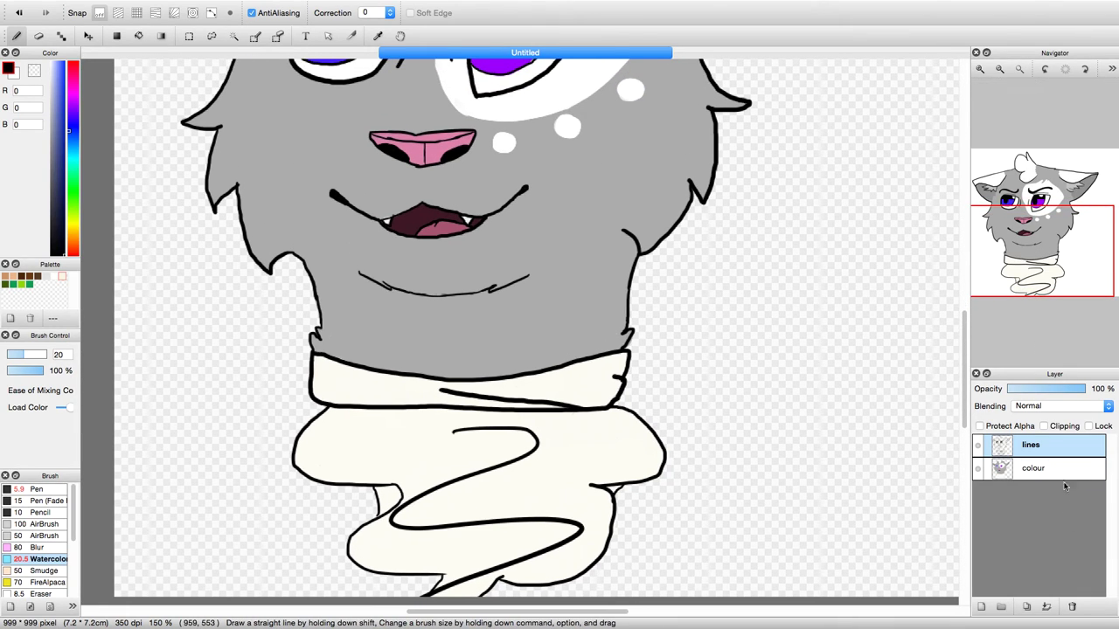
{"action": "left_click", "coordinate": [1062, 468]}
{"action": "left_click", "coordinate": [982, 606]}
- Trace a thick black shadow boundary on the new layer from the hair tuft's tip down between the eyes to the nose
{"action": "left_click_drag", "start_coordinate": [1042, 251], "coordinate": [1042, 202]}
{"action": "scroll", "coordinate": [781, 228], "scroll_direction": "down", "scroll_amount": 3}
{"action": "scroll", "coordinate": [781, 228], "scroll_direction": "right", "scroll_amount": 3}
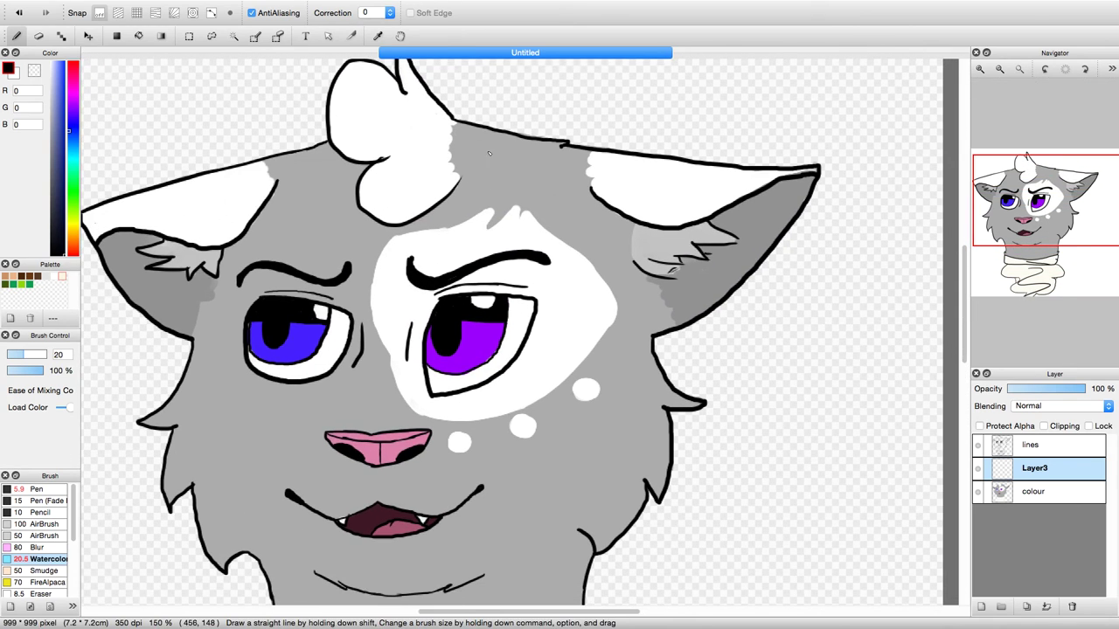
{"action": "scroll", "coordinate": [879, 220], "scroll_direction": "right", "scroll_amount": 3}
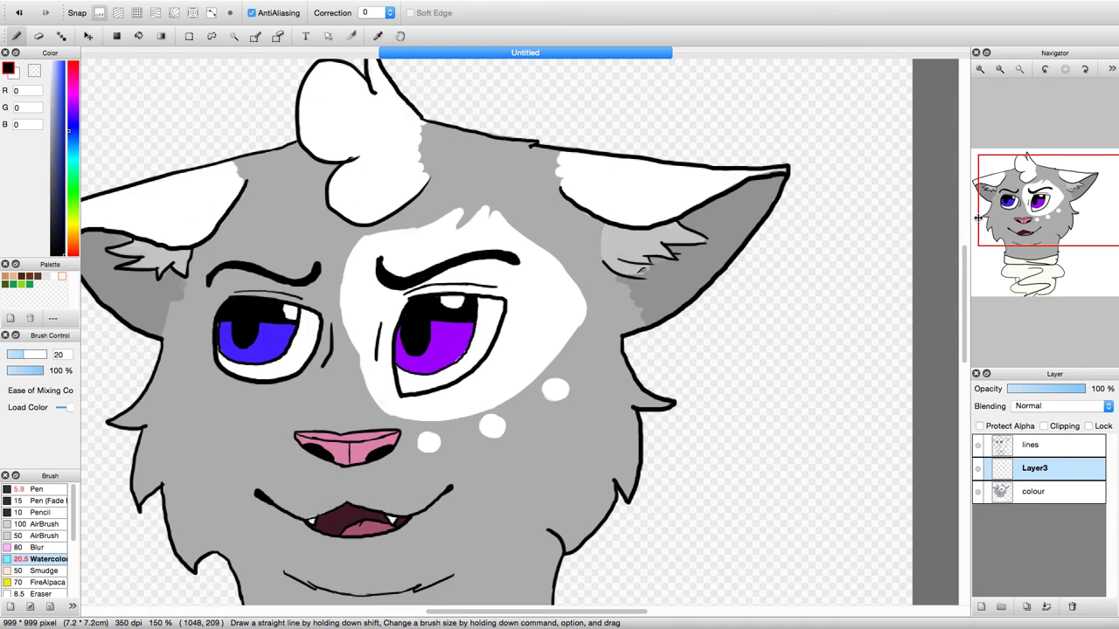
{"action": "scroll", "coordinate": [492, 155], "scroll_direction": "up", "scroll_amount": 3}
{"action": "mouse_move", "coordinate": [418, 233]}
{"action": "left_mouse_down"}
{"action": "mouse_move", "coordinate": [357, 150]}
{"action": "mouse_move", "coordinate": [363, 245]}
{"action": "mouse_move", "coordinate": [322, 302]}
{"action": "mouse_move", "coordinate": [331, 316]}
{"action": "mouse_move", "coordinate": [365, 321]}
{"action": "mouse_move", "coordinate": [424, 282]}
{"action": "mouse_move", "coordinate": [370, 350]}
{"action": "mouse_move", "coordinate": [378, 388]}
{"action": "mouse_move", "coordinate": [394, 398]}
{"action": "mouse_move", "coordinate": [376, 441]}
{"action": "mouse_move", "coordinate": [392, 507]}
{"action": "mouse_move", "coordinate": [369, 524]}
{"action": "left_mouse_up"}
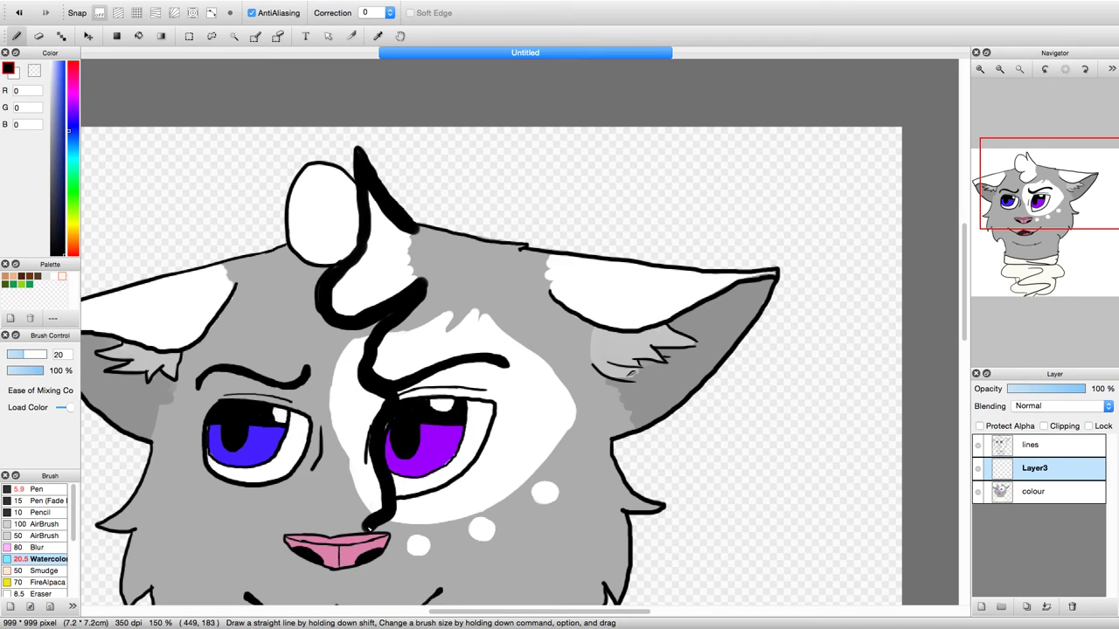
- Continue the black boundary around the nose and down through the mouth, chin and neck to the collar
{"action": "scroll", "coordinate": [819, 308], "scroll_direction": "down", "scroll_amount": 5}
{"action": "scroll", "coordinate": [819, 307], "scroll_direction": "left", "scroll_amount": 3}
{"action": "mouse_move", "coordinate": [500, 297]}
{"action": "left_mouse_down"}
{"action": "mouse_move", "coordinate": [520, 298]}
{"action": "mouse_move", "coordinate": [525, 317]}
{"action": "mouse_move", "coordinate": [461, 363]}
{"action": "mouse_move", "coordinate": [487, 378]}
{"action": "mouse_move", "coordinate": [476, 383]}
{"action": "mouse_move", "coordinate": [487, 549]}
{"action": "left_mouse_up"}
{"action": "left_click_drag", "start_coordinate": [1040, 226], "coordinate": [1041, 255]}
{"action": "left_click_drag", "start_coordinate": [446, 434], "coordinate": [460, 463]}
{"action": "left_click_drag", "start_coordinate": [1042, 244], "coordinate": [1045, 277]}
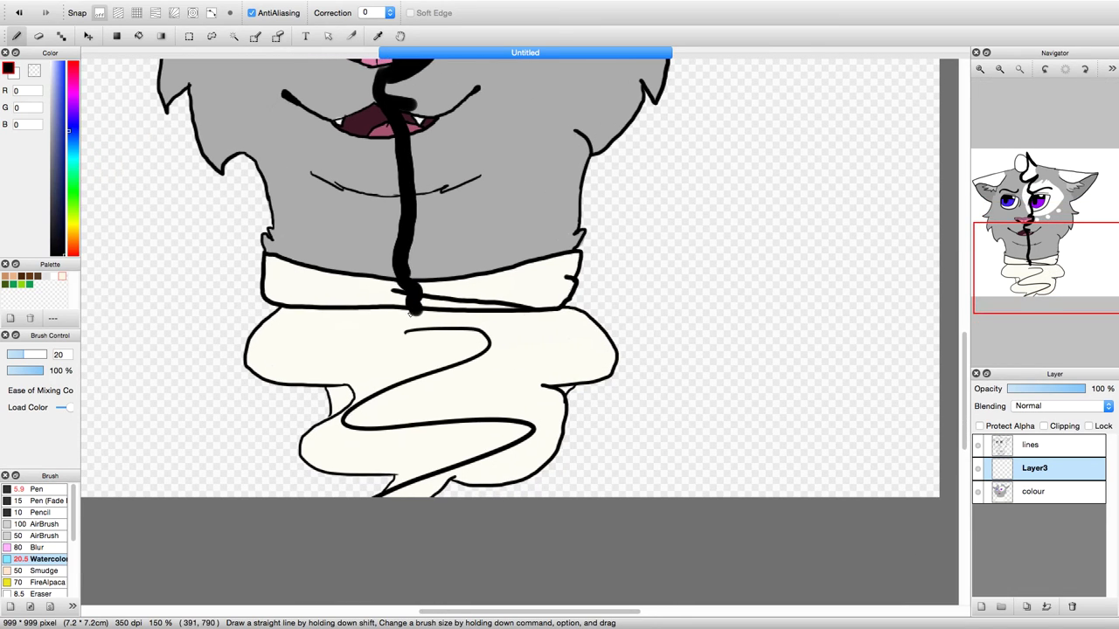
- Extend the boundary to the collar's bottom, then up its outer edge and the neck to the cheek fur on the purple-eye side
{"action": "mouse_move", "coordinate": [413, 308]}
{"action": "left_mouse_down"}
{"action": "mouse_move", "coordinate": [425, 400]}
{"action": "mouse_move", "coordinate": [416, 491]}
{"action": "mouse_move", "coordinate": [448, 473]}
{"action": "mouse_move", "coordinate": [512, 477]}
{"action": "mouse_move", "coordinate": [551, 442]}
{"action": "mouse_move", "coordinate": [545, 384]}
{"action": "mouse_move", "coordinate": [562, 411]}
{"action": "mouse_move", "coordinate": [577, 376]}
{"action": "mouse_move", "coordinate": [617, 353]}
{"action": "mouse_move", "coordinate": [570, 315]}
{"action": "mouse_move", "coordinate": [542, 313]}
{"action": "mouse_move", "coordinate": [565, 289]}
{"action": "mouse_move", "coordinate": [576, 259]}
{"action": "mouse_move", "coordinate": [565, 244]}
{"action": "mouse_move", "coordinate": [582, 229]}
{"action": "left_mouse_up"}
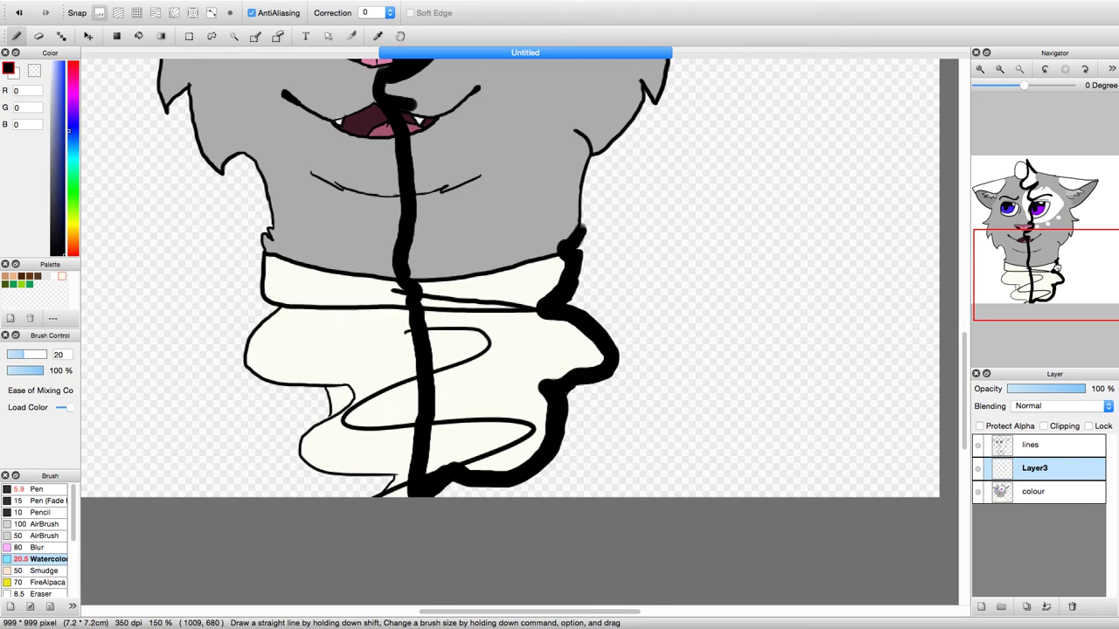
{"action": "scroll", "coordinate": [494, 332], "scroll_direction": "up", "scroll_amount": 5}
{"action": "scroll", "coordinate": [494, 332], "scroll_direction": "right", "scroll_amount": 3}
{"action": "mouse_move", "coordinate": [488, 301]}
{"action": "left_mouse_down"}
{"action": "mouse_move", "coordinate": [501, 323]}
{"action": "mouse_move", "coordinate": [494, 404]}
{"action": "left_mouse_up"}
{"action": "mouse_move", "coordinate": [491, 291]}
{"action": "left_mouse_down"}
{"action": "mouse_move", "coordinate": [510, 322]}
{"action": "mouse_move", "coordinate": [559, 242]}
{"action": "mouse_move", "coordinate": [569, 260]}
{"action": "mouse_move", "coordinate": [548, 293]}
{"action": "left_mouse_up"}
- Close the black outline along the head's top edge, around the ear beside the purple eye and down the cheek fur
{"action": "scroll", "coordinate": [524, 218], "scroll_direction": "up", "scroll_amount": 5}
{"action": "scroll", "coordinate": [525, 218], "scroll_direction": "left", "scroll_amount": 2}
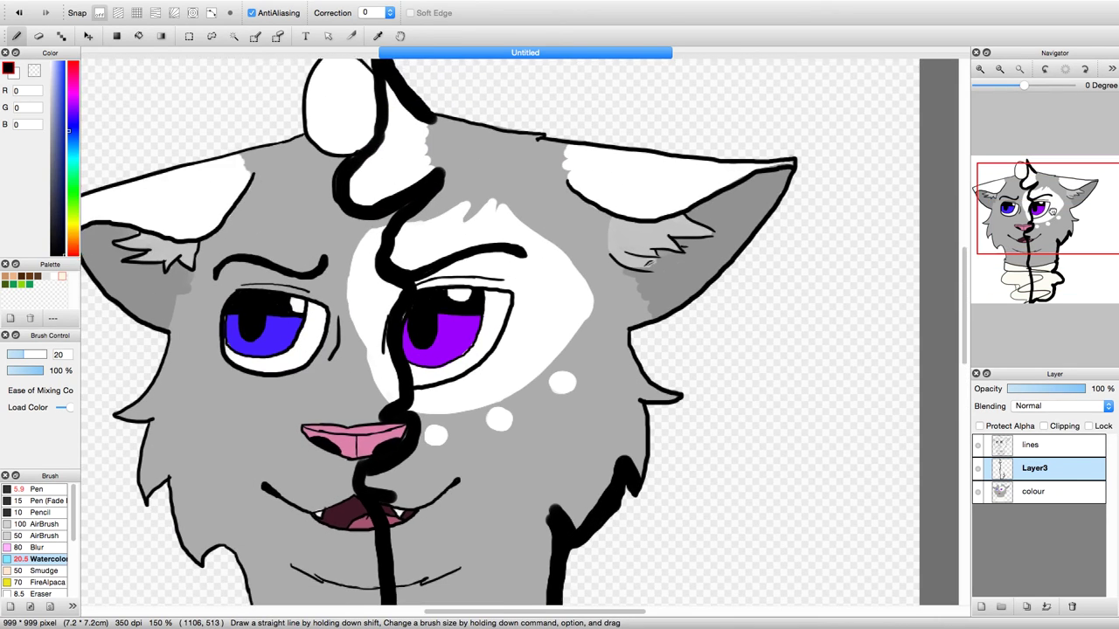
{"action": "mouse_move", "coordinate": [426, 106]}
{"action": "left_mouse_down"}
{"action": "mouse_move", "coordinate": [565, 147]}
{"action": "mouse_move", "coordinate": [692, 161]}
{"action": "left_mouse_up"}
{"action": "left_click_drag", "start_coordinate": [548, 126], "coordinate": [662, 156]}
{"action": "left_click_drag", "start_coordinate": [516, 126], "coordinate": [628, 151]}
{"action": "mouse_move", "coordinate": [706, 162]}
{"action": "left_mouse_down"}
{"action": "mouse_move", "coordinate": [786, 155]}
{"action": "mouse_move", "coordinate": [647, 150]}
{"action": "left_mouse_up"}
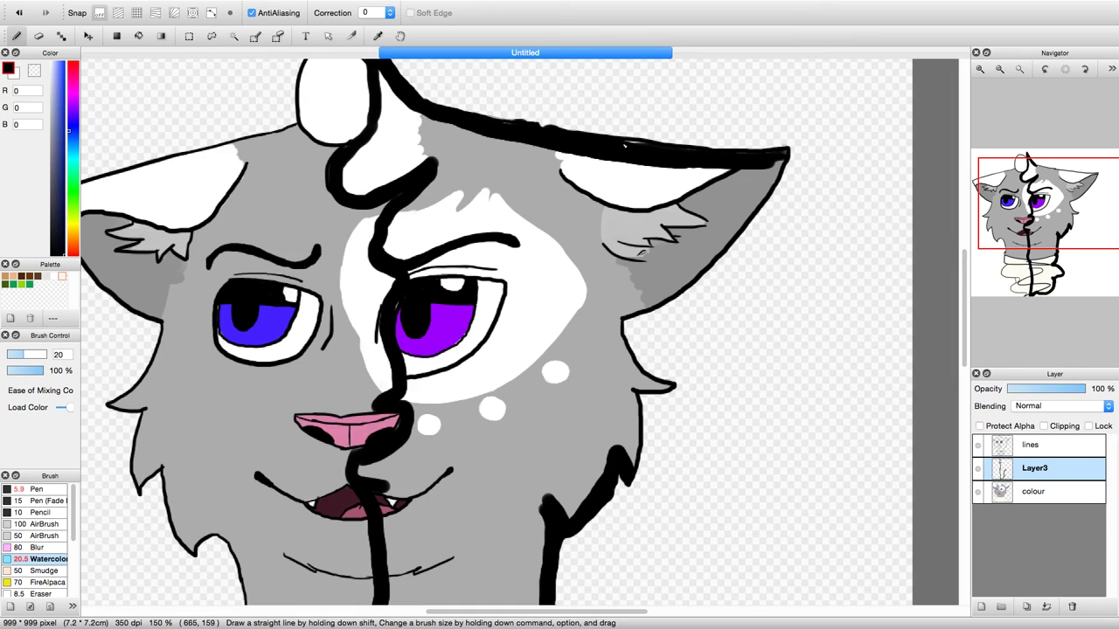
{"action": "mouse_move", "coordinate": [783, 157]}
{"action": "left_mouse_down"}
{"action": "mouse_move", "coordinate": [675, 285]}
{"action": "mouse_move", "coordinate": [597, 322]}
{"action": "mouse_move", "coordinate": [658, 302]}
{"action": "mouse_move", "coordinate": [738, 223]}
{"action": "left_mouse_up"}
{"action": "mouse_move", "coordinate": [618, 322]}
{"action": "left_mouse_down"}
{"action": "mouse_move", "coordinate": [630, 362]}
{"action": "mouse_move", "coordinate": [669, 387]}
{"action": "mouse_move", "coordinate": [632, 386]}
{"action": "mouse_move", "coordinate": [629, 463]}
{"action": "left_mouse_up"}
- Hide the colour and lines layers and bucket-fill the traced half of the head with black
{"action": "left_click", "coordinate": [977, 492]}
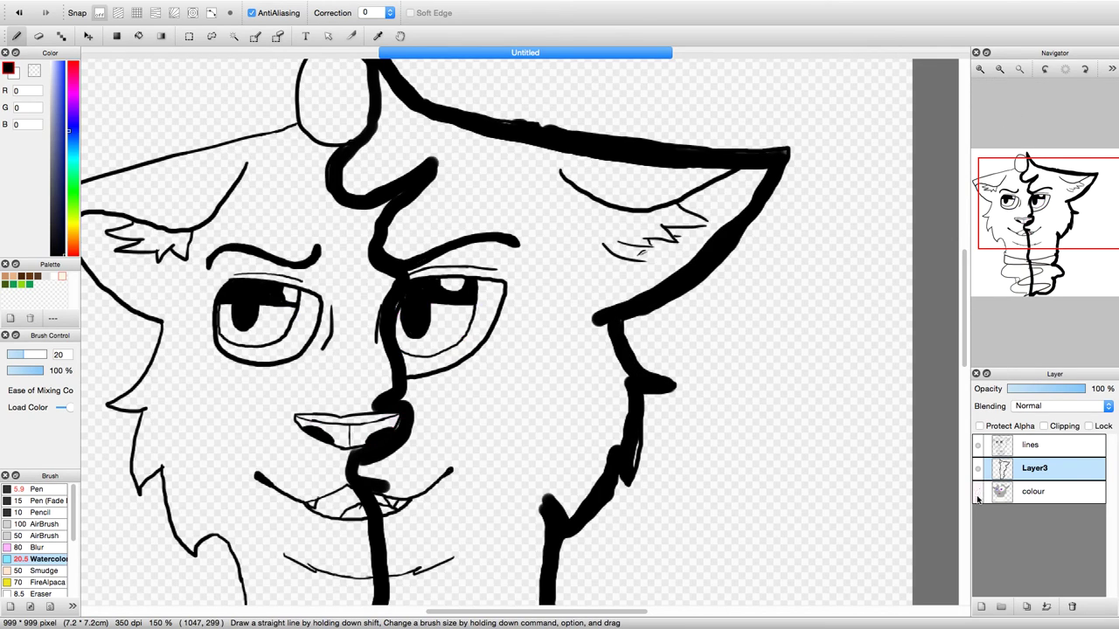
{"action": "left_click", "coordinate": [977, 444]}
{"action": "left_click", "coordinate": [138, 35]}
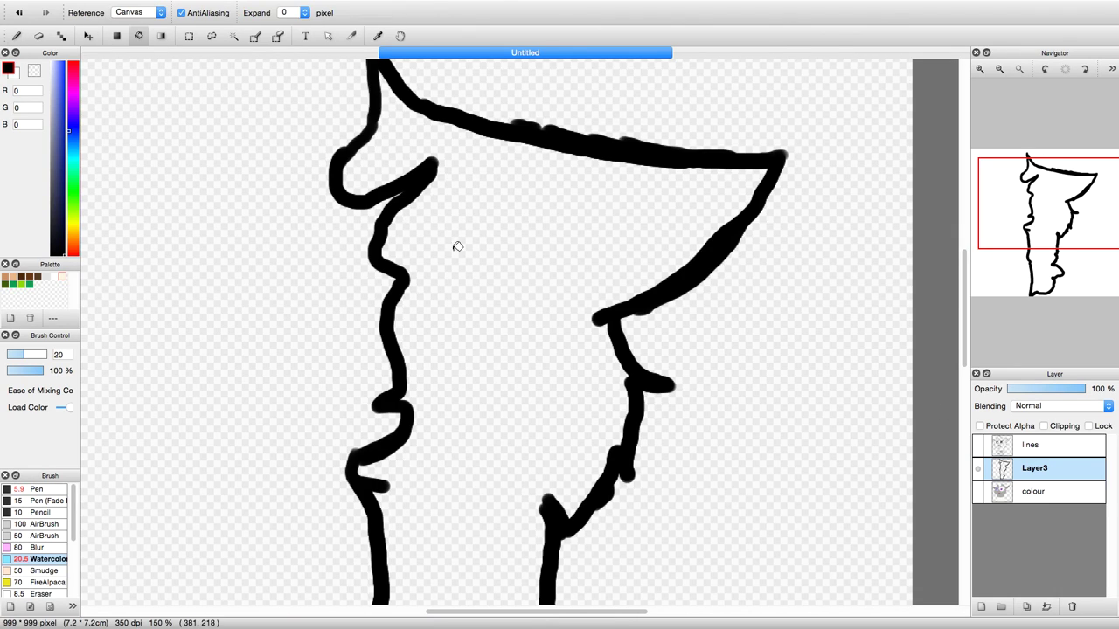
{"action": "left_click", "coordinate": [500, 287]}
- Brush over the small gaps left in the black fill and show the colour layer again
{"action": "left_click", "coordinate": [15, 36]}
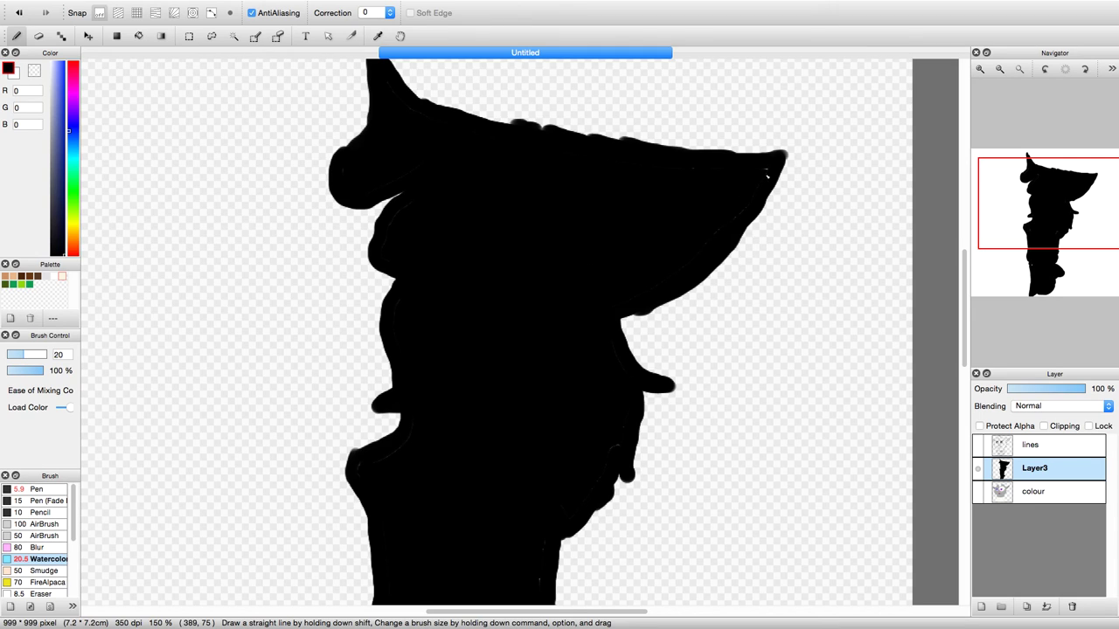
{"action": "left_click_drag", "start_coordinate": [1069, 250], "coordinate": [1069, 305]}
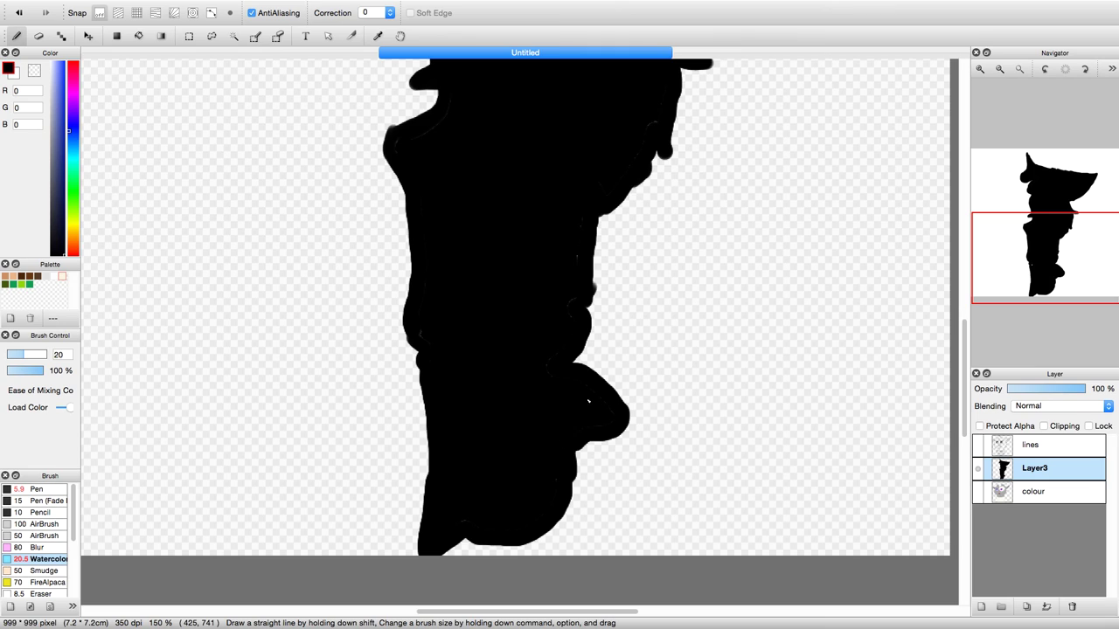
{"action": "left_click", "coordinate": [978, 494]}
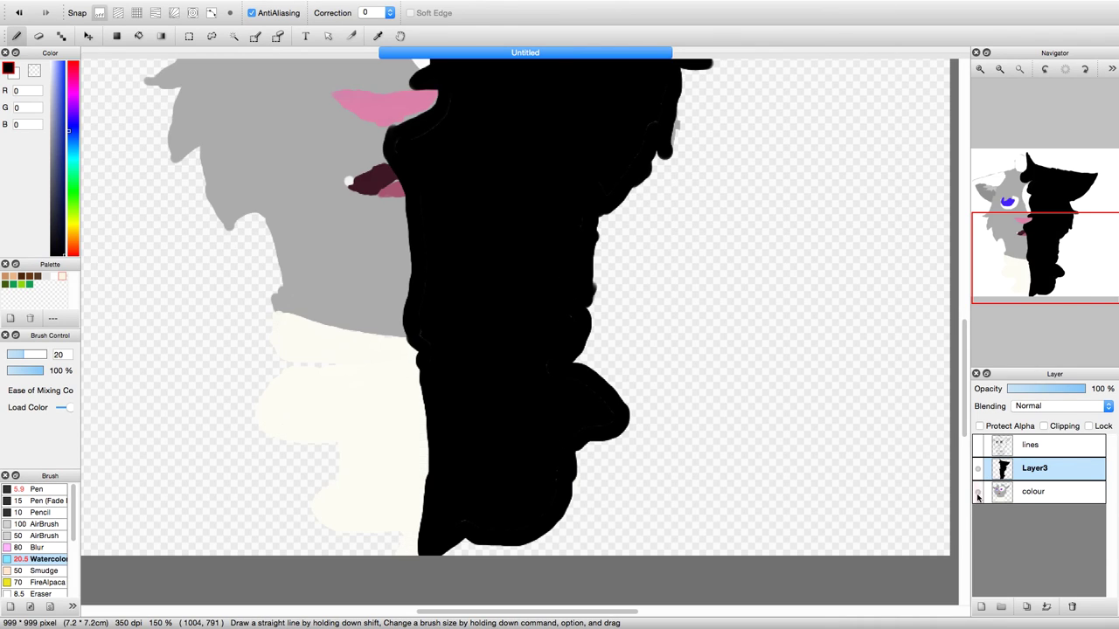
- Show the lines layer again and lower the black shadow layer's opacity to 47 %
{"action": "left_click", "coordinate": [978, 446]}
{"action": "left_click_drag", "start_coordinate": [1076, 390], "coordinate": [1050, 398]}
{"action": "scroll", "coordinate": [563, 428], "scroll_direction": "up", "scroll_amount": 5}
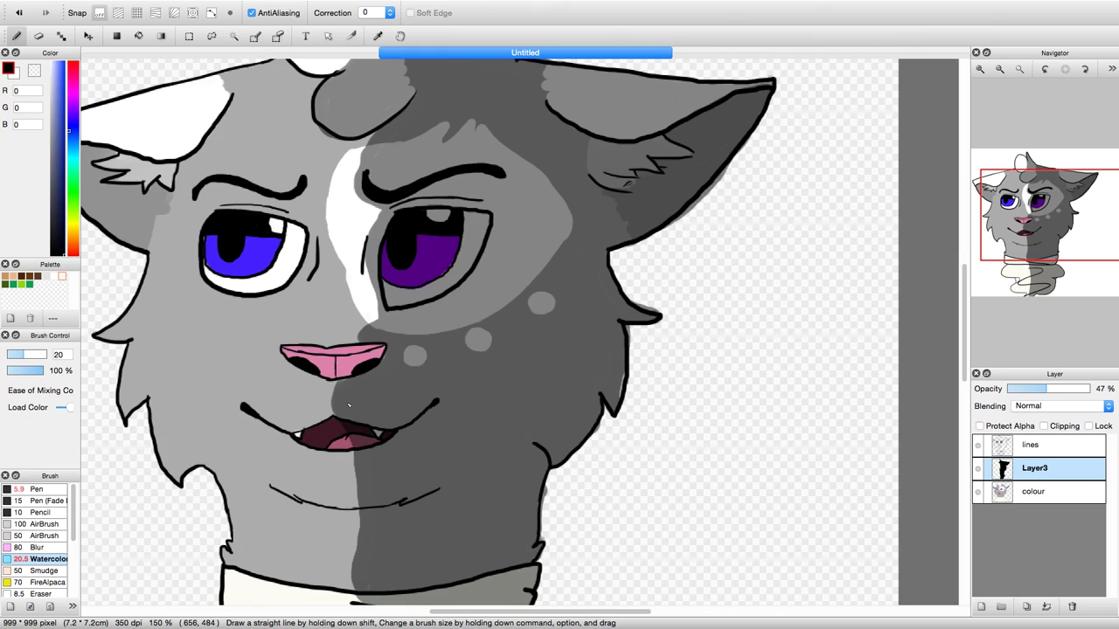
- Brush the missing shadow onto the nose and the lower edge of the ear beside the purple eye, erasing the spill outside the ear's outline
{"action": "left_click_drag", "start_coordinate": [355, 381], "coordinate": [356, 386]}
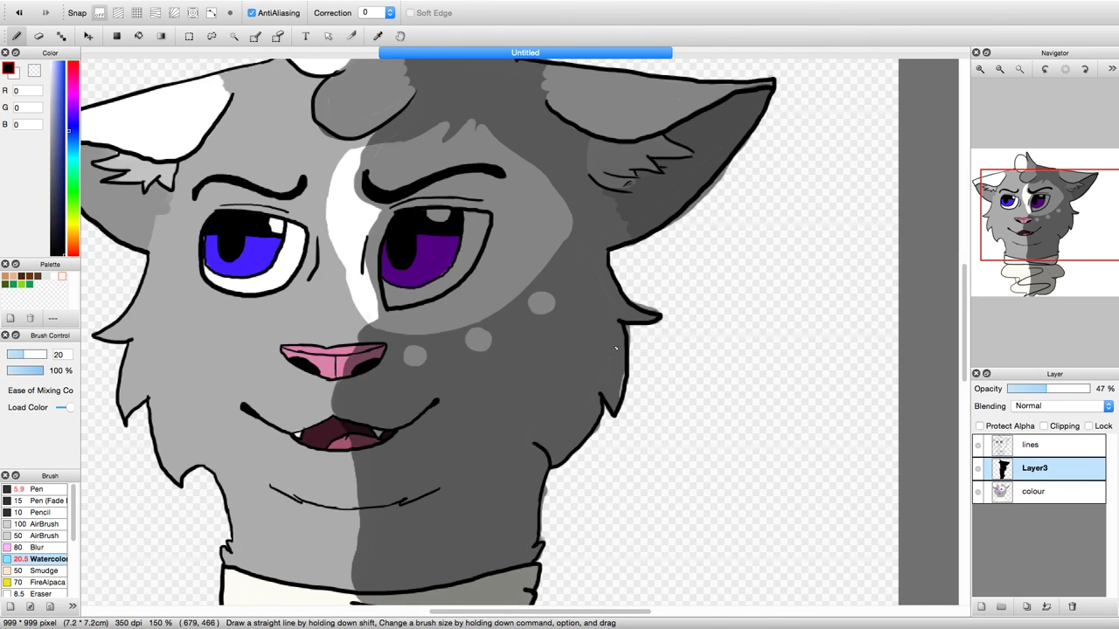
{"action": "mouse_move", "coordinate": [599, 287]}
{"action": "left_mouse_down"}
{"action": "mouse_move", "coordinate": [604, 216]}
{"action": "mouse_move", "coordinate": [685, 210]}
{"action": "left_mouse_up"}
{"action": "left_click", "coordinate": [39, 36]}
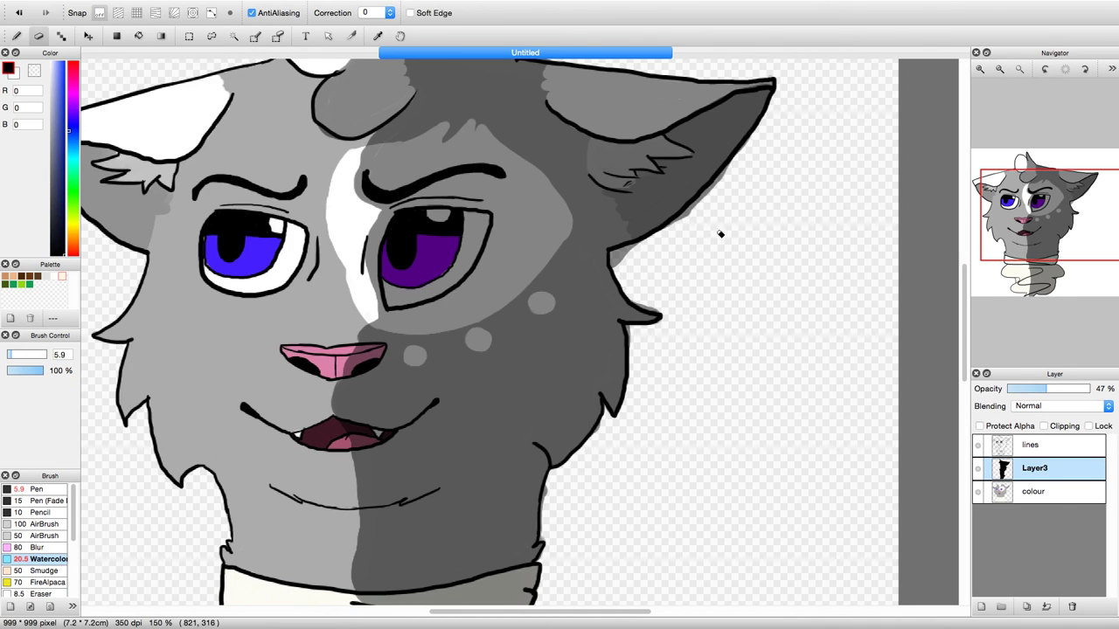
{"action": "mouse_move", "coordinate": [630, 259]}
{"action": "left_mouse_down"}
{"action": "mouse_move", "coordinate": [675, 229]}
{"action": "mouse_move", "coordinate": [750, 150]}
{"action": "mouse_move", "coordinate": [676, 229]}
{"action": "mouse_move", "coordinate": [713, 191]}
{"action": "left_mouse_up"}
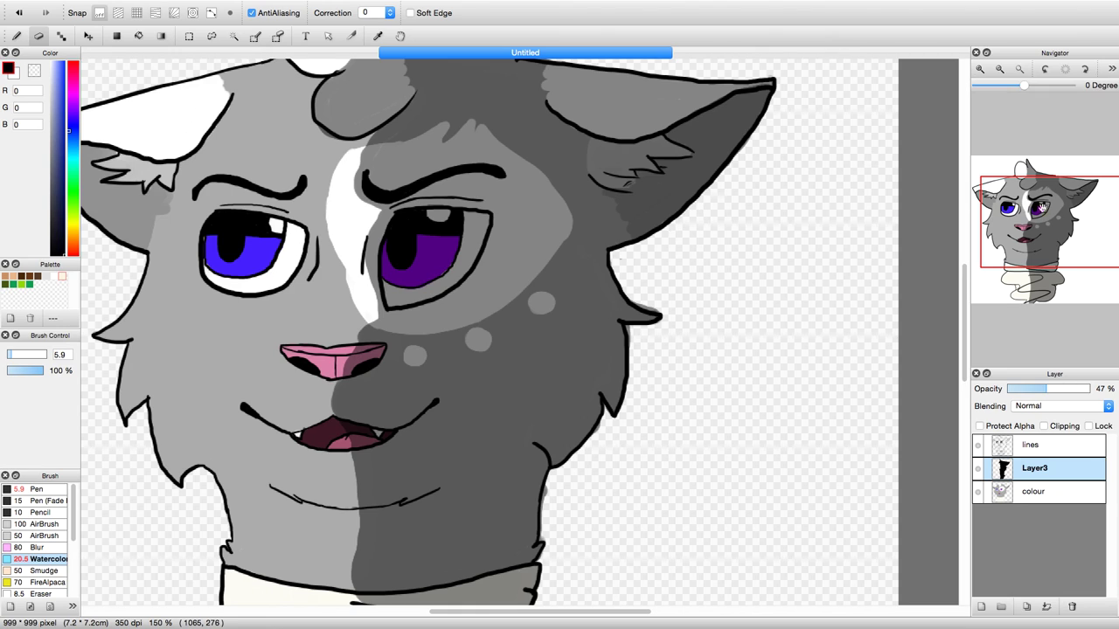
- Erase the shadow spilling past the neck's outer outline above the collar on the shaded side
{"action": "scroll", "coordinate": [726, 272], "scroll_direction": "up", "scroll_amount": 3}
{"action": "scroll", "coordinate": [726, 272], "scroll_direction": "left", "scroll_amount": 1}
{"action": "scroll", "coordinate": [725, 272], "scroll_direction": "down", "scroll_amount": 3}
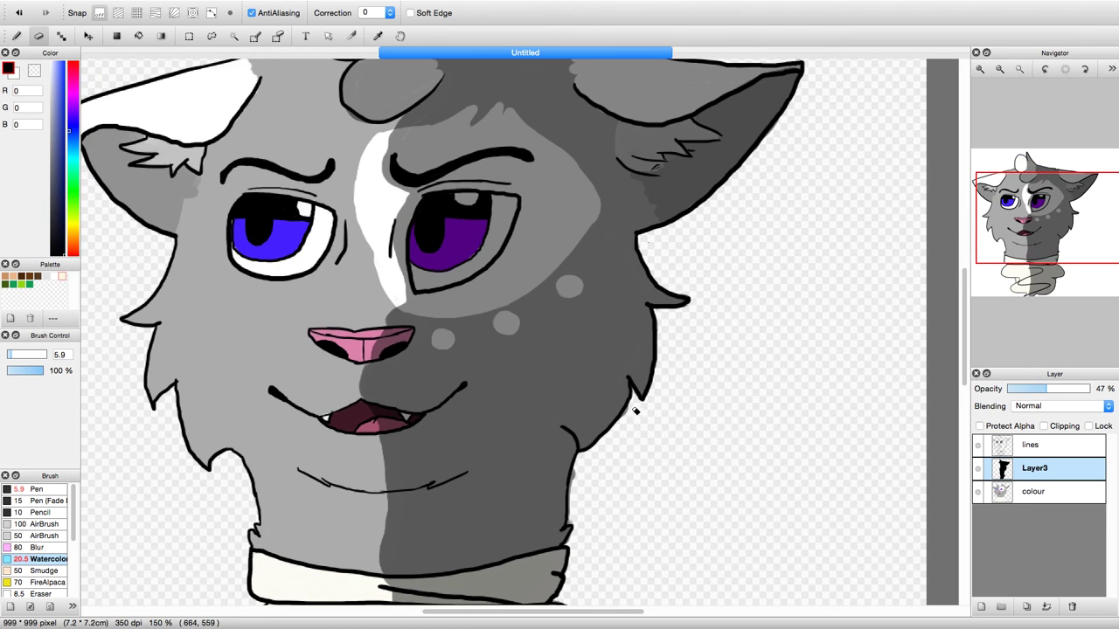
{"action": "left_click_drag", "start_coordinate": [576, 476], "coordinate": [572, 510]}
{"action": "scroll", "coordinate": [568, 546], "scroll_direction": "down", "scroll_amount": 5}
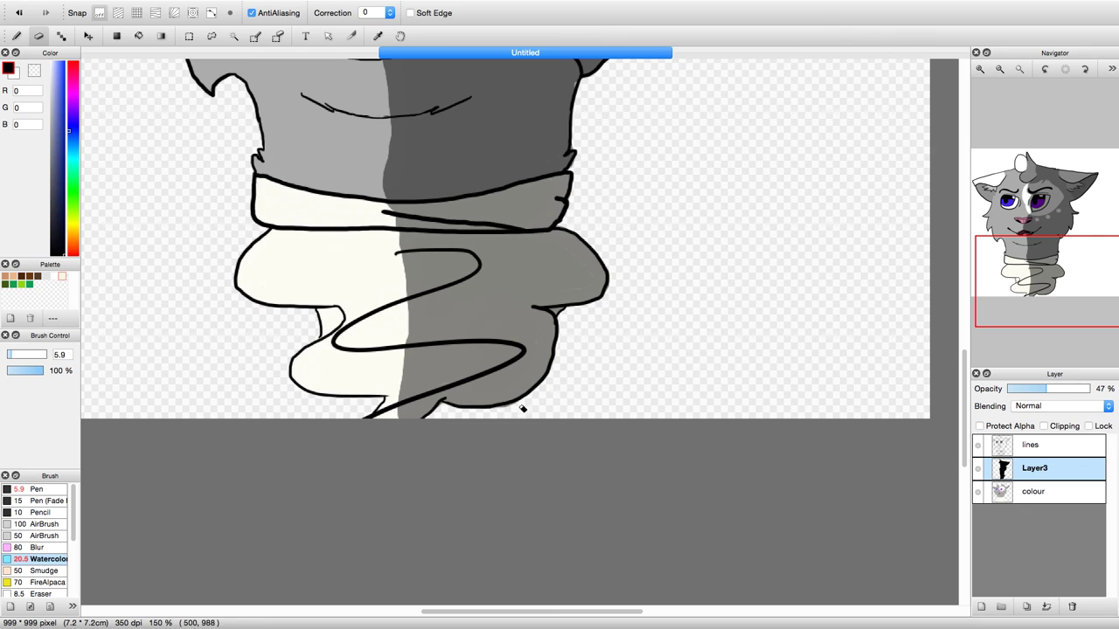
- Lighten the shadow by reducing Layer3's opacity to 26 %, judging it against the whole drawing
{"action": "left_click", "coordinate": [999, 68]}
{"action": "left_click", "coordinate": [999, 68]}
{"action": "left_click", "coordinate": [1035, 245]}
{"action": "left_click_drag", "start_coordinate": [1045, 391], "coordinate": [1030, 396]}
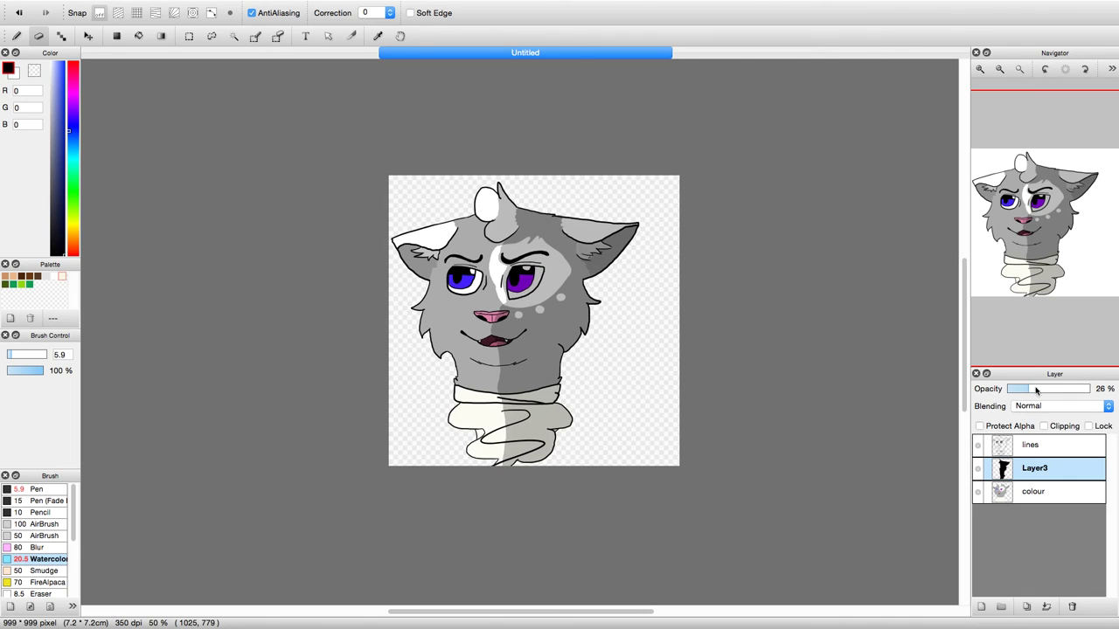
- Draw a looping signature mark beside the collar's lower folds in light blue (RGB 145, 159, 236) with the size-15 Pen (Fade) brush
{"action": "left_click", "coordinate": [62, 65]}
{"action": "left_click_drag", "start_coordinate": [62, 64], "coordinate": [56, 75]}
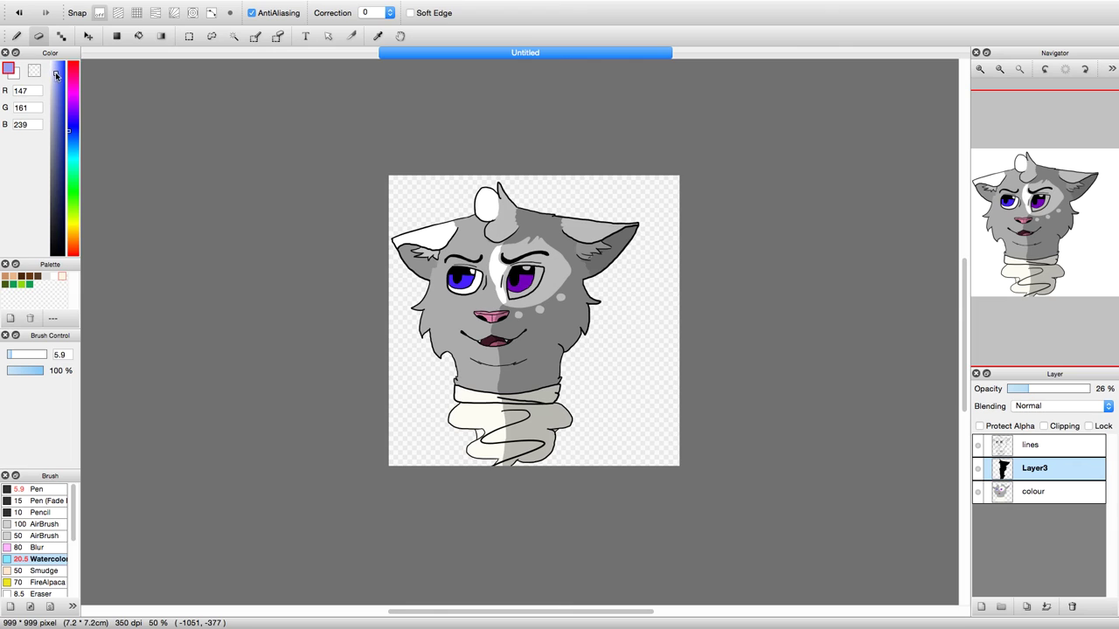
{"action": "key", "text": "b"}
{"action": "left_click", "coordinate": [50, 500]}
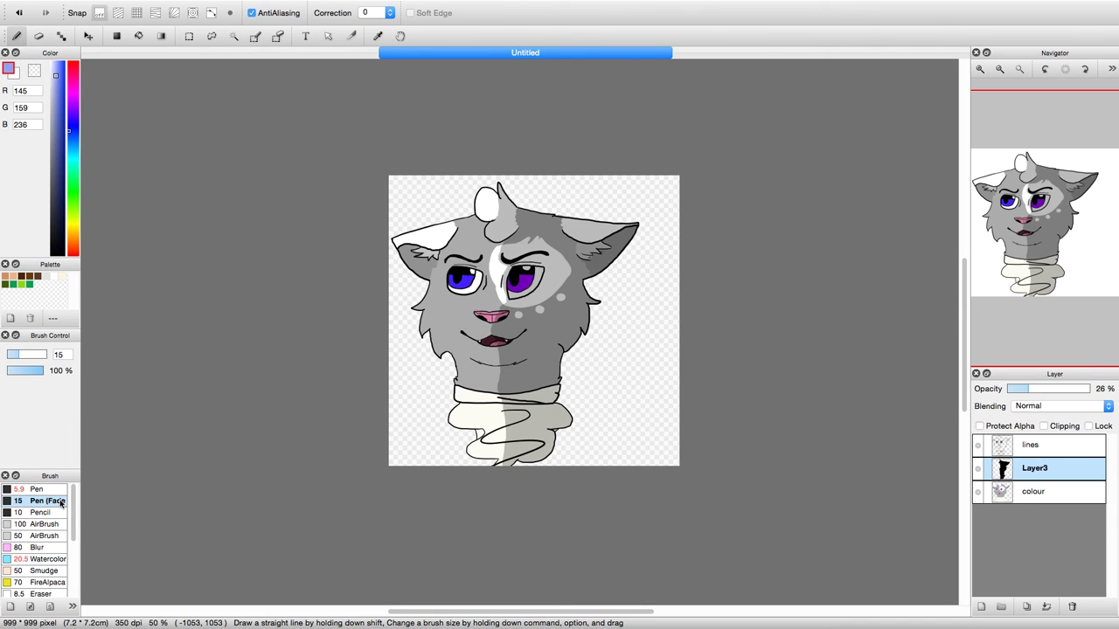
{"action": "mouse_move", "coordinate": [1000, 124]}
{"action": "scroll", "coordinate": [1000, 86], "scroll_direction": "up", "scroll_amount": 5}
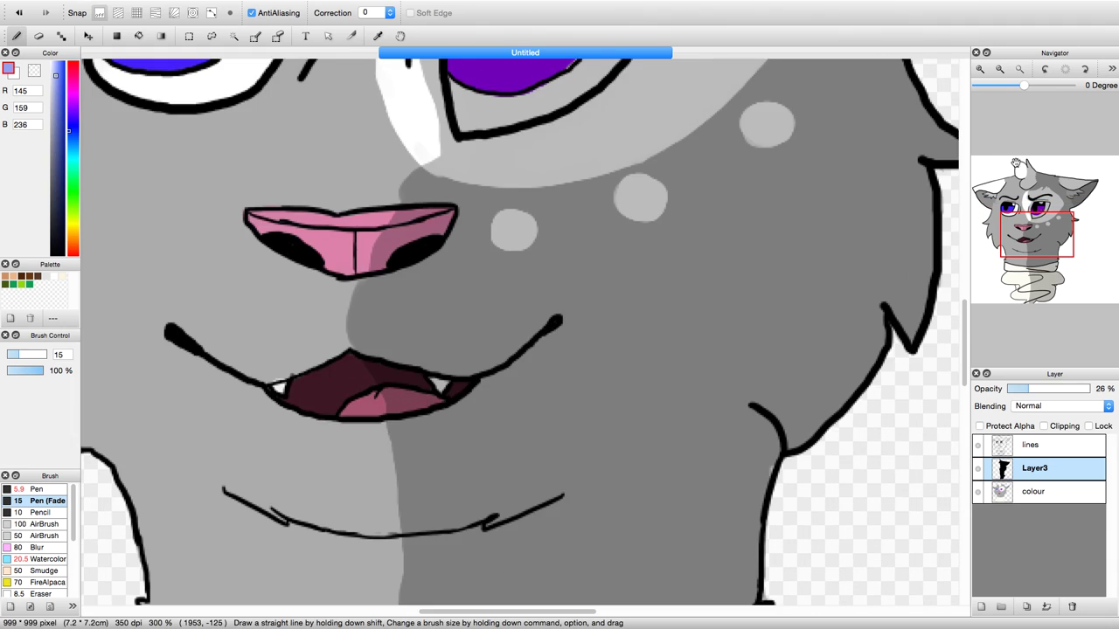
{"action": "left_click", "coordinate": [1050, 258]}
{"action": "left_click_drag", "start_coordinate": [1050, 257], "coordinate": [1059, 286]}
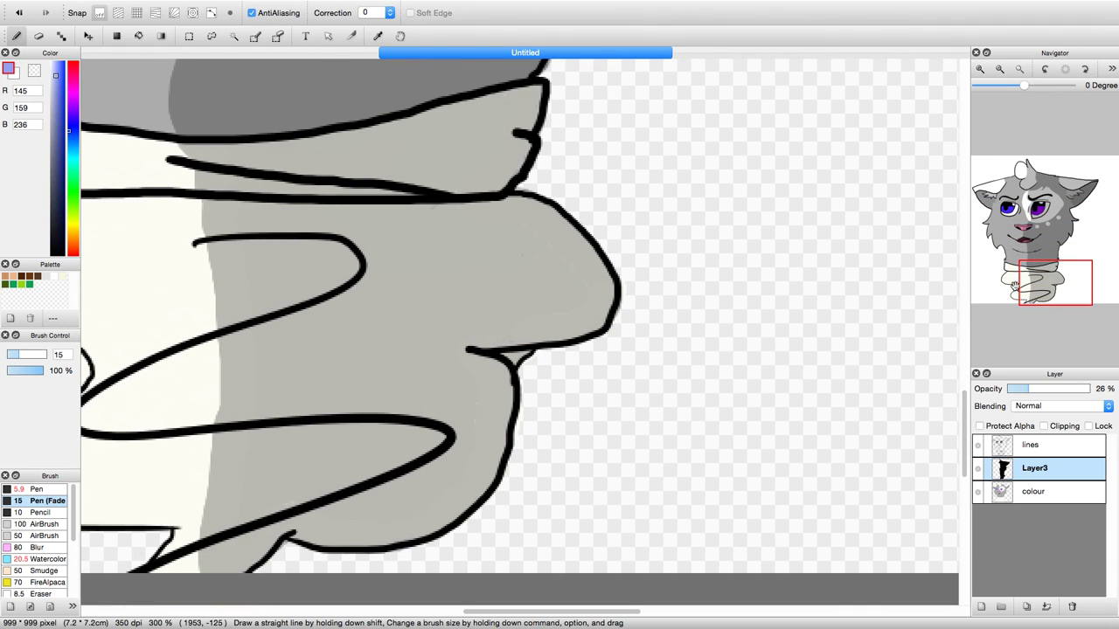
{"action": "left_click_drag", "start_coordinate": [595, 390], "coordinate": [587, 481]}
{"action": "mouse_move", "coordinate": [570, 409]}
{"action": "left_mouse_down"}
{"action": "mouse_move", "coordinate": [666, 395]}
{"action": "mouse_move", "coordinate": [682, 437]}
{"action": "mouse_move", "coordinate": [560, 429]}
{"action": "mouse_move", "coordinate": [783, 511]}
{"action": "left_mouse_up"}
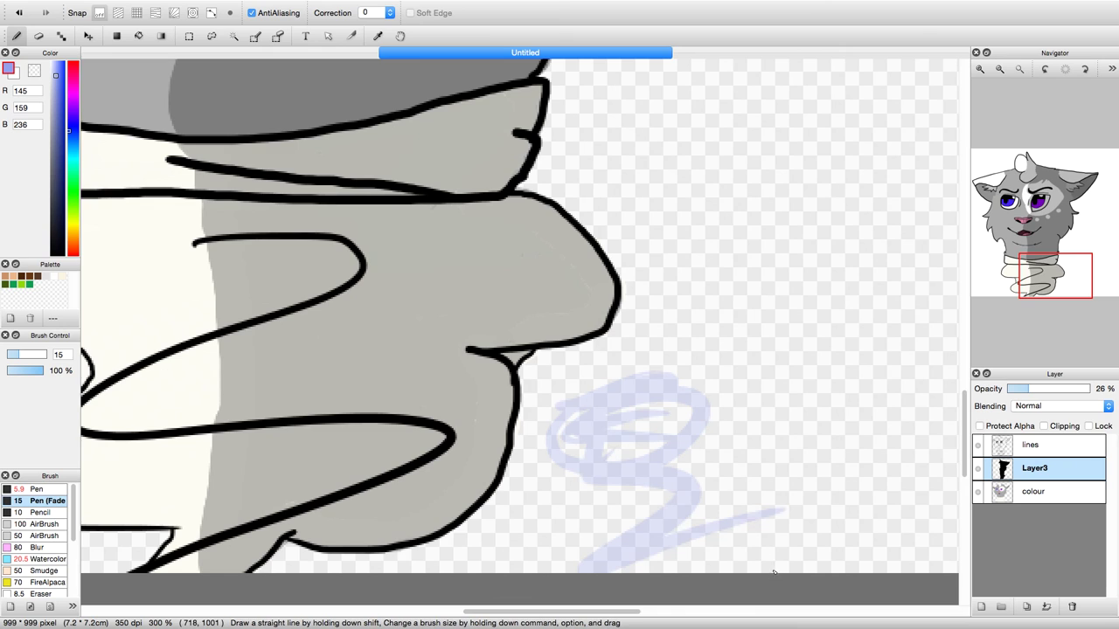
{"action": "left_click", "coordinate": [999, 69]}
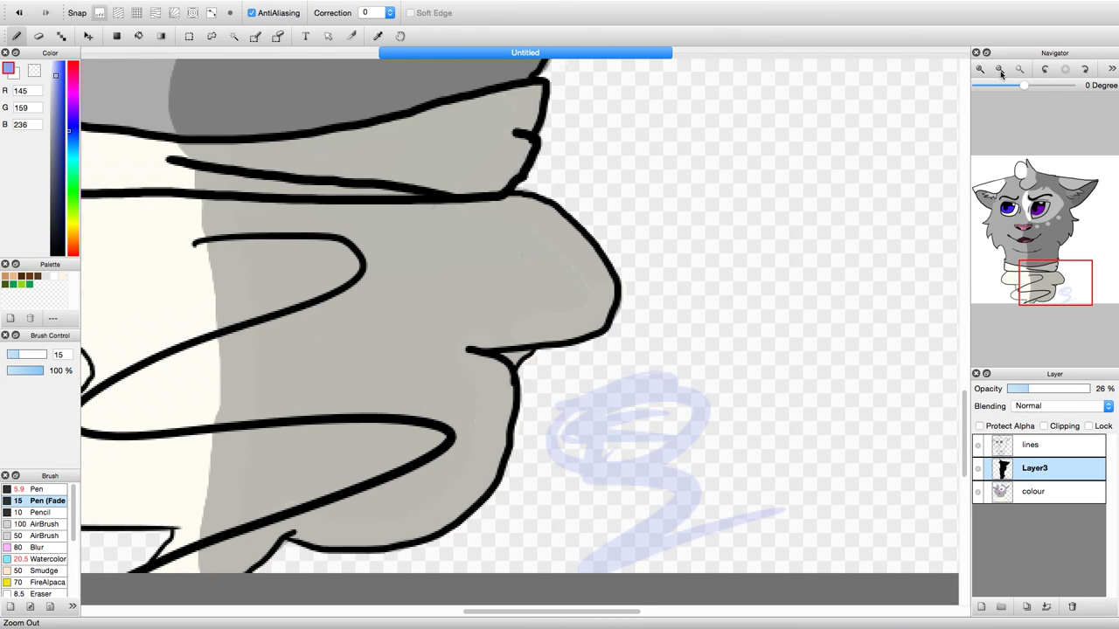